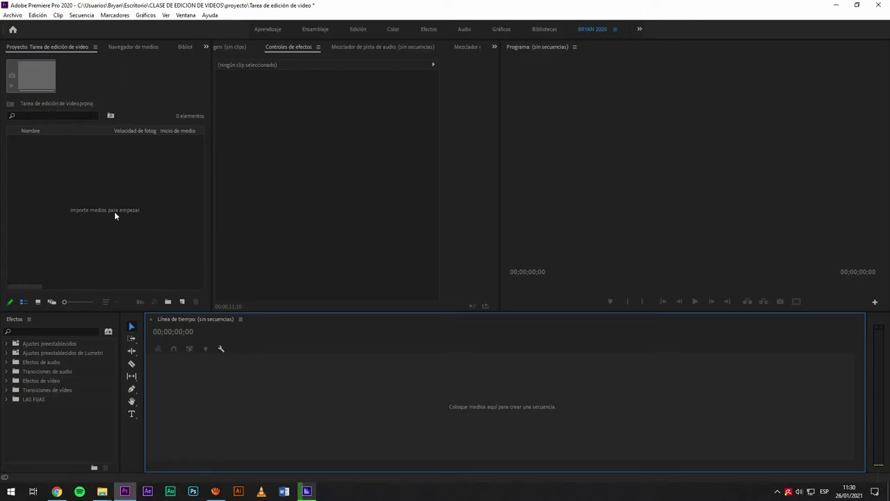
Step: Start a media import and browse to the Recursos folder inside CLASE DE EDICION DE VIDEOS on the desktop
left_click(138, 241)
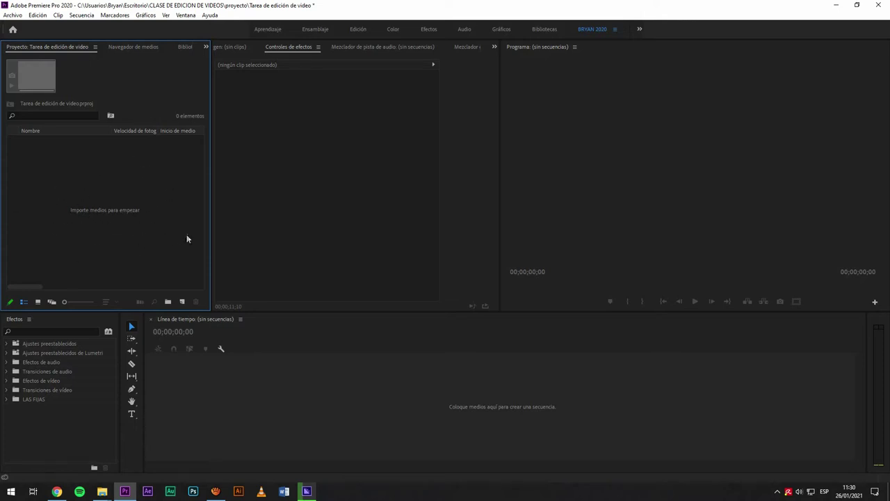
right_click(116, 179)
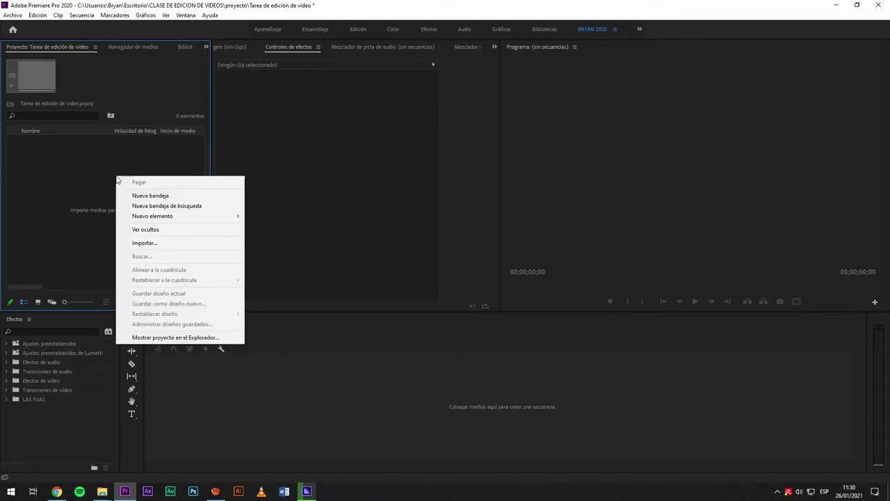
left_click(145, 243)
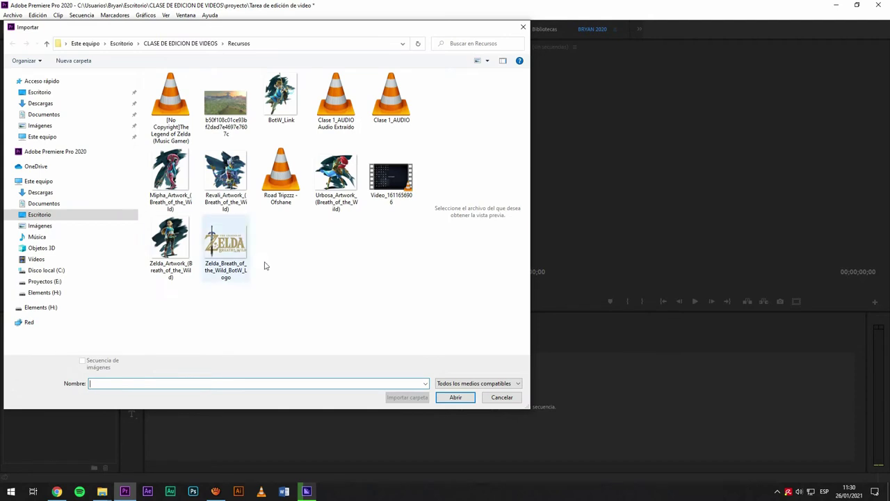
left_click(188, 43)
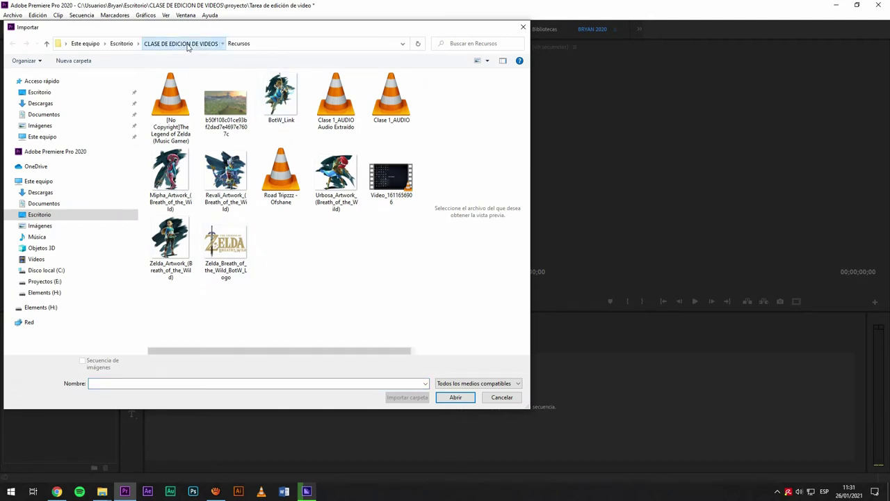
left_click(122, 43)
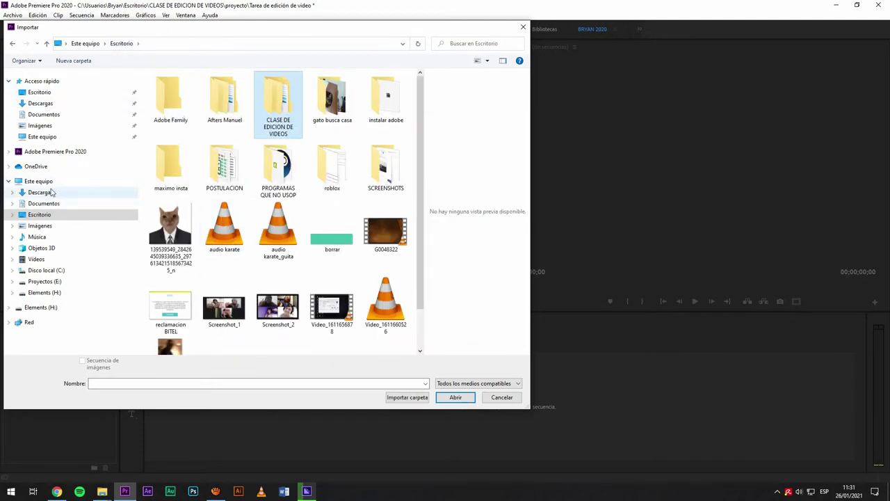
double_click(274, 97)
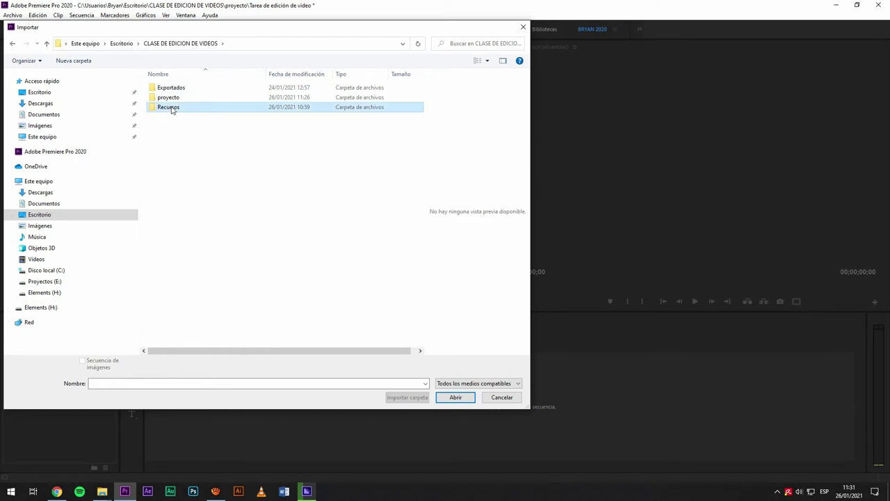
double_click(172, 108)
Step: Import the audio file "[No Copyright]The Legend of Zelda (Music Gamer)" into the project
left_click(222, 106)
key("Left")
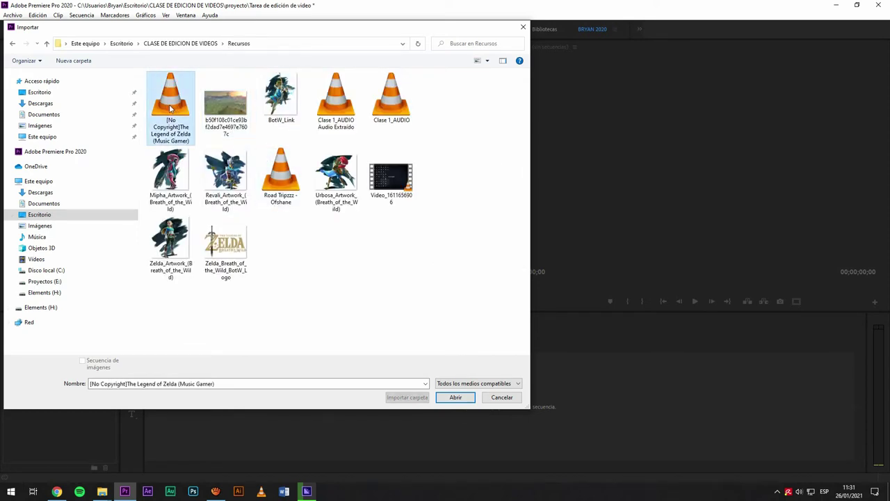
key("Right")
key("Right")
key("Down")
left_click(245, 108)
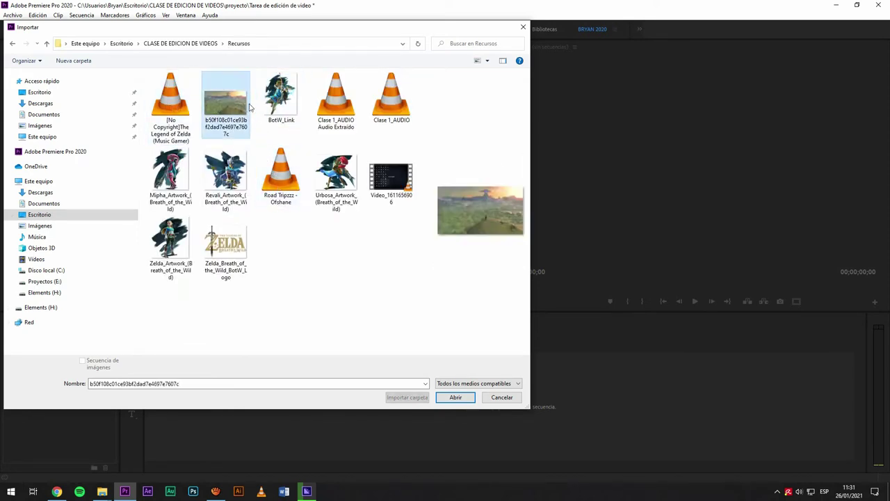
left_click(181, 102)
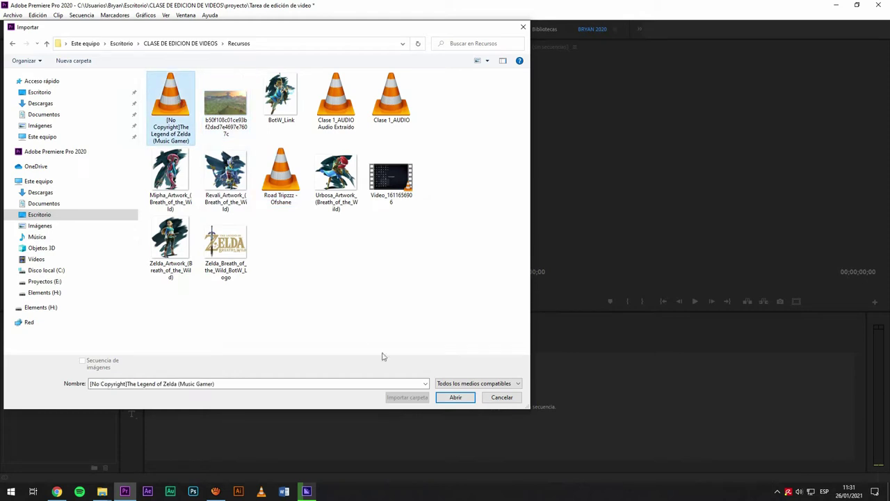
left_click(455, 398)
Step: Import the landscape image b50f108c01ce93bf2dad7e4697e7607c from the Recursos folder into the project
left_click(140, 217)
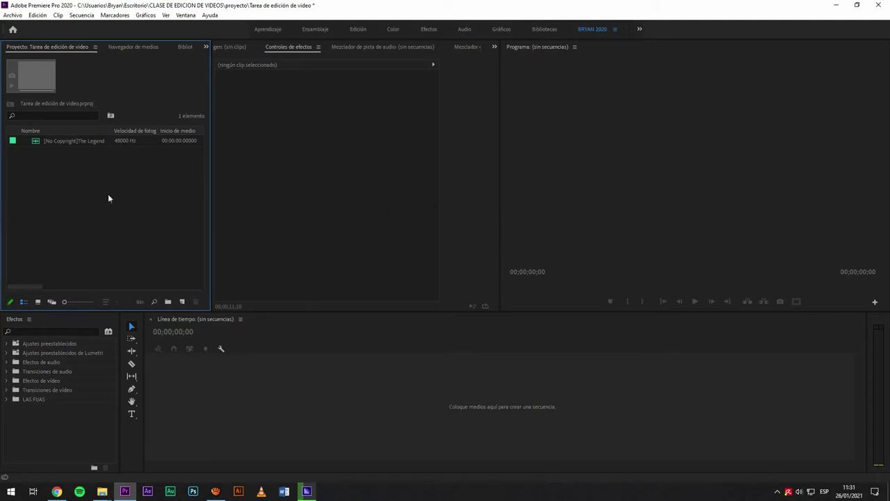
double_click(112, 190)
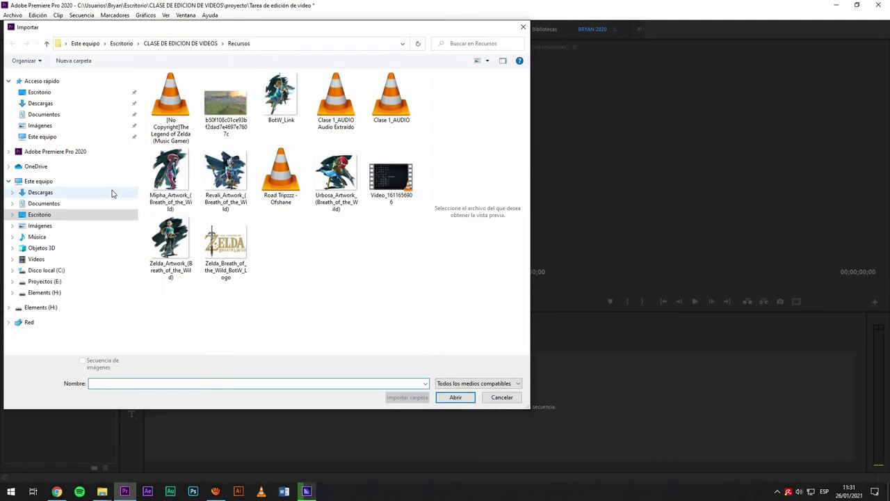
left_click(222, 132)
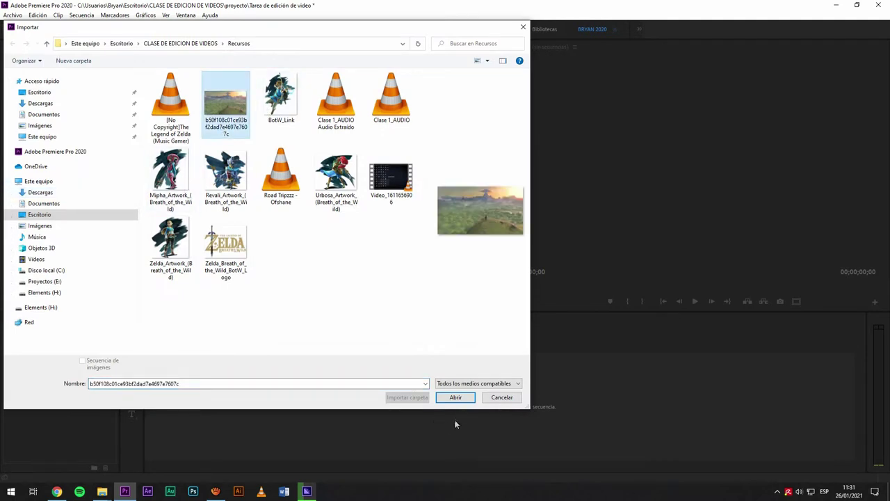
left_click(456, 397)
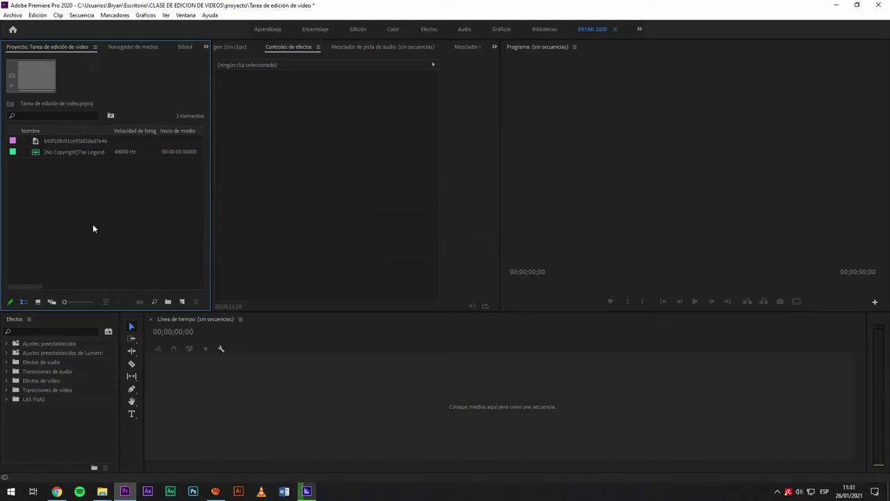
Step: Switch to the Recursos folder in File Explorer, move its window beside the project area and widen it to show more files
mouse_move(103, 491)
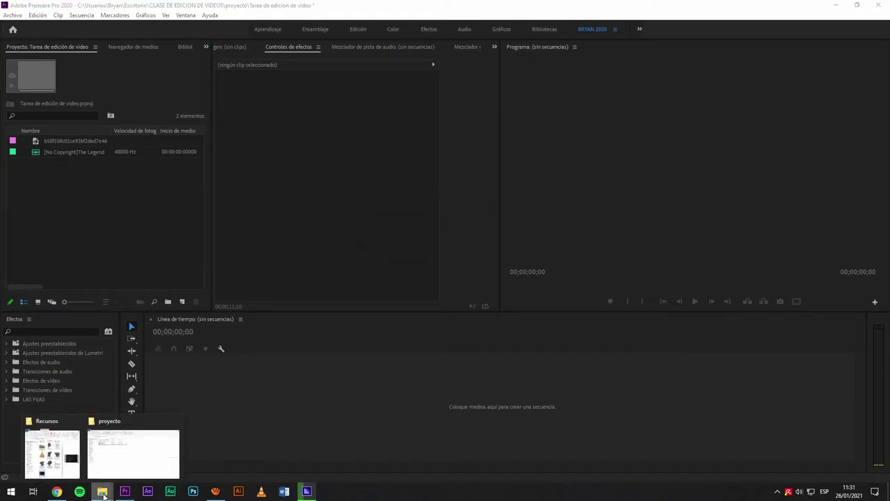
left_click(53, 454)
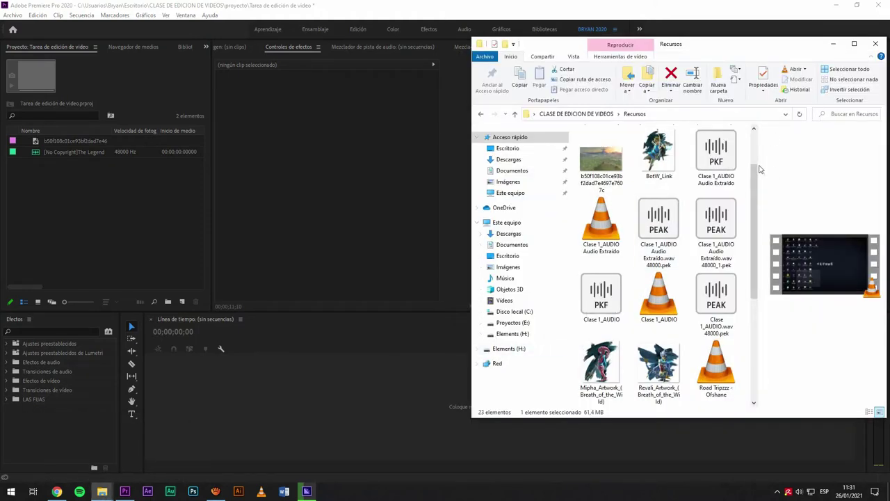
left_click_drag(769, 53, 607, 41)
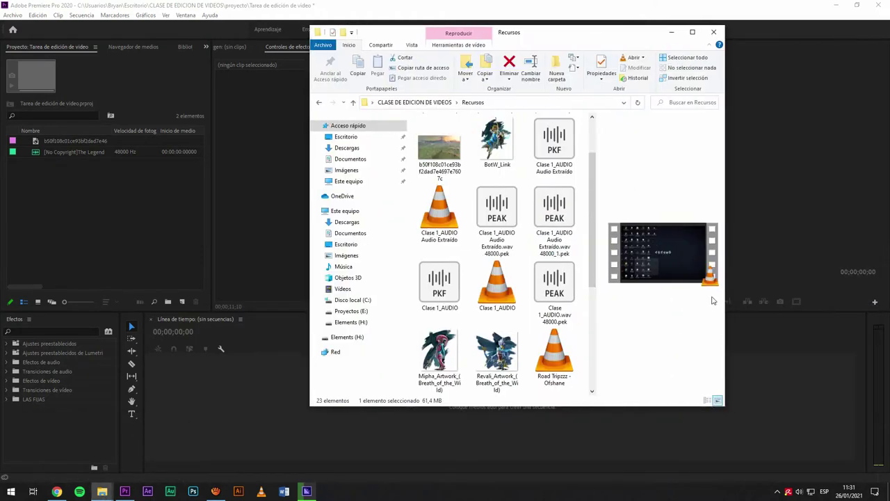
left_click_drag(726, 304, 862, 304)
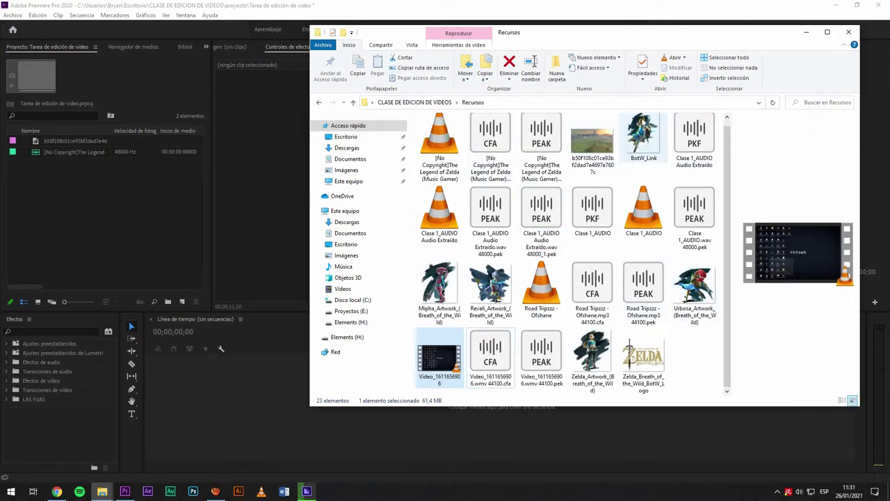
Step: Import the five character images, BotW_Link and the Mipha, Revali, Urbosa and Zelda artworks, from the Recursos folder into the project
left_click(651, 161)
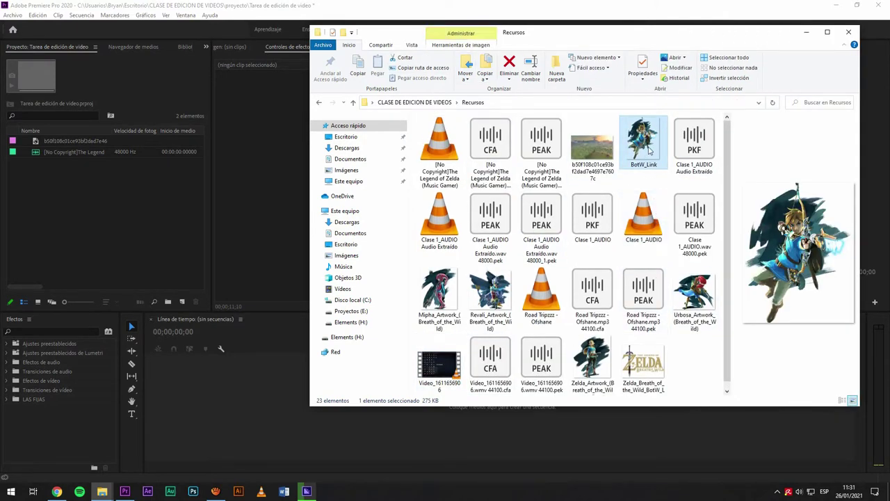
left_click(604, 155)
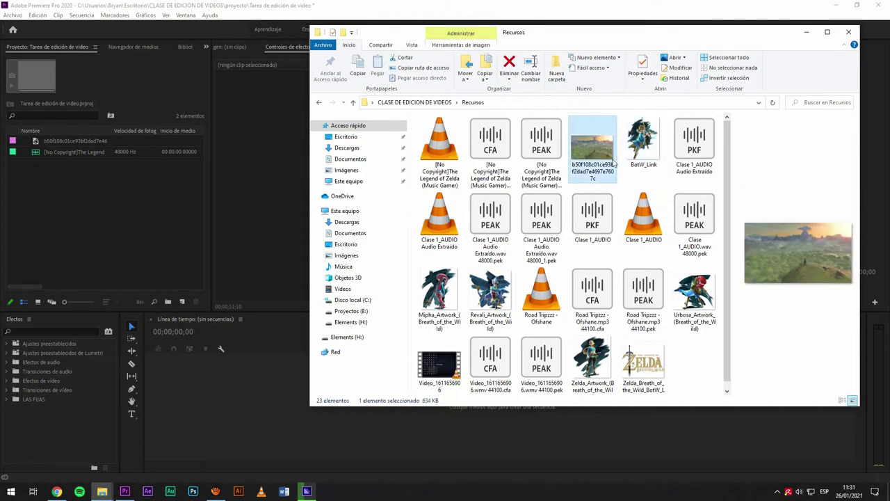
left_click(651, 155)
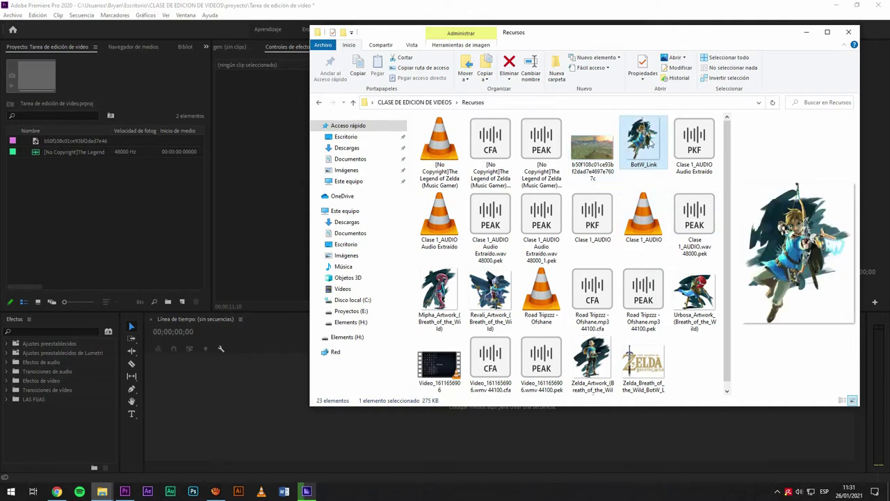
left_click(690, 285, "ctrl")
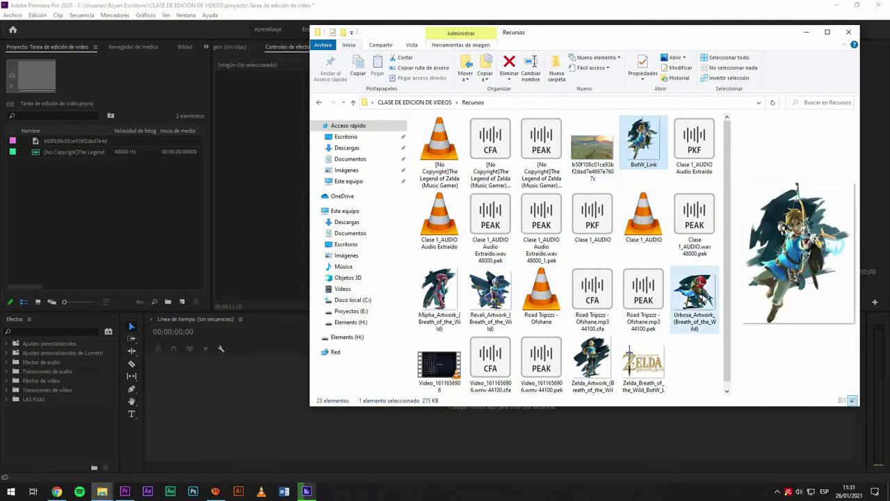
left_click(439, 296, "ctrl")
left_click(490, 296, "ctrl")
left_click(592, 358, "ctrl")
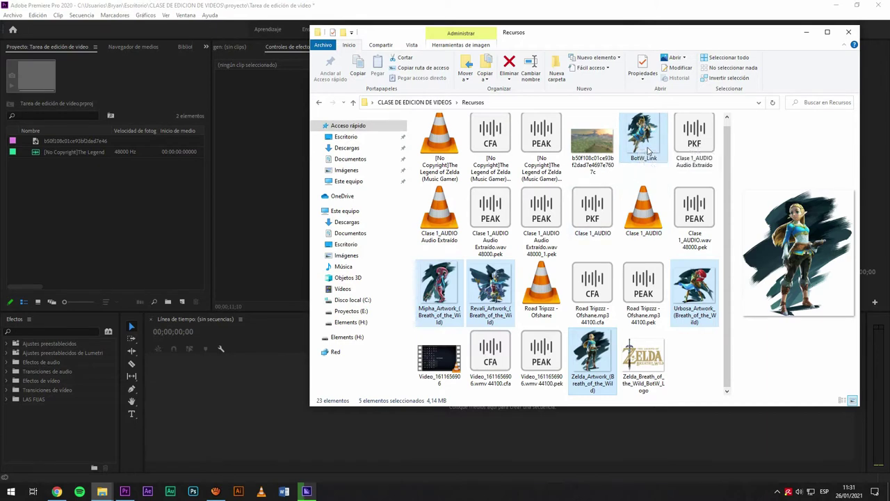
left_click_drag(640, 143, 146, 217)
left_click(149, 237)
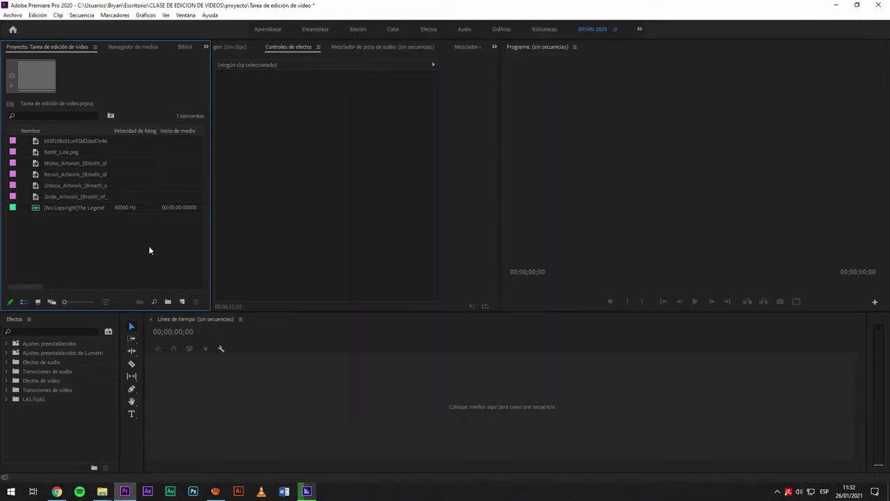
Step: Examine the preview thumbnail and media details of each imported image and the audio file in the project
left_click(89, 164)
left_click(80, 174)
left_click(77, 185)
left_click(75, 195)
left_click(69, 174)
left_click(65, 140)
left_click(64, 152)
left_click(64, 163)
left_click(63, 174)
left_click(61, 185)
left_click(60, 187)
left_click(60, 196)
left_click(124, 243)
left_click(57, 140)
left_click(55, 151)
left_click(58, 162)
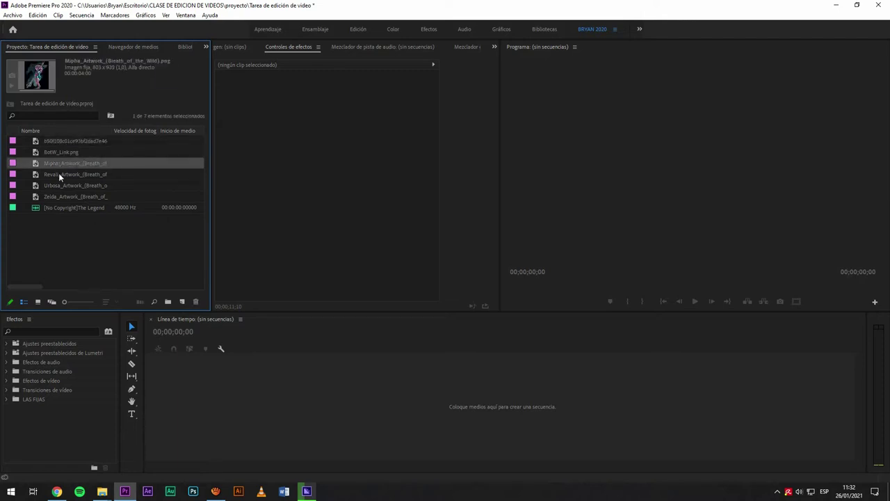
left_click(58, 176)
left_click(58, 186)
left_click(58, 197)
left_click(53, 207)
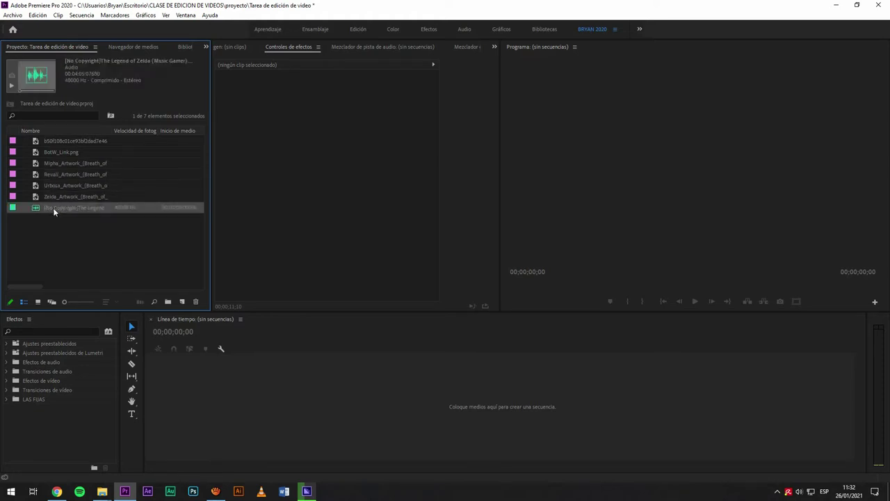
left_click(49, 175)
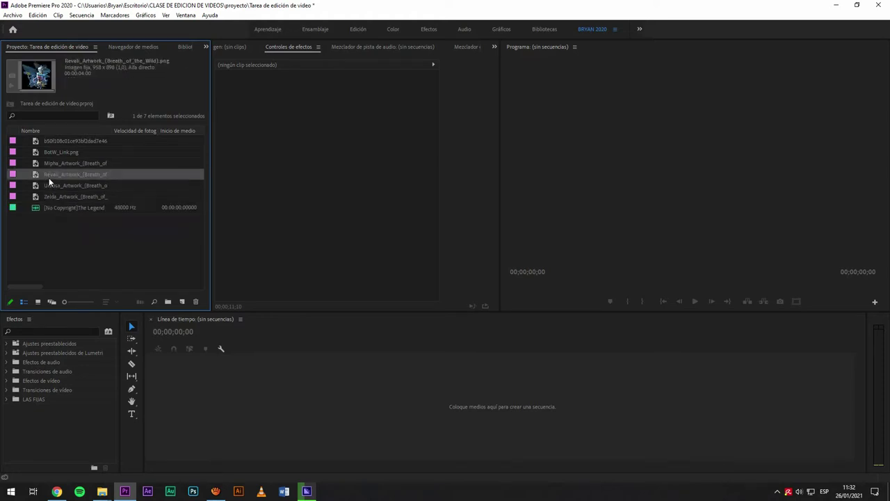
Step: Compare the icon view of the project items with the list view, ending in list view
left_click(35, 304)
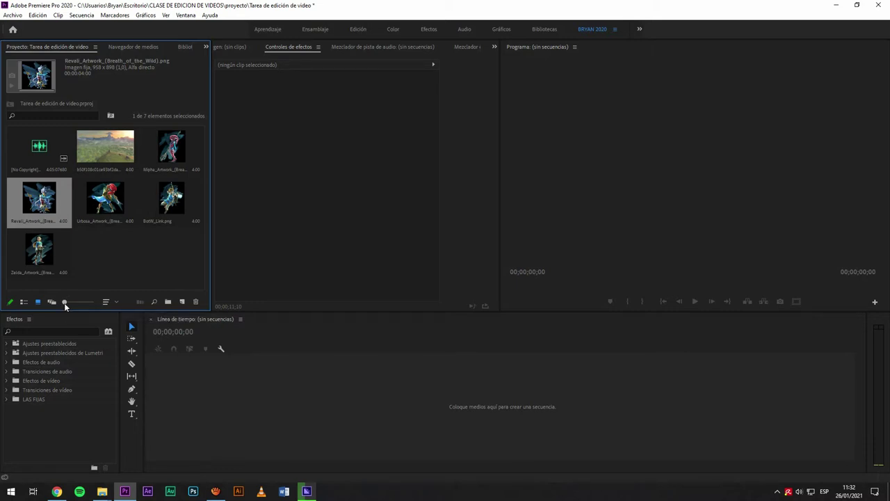
mouse_move(64, 302)
left_mouse_down()
mouse_move(95, 305)
mouse_move(57, 304)
left_mouse_up()
left_click(103, 252)
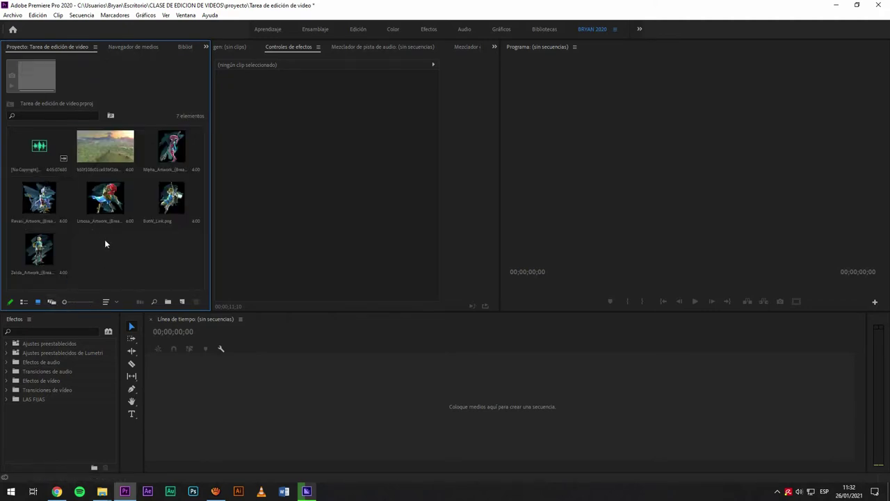
left_click(23, 302)
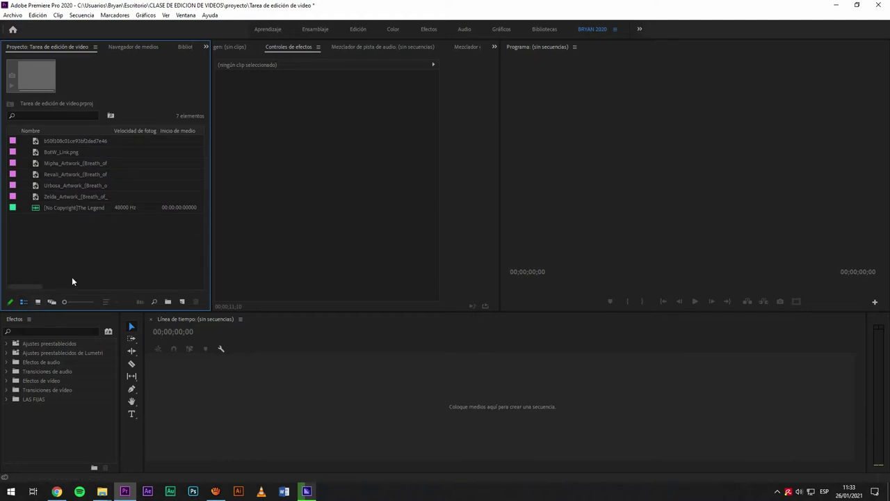
left_click(37, 301)
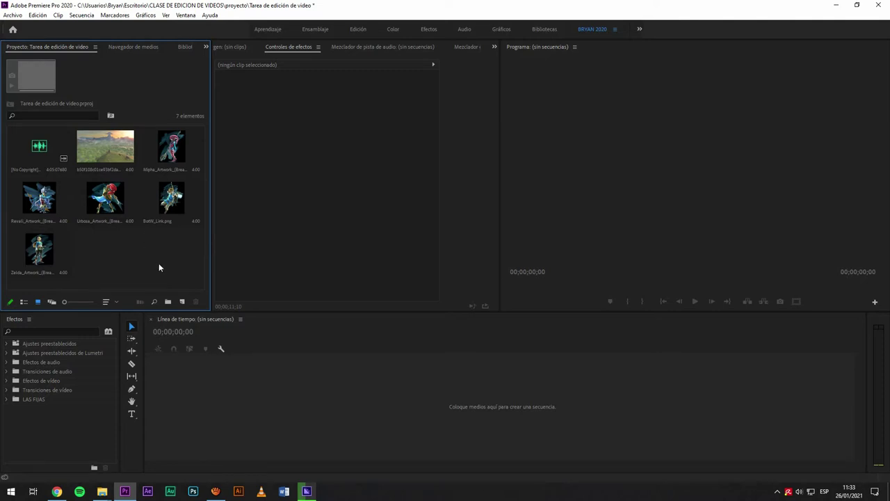
left_click(23, 302)
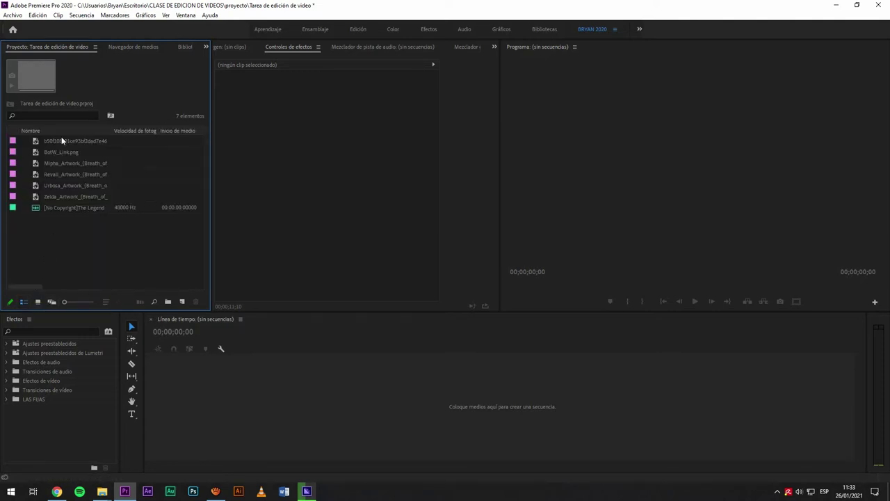
Step: Hide the project's preview area and open the landscape image in the source monitor
left_click(95, 47)
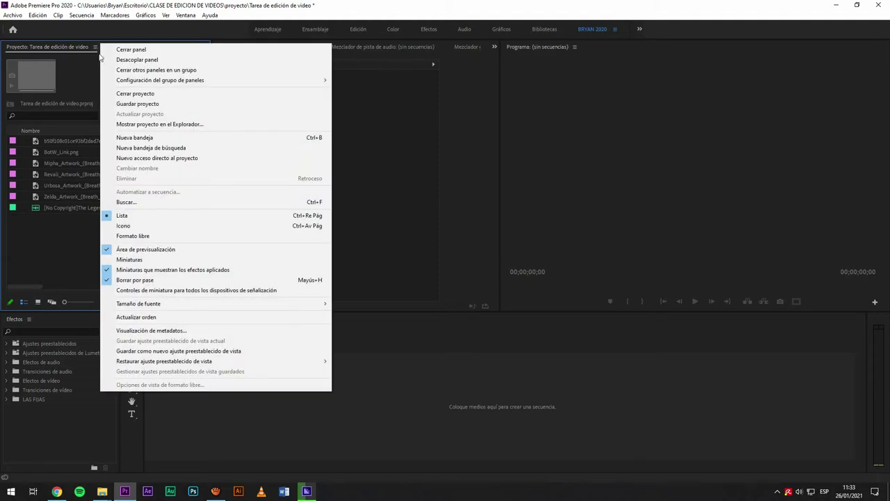
left_click(167, 250)
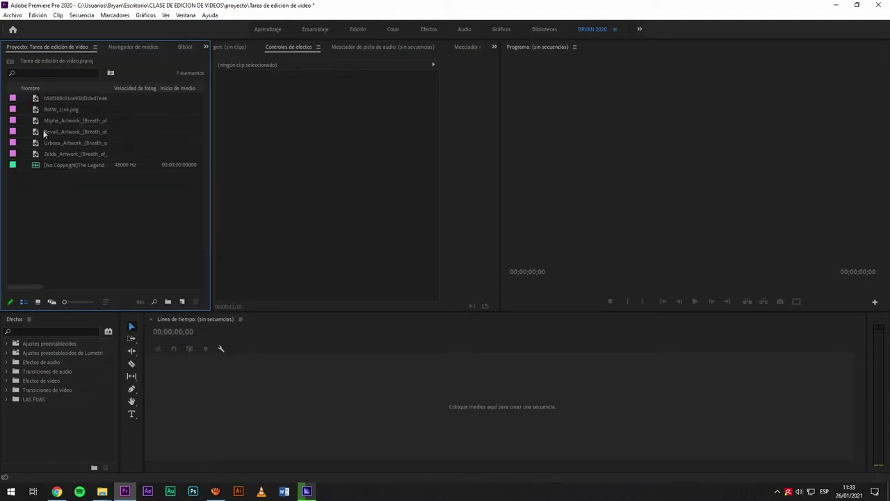
left_click_drag(76, 98, 41, 100)
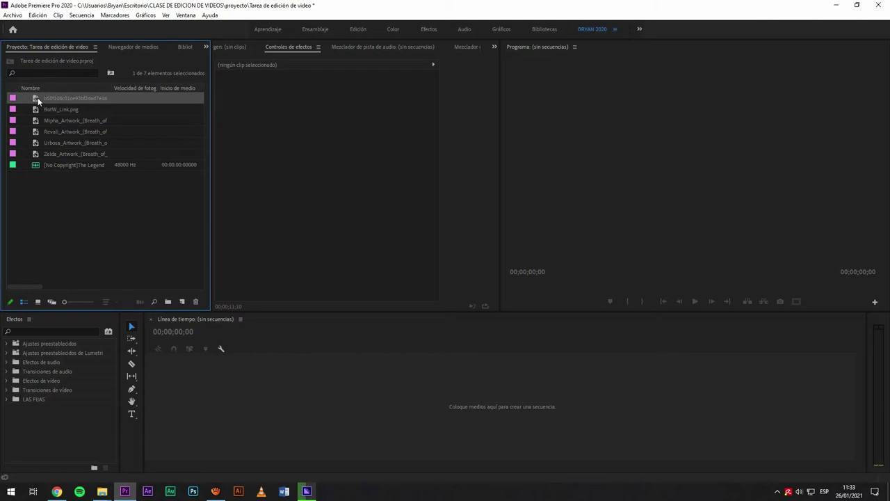
double_click(38, 98)
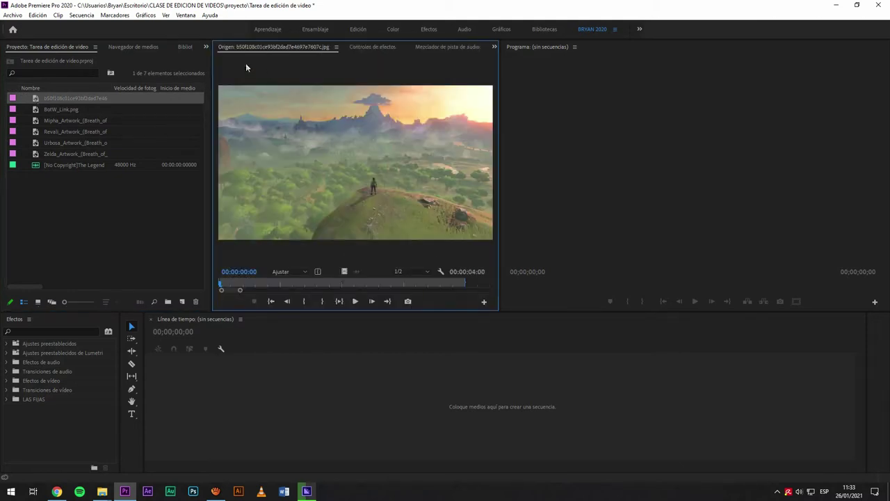
Step: Scrub through the landscape image, then preview the Revali, Urbosa, Zelda and Mipha artworks one by one in the source monitor
left_click_drag(311, 283, 357, 286)
double_click(74, 130)
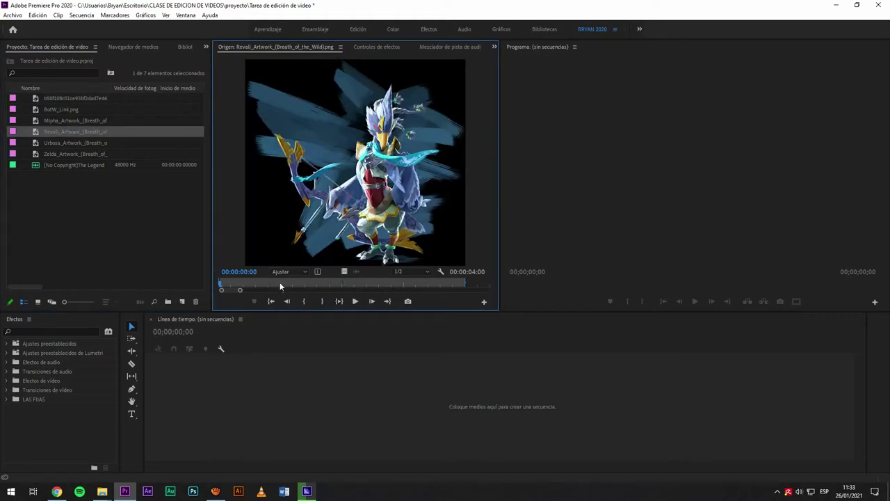
left_click(73, 142)
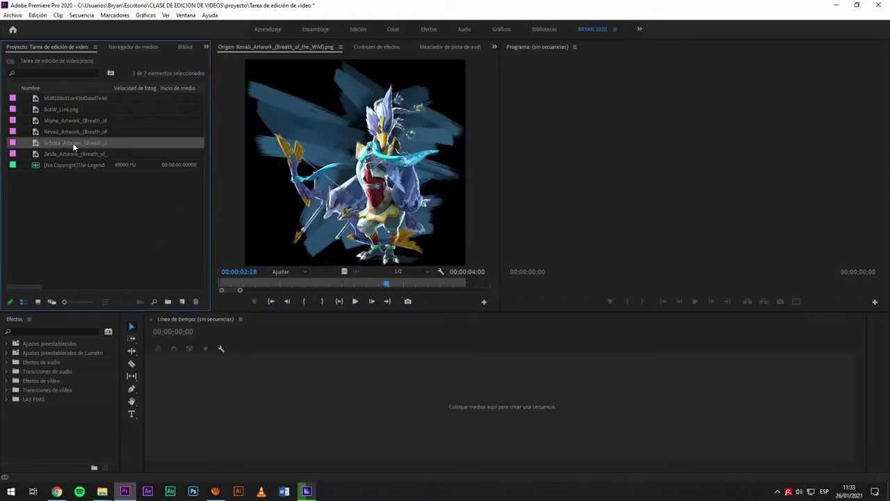
double_click(34, 147)
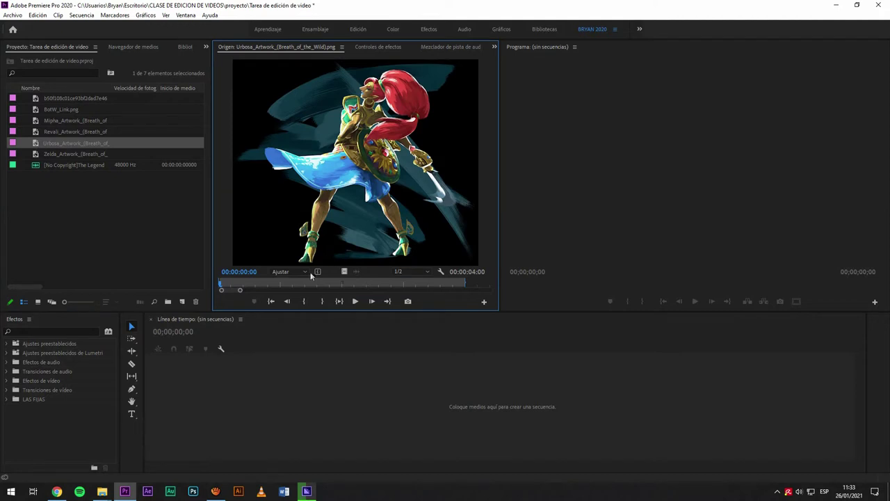
left_click(352, 283)
double_click(64, 153)
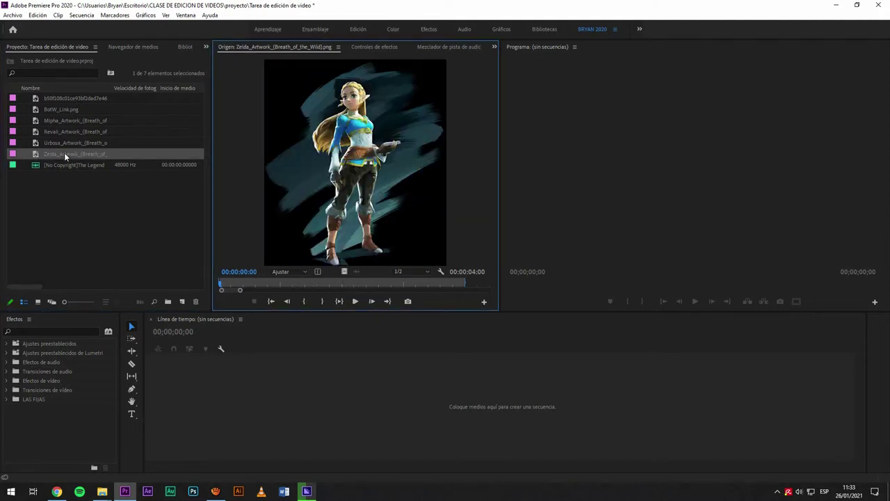
double_click(55, 118)
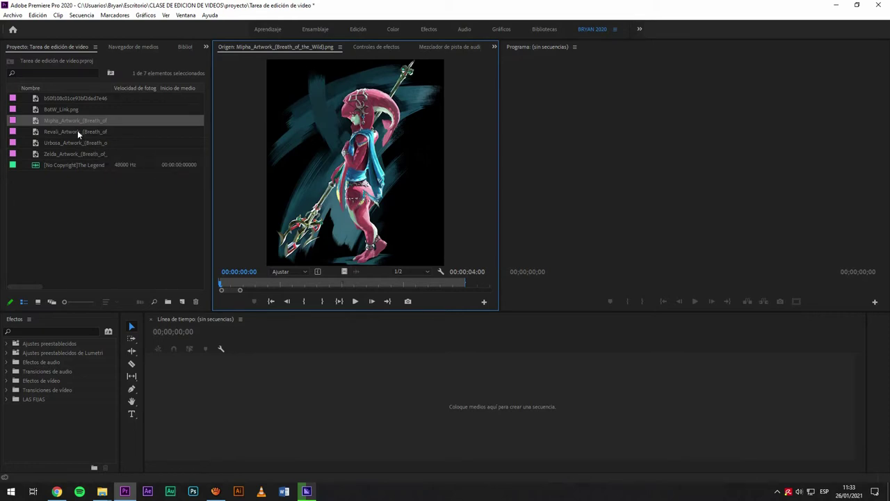
Step: Load the landscape image back into the source monitor
left_click(77, 131)
left_click(73, 99)
left_click(55, 114)
left_click(56, 119)
left_click(58, 98)
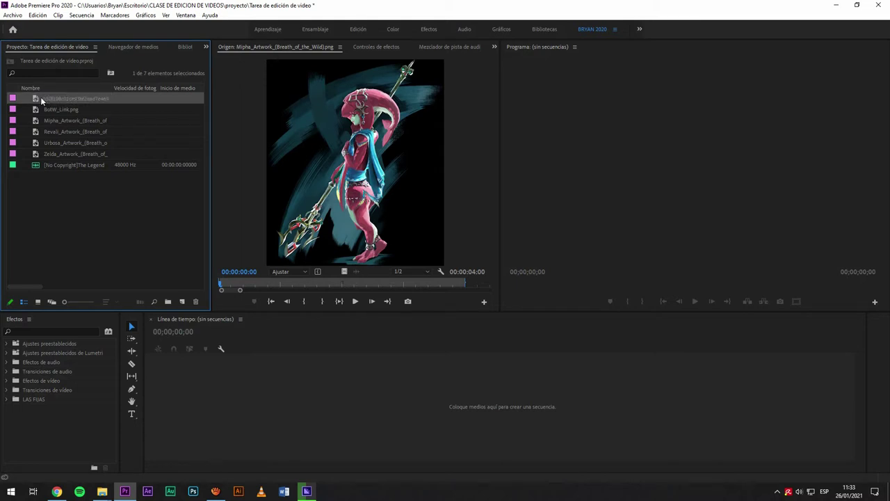
double_click(42, 98)
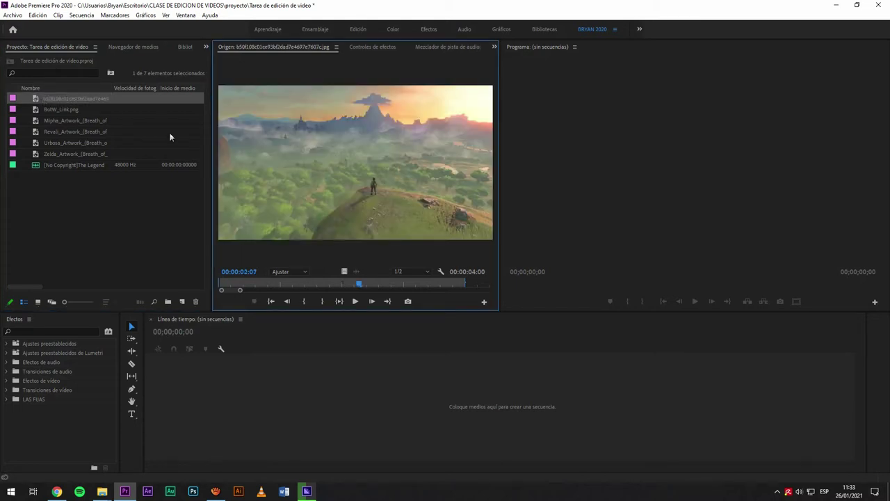
Step: Load the Revali artwork into the source monitor again
left_click(67, 121)
left_click(56, 130)
left_click(55, 143)
left_click(55, 152)
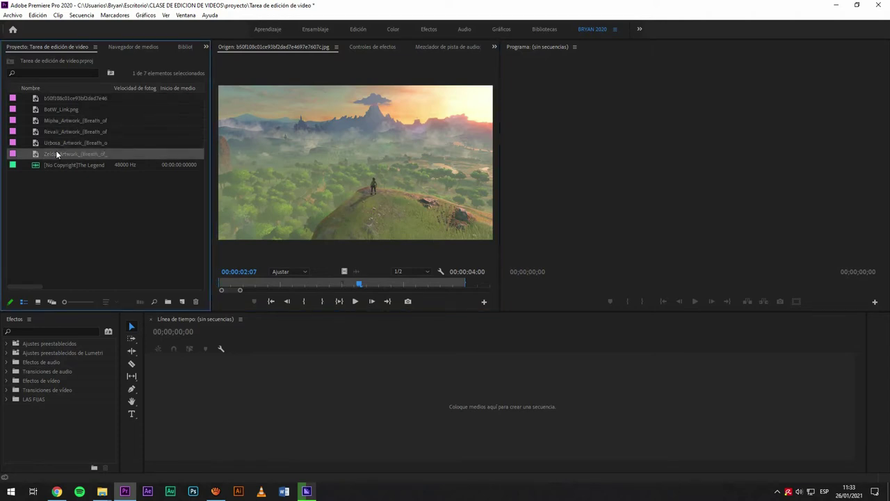
left_click(56, 109)
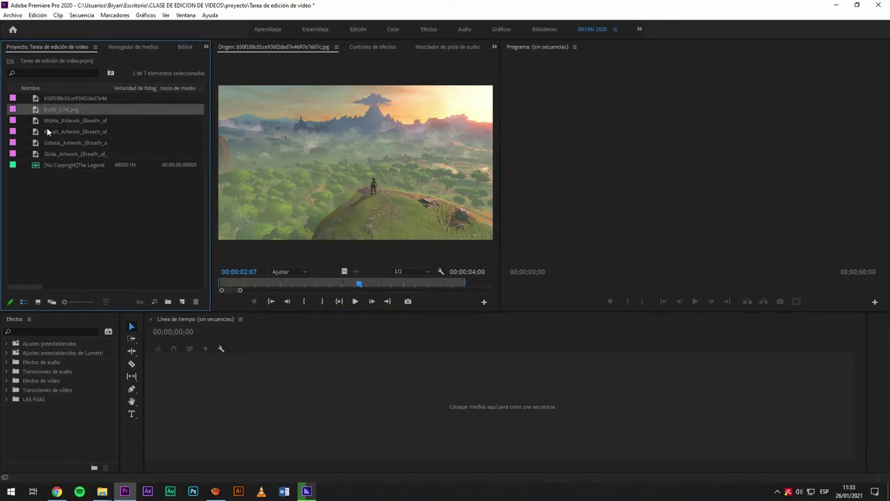
double_click(46, 129)
left_click(56, 164)
left_click(57, 120)
left_click(55, 110)
left_click(53, 99)
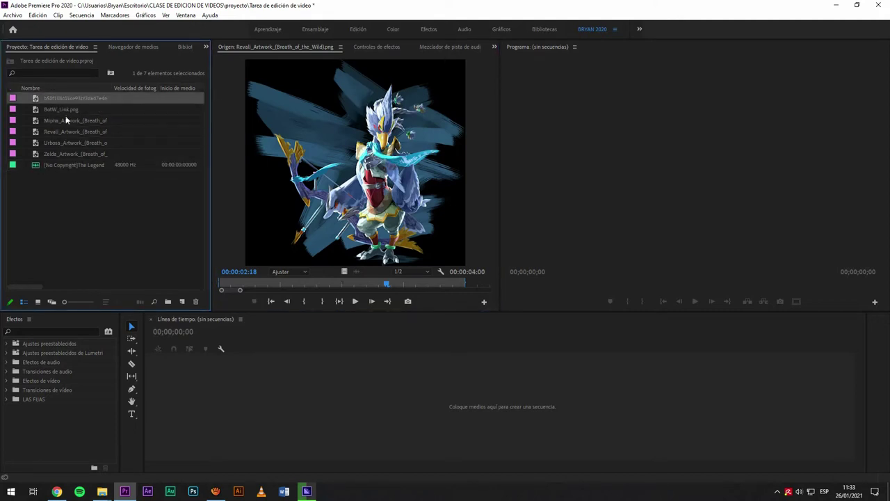
left_click(62, 118)
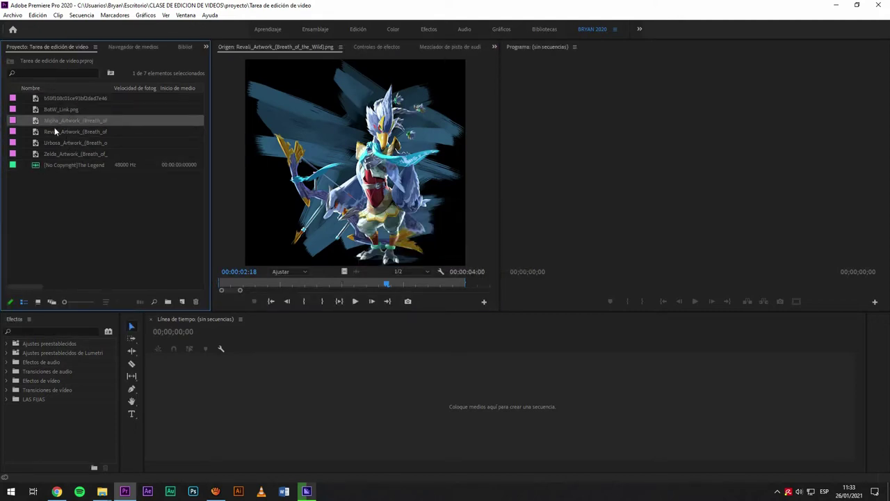
left_click(56, 132)
left_click(61, 143)
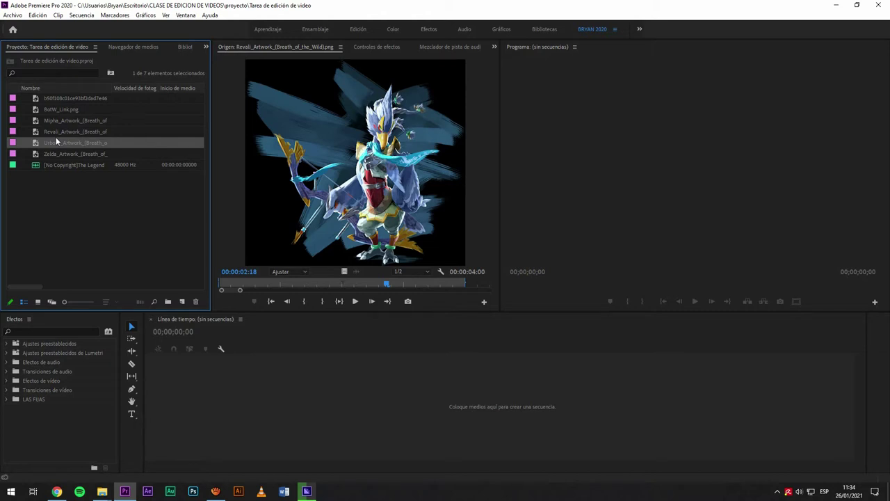
left_click(35, 133)
left_click(52, 210)
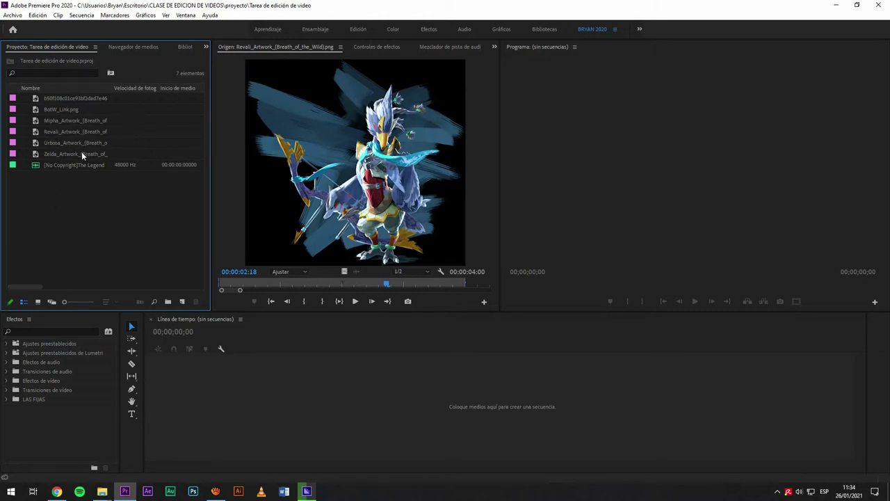
left_click(57, 109)
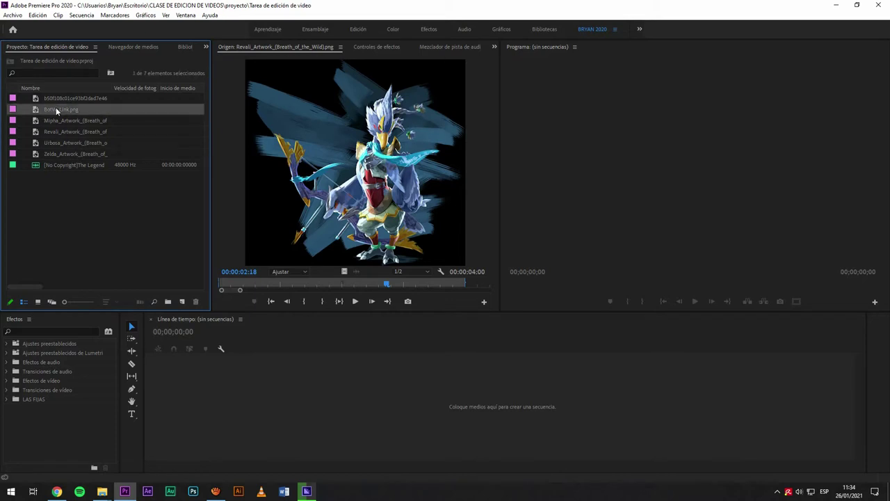
left_click(60, 131)
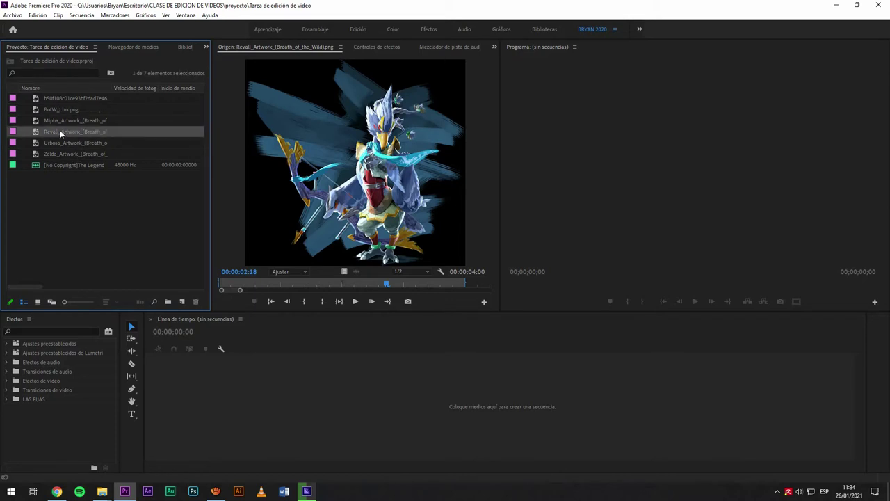
Step: Compare the freeform and icon views of the project items, reduce the freeform thumbnail size, and return to list view
left_click(50, 303)
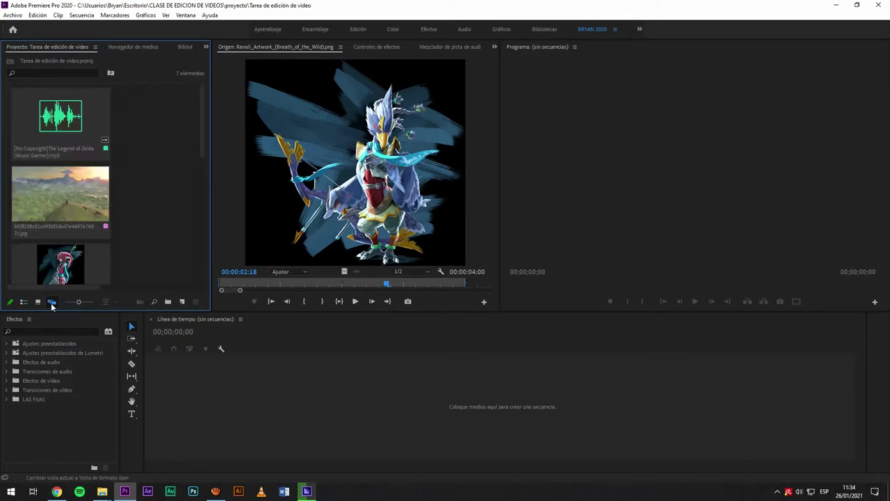
scroll(121, 208, "down", 3)
scroll(121, 208, "up", 3)
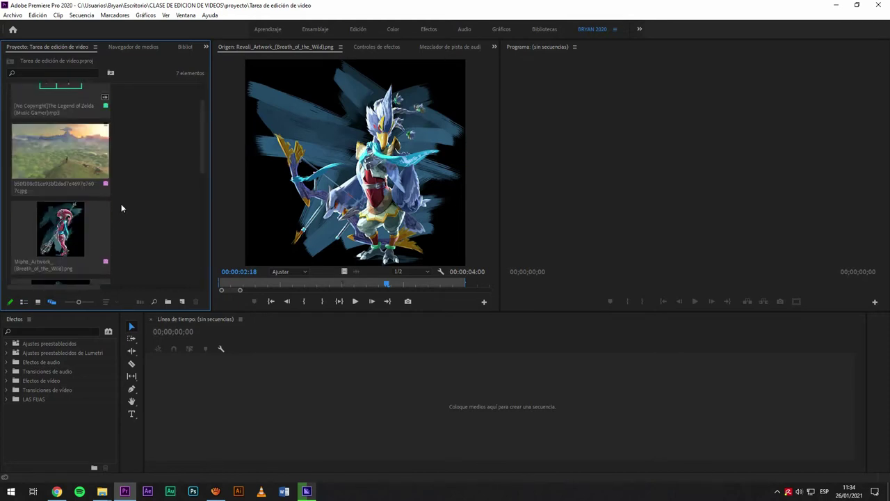
left_click(39, 302)
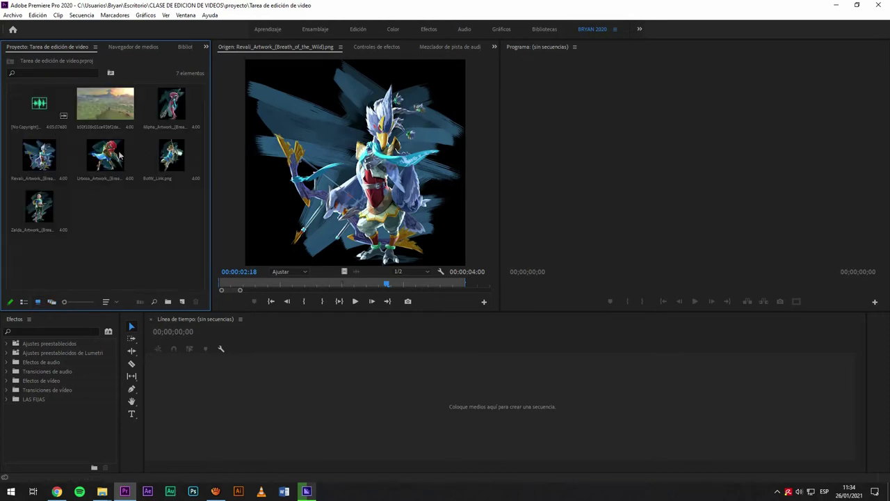
left_click(50, 301)
scroll(71, 203, "down", 5)
scroll(71, 204, "up", 5)
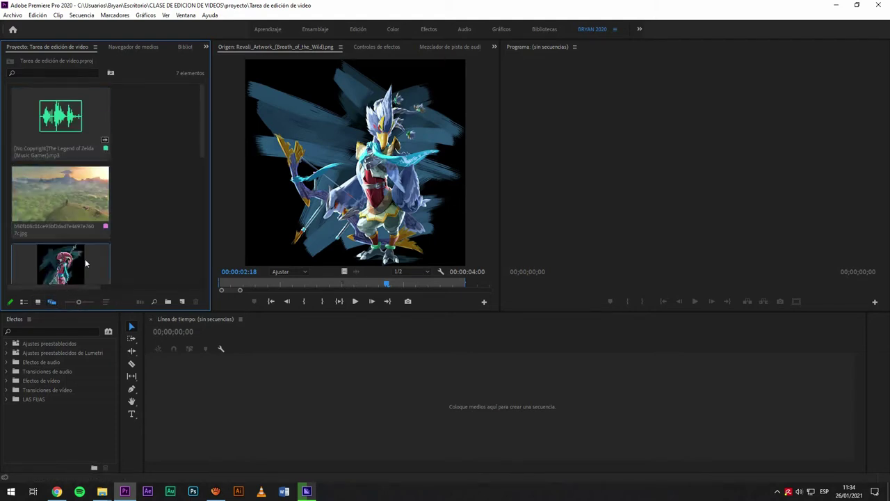
left_click_drag(79, 302, 59, 303)
left_click(23, 301)
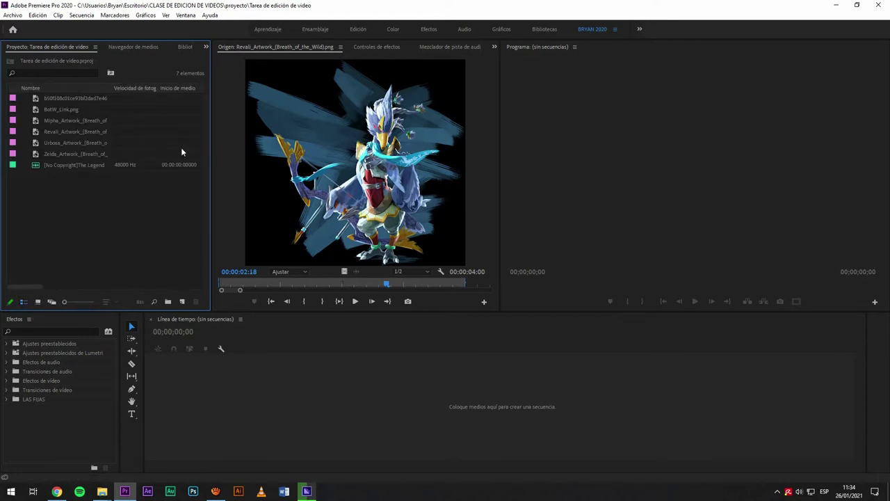
Step: Open the Mipha artwork in the source monitor and clear the selection in the project
left_click(36, 131)
double_click(37, 124)
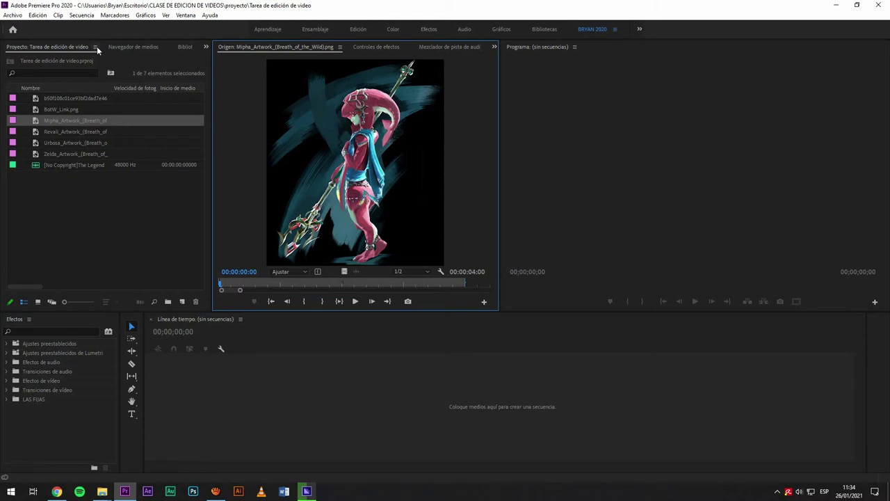
left_click(95, 203)
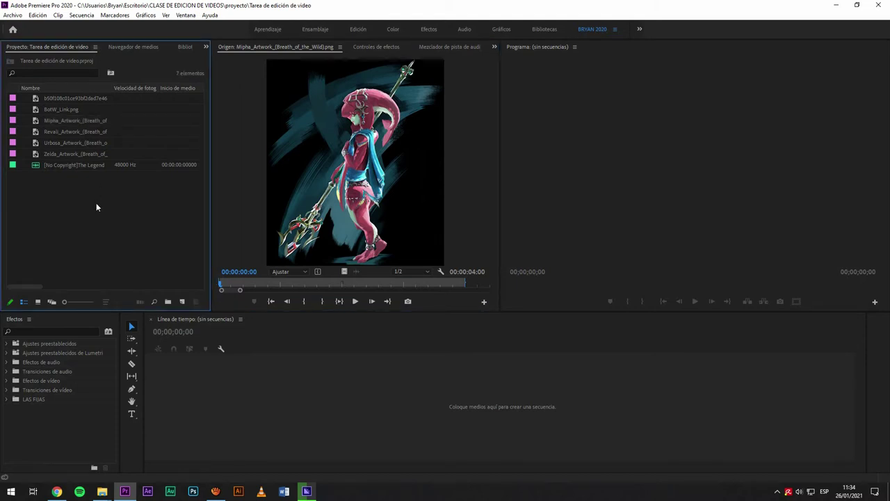
Step: Turn on thumbnails in the project's item list and show the preview area
left_click(95, 47)
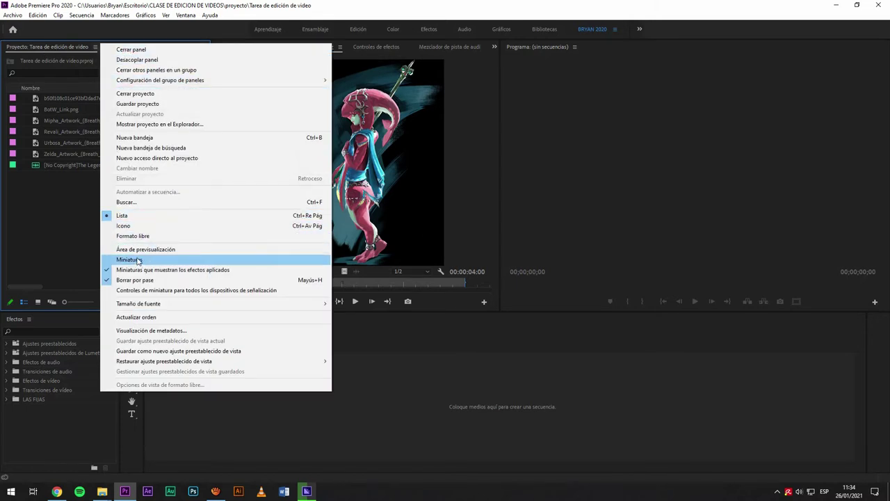
left_click(133, 261)
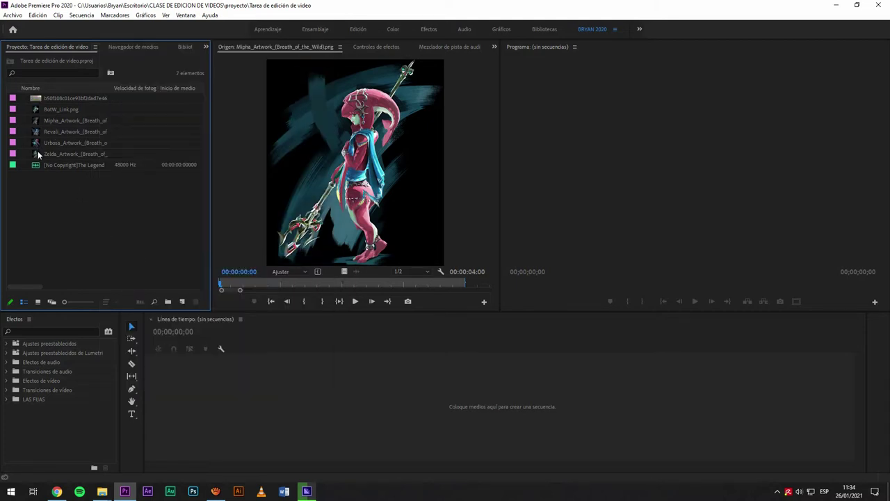
left_click(94, 46)
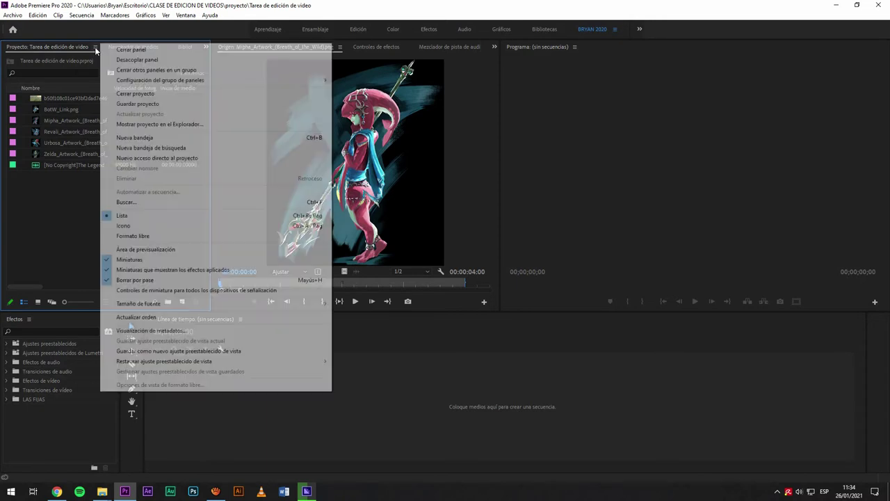
left_click(132, 251)
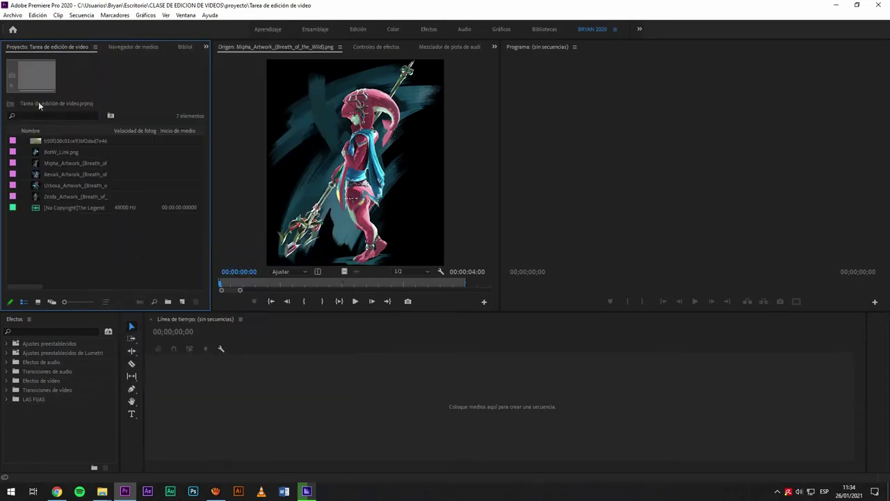
Step: Check the preview of BotW_Link.png, then play and stop the Legend of Zelda music file in the preview area
left_click(56, 154)
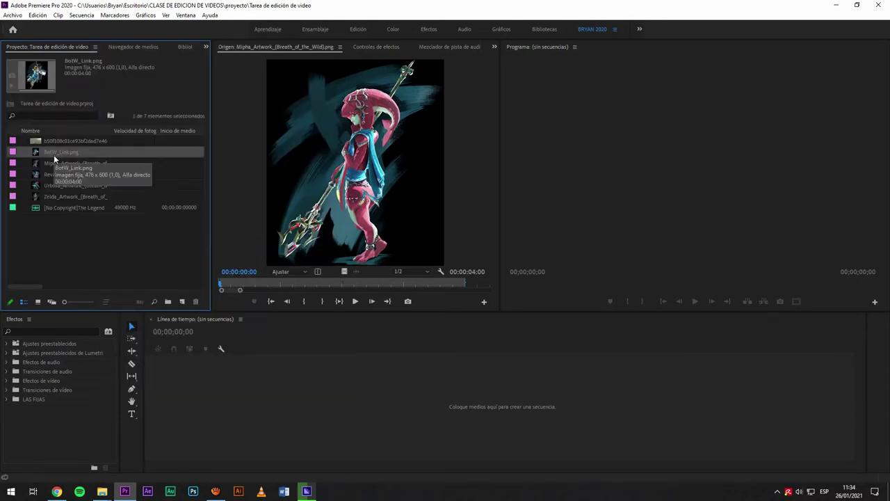
left_click(56, 207)
left_click(11, 86)
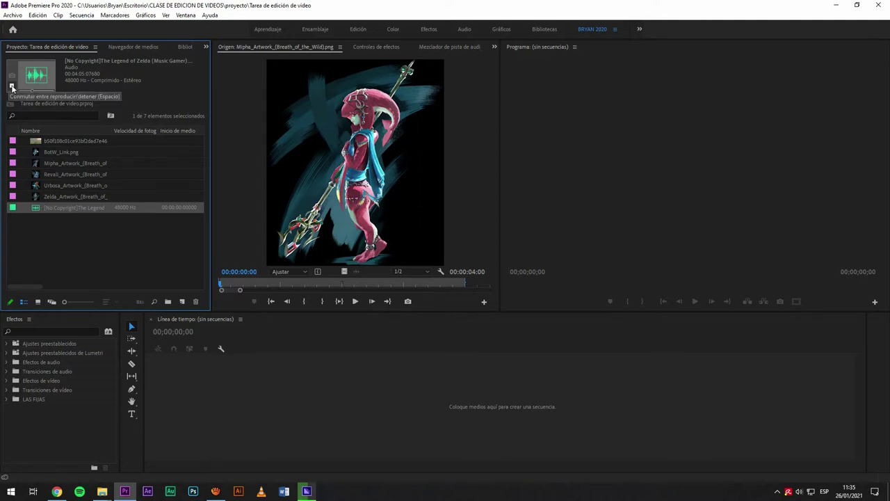
left_click(11, 86)
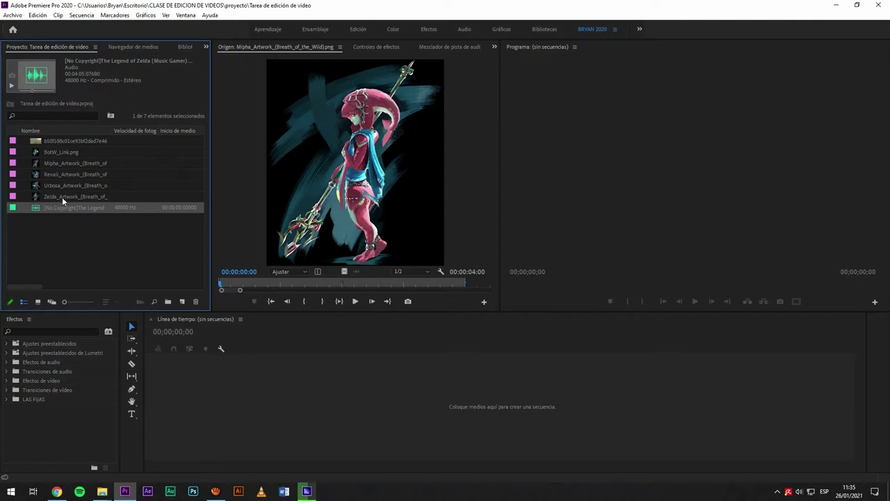
Step: Examine the preview thumbnails and details of the Mipha, Urbosa, Revali and BotW_Link images, then clear the selection
left_click(100, 258)
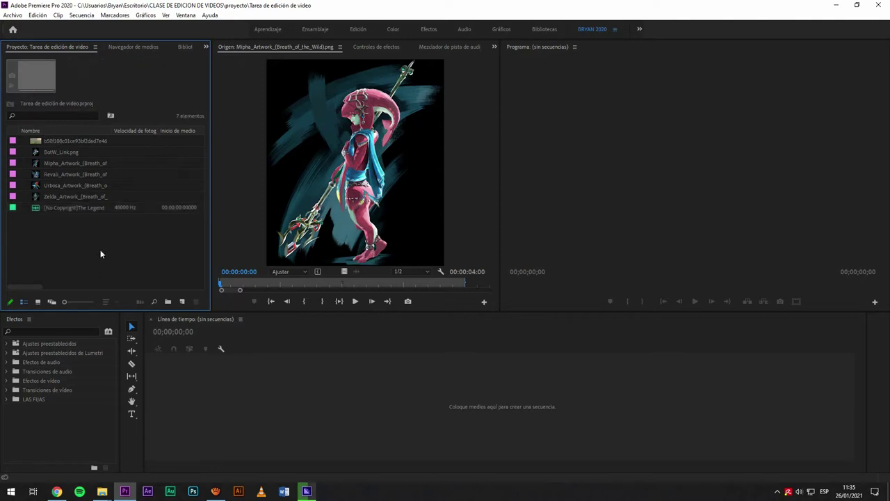
left_click(325, 193)
left_click(111, 235)
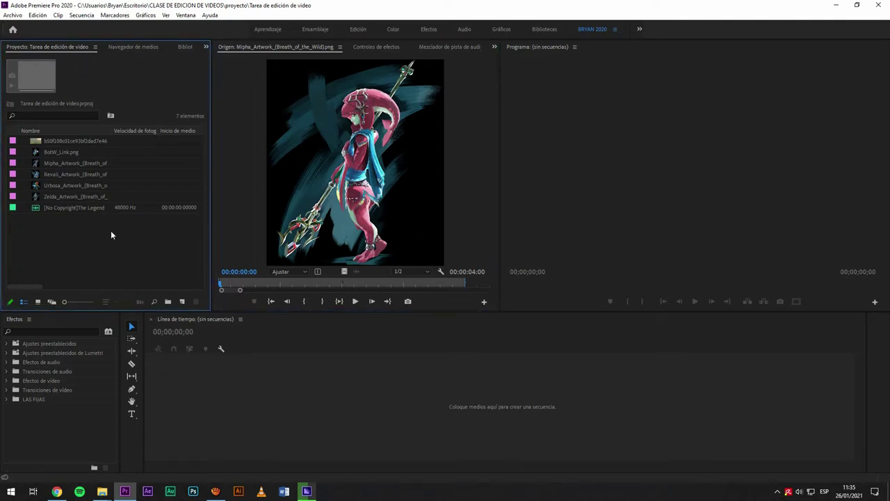
left_click(61, 161)
left_click(63, 185)
left_click(58, 174)
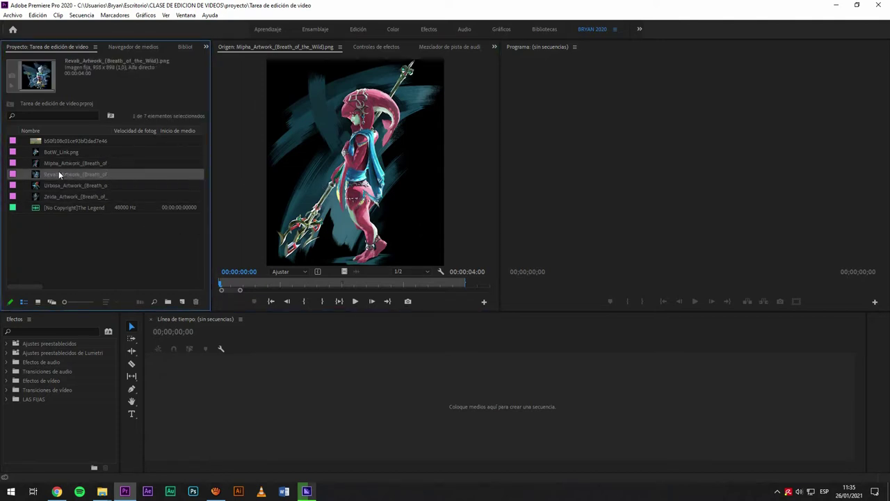
left_click(57, 150)
left_click(82, 219)
Step: Widen the project panel slightly to show more of the media columns
left_click(253, 416)
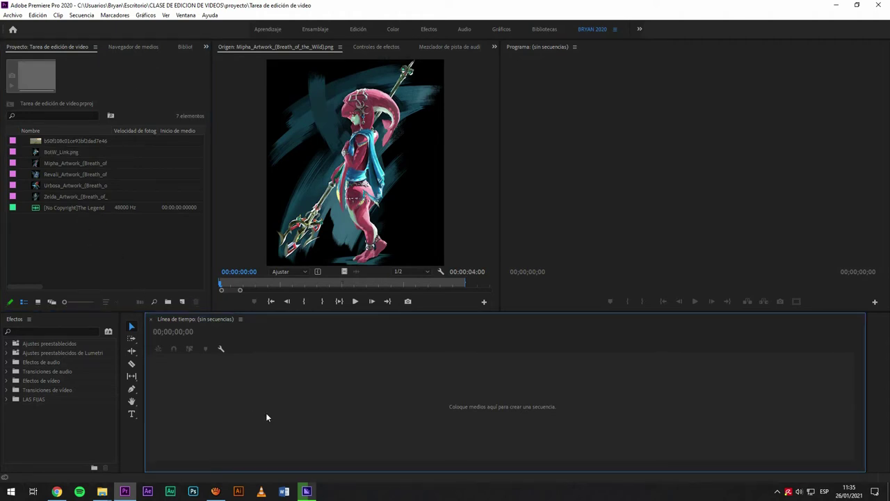
left_click(144, 257)
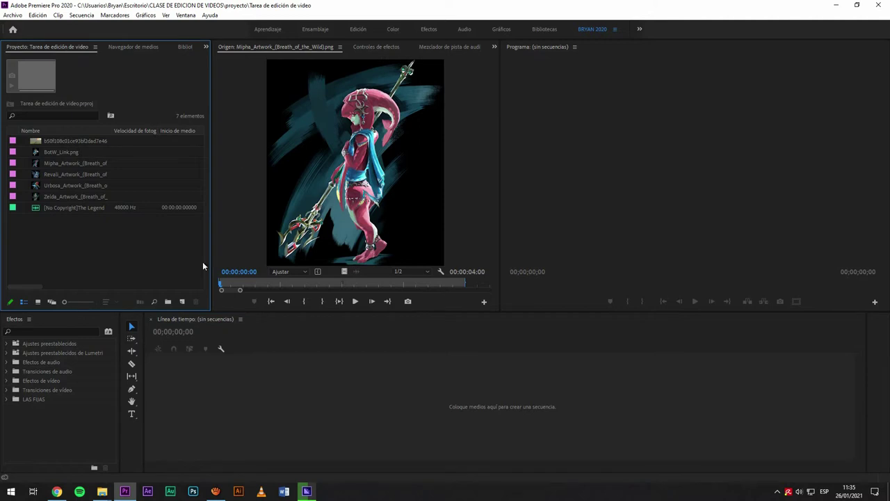
left_click_drag(209, 242, 233, 243)
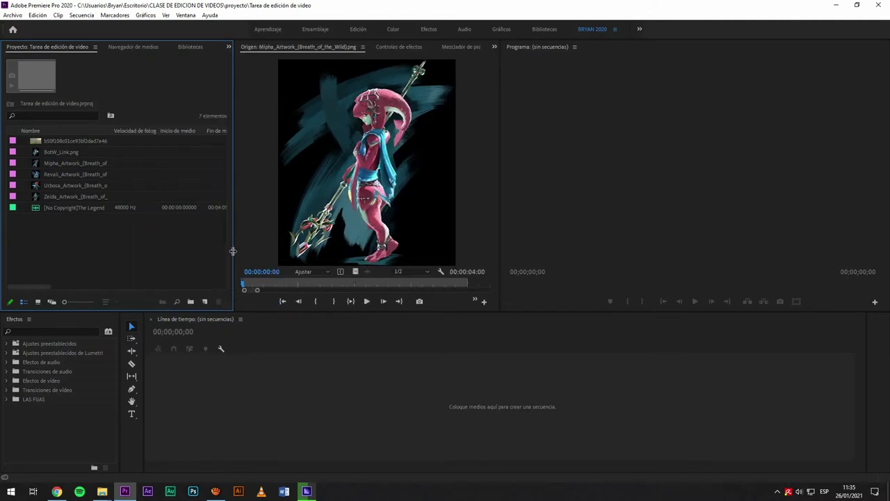
Step: Widen the source monitor by narrowing the program monitor, leaving the project panel just wide enough for its name, frame rate and media start columns
left_click_drag(234, 236, 125, 233)
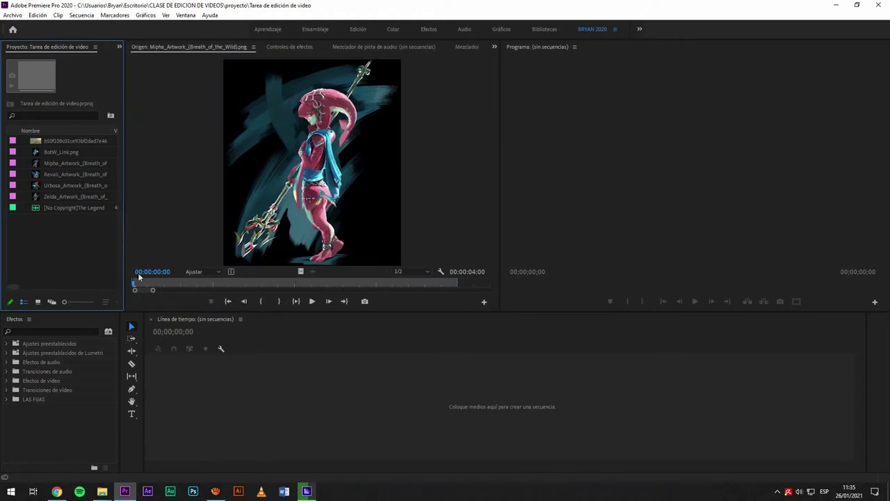
left_click(146, 235)
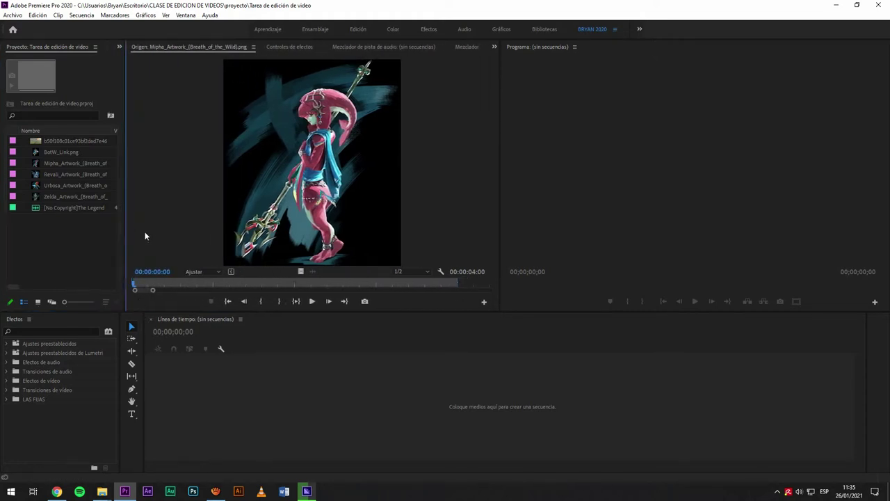
left_click_drag(501, 196, 574, 201)
left_click(84, 249)
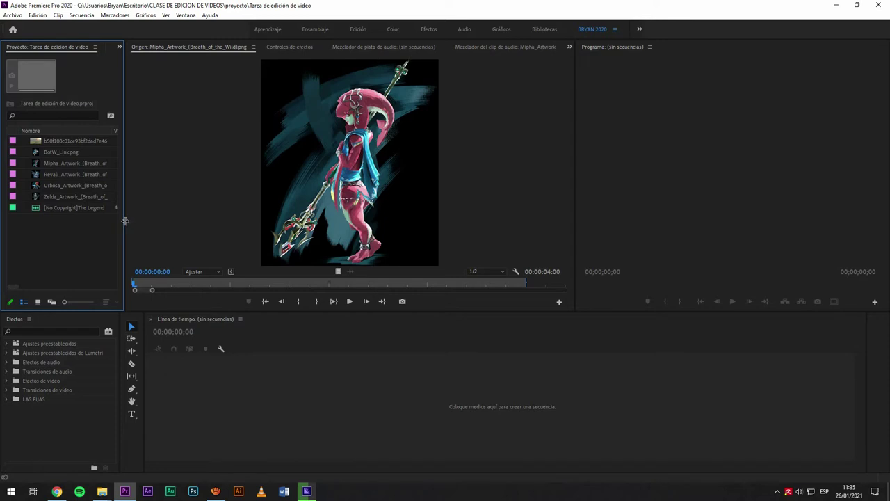
left_click_drag(124, 221, 210, 240)
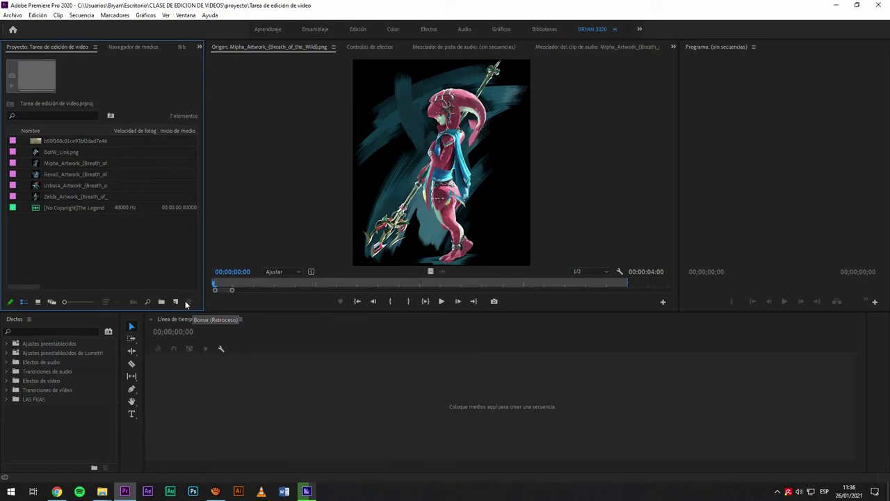
Step: Delete the Revali artwork image from the project and undo the deletion
left_click(125, 208)
left_click(74, 186)
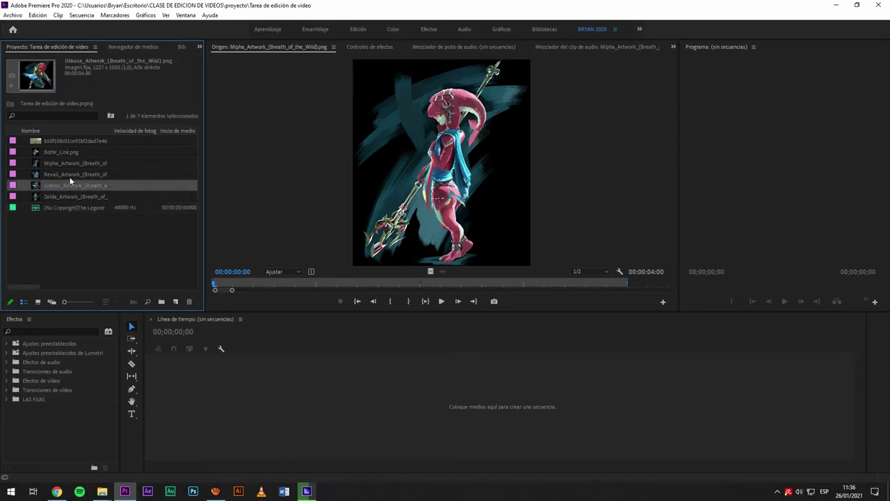
key("Up")
left_click(80, 203)
left_click(61, 164)
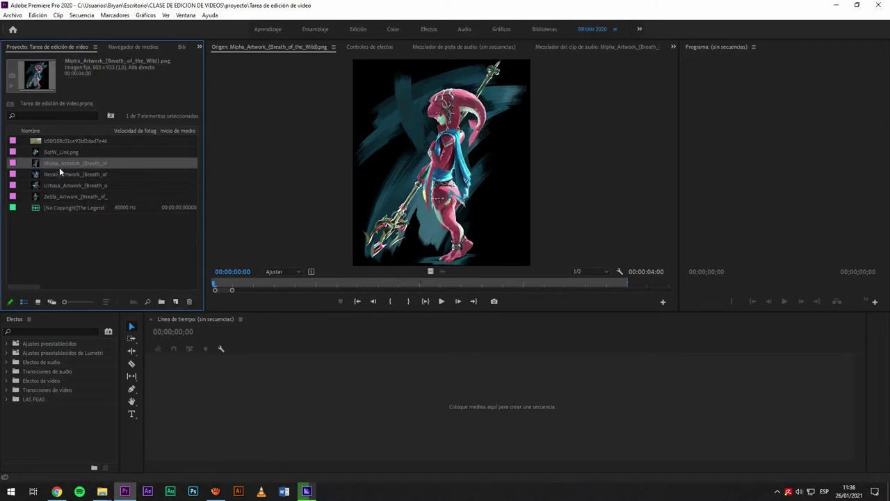
left_click(75, 236)
left_click(64, 175)
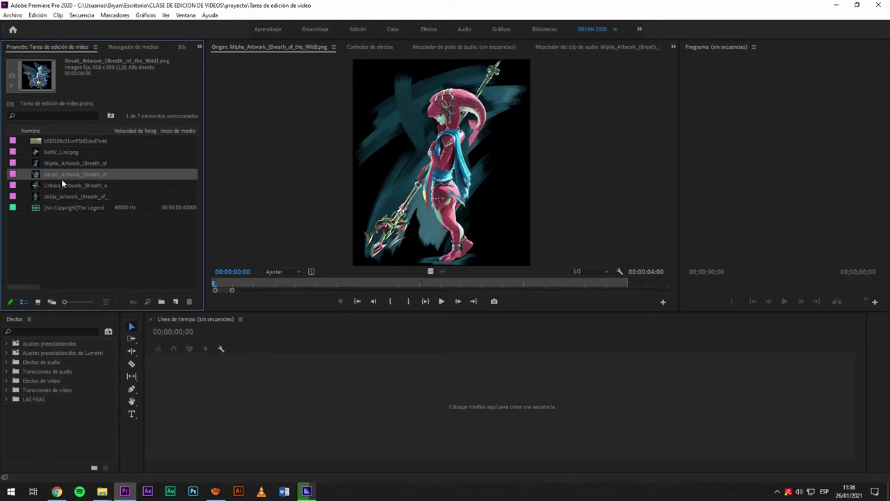
left_click(189, 301)
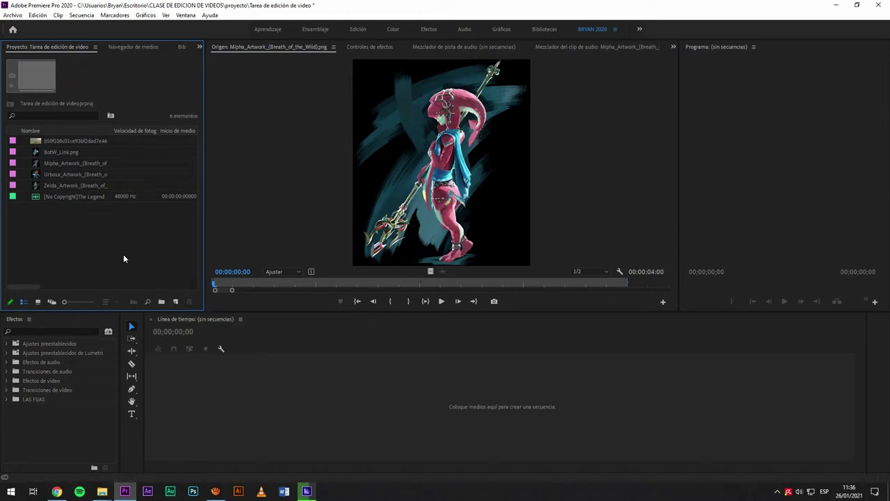
key("ctrl+z")
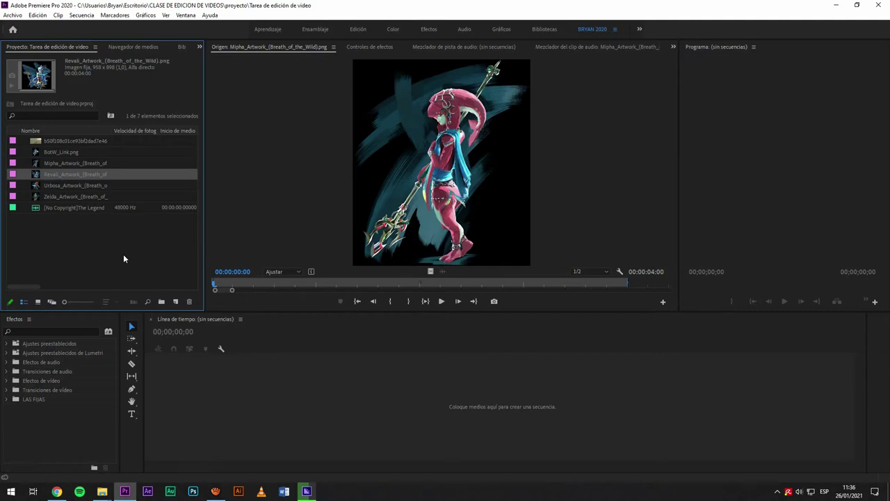
Step: Delete the Mipha artwork image from the project and undo the deletion
left_click(37, 214)
left_click(49, 175)
left_click(60, 152)
left_click(60, 163)
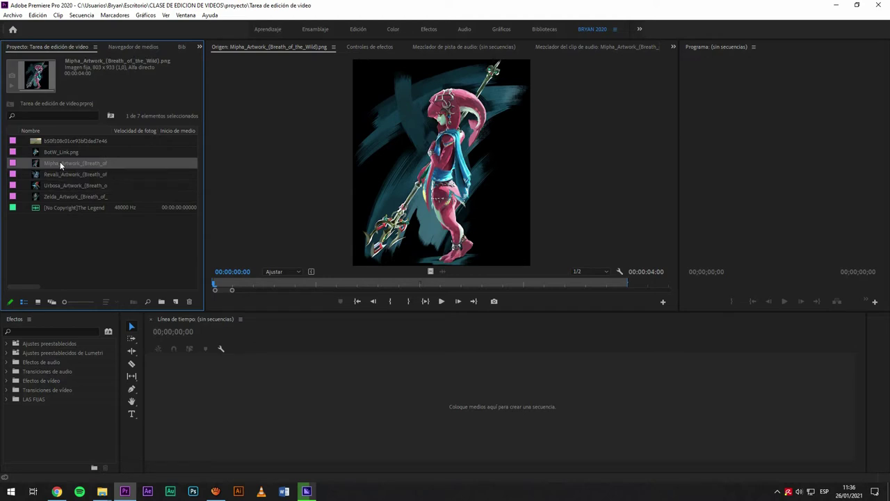
key("Delete")
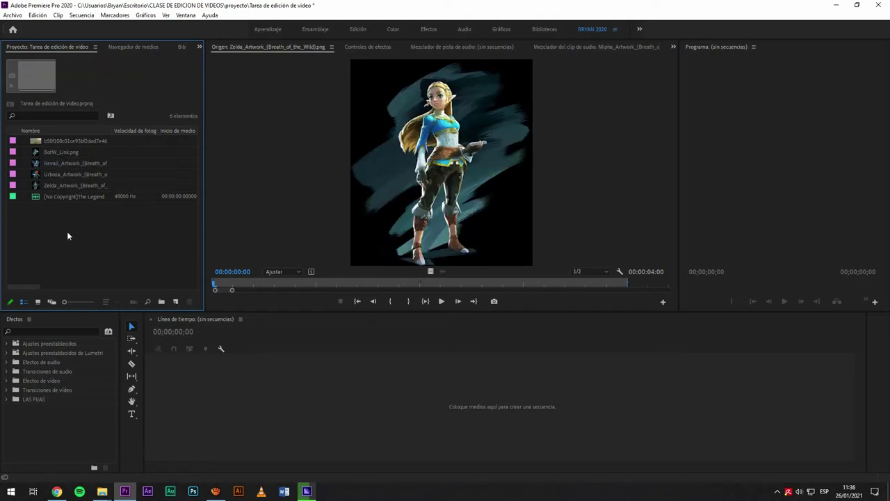
key("ctrl+z")
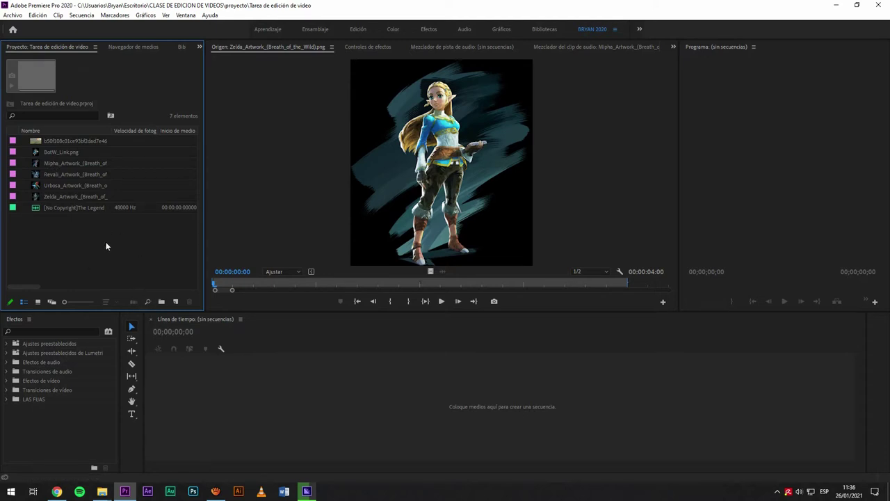
Step: Create a new bin named "fotos" in the project
left_click(161, 303)
type("fotos")
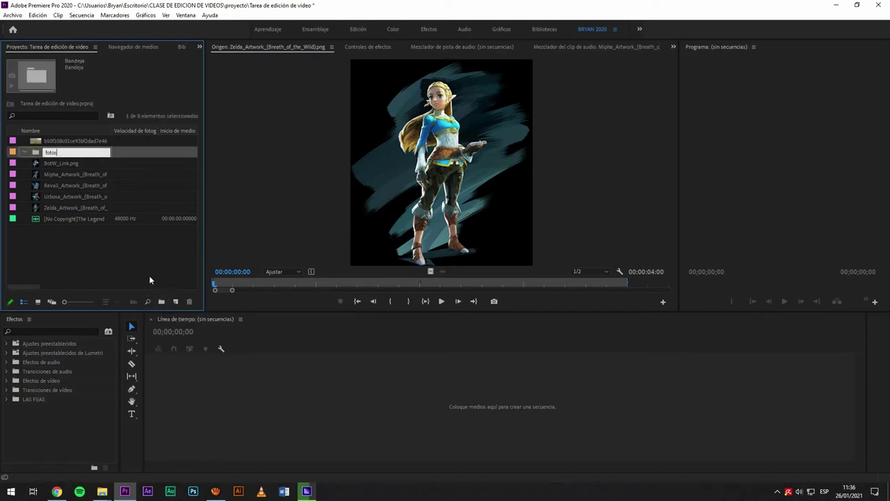
key("Return")
Step: Move the five character images, from BotW_Link.png to the Zelda artwork, into the fotos bin and collapse it
left_click(50, 161)
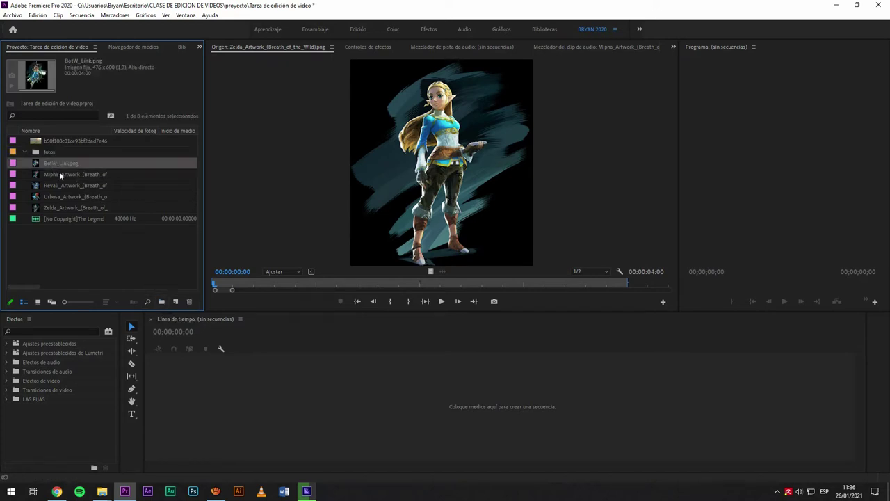
left_click(60, 206, "shift")
left_click_drag(52, 161, 49, 150)
left_click(25, 152)
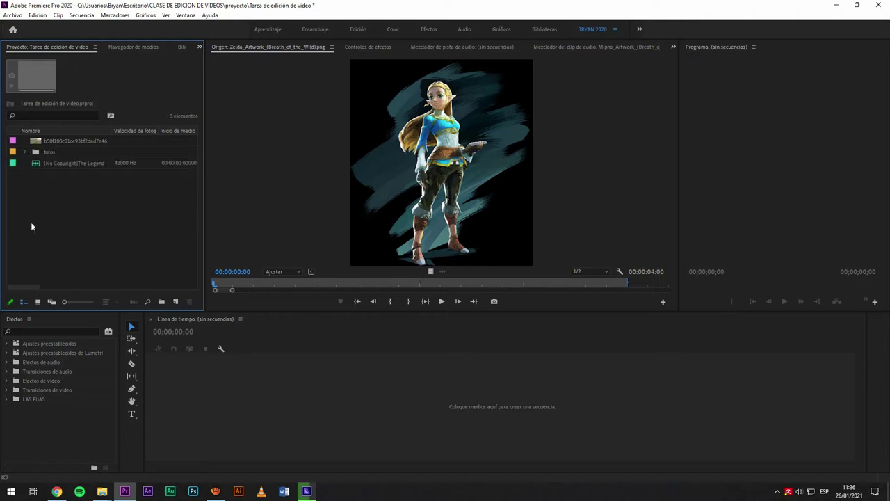
left_click(25, 152)
left_click(25, 151)
Step: Create a bin named "musica" and move the Legend of Zelda audio file into it
left_click(175, 301)
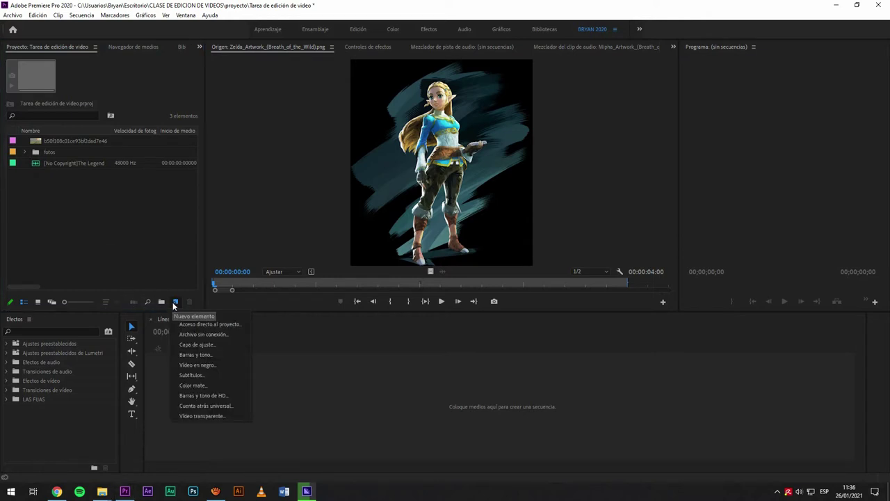
left_click(161, 304)
left_click(161, 305)
type("musica")
left_click(69, 175)
left_click_drag(61, 159, 59, 153)
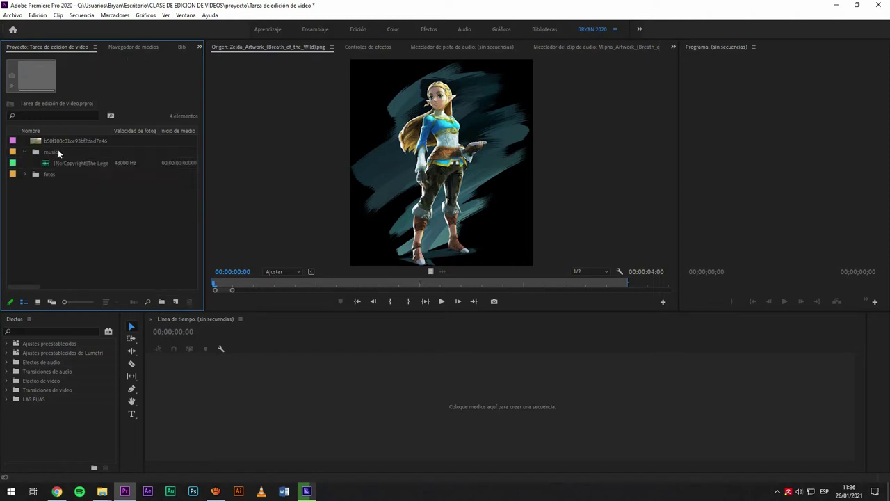
Step: Create a bin named "Fondo" and move the remaining background image into it
left_click(161, 302)
type("D")
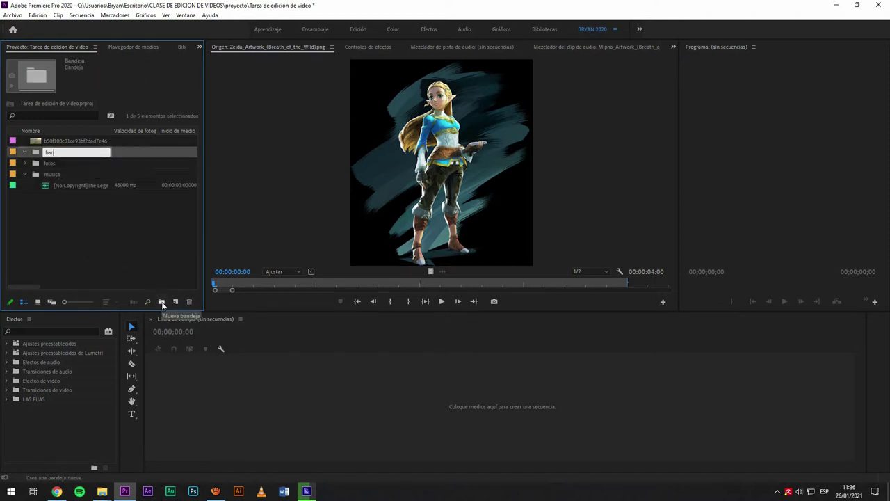
type("ondo")
left_click(101, 256)
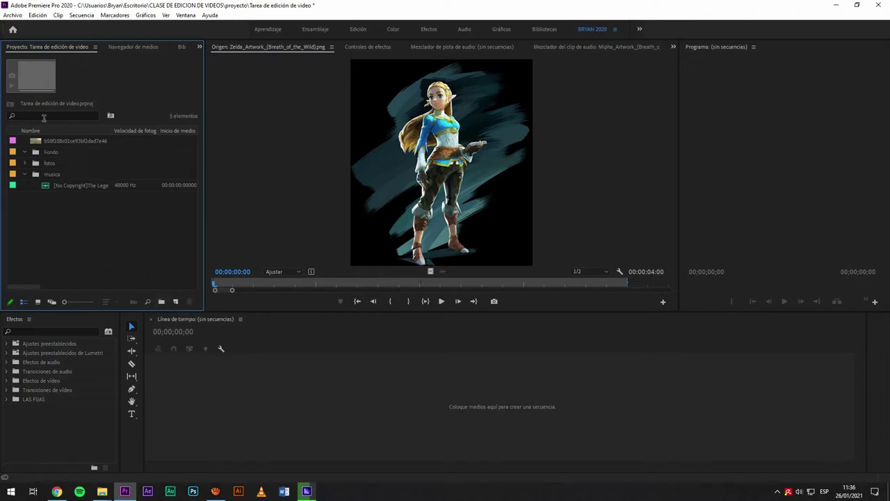
left_click(54, 138)
Step: Expand the Fondo and fotos bins so their contents are listed
left_click(25, 141)
left_click(25, 163)
left_click(25, 163)
left_click(26, 141)
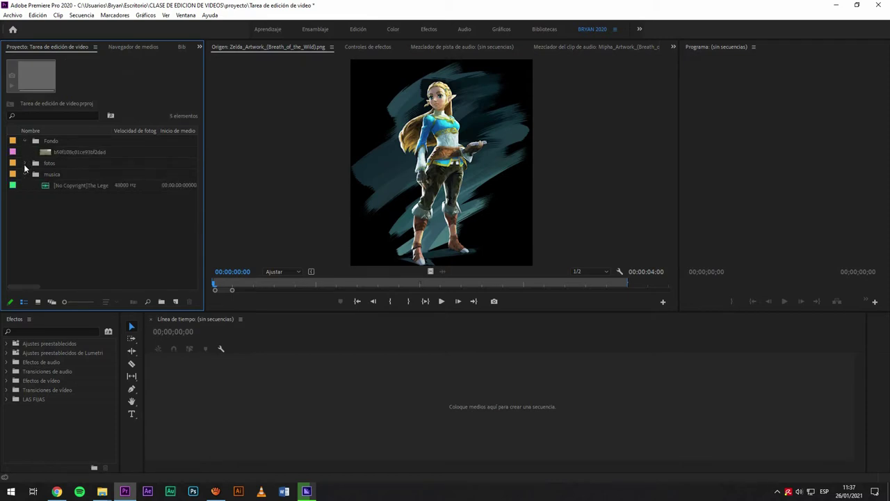
left_click(24, 163)
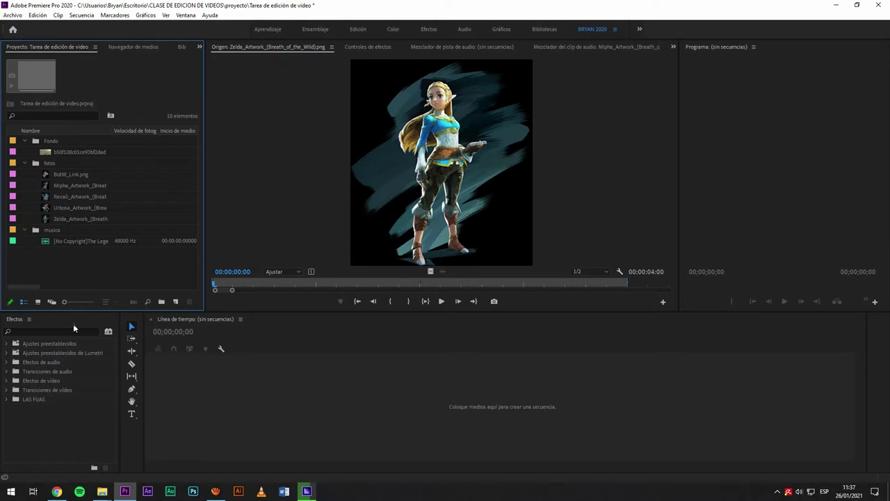
Step: Start a new sequence and examine the 1080i, 1080p and 720p preset groups under AVCHD
left_click(176, 302)
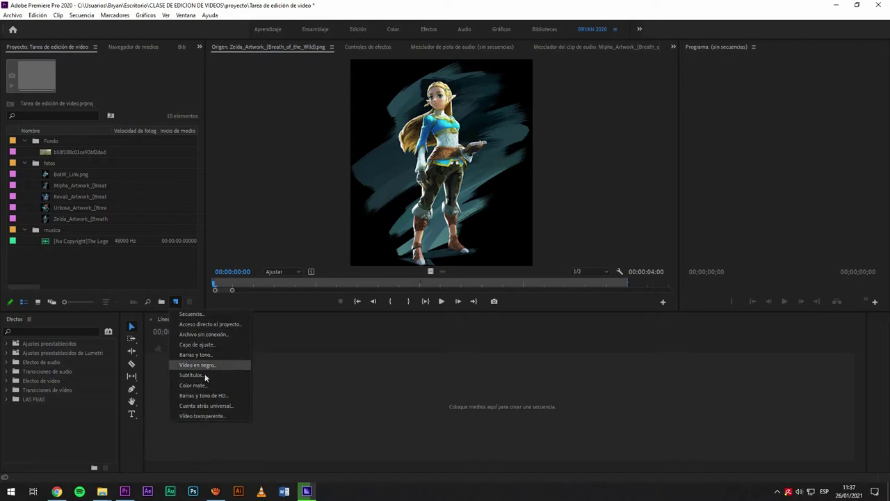
left_click(196, 317)
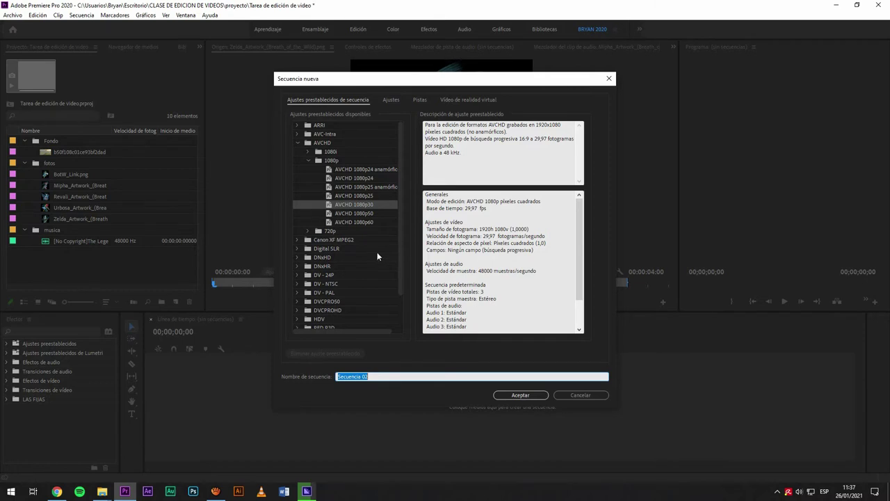
left_click_drag(400, 245, 404, 207)
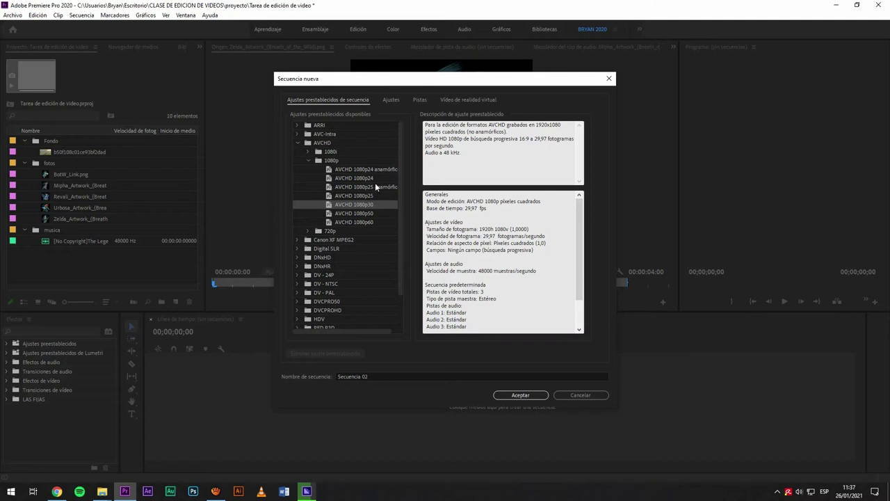
left_click(321, 145)
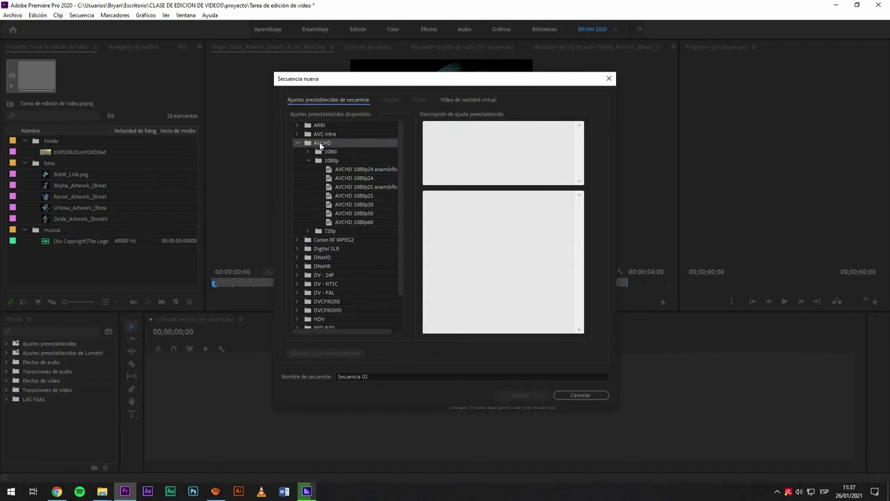
left_click(308, 160)
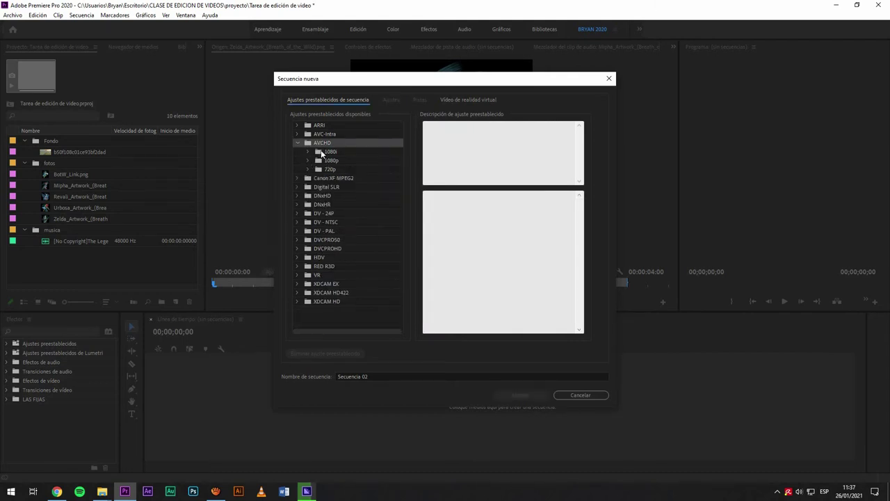
left_click(334, 152)
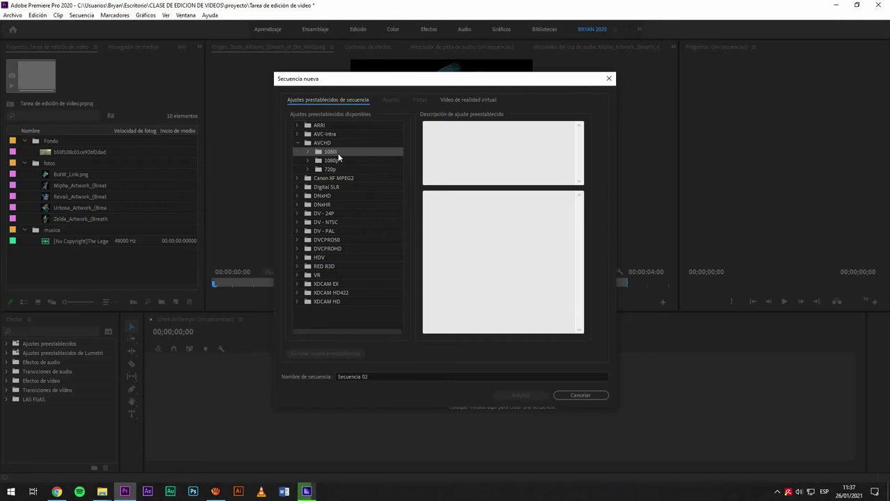
left_click(336, 161)
left_click(332, 169)
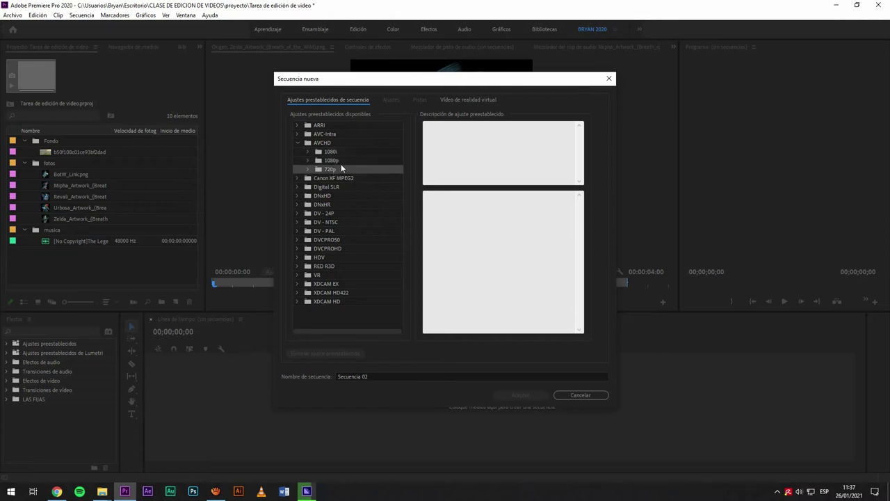
left_click(336, 161)
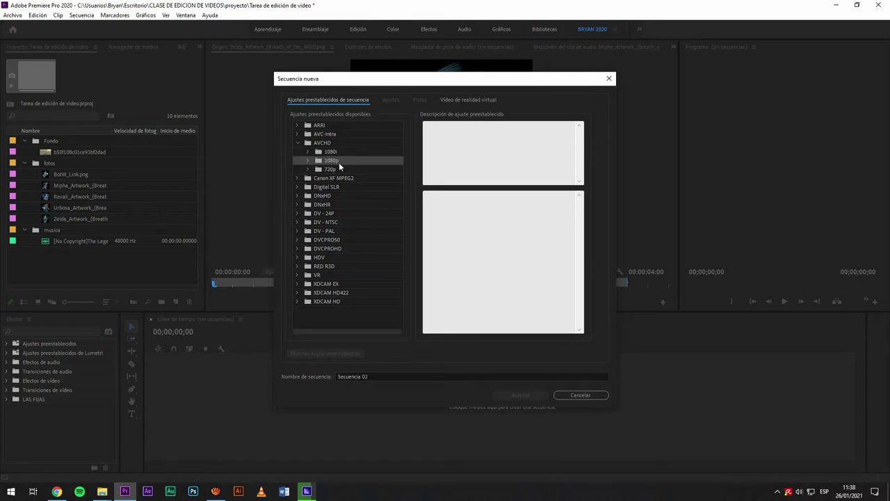
left_click(339, 153)
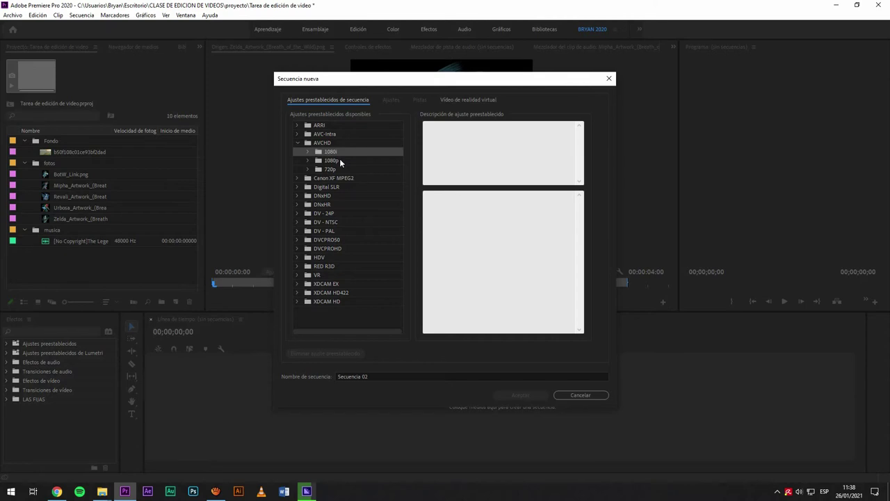
left_click(340, 161)
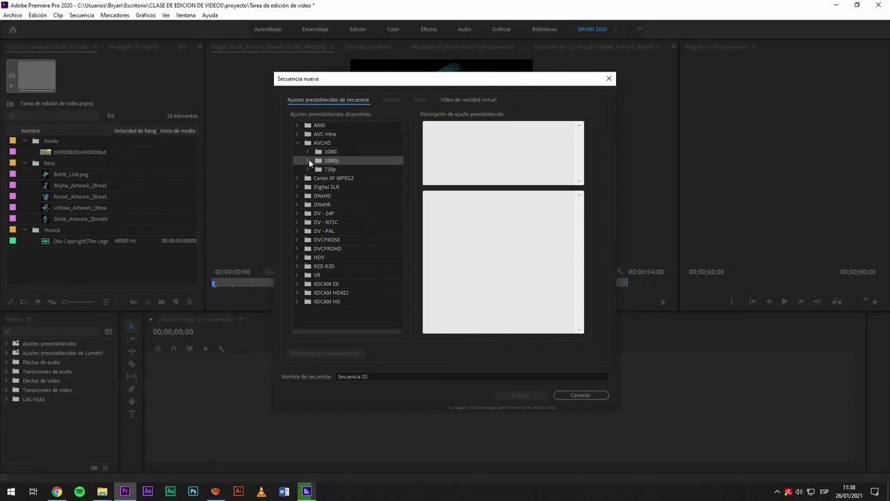
Step: Create the sequence with the AVCHD 1080p30 preset and the name "Mi primer slide de fotos"
left_click(309, 160)
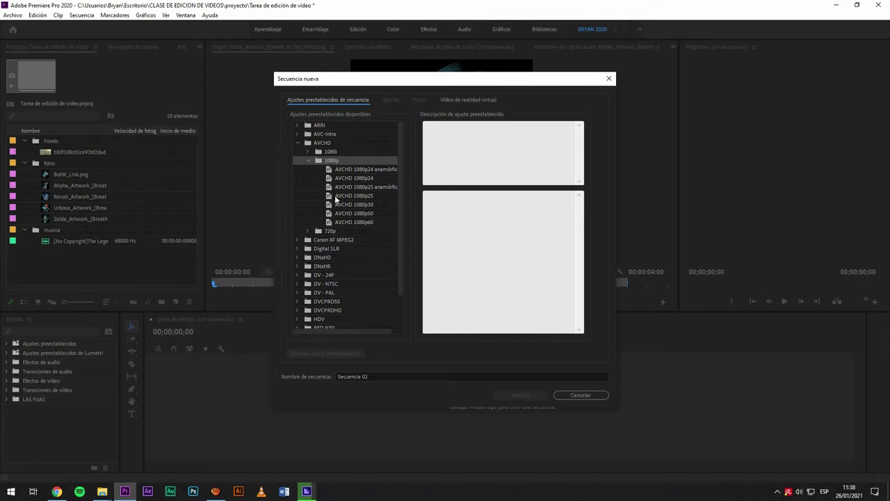
left_click(357, 205)
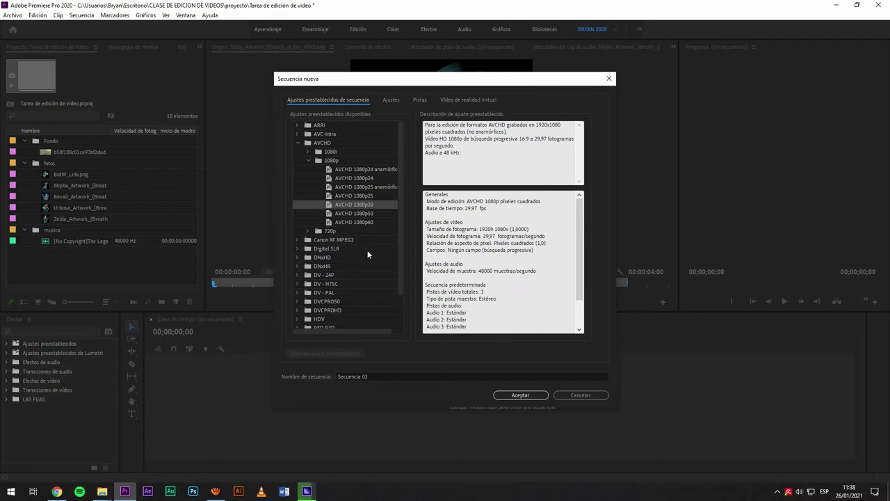
left_click(394, 376)
left_click_drag(393, 375, 264, 366)
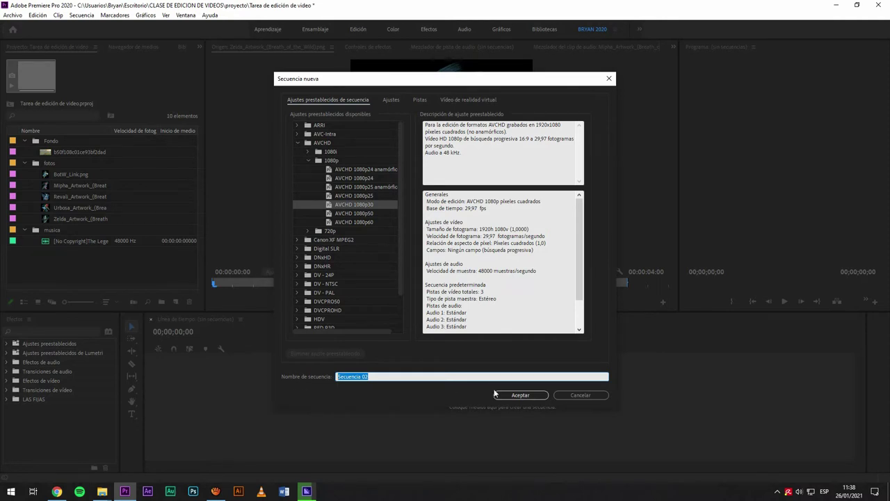
type("Mi primer slide de fotos")
left_click(518, 394)
left_click(296, 375)
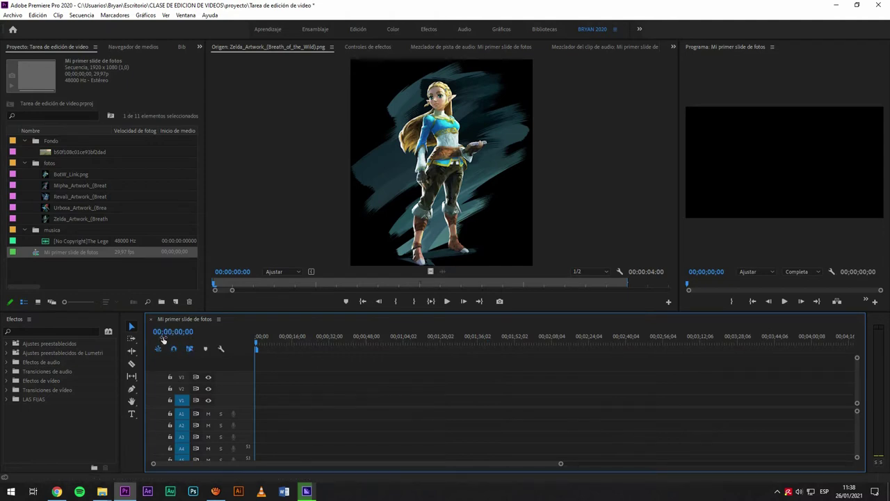
Step: Scrub through the empty sequence, enable targeting on video tracks V3 and V2, and return the playhead to the start
left_click_drag(258, 341, 719, 340)
left_click_drag(630, 341, 415, 337)
left_click_drag(319, 328, 278, 339)
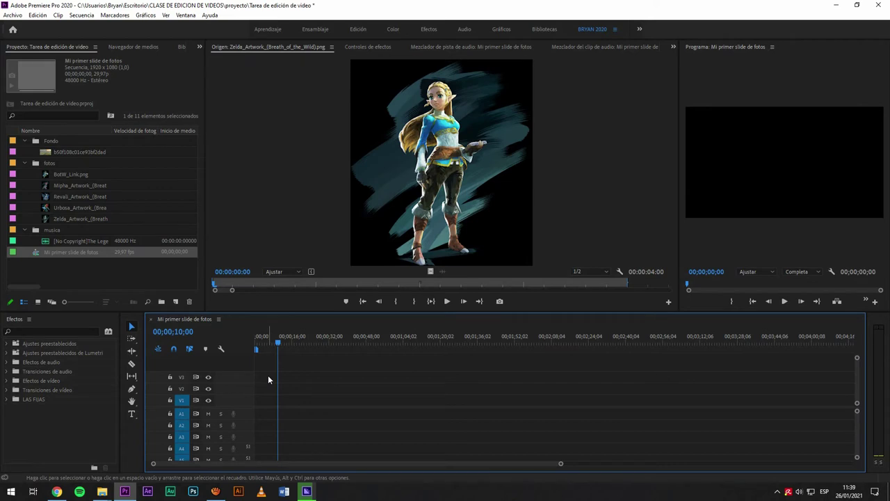
left_click(181, 378)
left_click(181, 389)
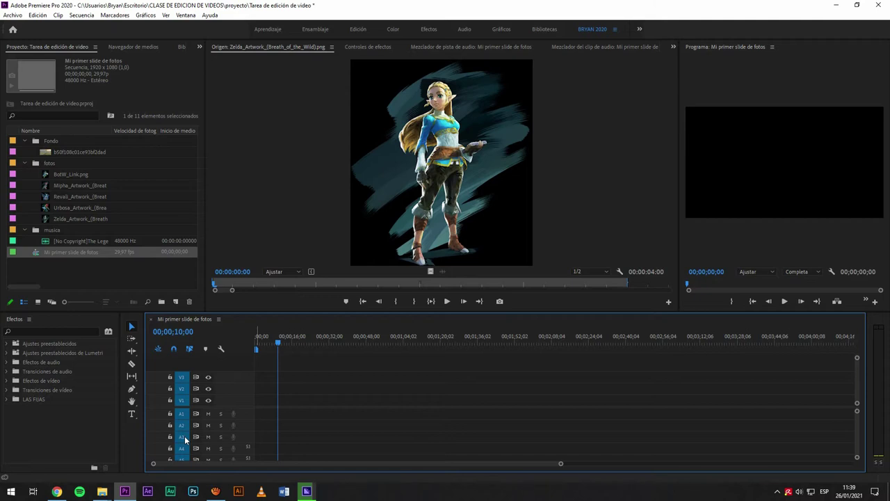
left_click_drag(284, 343, 242, 340)
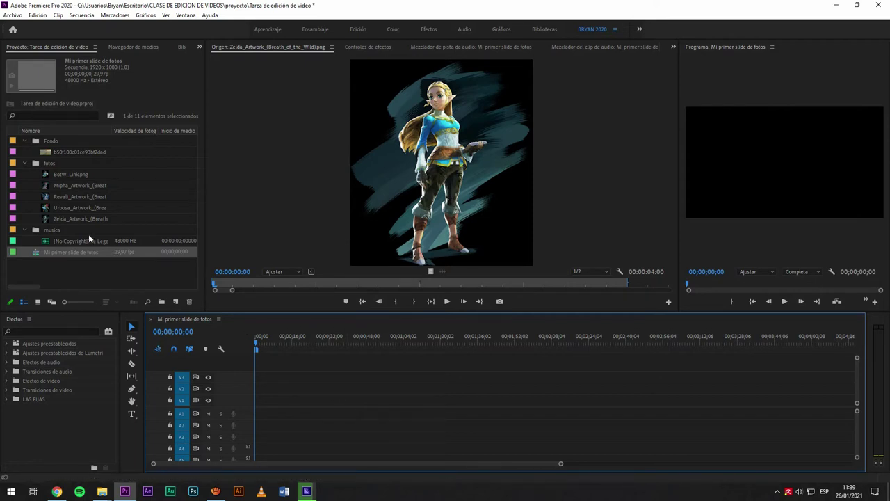
Step: Place the Legend of Zelda music file from the musica bin on audio track A1 at the start of the sequence
left_click(69, 241)
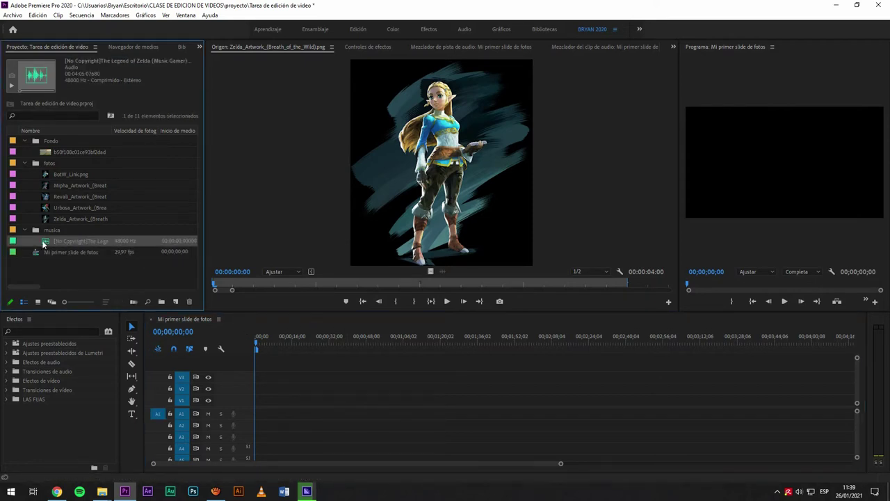
left_click_drag(43, 244, 256, 417)
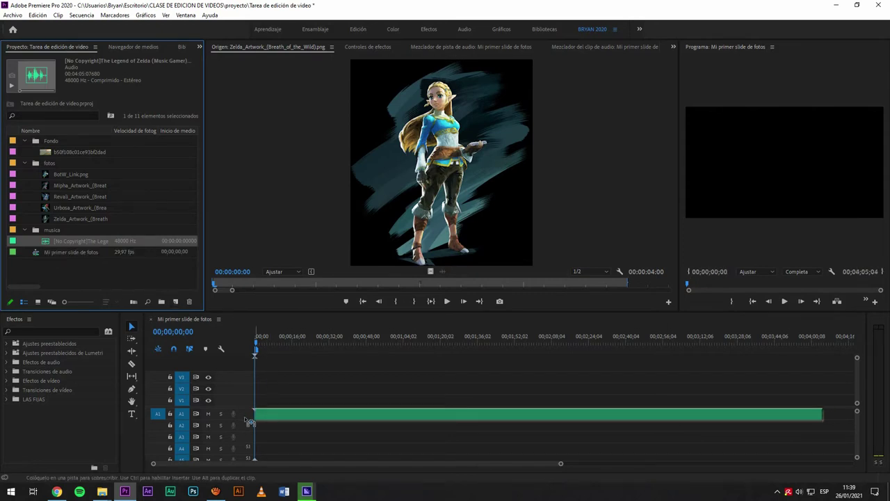
left_click(341, 418)
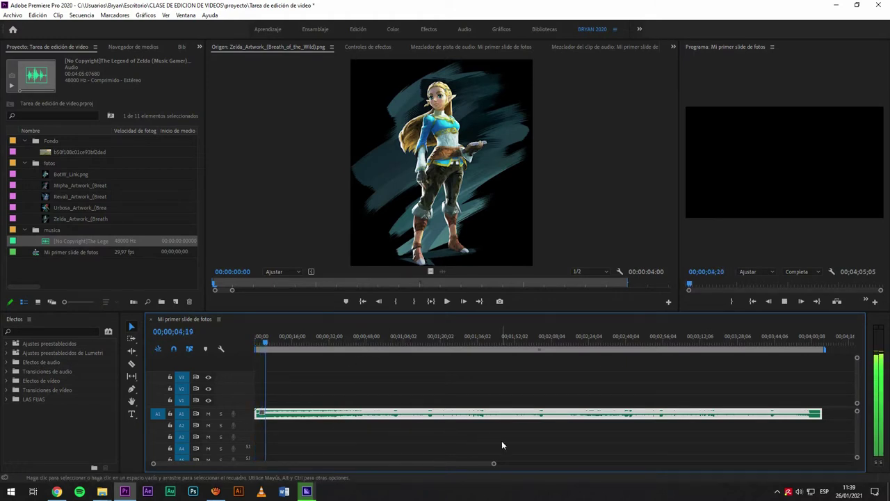
Step: Play and scrub through the music in the sequence, and return the playhead to the start
left_click_drag(367, 341, 452, 355)
key("space")
left_click_drag(388, 345, 244, 352)
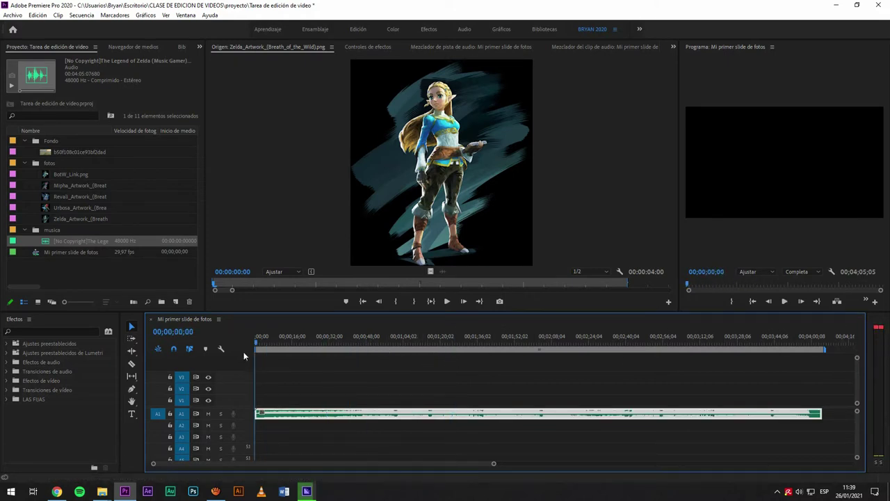
Step: Widen the audio meters enough to show their decibel scale
left_click(883, 388)
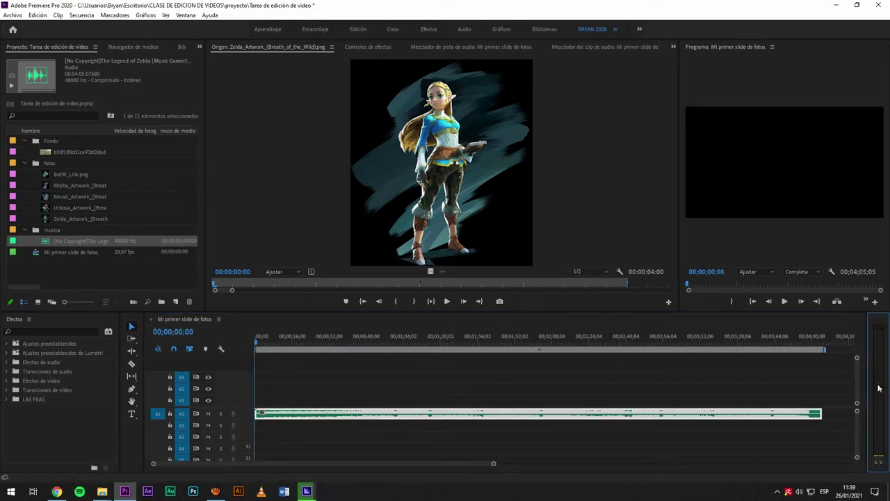
left_click_drag(869, 404, 841, 400)
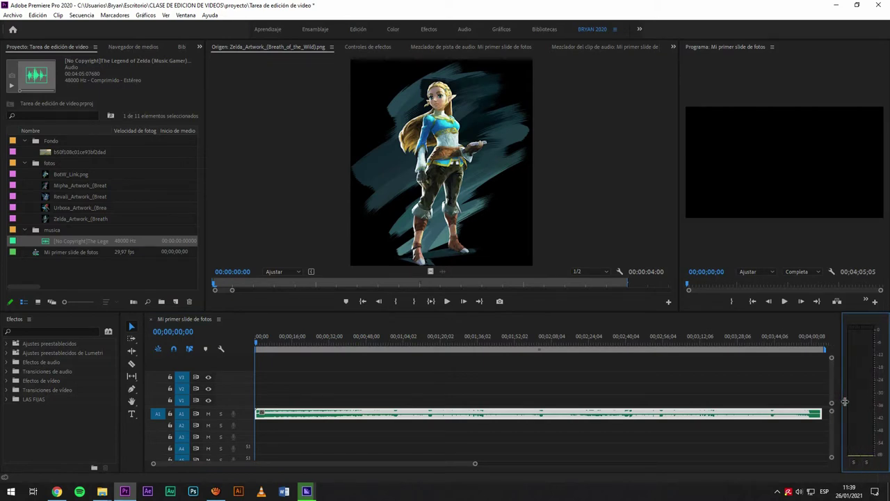
left_click_drag(841, 387, 853, 387)
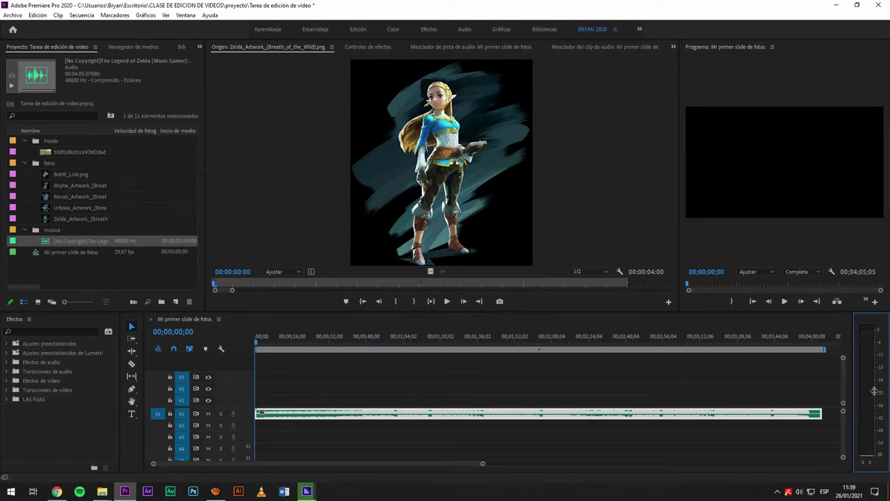
Step: Play the music from the start and from about 00;01;07 to check its peaks on the audio meters
left_click(295, 383)
key("space")
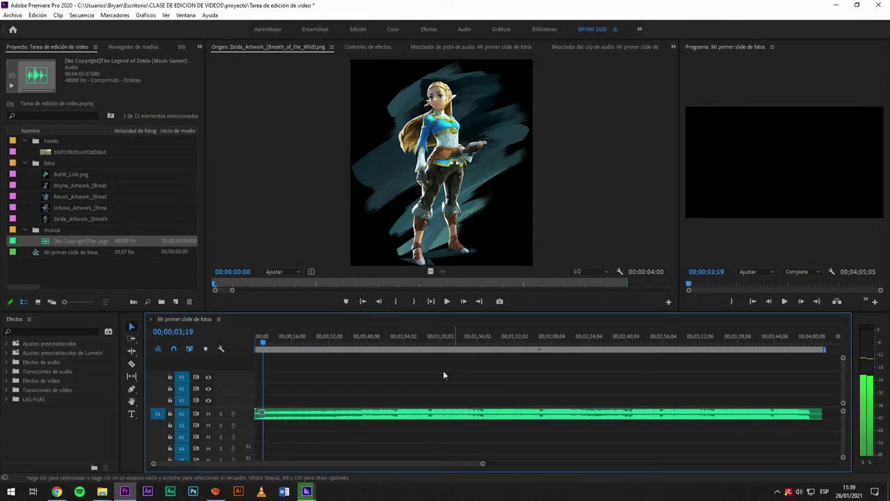
left_click(413, 415)
left_click(412, 339)
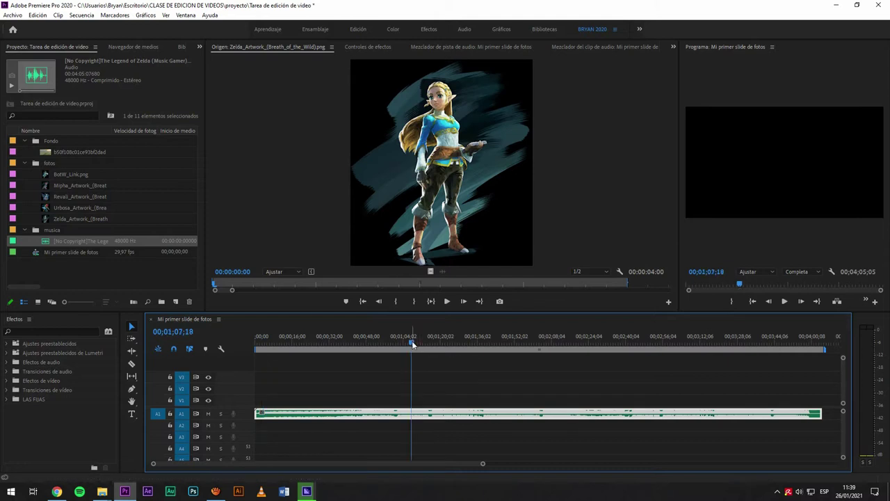
key("space")
key("space")
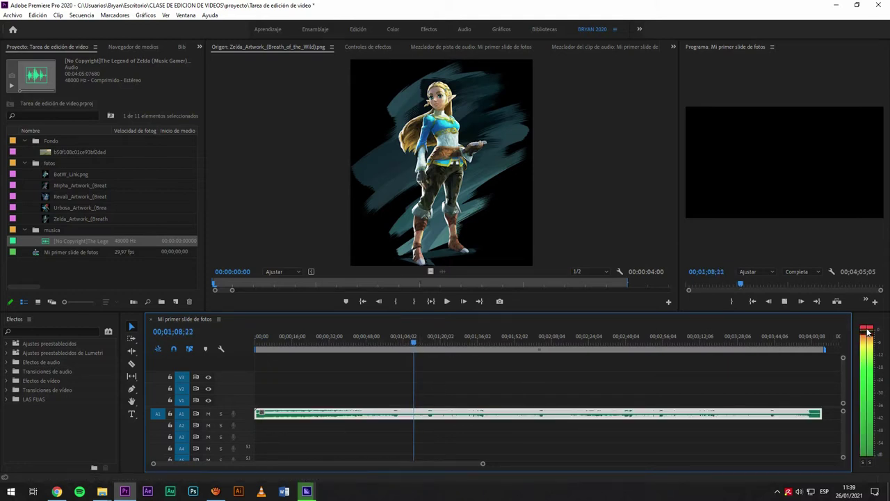
key("space")
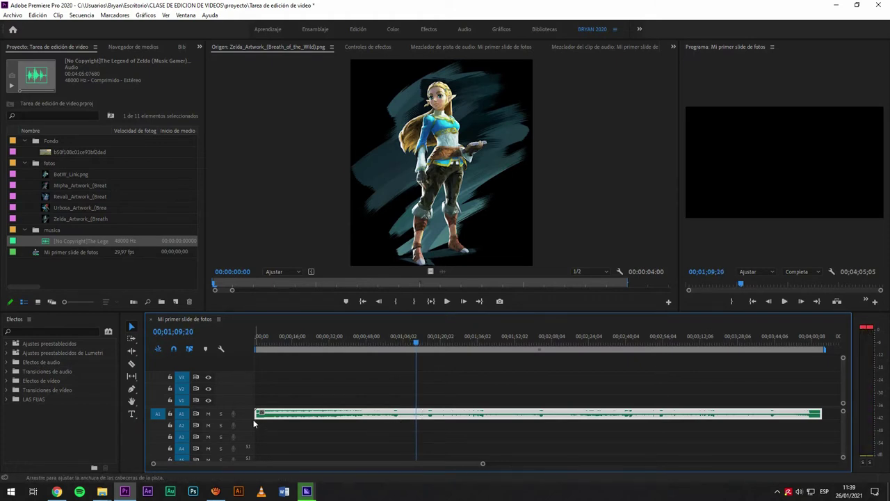
Step: Increase the height of audio track A1 to show the music clip's waveform in detail
double_click(248, 416)
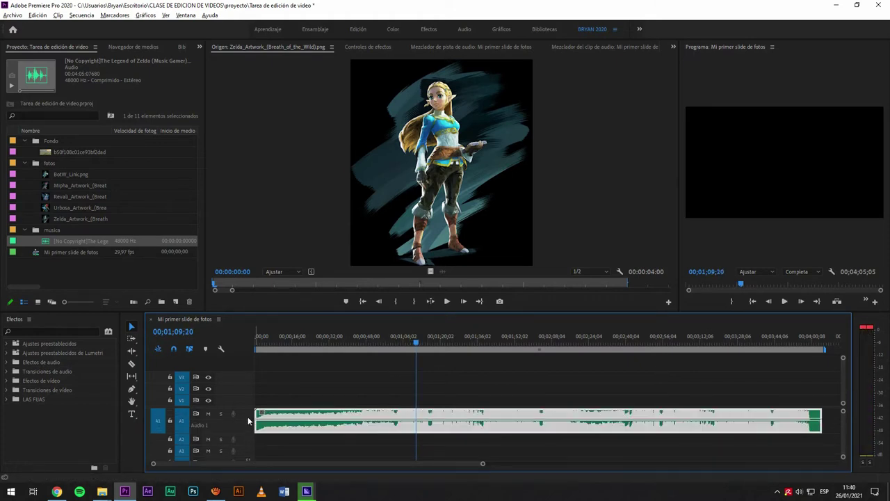
scroll(247, 417, "up", 3)
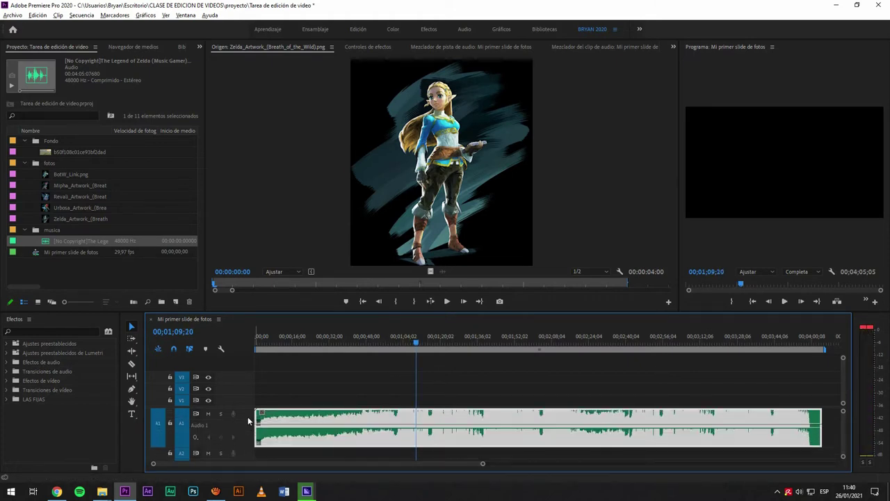
left_click(396, 446)
left_click(400, 437)
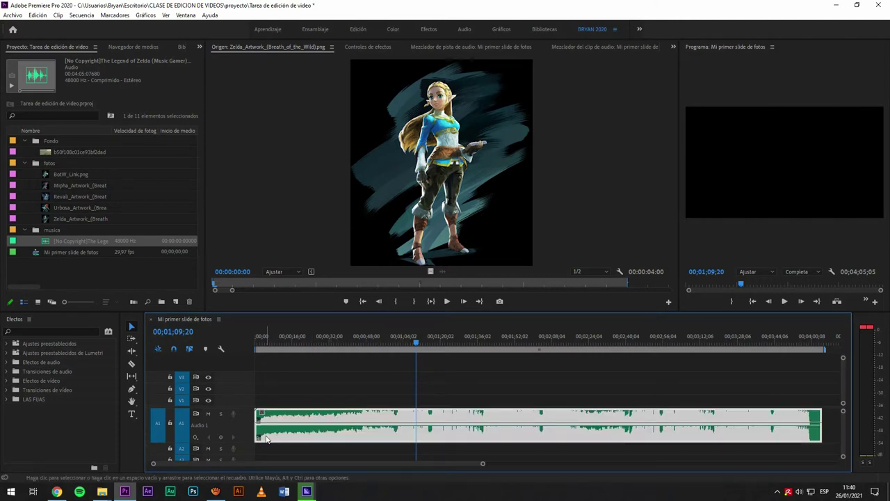
left_click(345, 441)
left_click(437, 407)
left_click(445, 425)
Step: Lower the music clip's audio gain with an absolute gain value and save the project
right_click(410, 422)
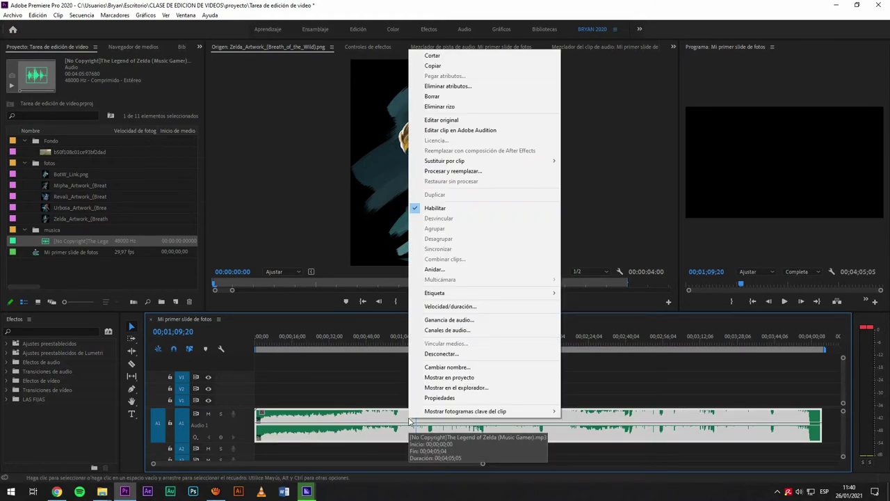
left_click(464, 321)
left_click(282, 224)
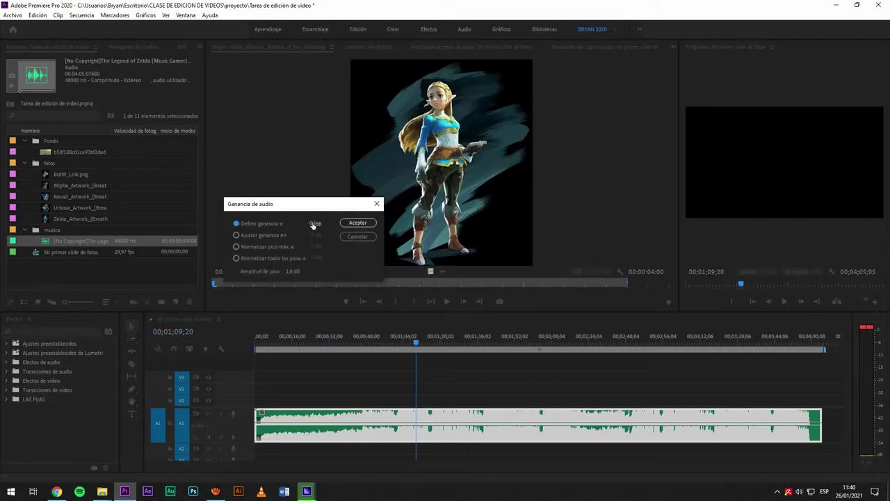
left_click(315, 223)
left_click(357, 222)
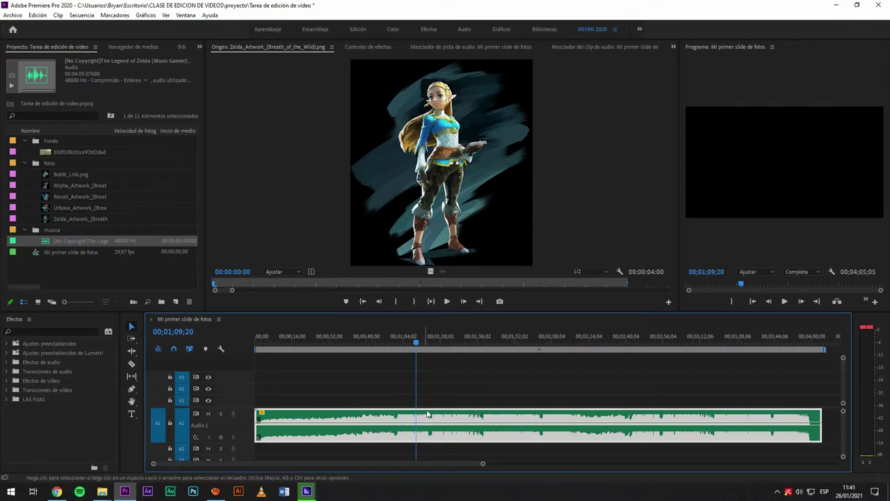
key("ctrl+s")
Step: Play the music from about 00;01;04 to check its reduced level on the audio meters
left_click(404, 343)
key("space")
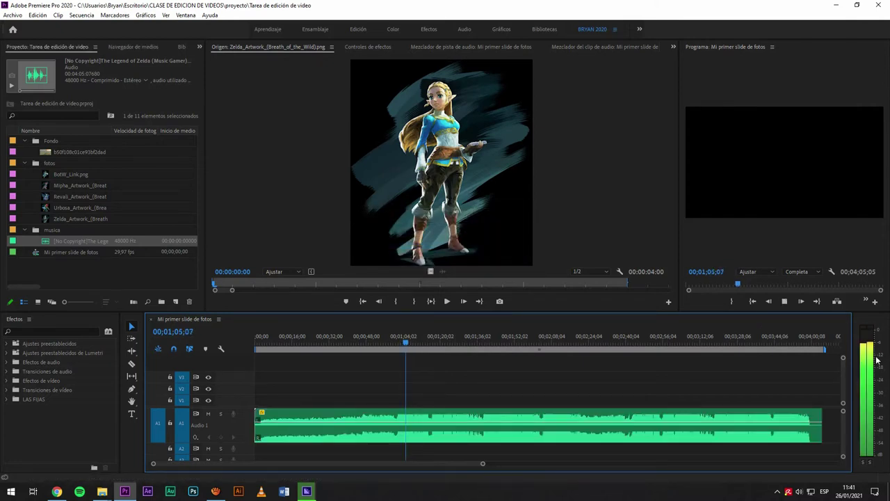
key("space")
Step: Enlarge the sequence preview by narrowing the source preview, keeping the music clip selected
key("ctrl+a")
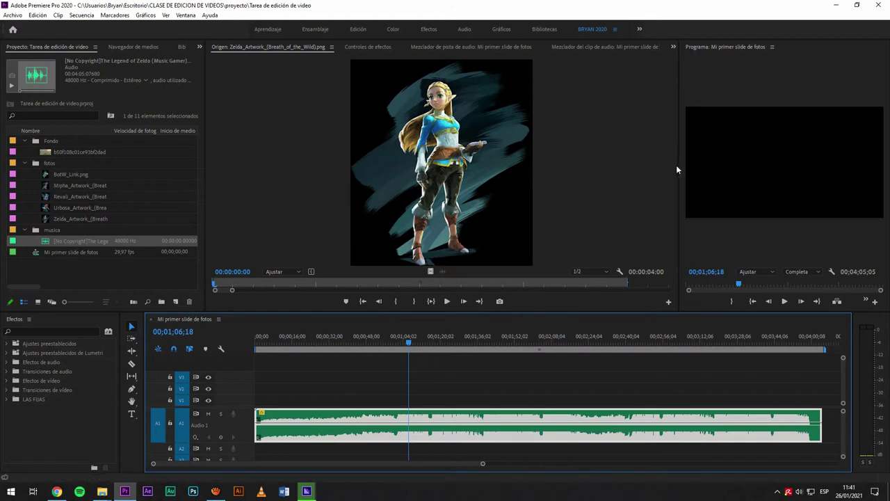
left_click_drag(680, 165, 482, 164)
left_click(429, 429)
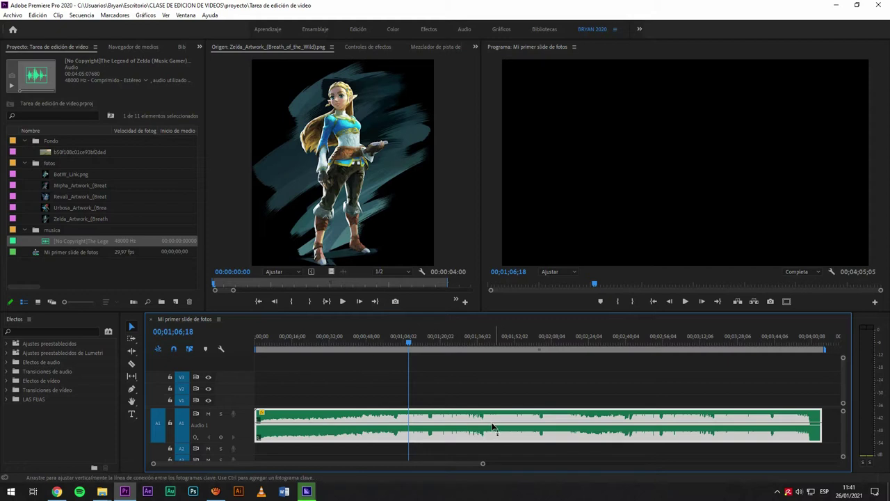
Step: Try lowering the music clip's volume line on the timeline and raising it to about 3.42 dB during playback
scroll(327, 421, "up", 6)
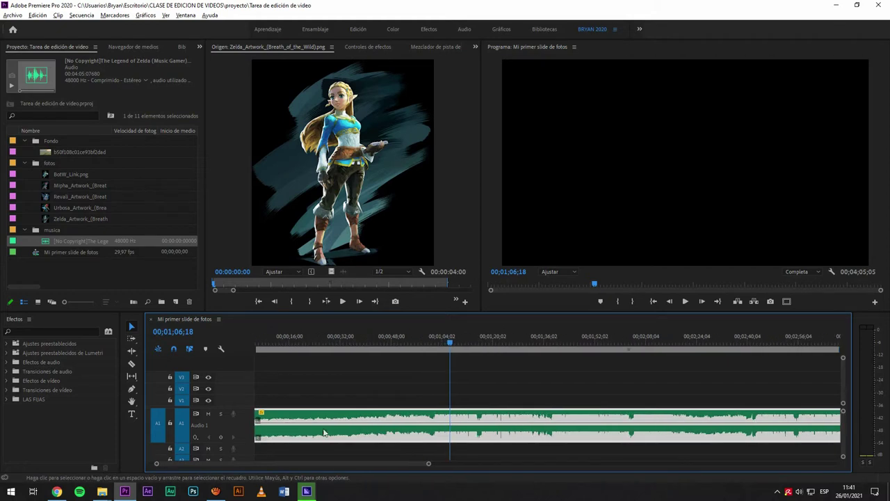
scroll(381, 426, "down", 7)
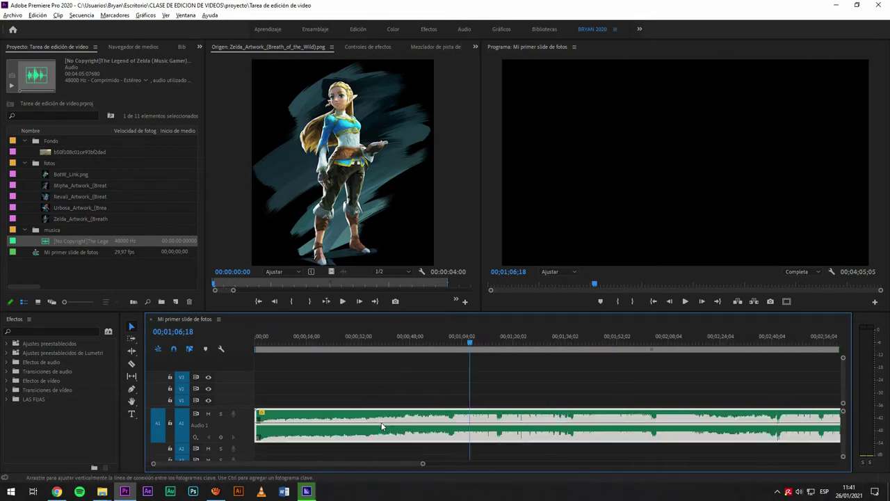
left_click_drag(341, 427, 340, 440)
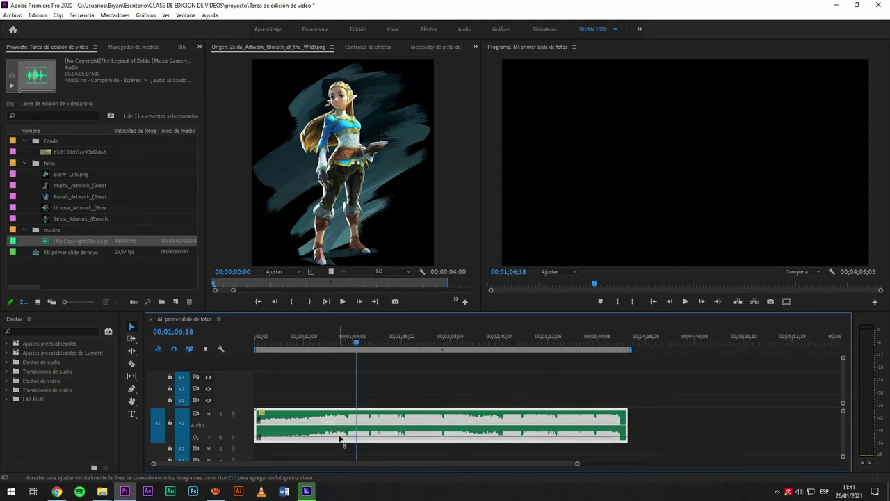
key("space")
key("space")
left_click_drag(341, 439, 343, 422)
key("space")
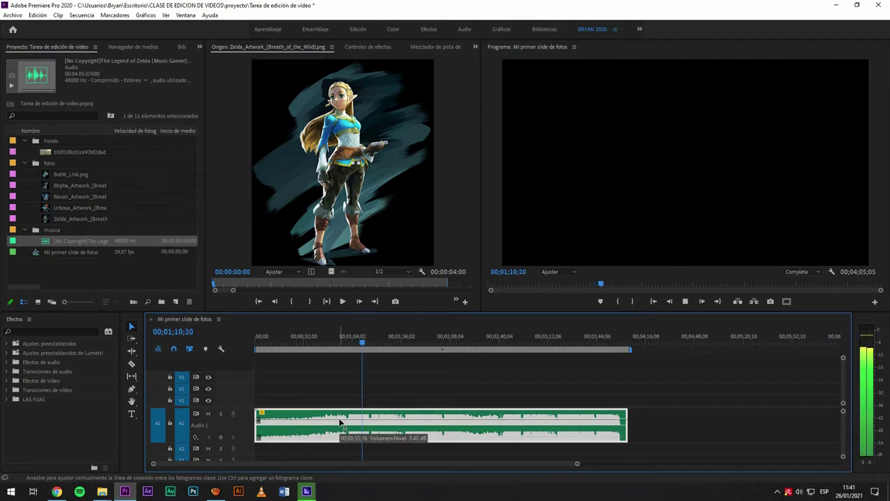
key("space")
left_click_drag(340, 422, 341, 430)
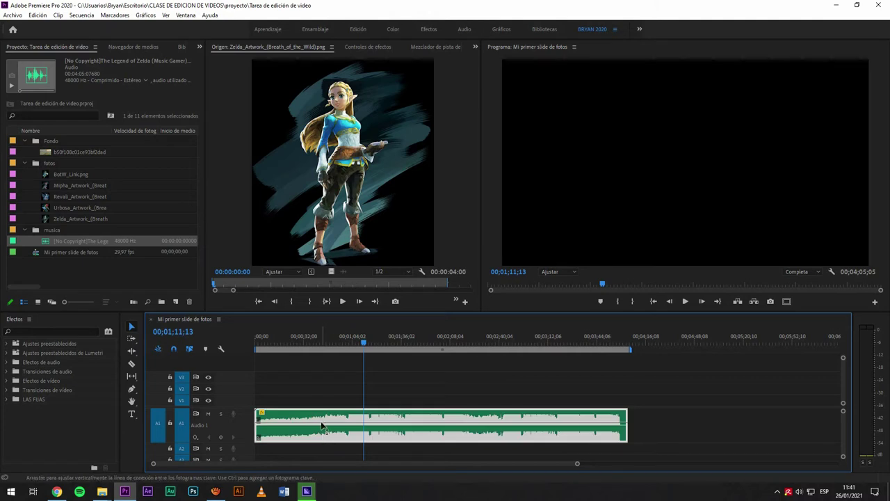
Step: Turn off keyframing for the Nivel property in the music clip's Volumen effect
left_click(324, 409)
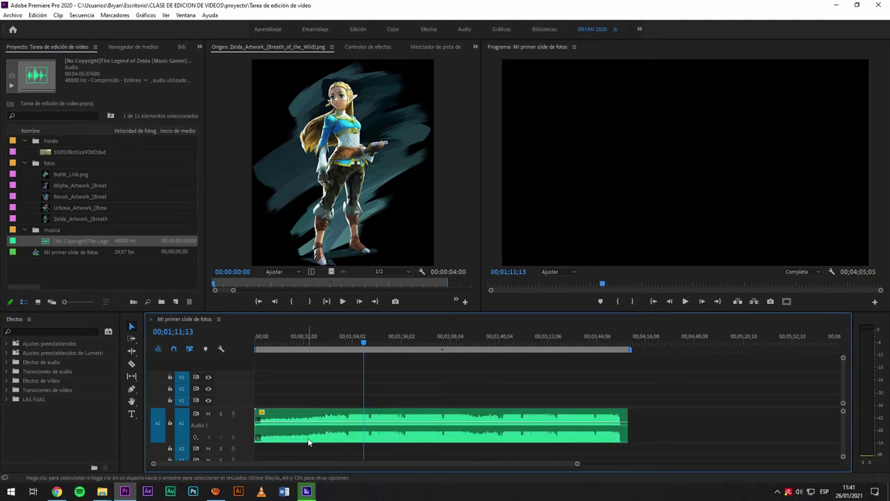
left_click(345, 435)
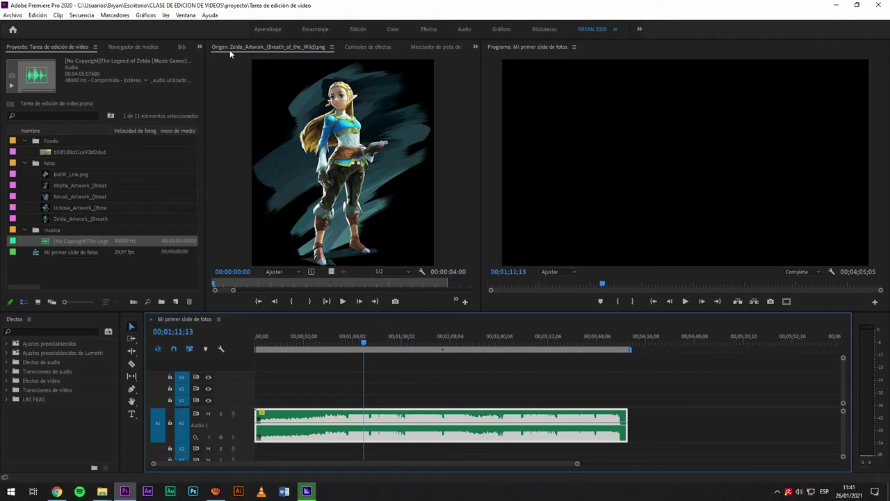
left_click(361, 46)
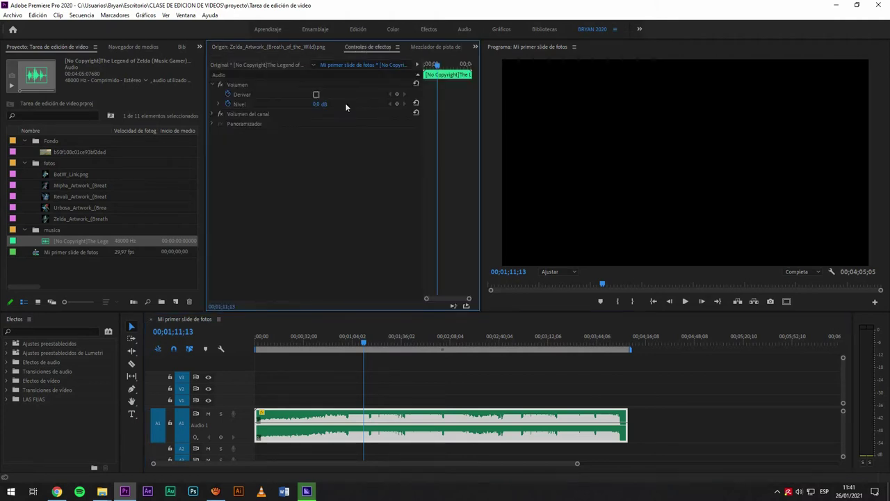
left_click(228, 102)
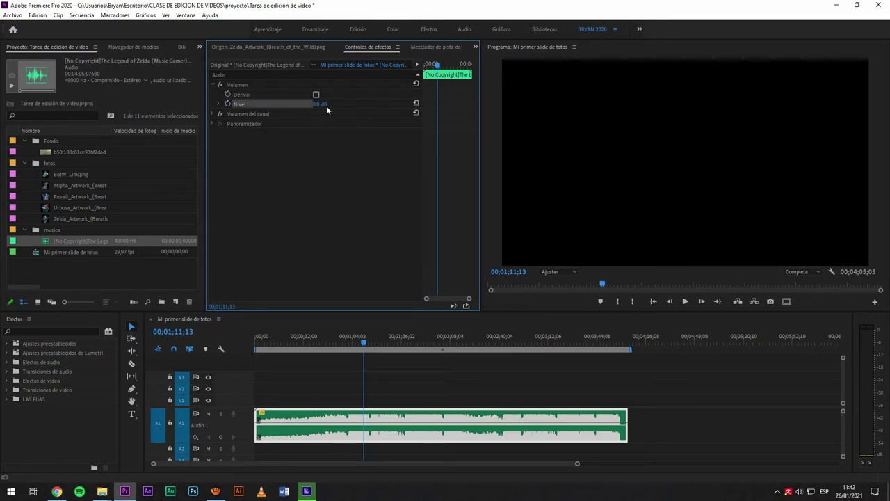
left_click(326, 150)
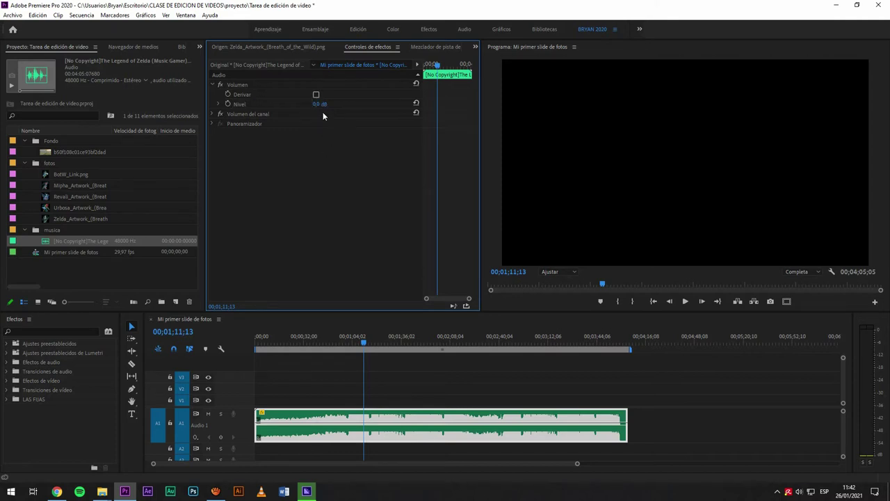
Step: Set the music clip's volume level to -7 dB and play the sequence to check the result
left_click(318, 103)
left_click(320, 104)
type("-7")
key("Return")
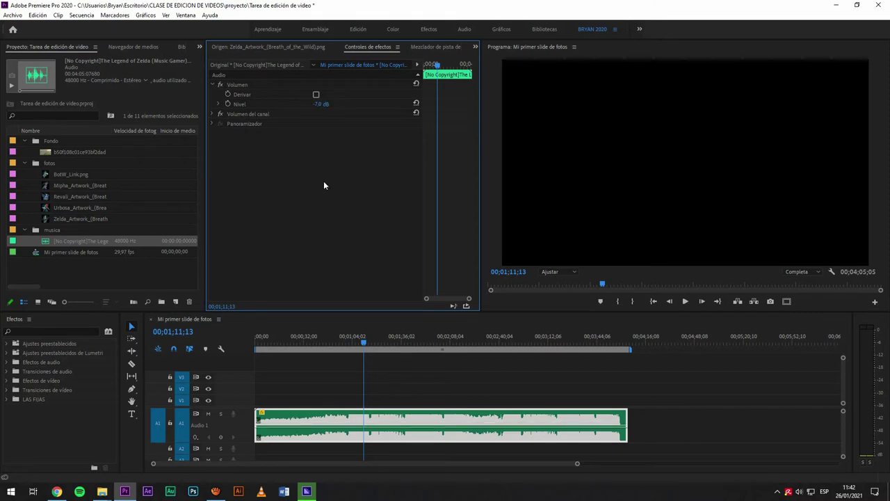
left_click(443, 373)
key("space")
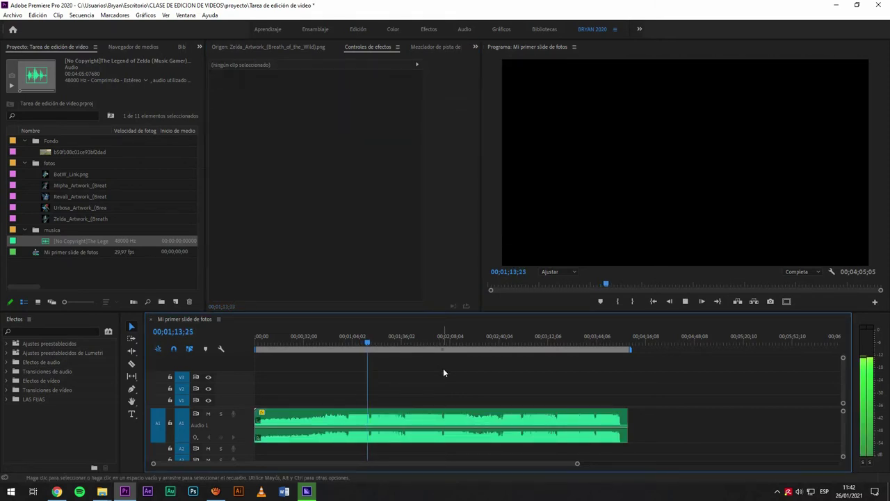
Step: Load the timeline's music clip in the source preview and play the sequence to check its audio level
key("space")
key("ctrl+a")
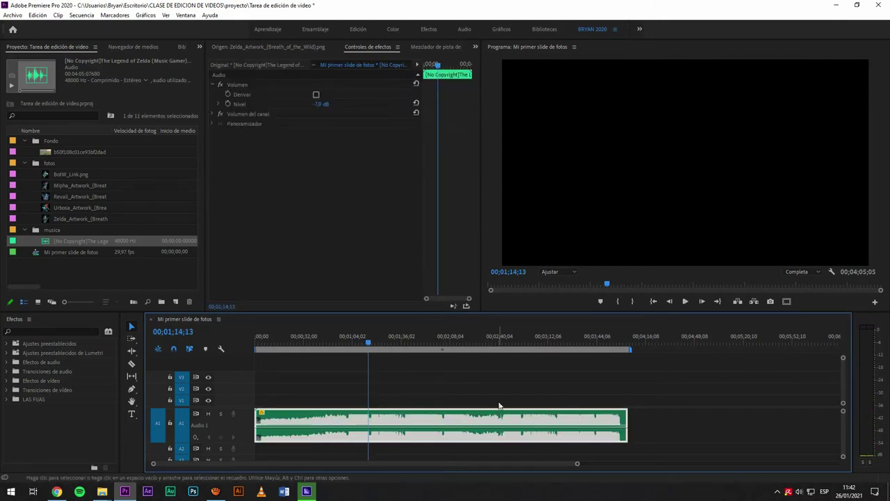
double_click(384, 422)
left_click(384, 422)
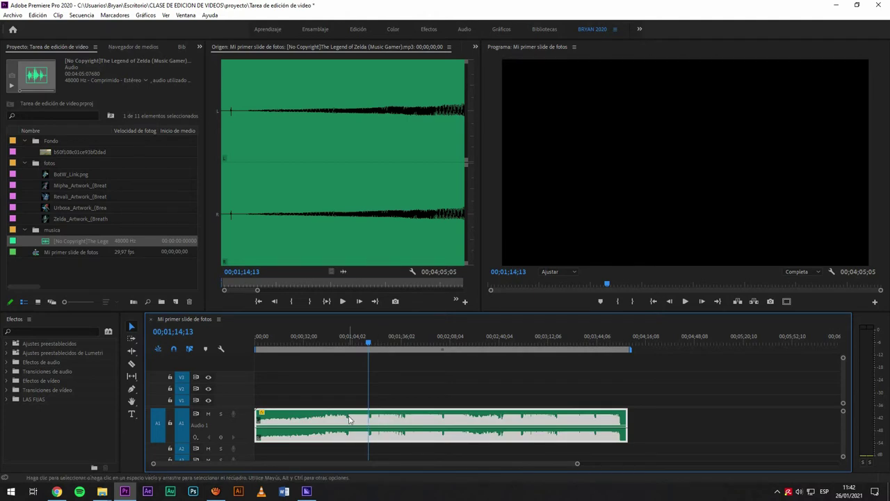
key("space")
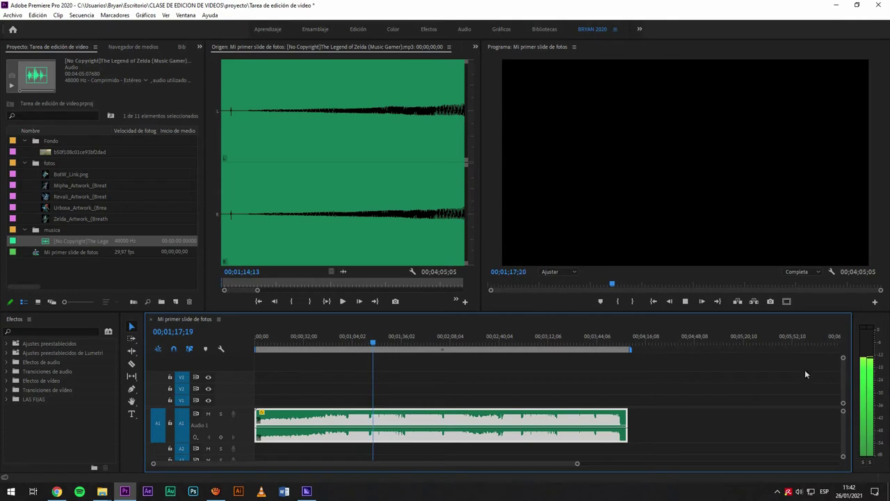
key("space")
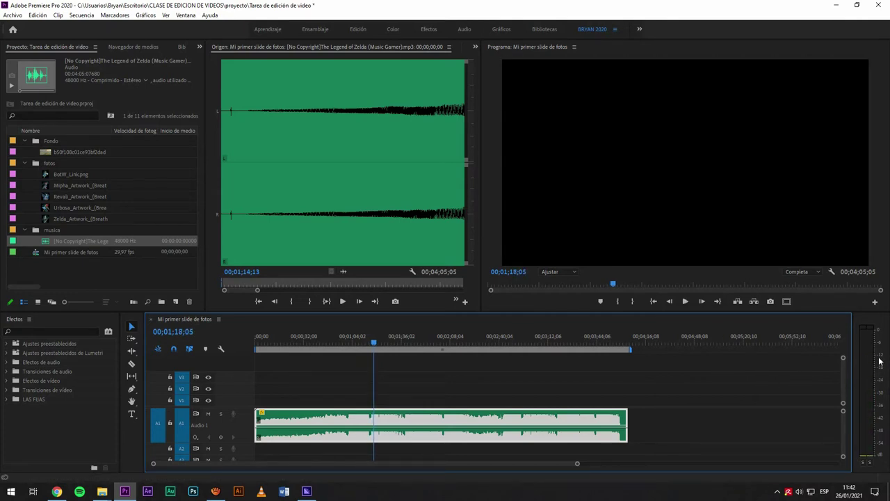
Step: Play the music from the current position, and again from the start of the sequence, to check how it sounds
left_click(386, 376)
key("space")
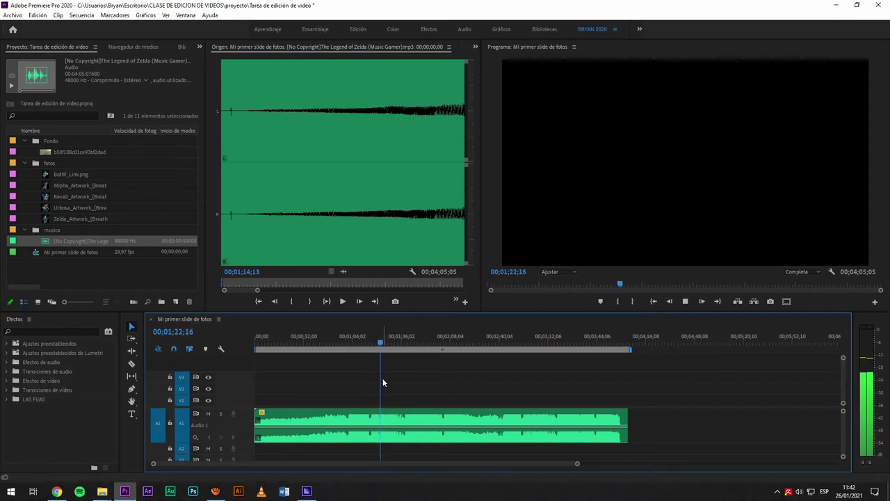
key("space")
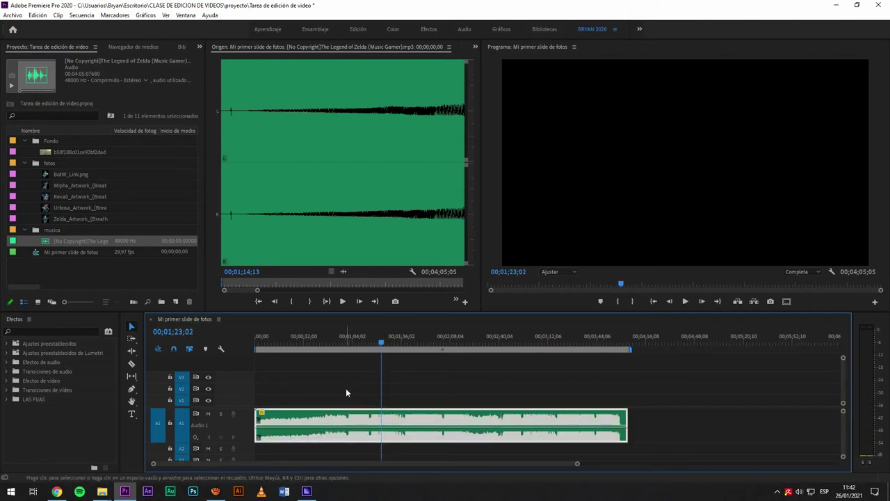
key("Home")
key("space")
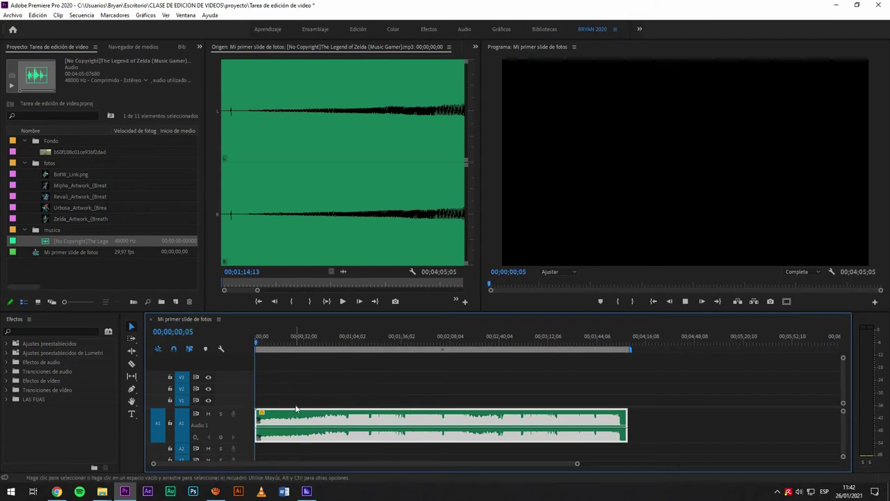
key("space")
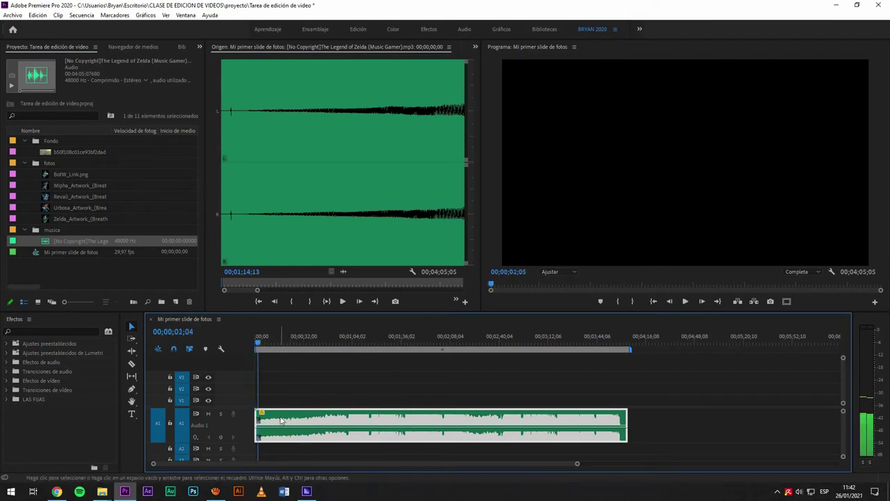
left_click(289, 389)
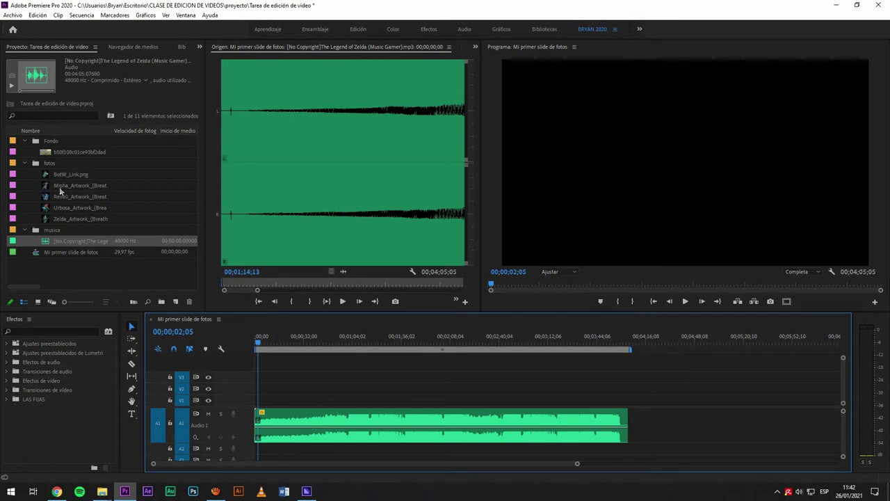
Step: Place the image from the Fondo bin at the start of track V1 and play the sequence to check it
left_click(67, 151)
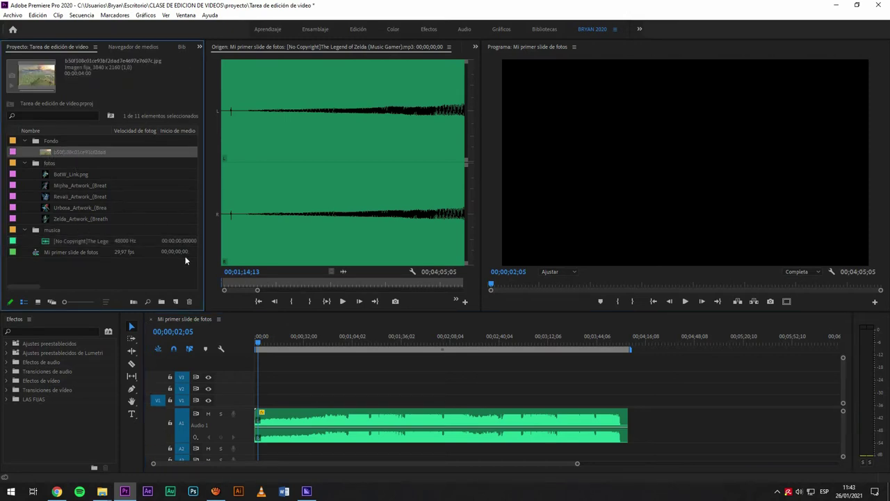
left_click_drag(50, 153, 257, 401)
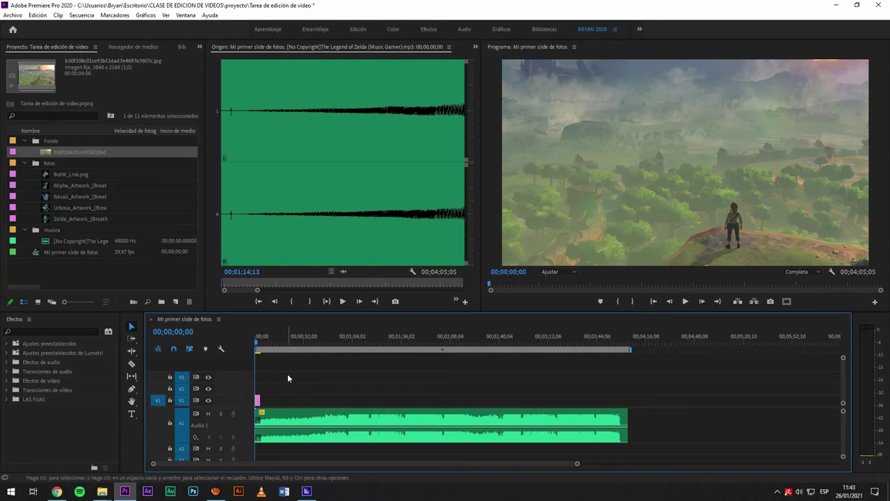
key("space")
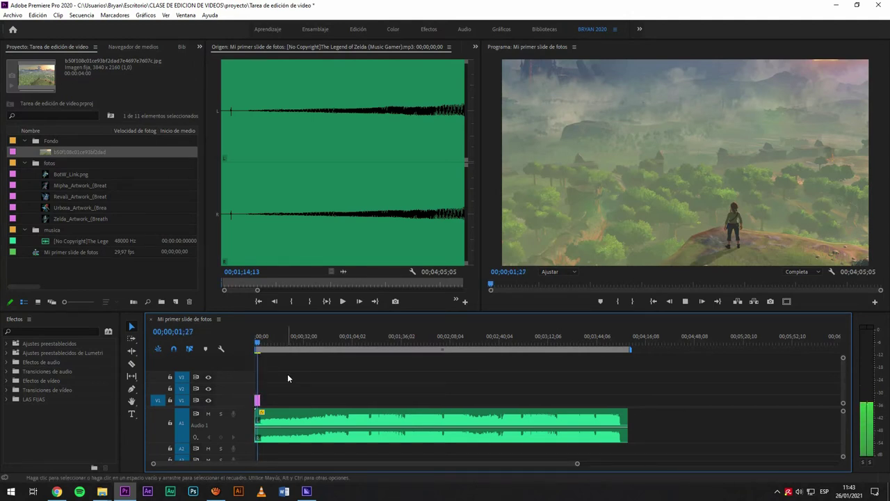
key("space")
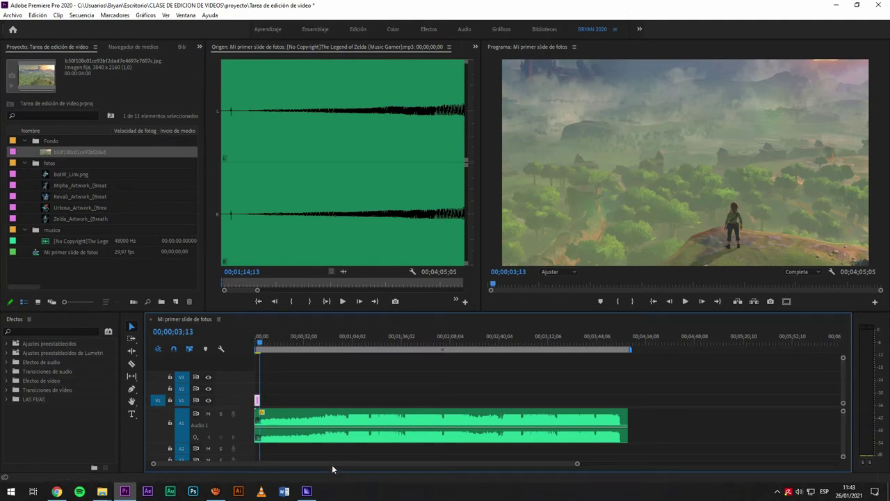
Step: Open the background image in the source preview and compare its framing with the sequence preview
double_click(43, 152)
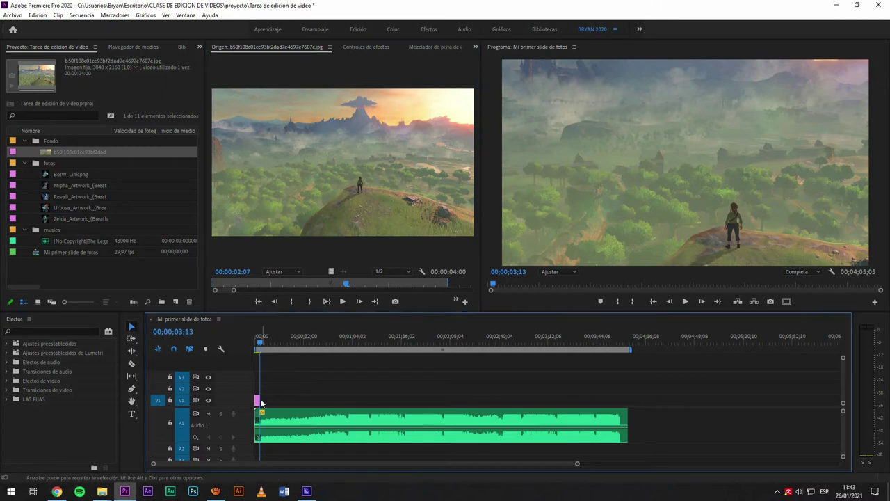
left_click(257, 345)
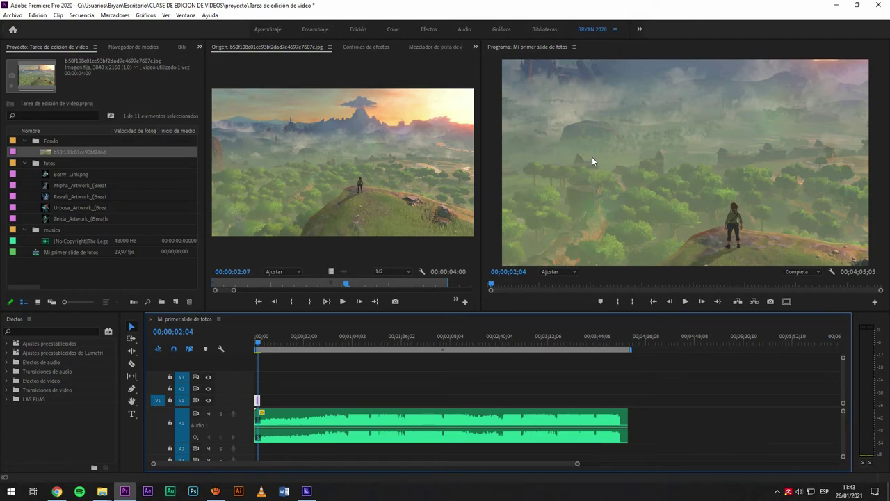
left_click(347, 199)
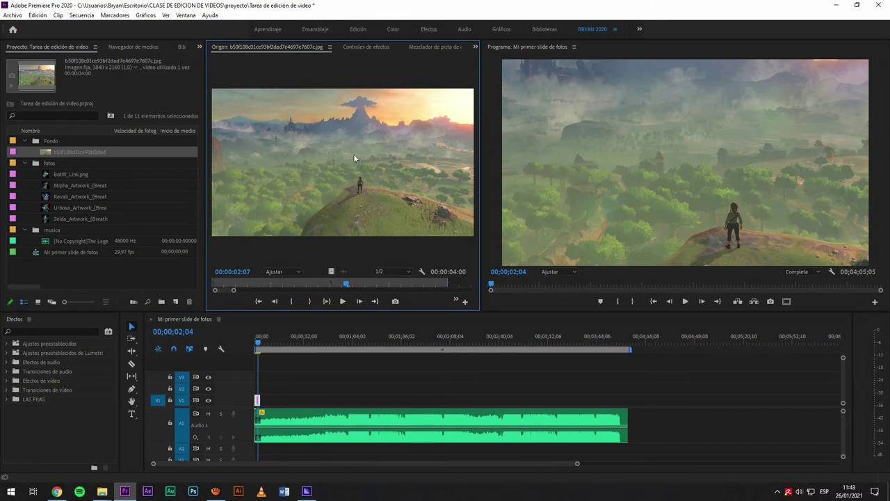
left_click(621, 211)
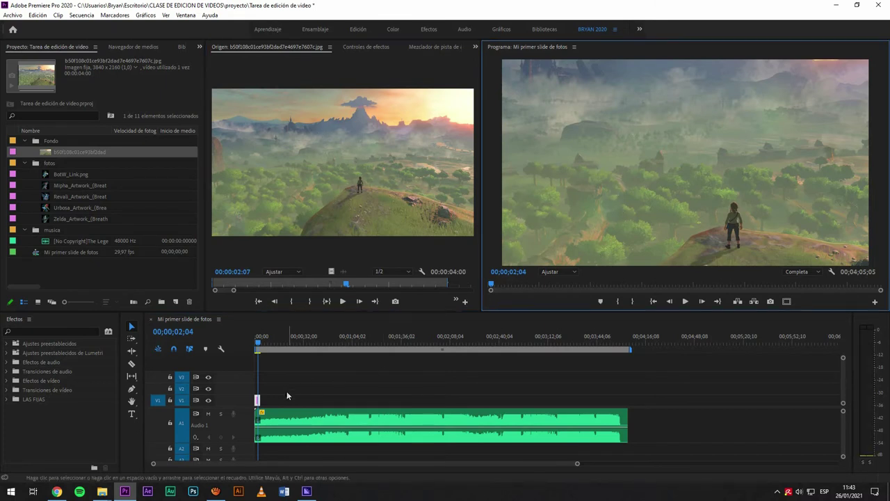
Step: Extend the end of the background clip on V1 well past its default length and check a frame within it
left_click_drag(259, 400, 324, 400)
left_click(280, 342)
left_click_drag(286, 348, 283, 344)
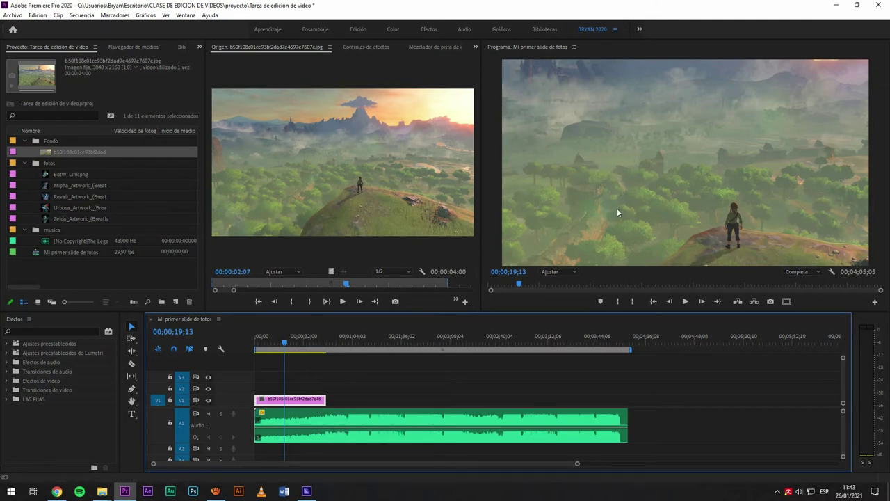
Step: Fit the background clip on V1 to the sequence frame with Ajustar al tamaño de fotograma
right_click(300, 402)
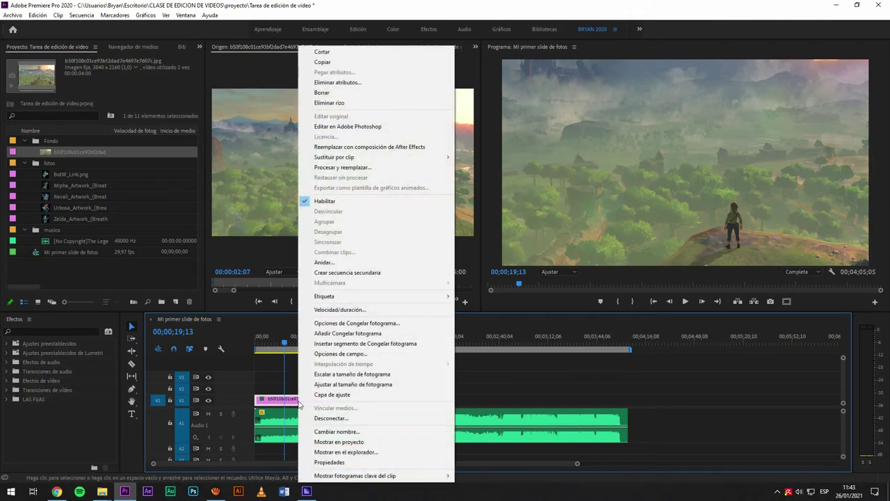
left_click(347, 385)
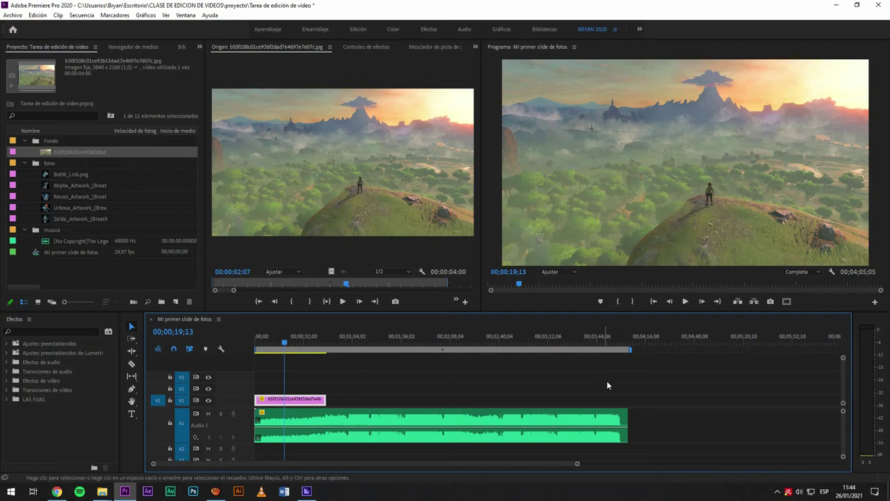
left_click(514, 372)
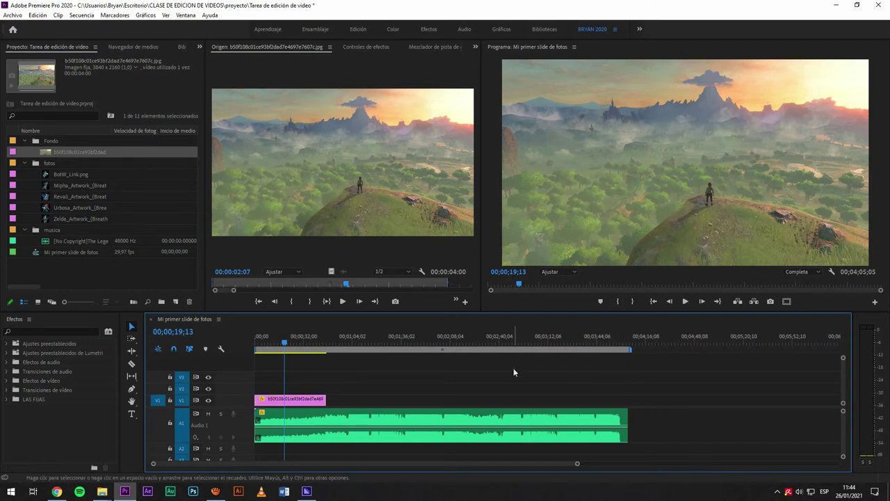
Step: Select the background clip and view its effect controls, switching between them and the source preview
left_click(318, 401)
left_click(292, 403)
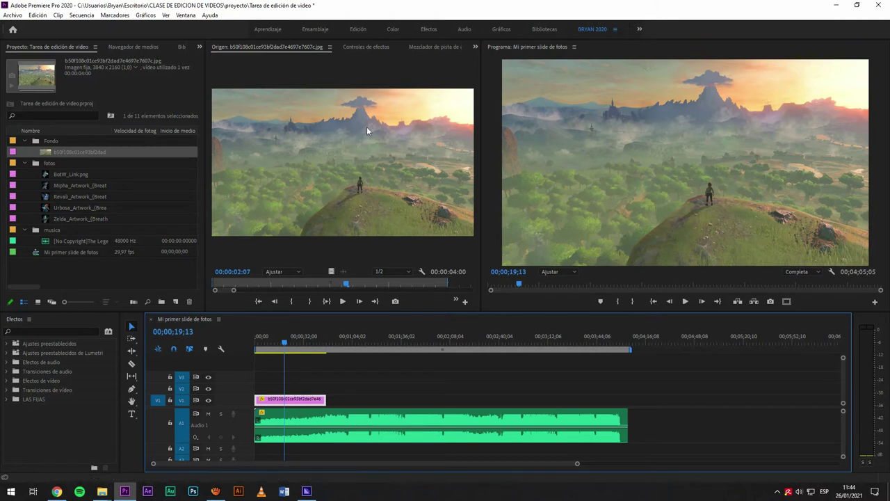
left_click(363, 47)
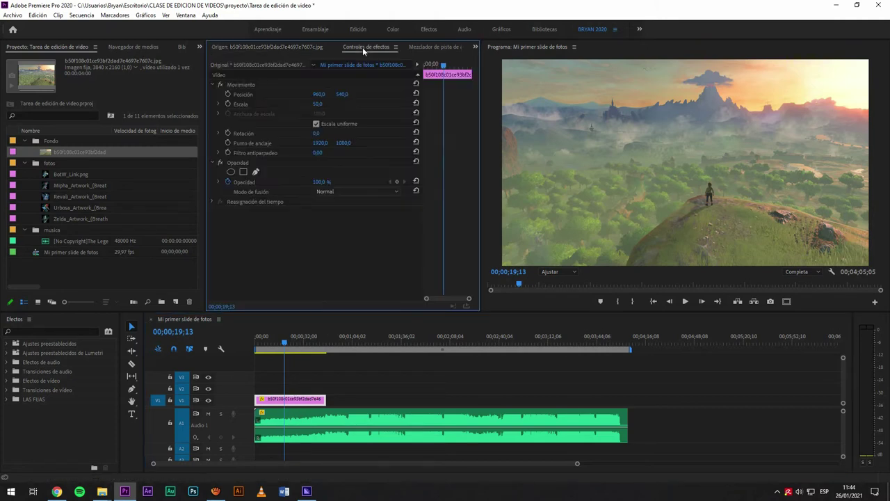
left_click(288, 46)
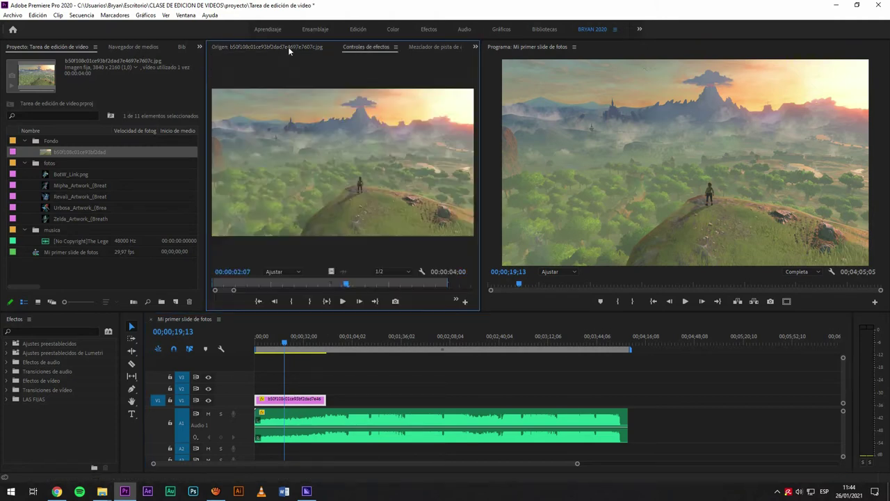
left_click(476, 49)
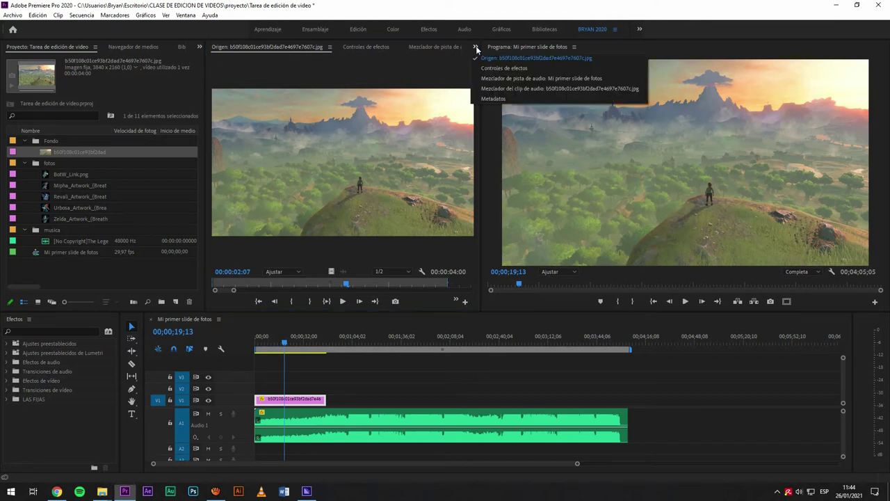
left_click(507, 67)
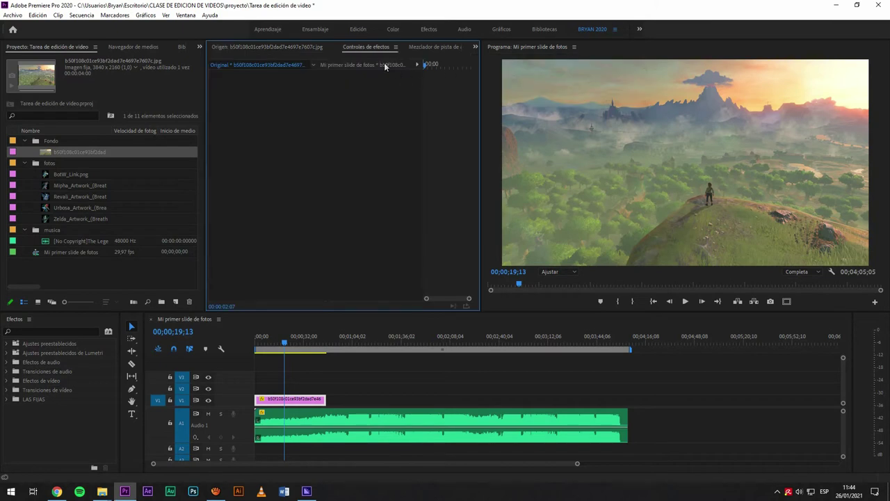
left_click(305, 49)
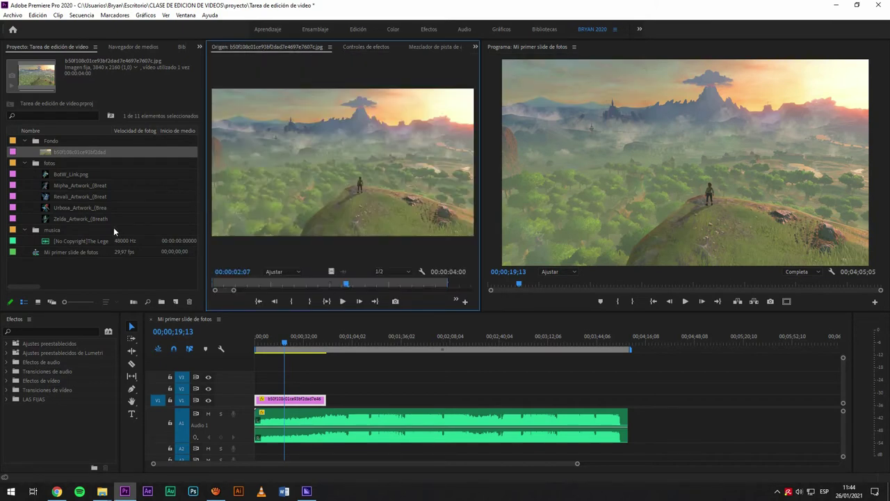
Step: Load the music file in the source preview, show Controles de efectos, and widen the area they share
left_click(87, 240)
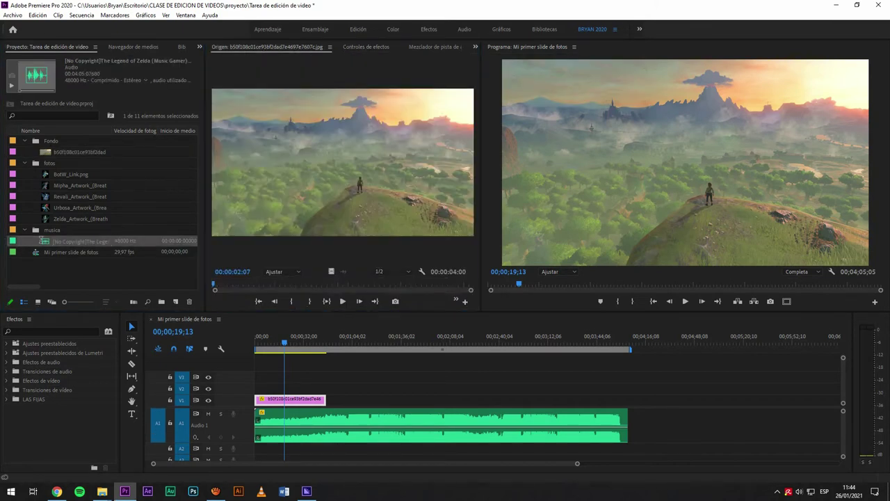
double_click(43, 241)
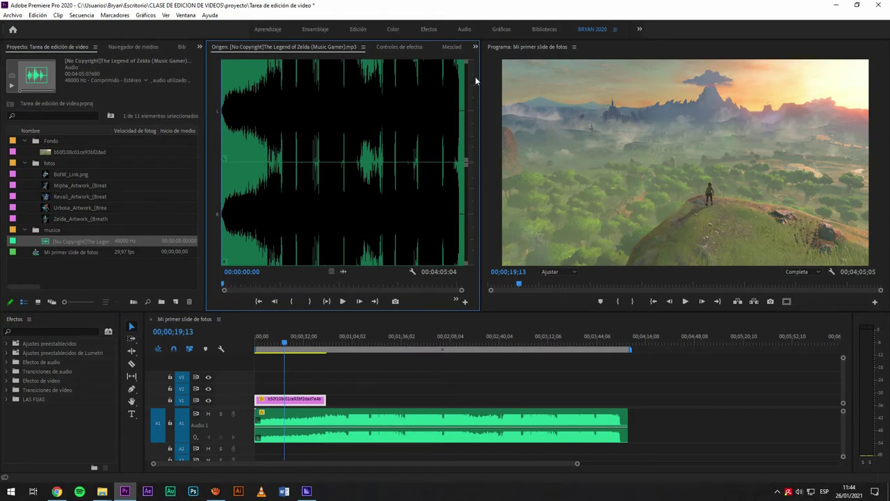
left_click_drag(476, 78, 387, 81)
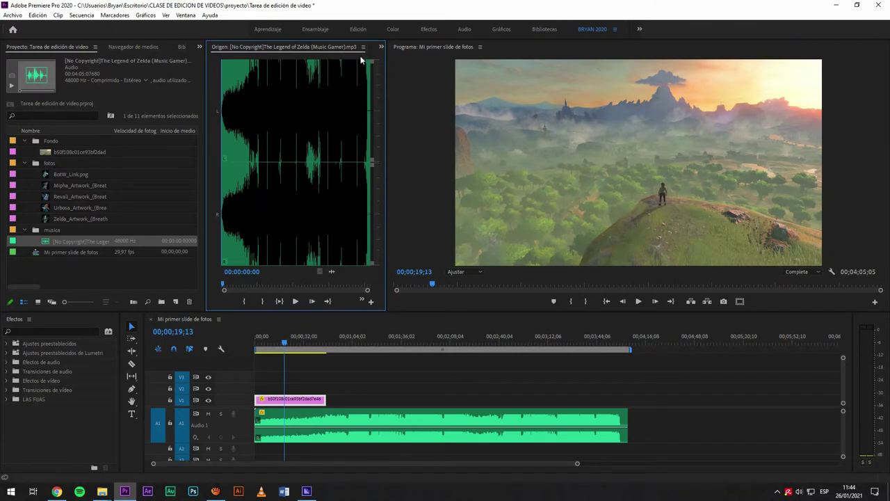
left_click(381, 46)
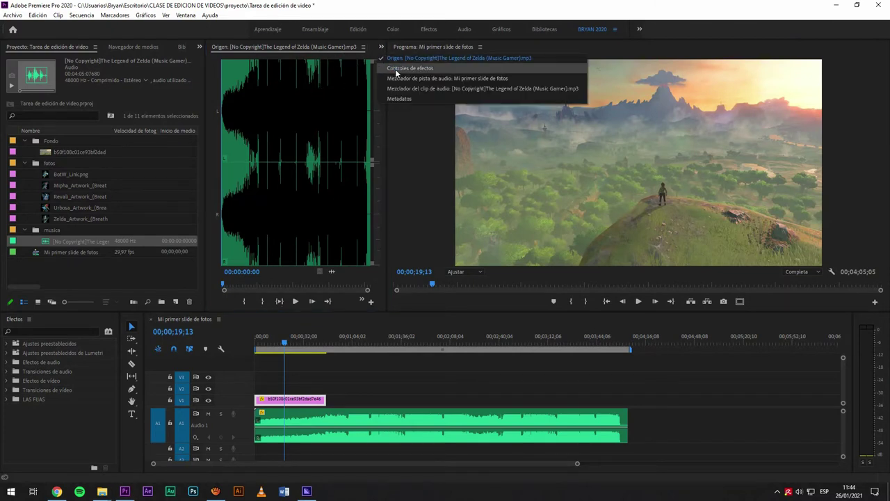
left_click(410, 68)
left_click_drag(387, 111, 494, 111)
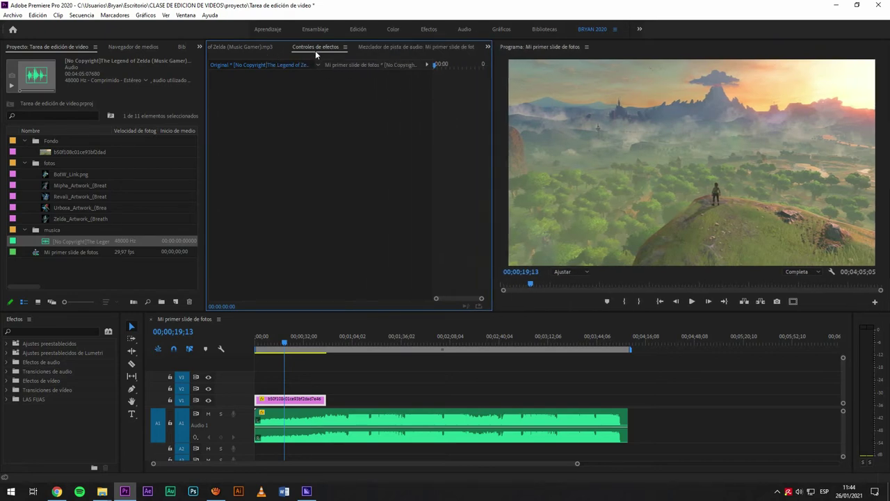
Step: Make sure Controles de efectos is enabled in the workspace and switch between it and the music's source preview
left_click(185, 15)
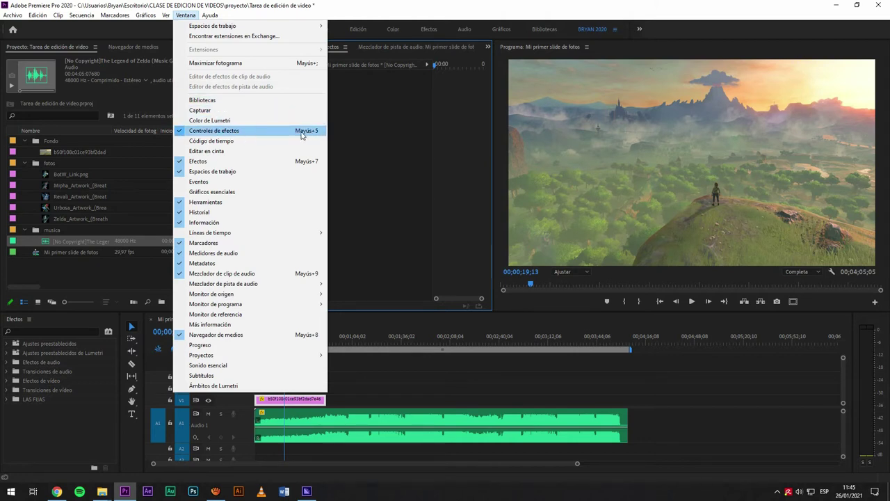
left_click(180, 134)
left_click(280, 47)
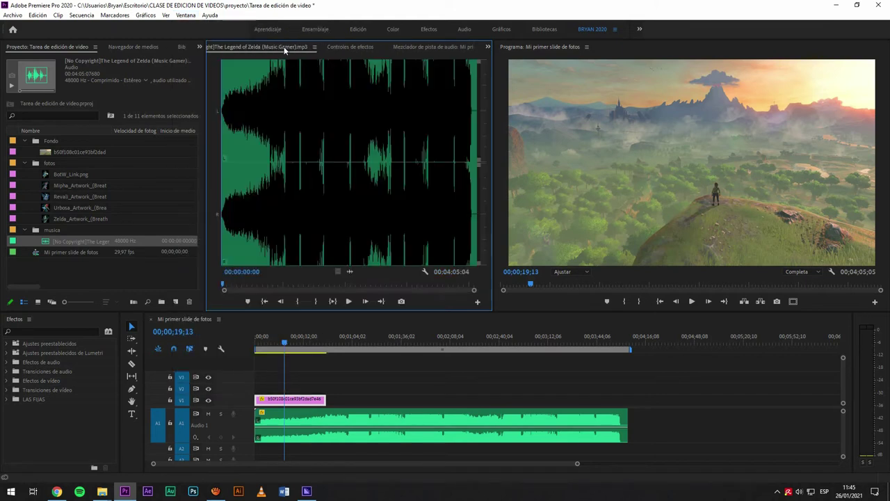
left_click(398, 47)
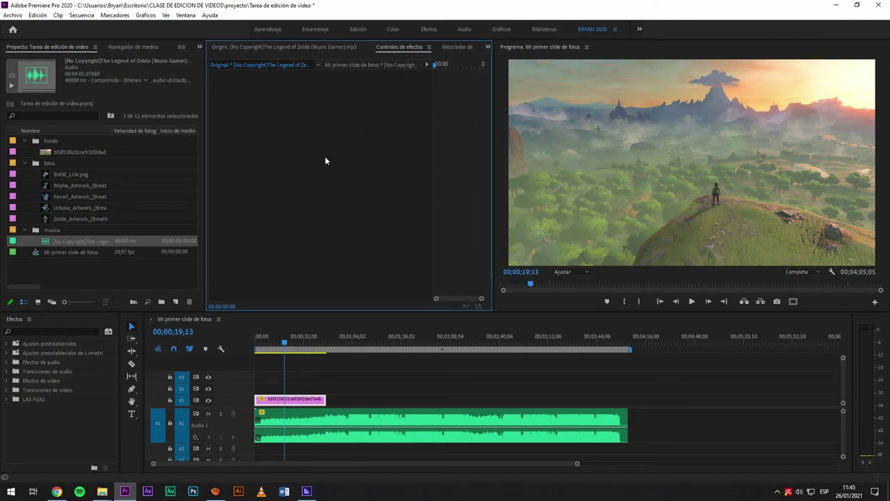
Step: Select the background image clip on V1 and view its properties in Controles de efectos
left_click(292, 402)
left_click(402, 47)
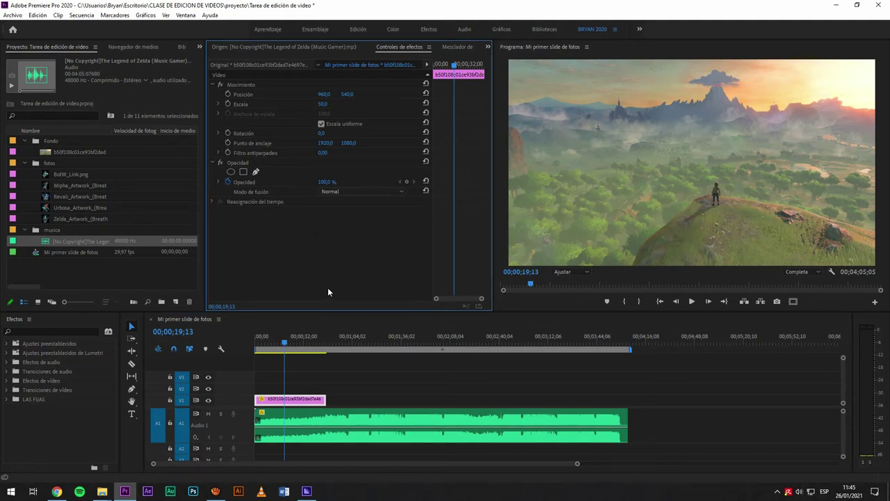
left_click(301, 403)
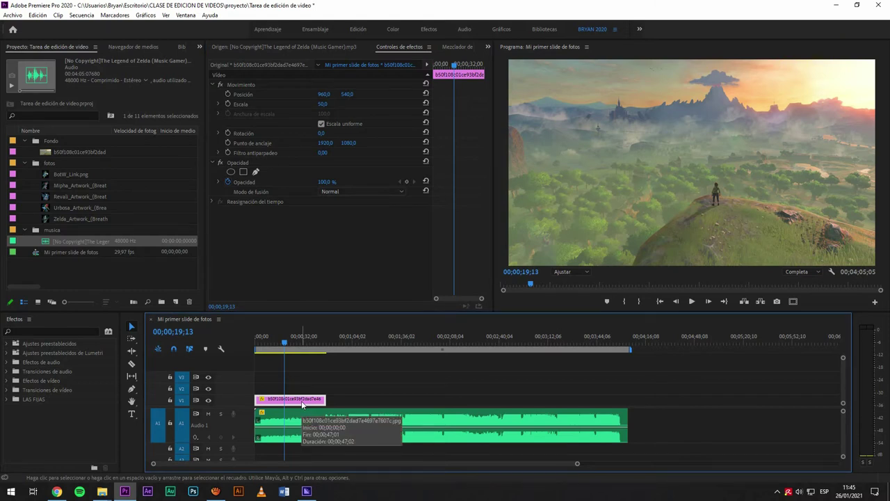
left_click(301, 401)
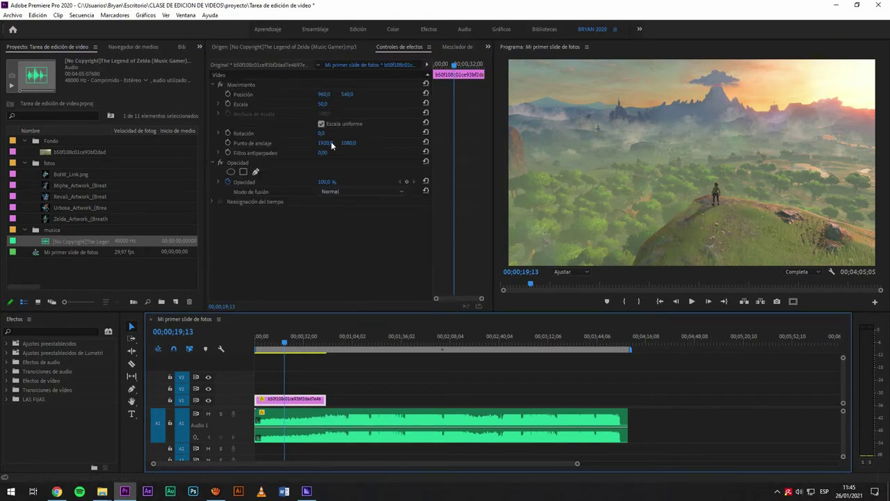
Step: Review the background clip's Movimiento and Opacidad effect groups, turning off keyframing for Opacidad
left_click(247, 86)
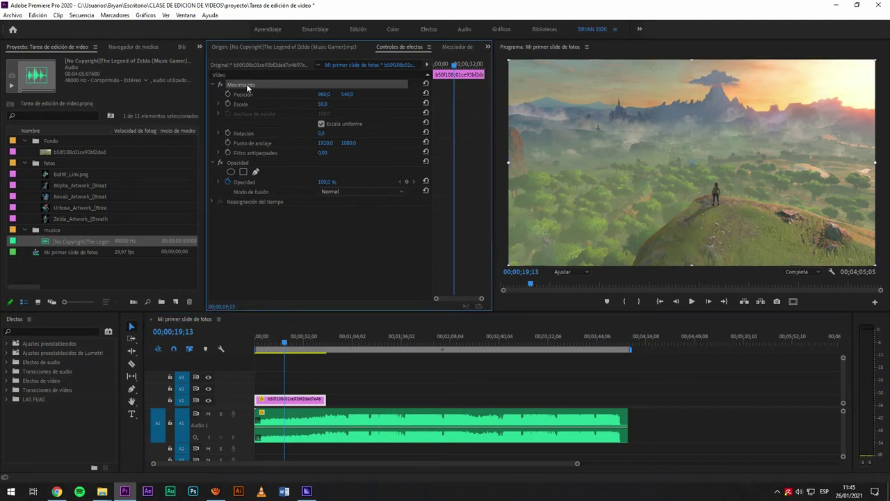
left_click(236, 162)
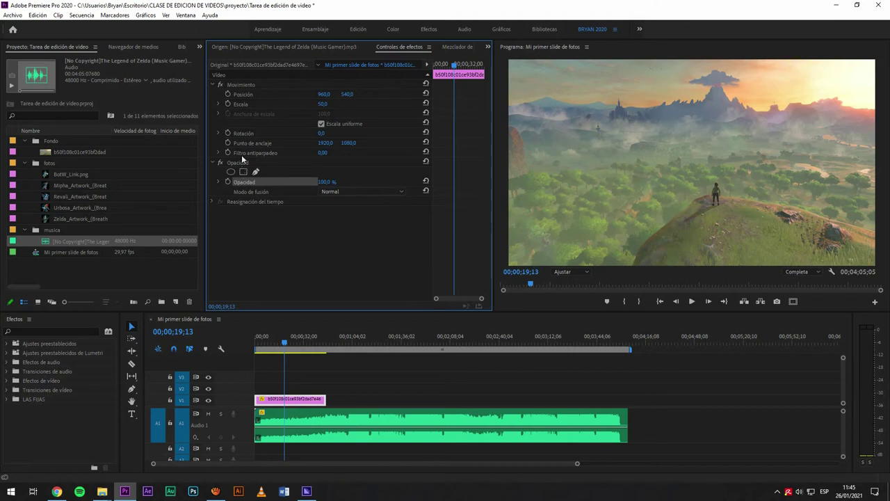
left_click(235, 84)
left_click(241, 182)
left_click(236, 163)
left_click(242, 84)
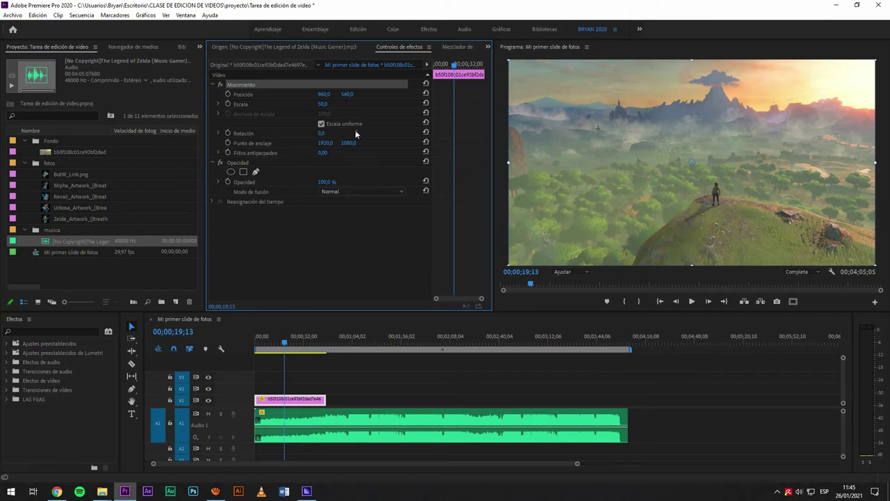
Step: Shift the background clip horizontally to a Posición X of about -445, then back to about 574
left_click(249, 93)
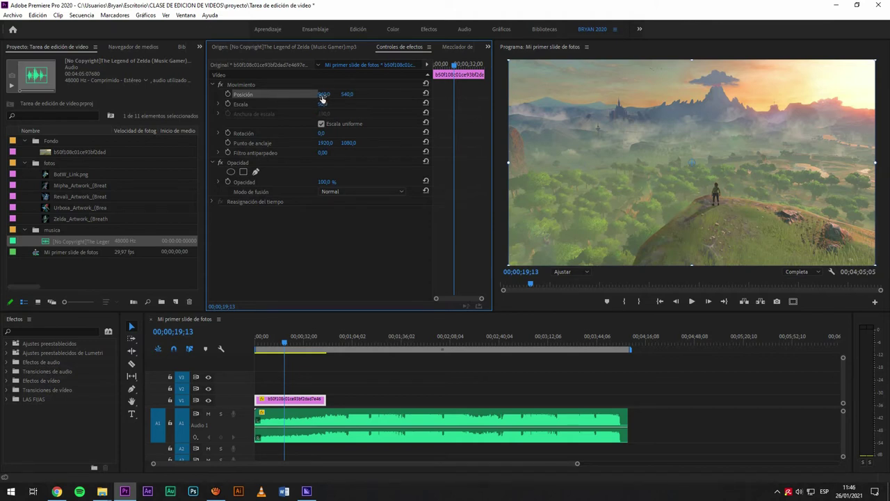
left_click(324, 94)
key("Return")
left_click(326, 94)
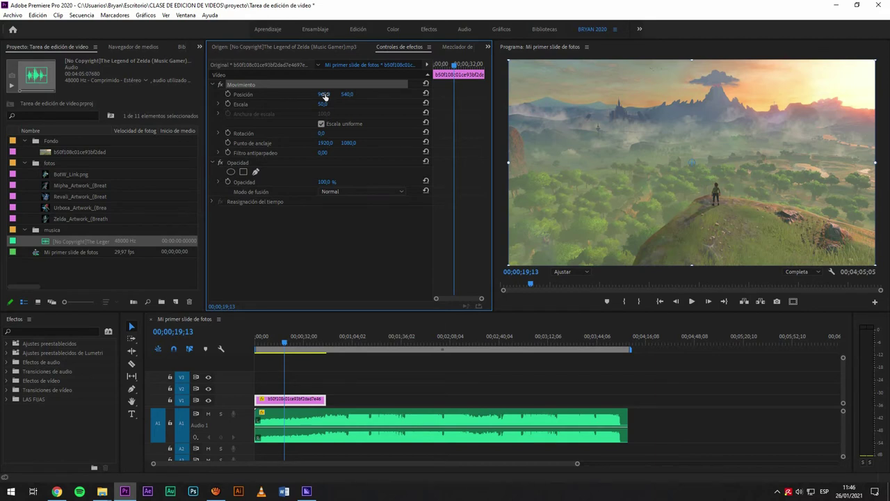
left_click_drag(325, 96, 82, 71)
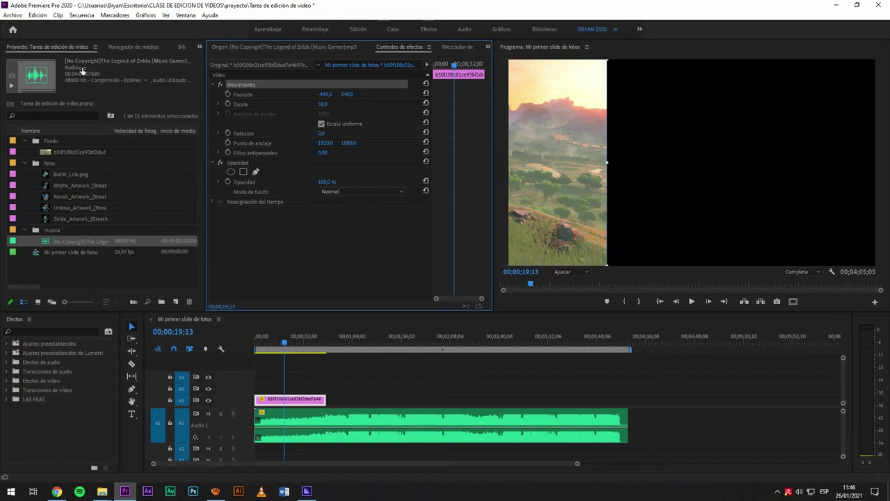
left_click_drag(328, 95, 801, 118)
left_click(367, 98)
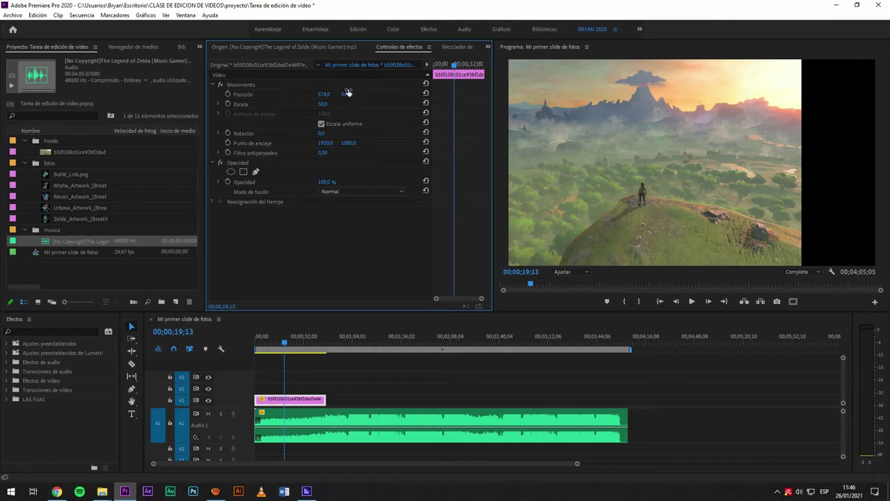
Step: Move the background clip vertically to a Posición Y of about 204, then reset the Posición parameter
left_click(348, 94)
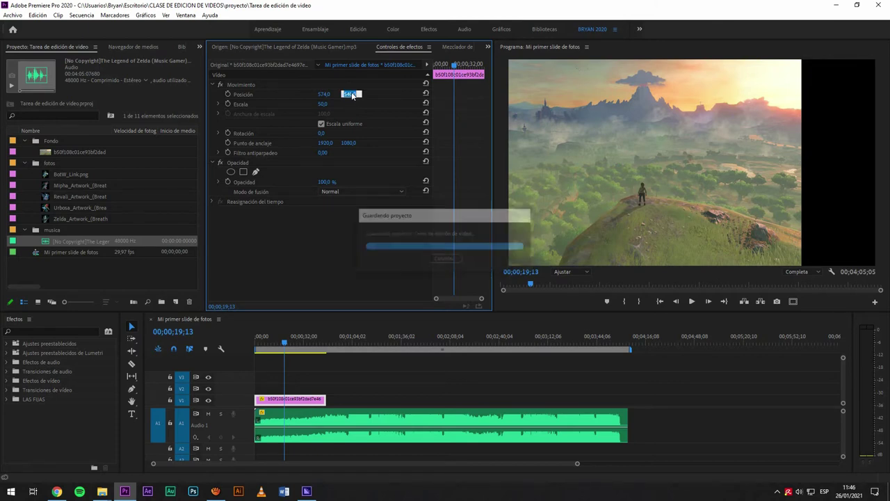
key("Return")
mouse_move(351, 97)
left_mouse_down()
mouse_move(815, 139)
mouse_move(25, 78)
mouse_move(354, 82)
mouse_move(352, 95)
left_mouse_up()
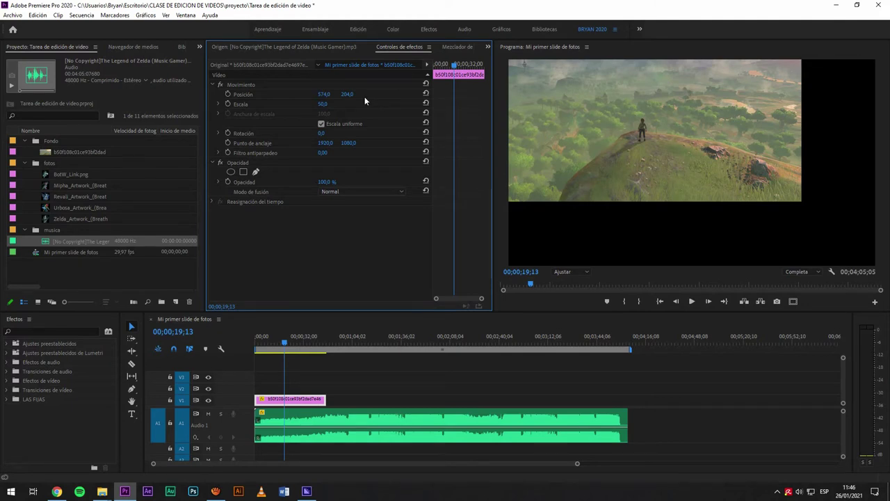
left_click(426, 94)
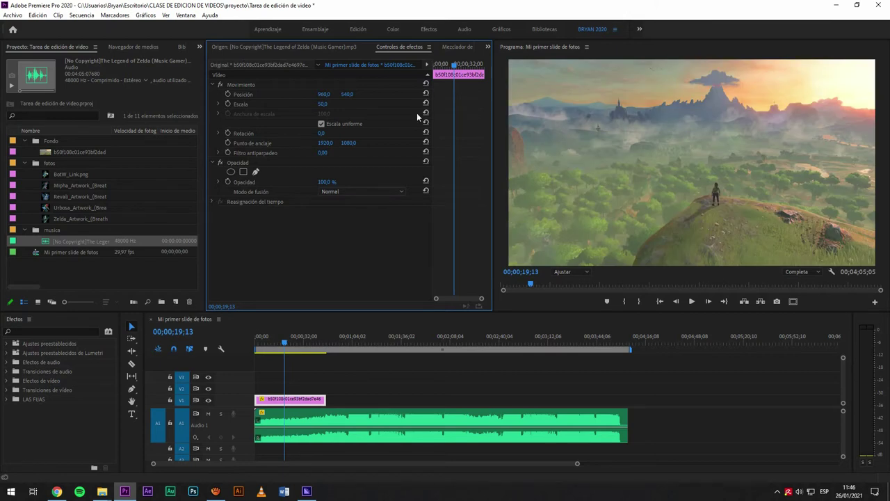
Step: Try a horizontal position of 1416 with an altered vertical position on the background clip, then reset Posición
left_click(325, 94)
type("1416")
key("Return")
left_click_drag(351, 95, 371, 93)
left_click(427, 94)
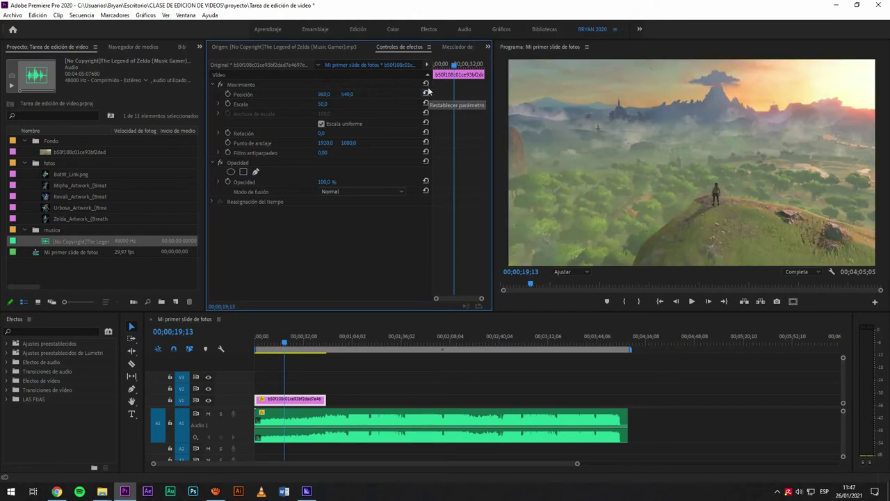
Step: Select the Escala property and apply Ajustar al tamaño de fotograma to the background clip again
left_click(245, 104)
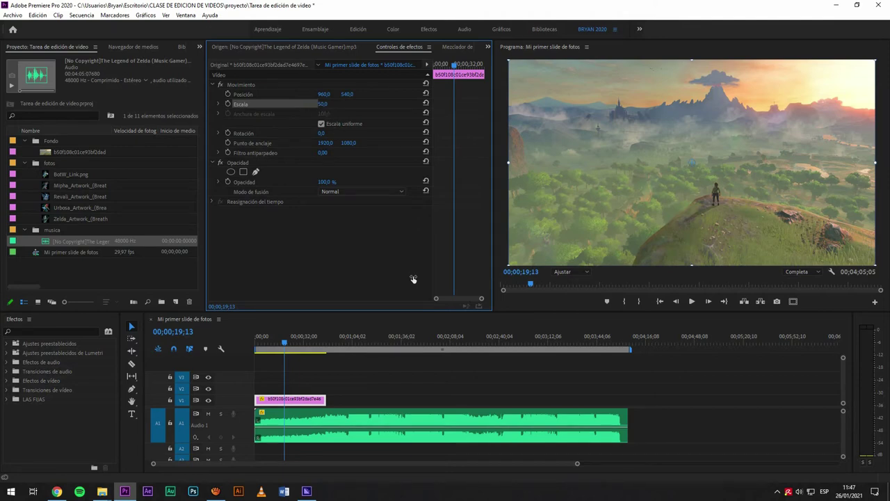
right_click(309, 402)
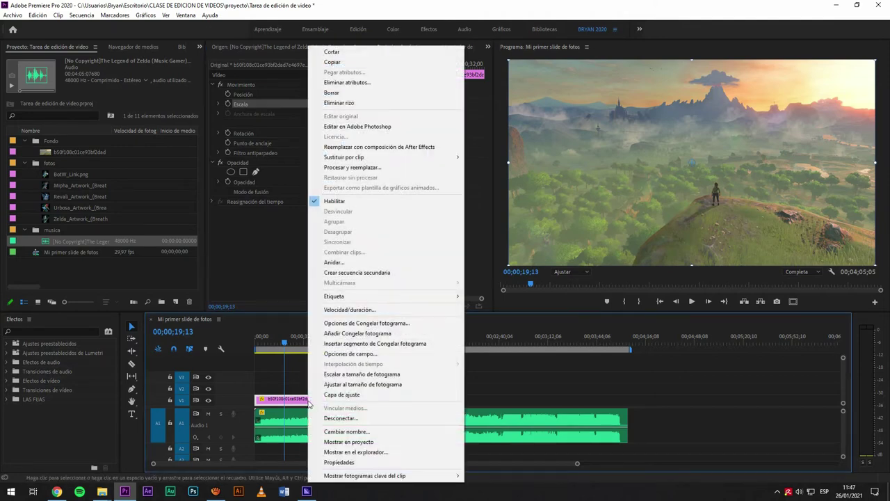
left_click(352, 384)
Step: Enlarge the background clip to an Escala of 205, then shrink it to about 22
left_click(324, 103)
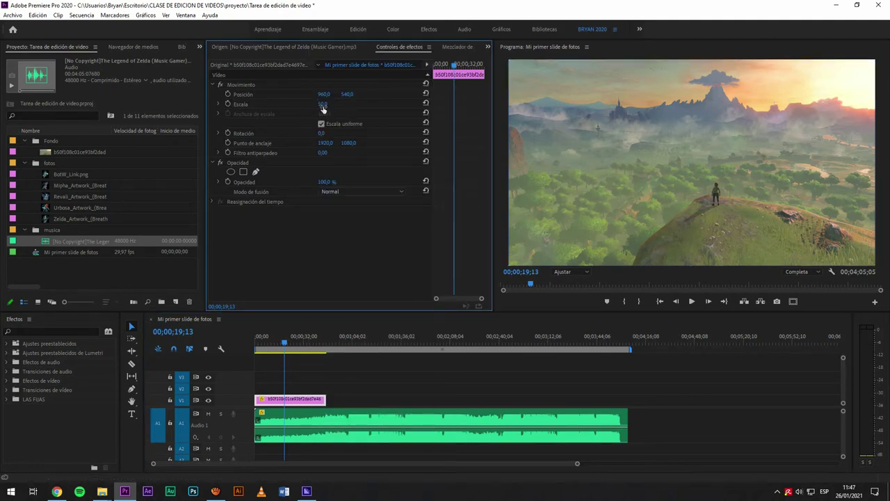
type("205")
key("Return")
left_click_drag(396, 105, 279, 124)
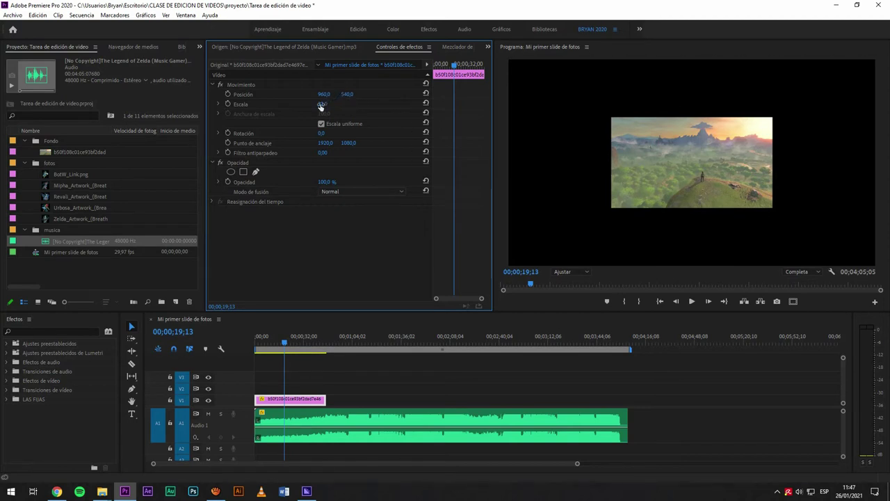
Step: Move the shrunken background image to about 1819, 982, then reset the whole Movimiento effect
left_click_drag(348, 94, 317, 97)
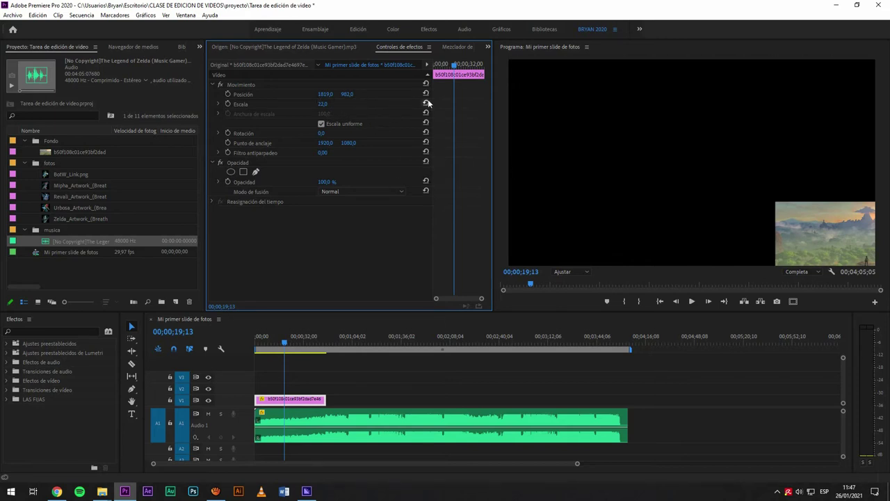
left_click(239, 86)
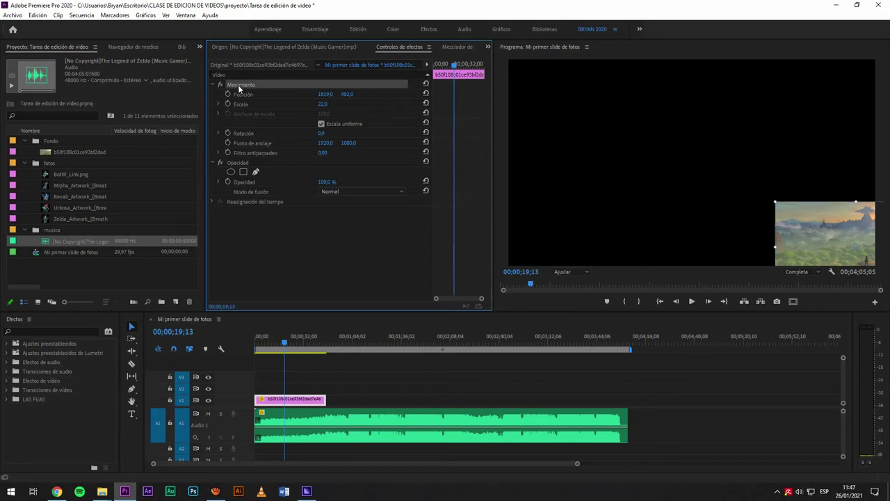
left_click(426, 84)
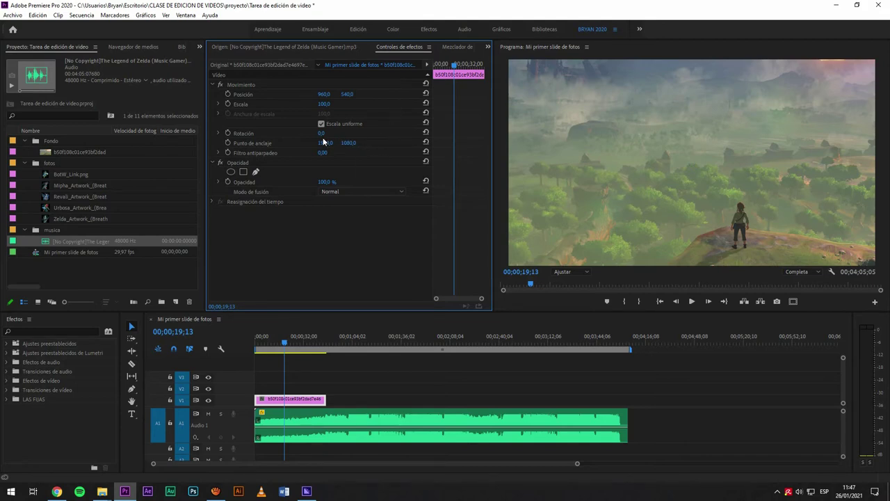
Step: Rotate the background clip about -3° and set its Escala to 50
mouse_move(322, 136)
left_mouse_down()
mouse_move(333, 140)
mouse_move(320, 140)
left_mouse_up()
left_click(331, 104)
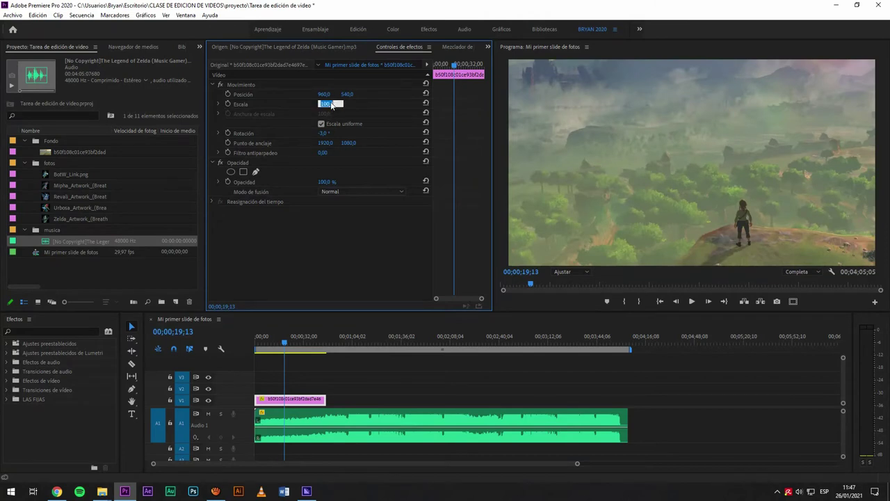
type("50")
key("Return")
Step: Try Escala values of 15, 25, 35 and 65 on the tilted background clip
left_click(322, 104)
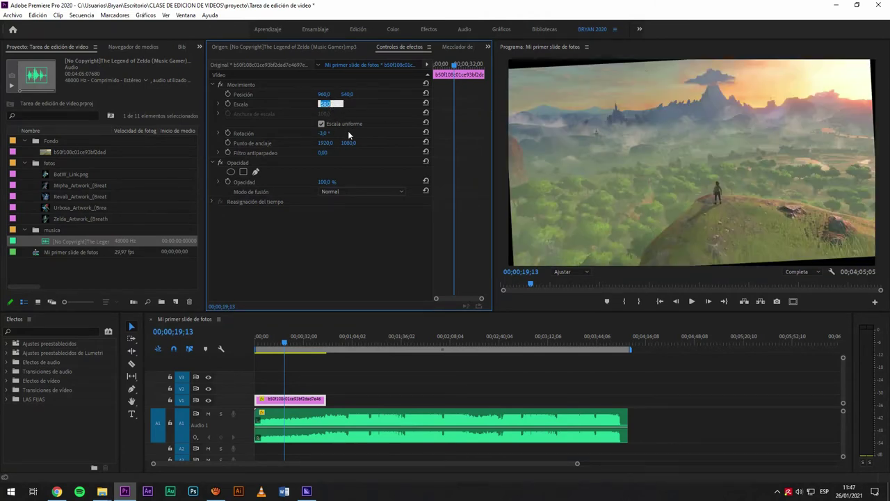
type("15")
key("Return")
left_click(322, 104)
type("25")
key("Return")
left_click(322, 103)
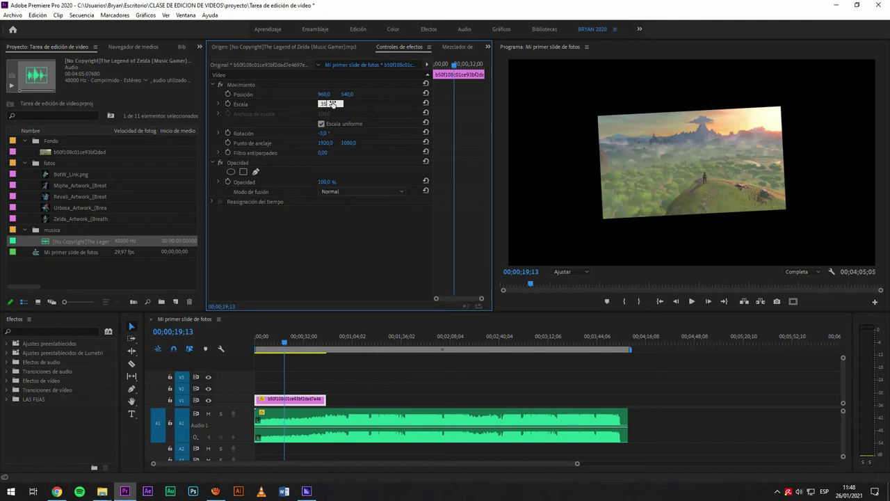
type("35")
key("Return")
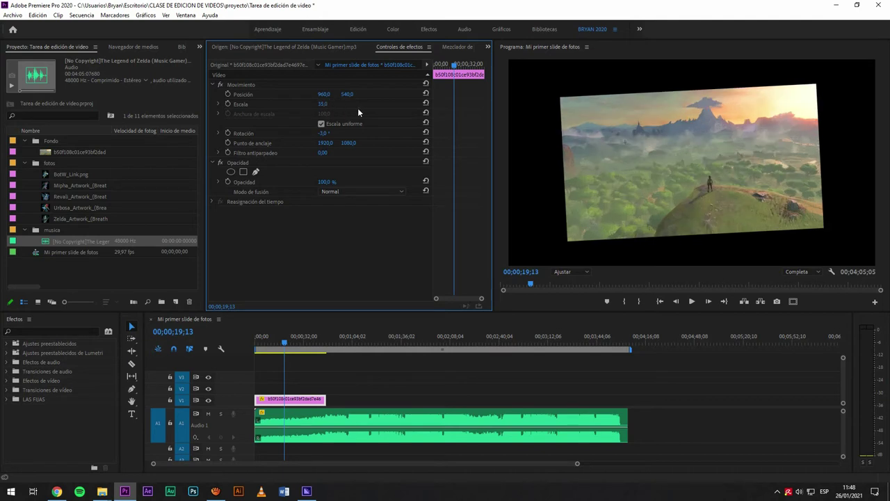
left_click(322, 103)
type("65")
key("Return")
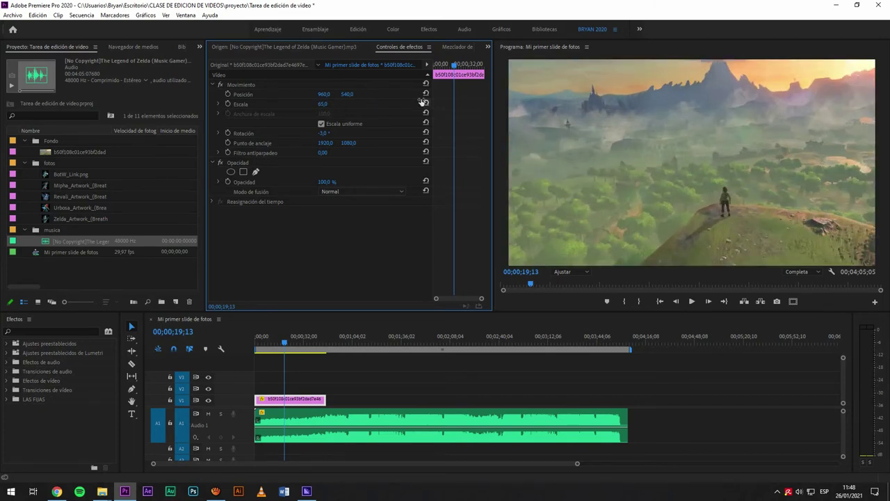
Step: Reset the background clip's Escala and Rotación, then set Escala to 50 to fill the frame
left_click(425, 103)
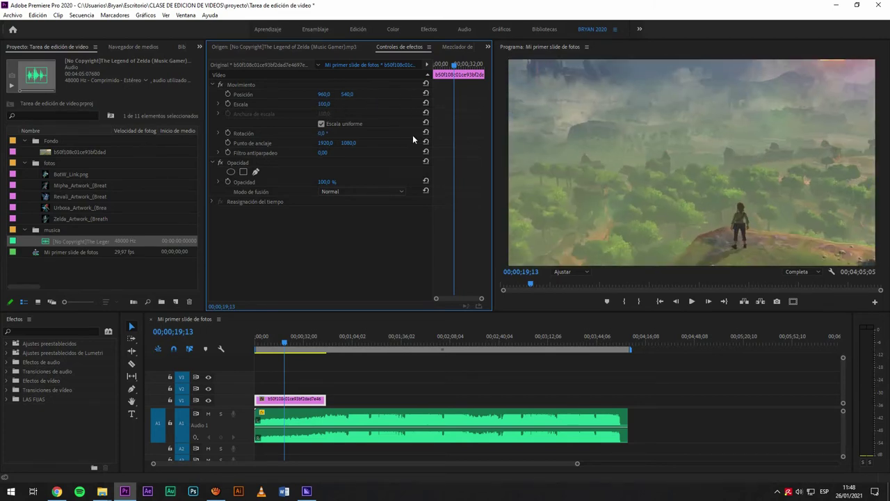
left_click(327, 104)
type("50")
key("Return")
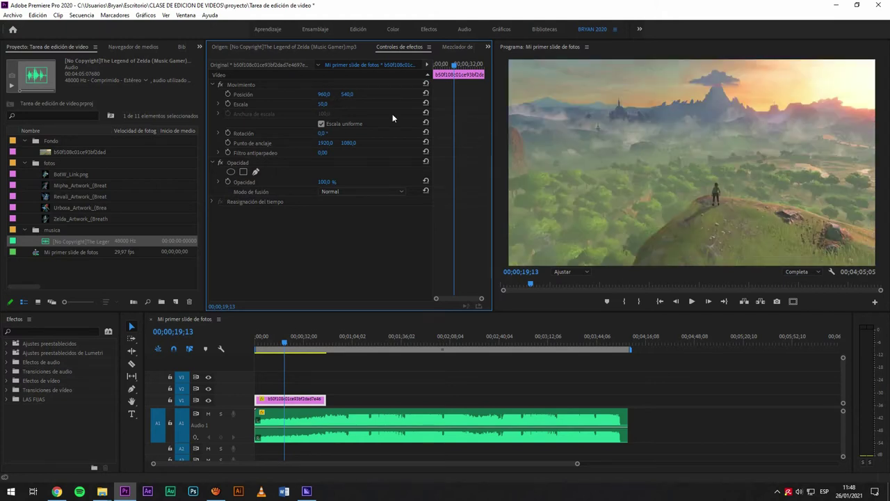
Step: Try rotating the background clip with the Rotación property, then reset that parameter
left_click(255, 132)
left_click(352, 135)
left_click_drag(323, 134, 379, 240)
left_click(426, 133)
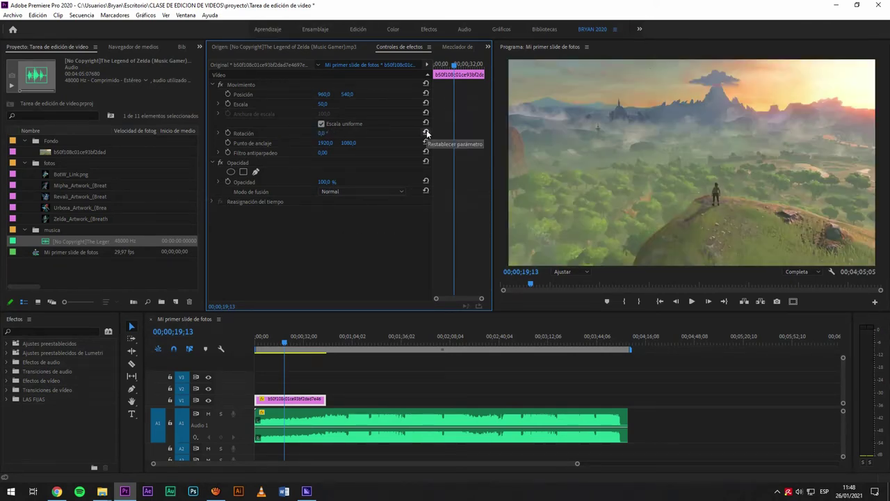
Step: Shift the background clip's Punto de anclaje to about 2471, 453, reset it, and select the Posición property
left_click_drag(322, 147, 60, 174)
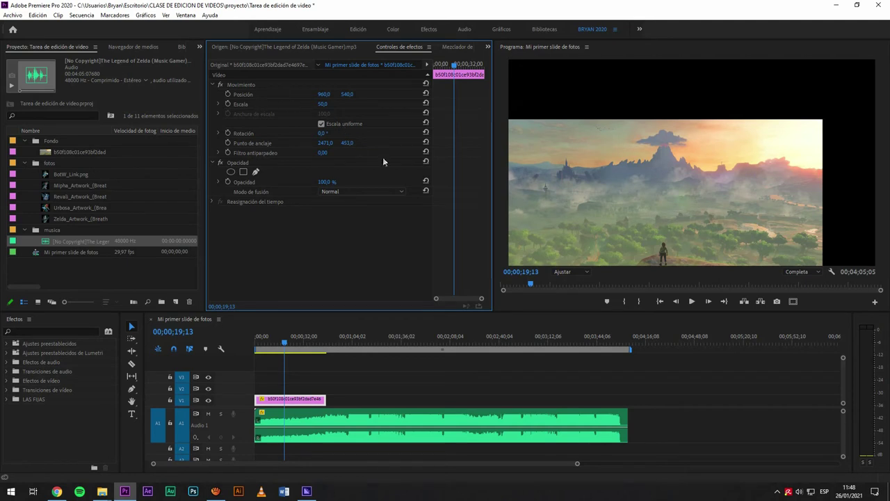
left_click(427, 142)
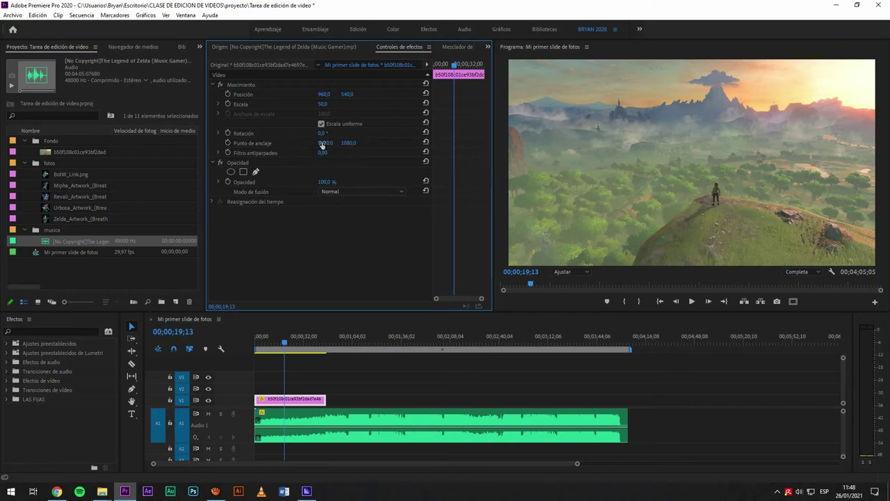
left_click(250, 99)
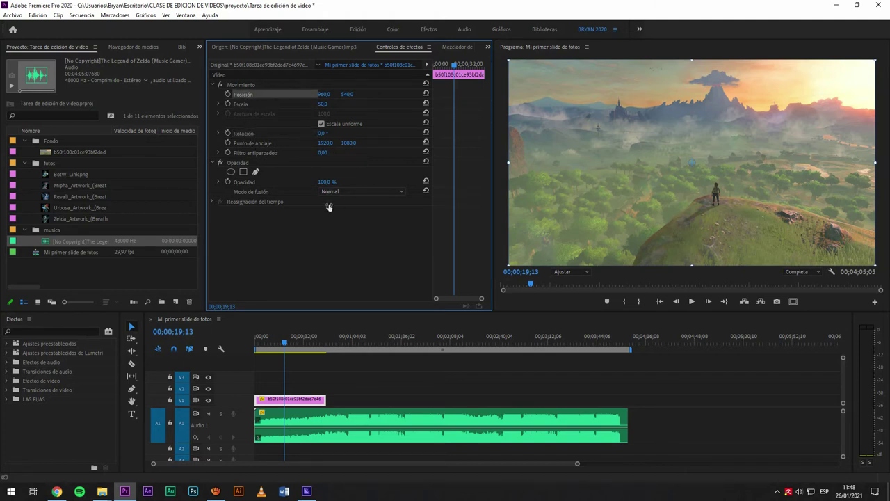
Step: Lower the background clip's Opacidad to 44 %, then undo the opacity change
left_click(243, 164)
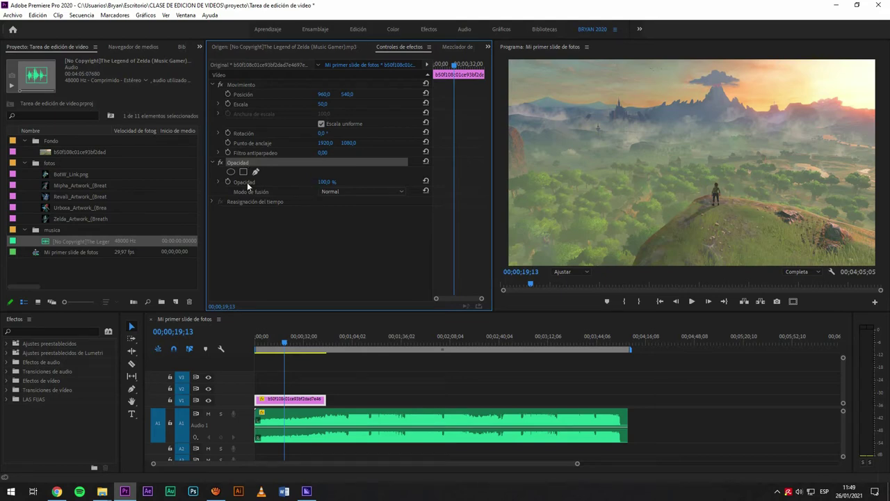
left_click(326, 181)
type("64")
key("Return")
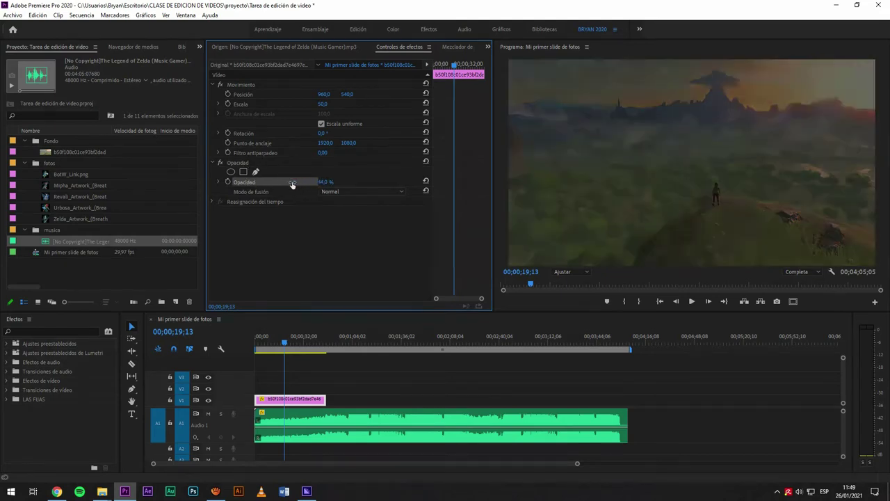
left_click(313, 402)
key("ctrl+z")
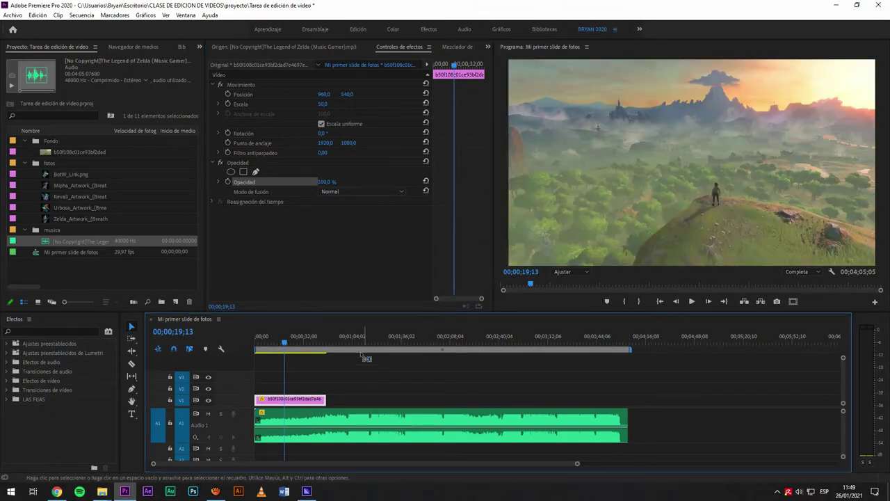
Step: Place the Urbosa artwork on track V2 above the background clip and select it
left_click_drag(61, 203, 314, 388)
left_click(303, 388)
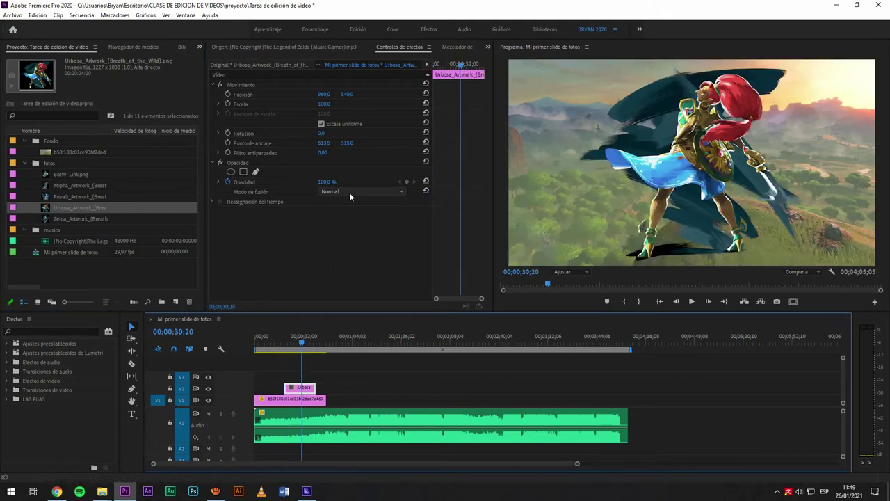
Step: Disable keyframing for the Urbosa clip's Opacidad, removing its existing keyframes, and lower the opacity to 44 %
left_click(227, 183)
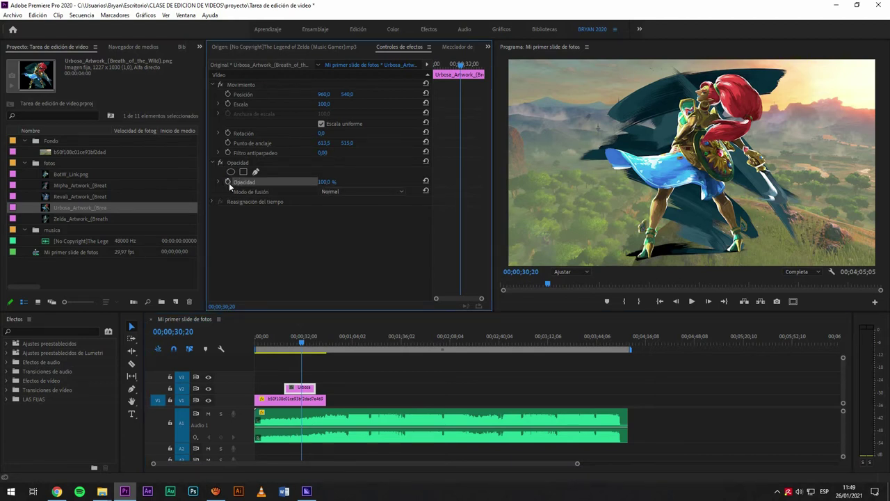
left_click(228, 182)
left_click(226, 183)
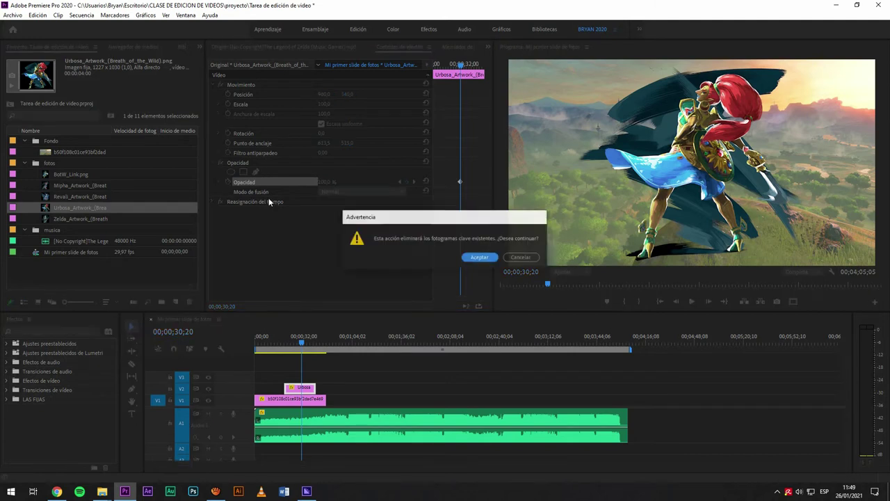
left_click(480, 257)
left_click_drag(325, 184, 299, 185)
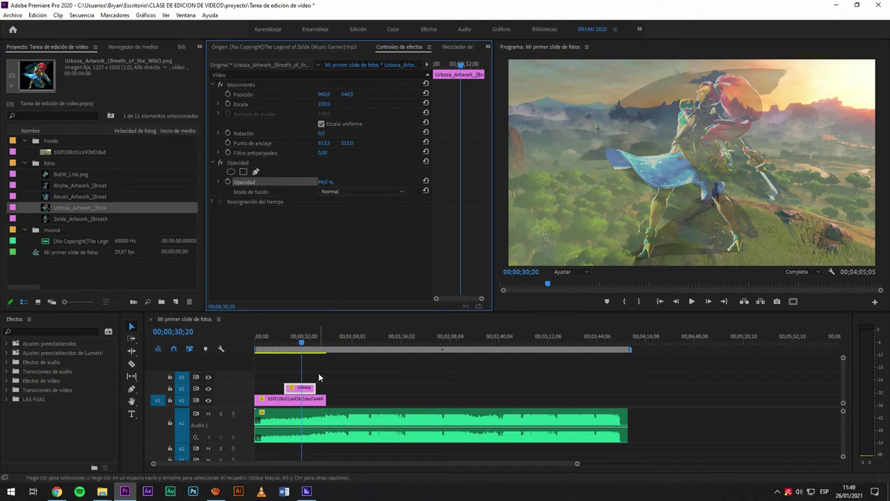
Step: Expand track V2 and use the Urbosa clip's opacity line to lower it to 0 %, then raise it to 100 %
double_click(233, 387)
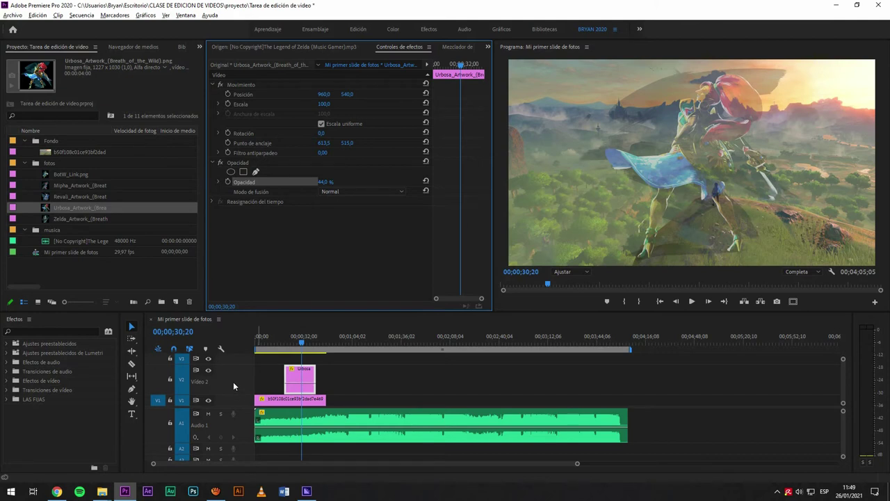
scroll(233, 382, "down", 1)
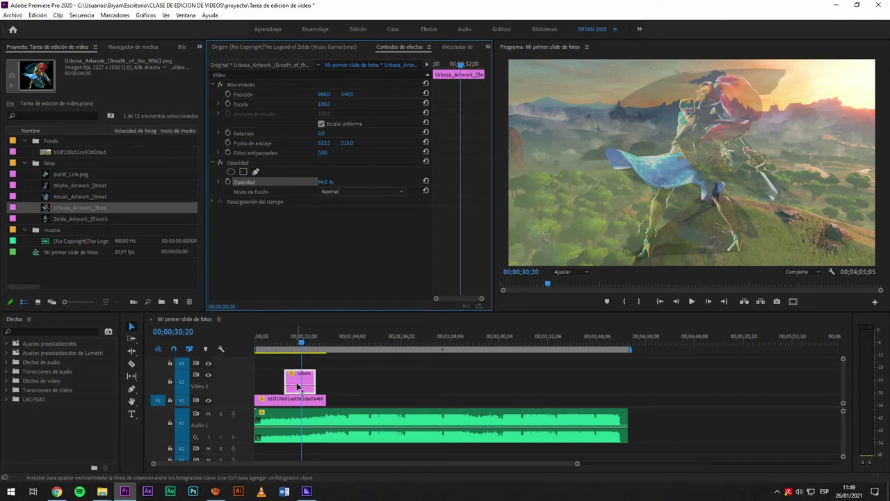
left_click_drag(298, 388, 299, 404)
left_click_drag(298, 343, 297, 341)
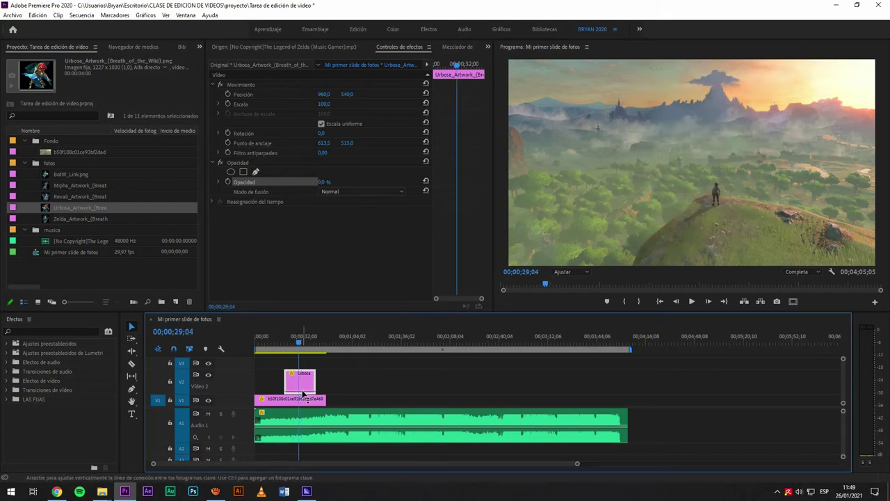
left_click_drag(303, 393, 308, 359)
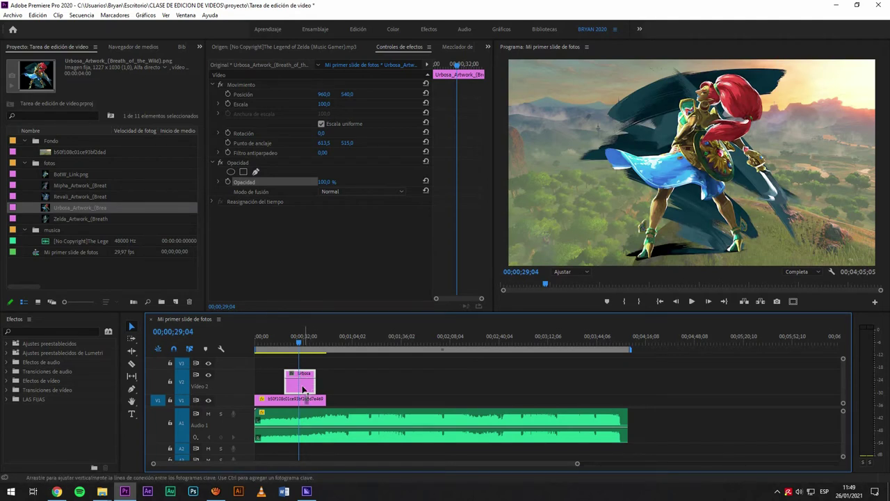
mouse_move(305, 372)
left_mouse_down()
mouse_move(305, 391)
mouse_move(304, 371)
left_mouse_up()
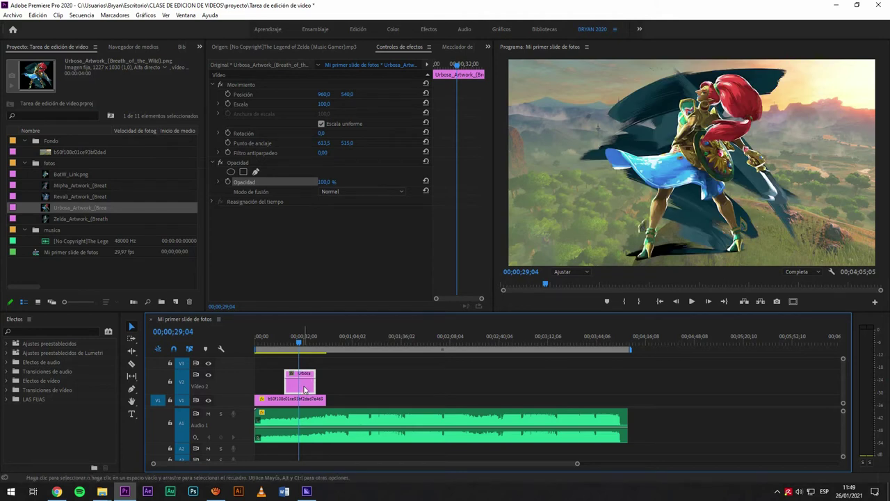
Step: Delete the Urbosa clip from V2 and the background clip from V1, leaving the music in the sequence
left_click(232, 162)
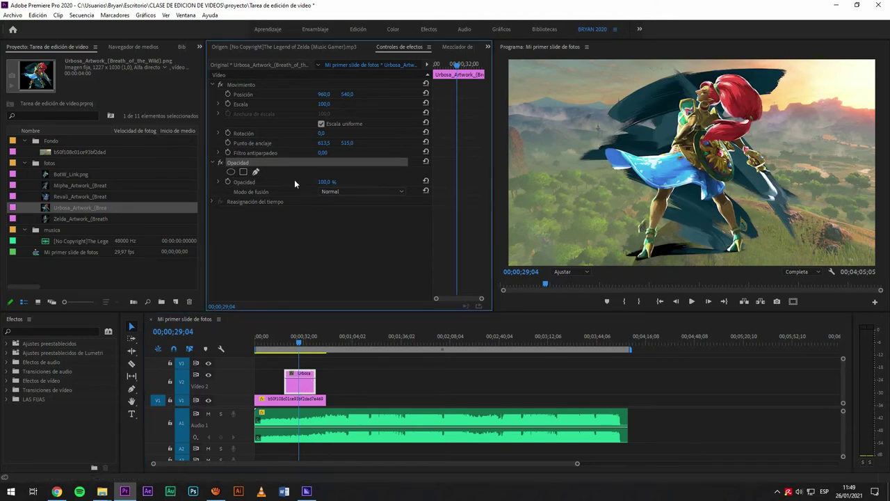
left_click(333, 211)
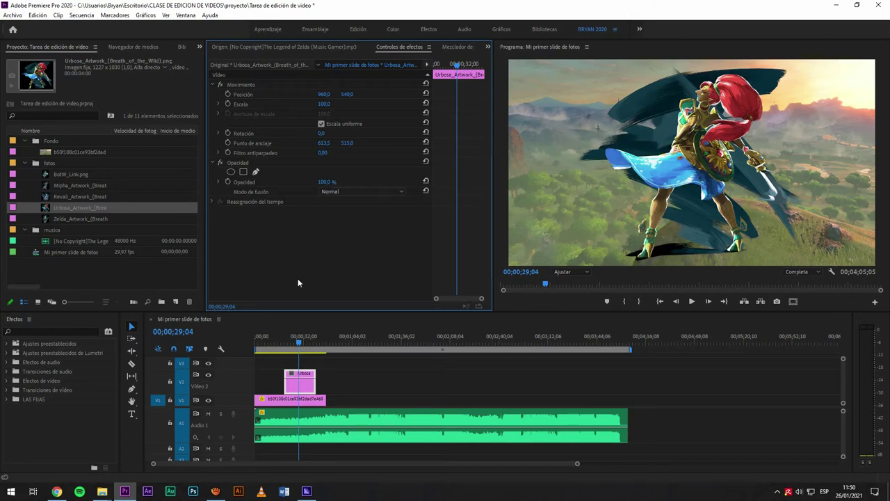
left_click(309, 387)
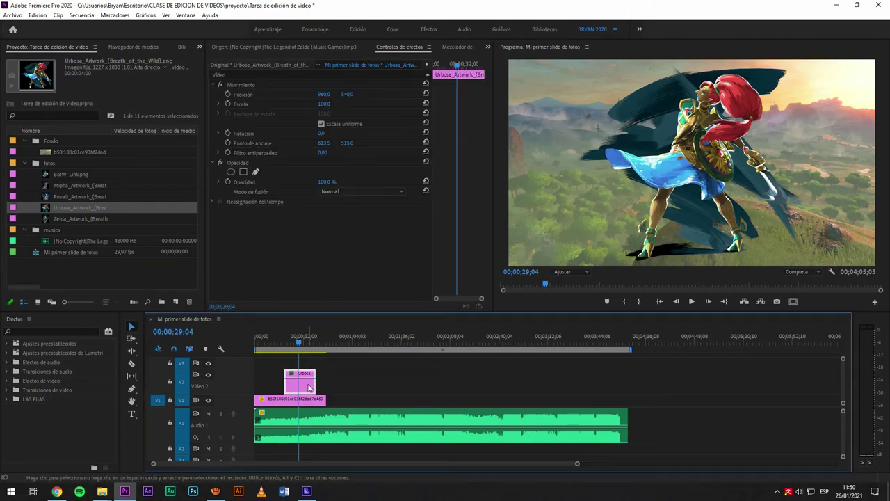
key("Delete")
left_click(305, 399)
key("Delete")
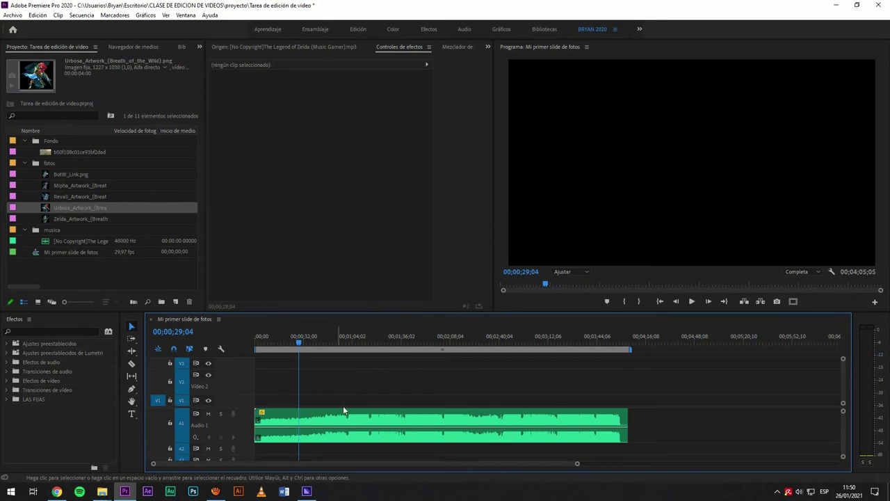
Step: Play a short stretch of the music from 00;00;46;04
left_click_drag(348, 338, 331, 343)
left_click(369, 379)
left_click(418, 425)
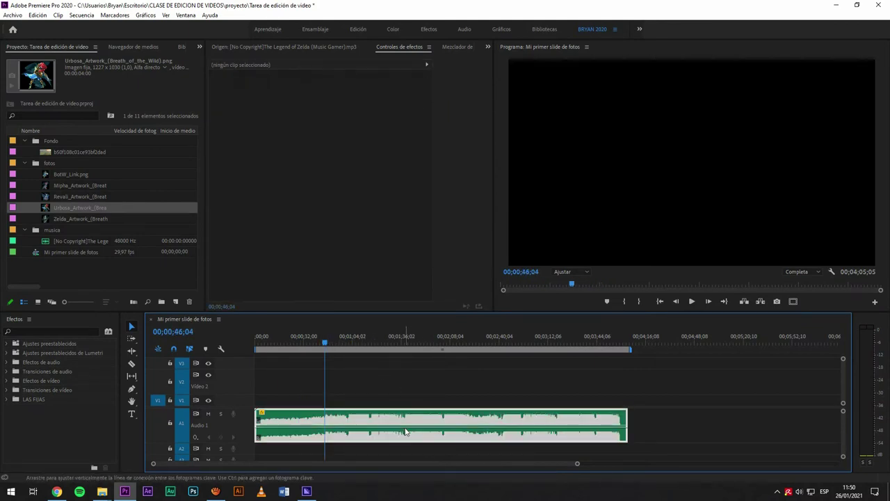
left_click(420, 396)
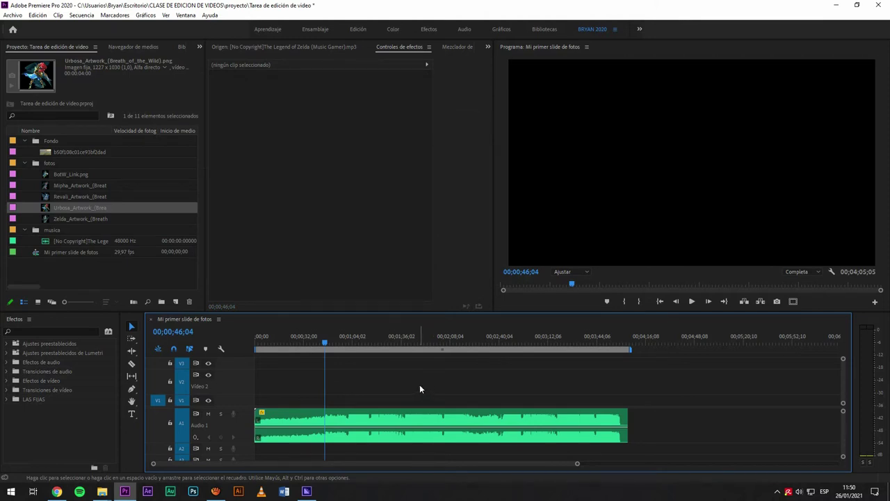
key("space")
key("space")
key("ctrl+a")
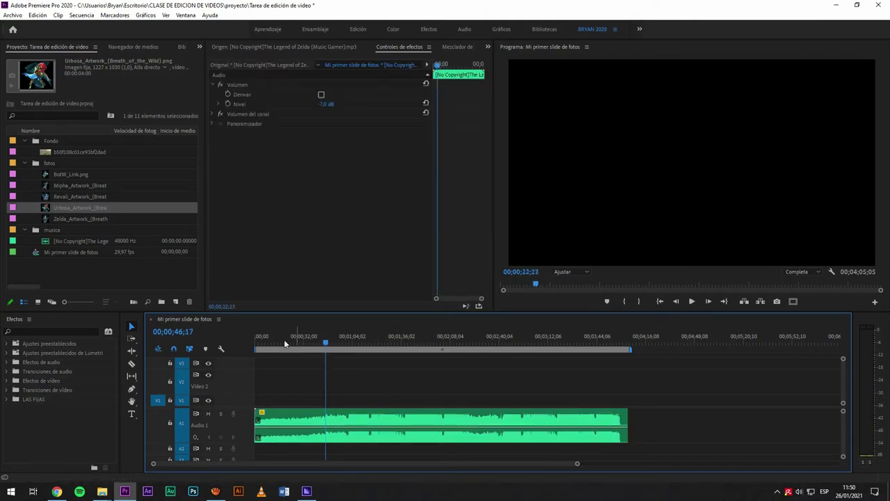
Step: Place the background image from the Fondo bin at the start of V1 and return the playhead to the beginning
left_click(282, 337)
left_click_drag(63, 152, 273, 411)
key("Home")
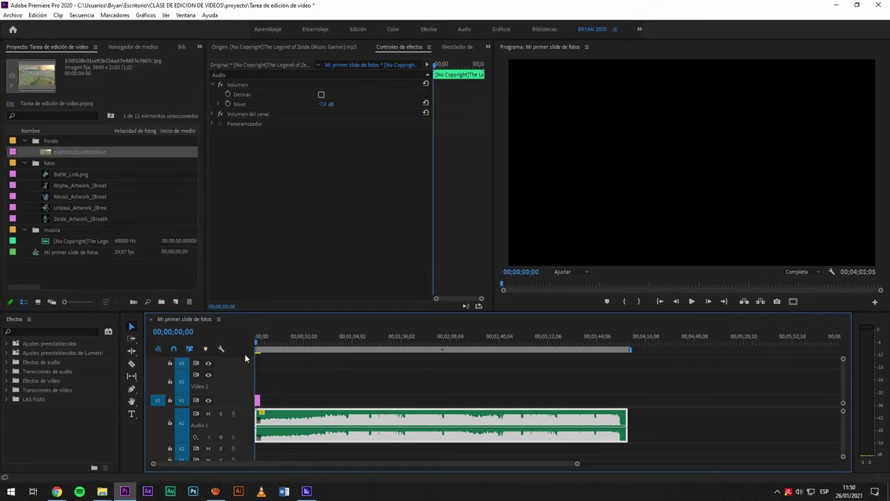
Step: Play the background clip from the start, then scrub through the sequence to 00;04;02;05
key("space")
scroll(576, 464, "up", 3)
key("space")
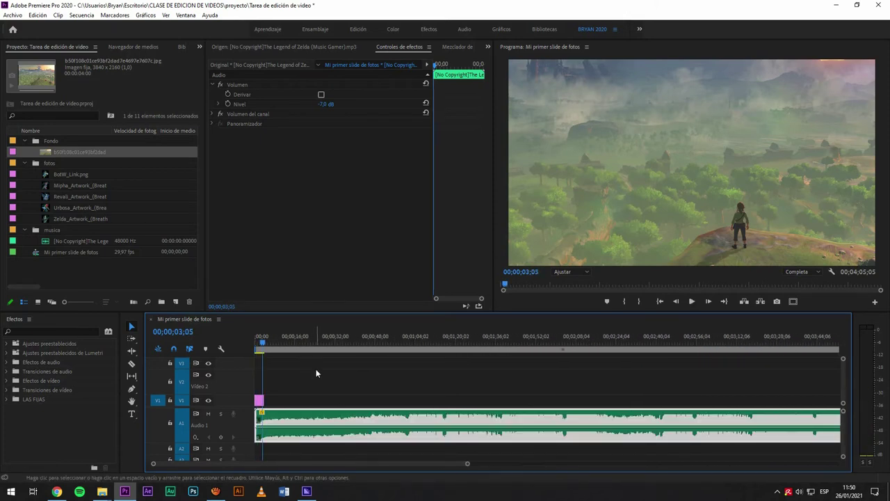
key("minus")
key("minus")
left_click_drag(292, 341, 571, 340)
left_click(748, 347)
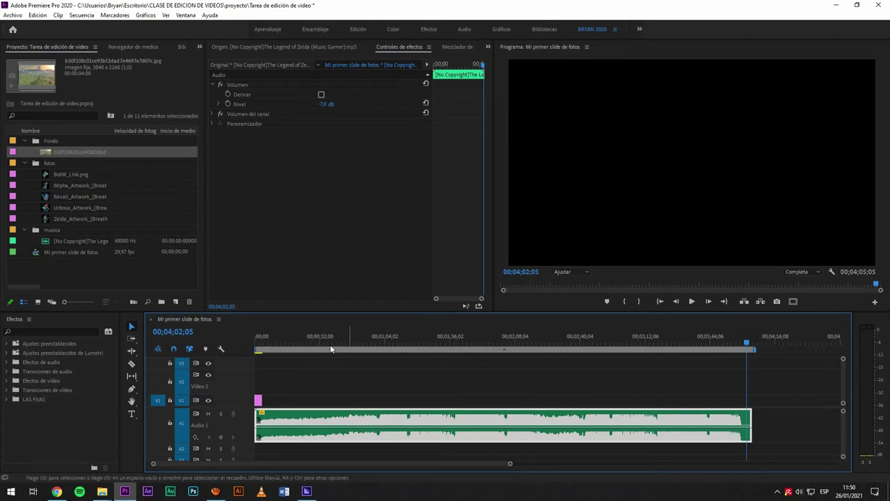
Step: Check the Barra del área de trabajo option in the timeline's display settings
left_click(218, 318)
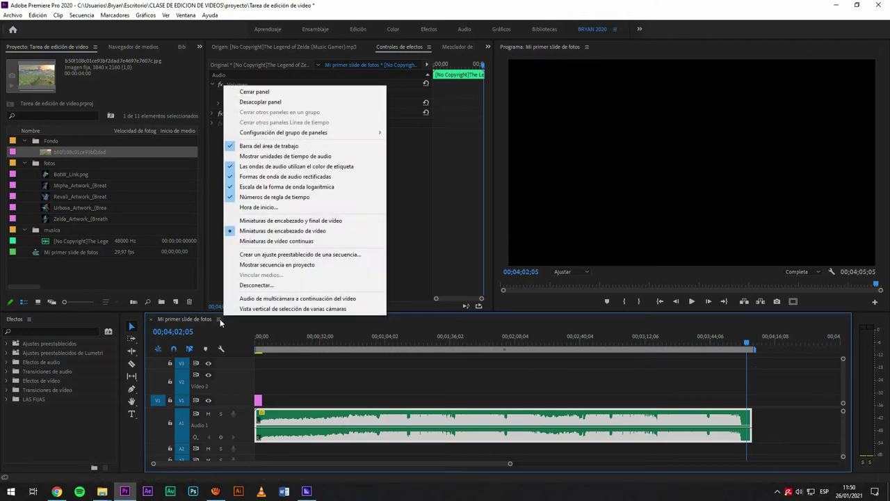
left_click(219, 322)
left_click(218, 318)
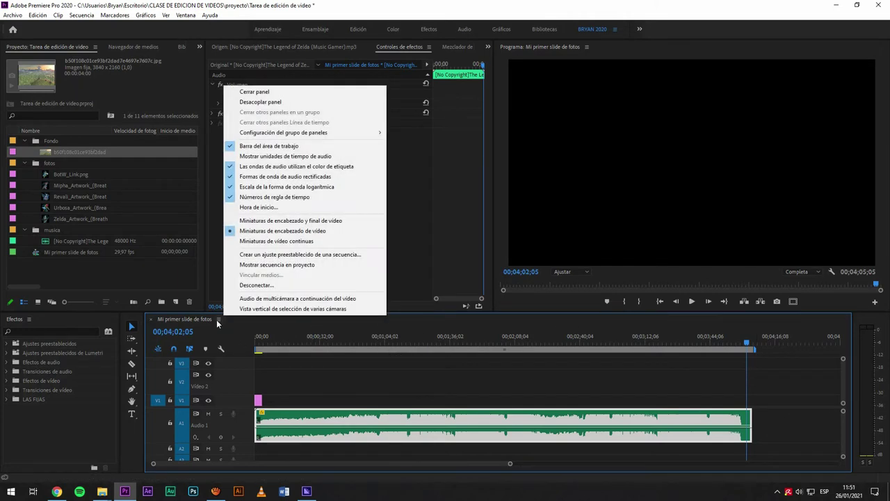
left_click(269, 150)
left_click(342, 348)
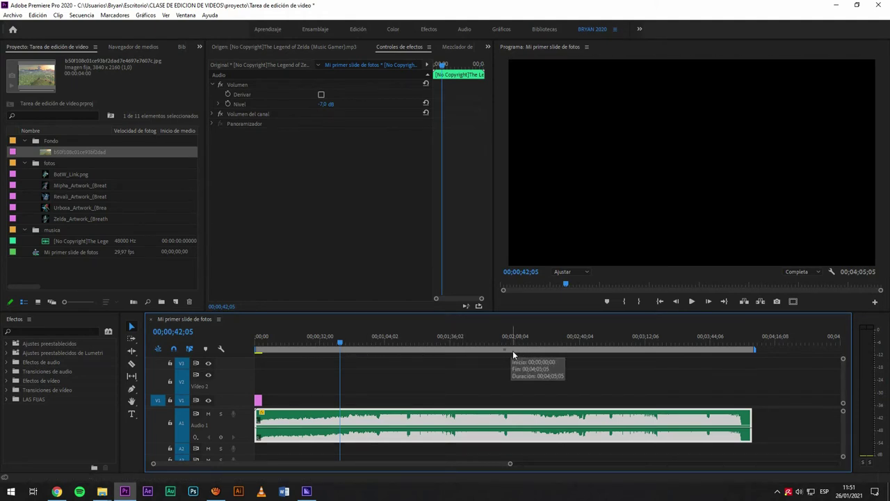
left_click(218, 319)
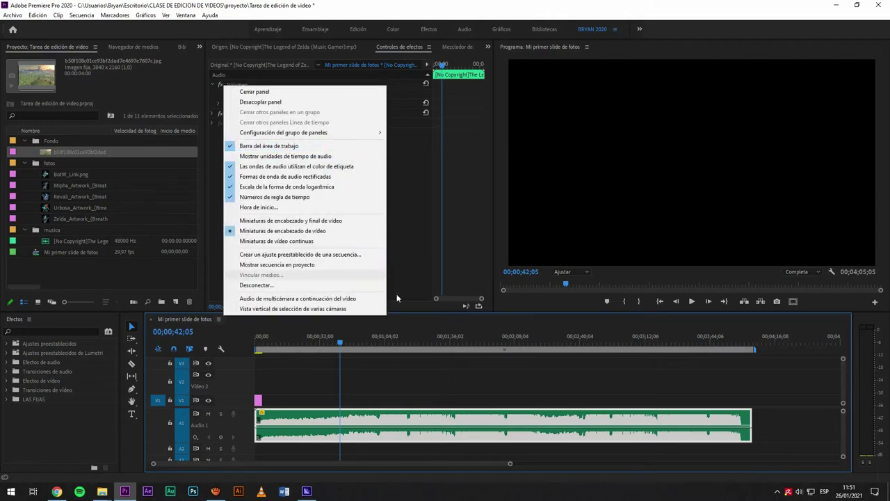
left_click(447, 379)
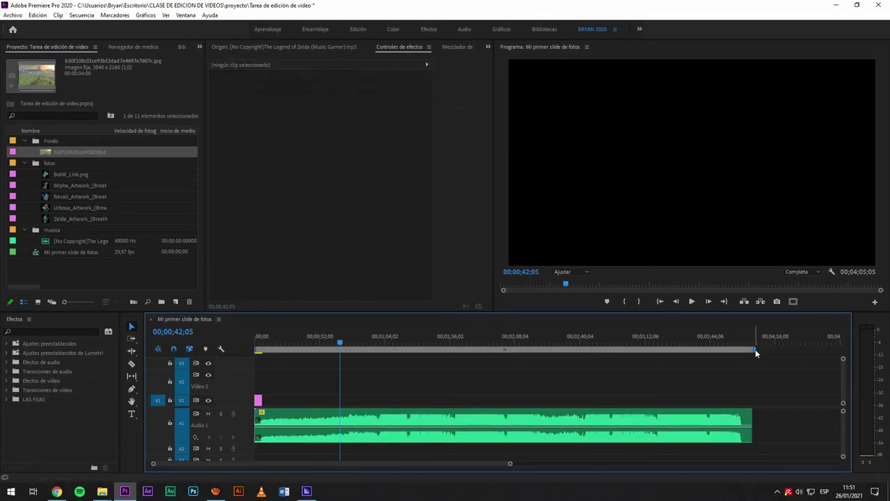
Step: Try shortening the work area to just past the playhead, then extend it back to the end of the music
left_click_drag(756, 349, 348, 349)
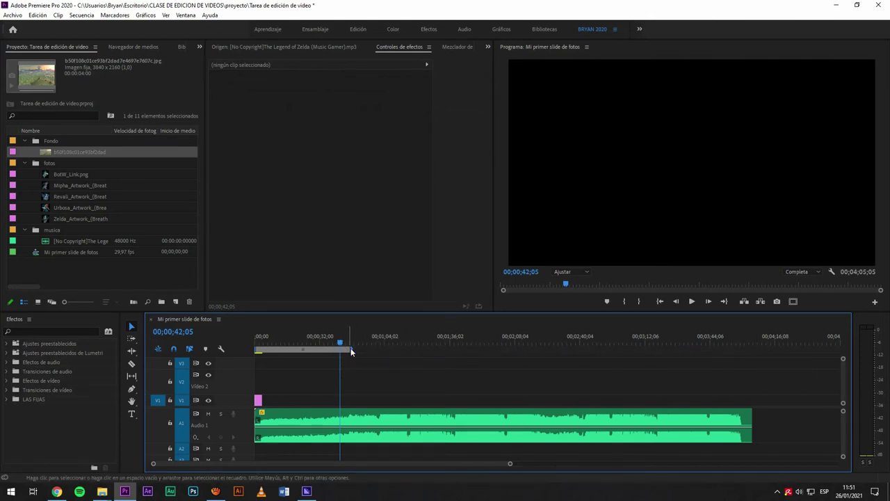
left_click_drag(350, 350, 572, 349)
left_click_drag(611, 379, 755, 383)
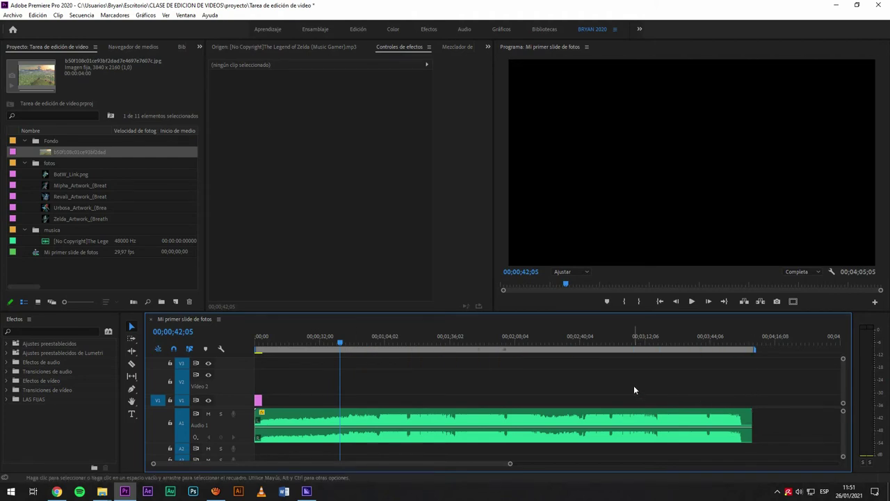
Step: Select the music clip on A1 and save the project
left_click(322, 421)
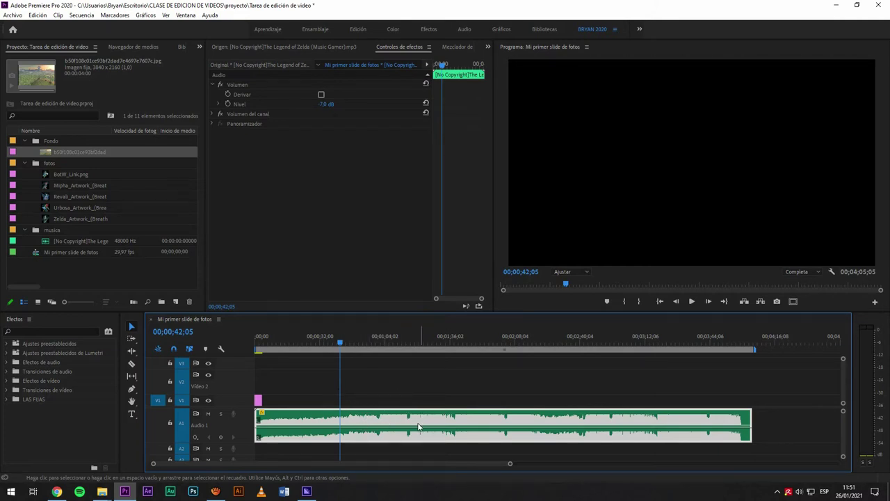
key("ctrl+s")
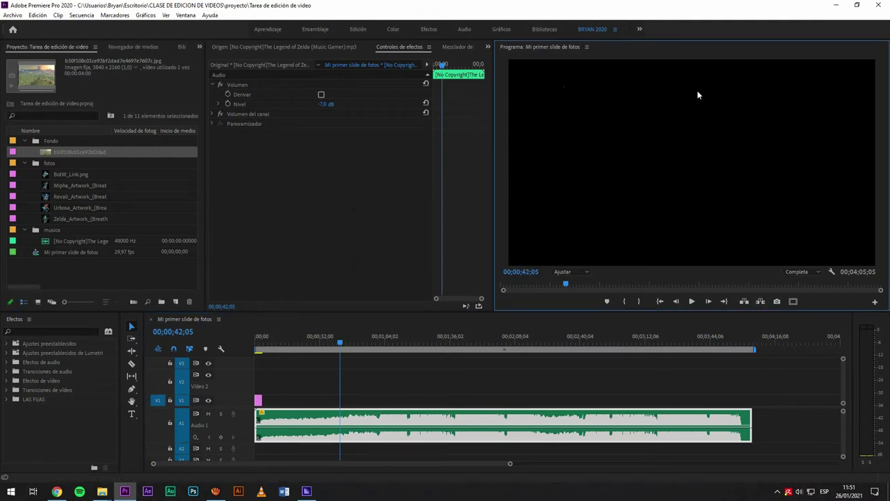
left_click(586, 47)
left_click(551, 76)
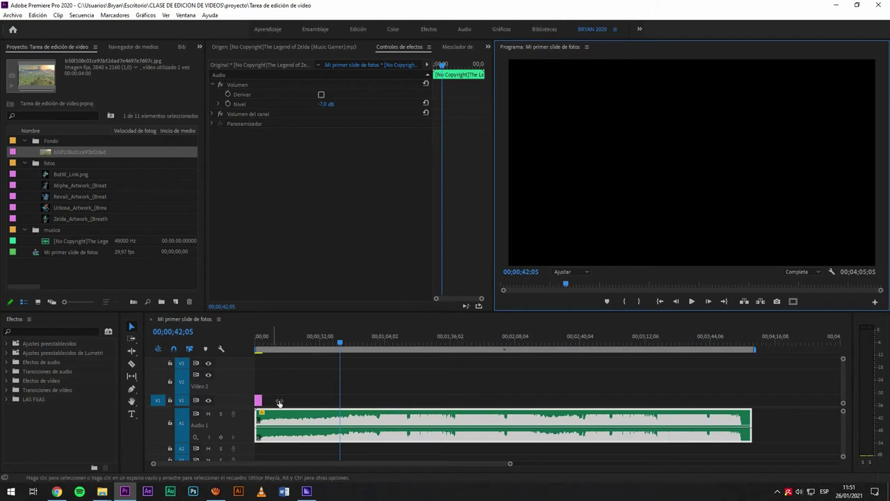
Step: Move the playhead to several points in the sequence, including 00;02;41;09, 00;00;31;14, 00;00;43;09 and 00;02;39;15
left_click(380, 340)
left_click(583, 340)
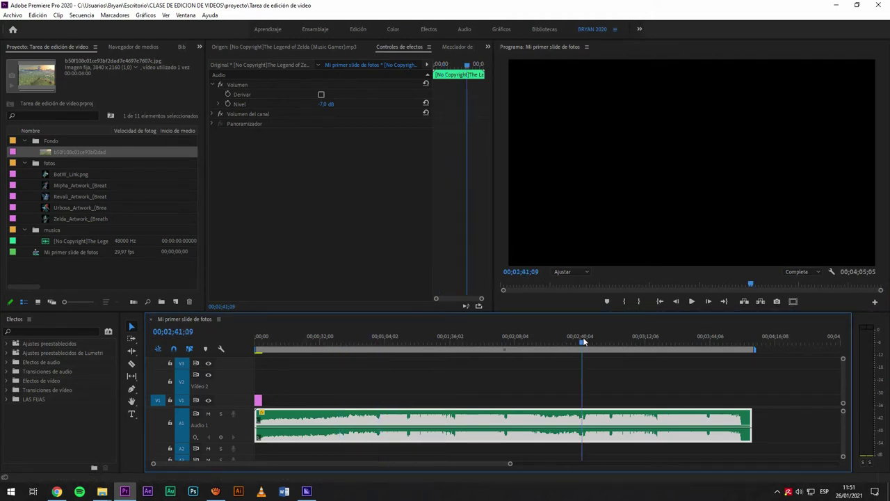
left_click(319, 338)
left_click(369, 371)
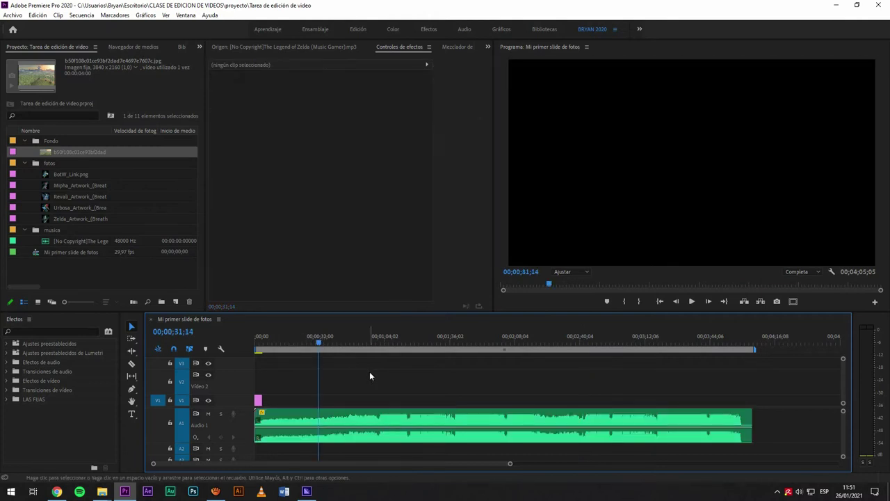
left_click(342, 344)
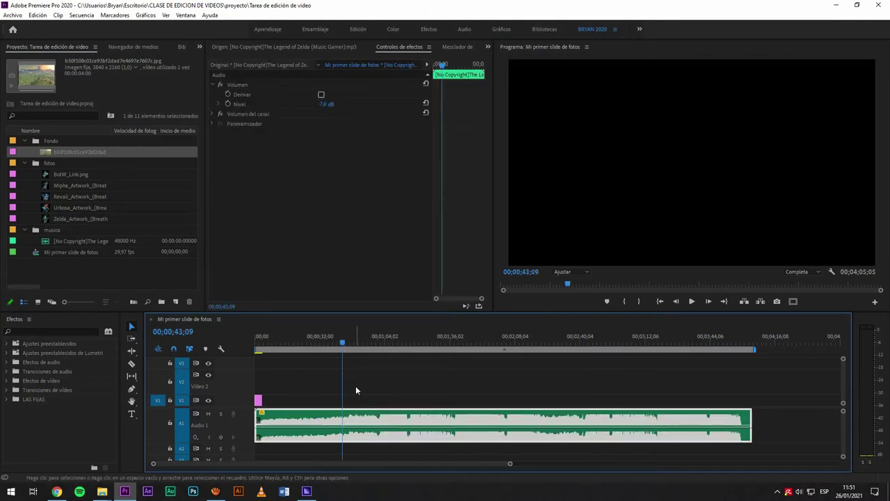
left_click(390, 388)
left_click(579, 340)
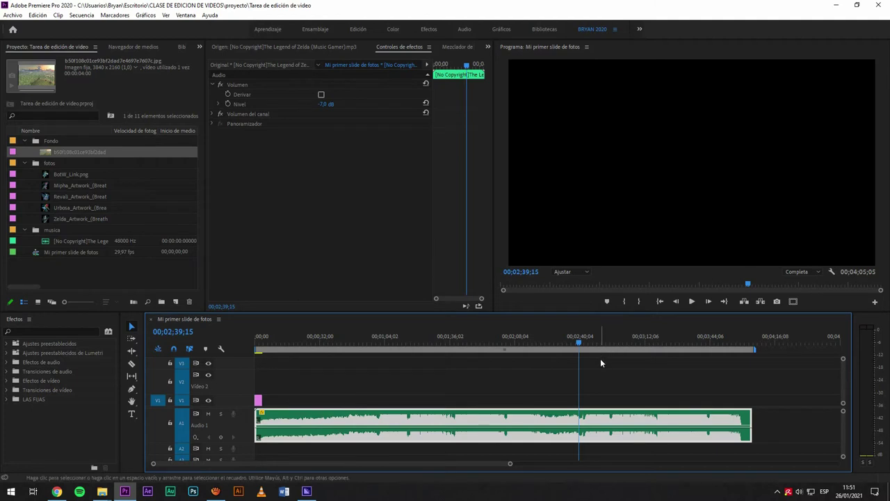
Step: Place the playhead at 00;00;04;00 by entering that timecode
left_click(170, 334)
left_click(156, 331)
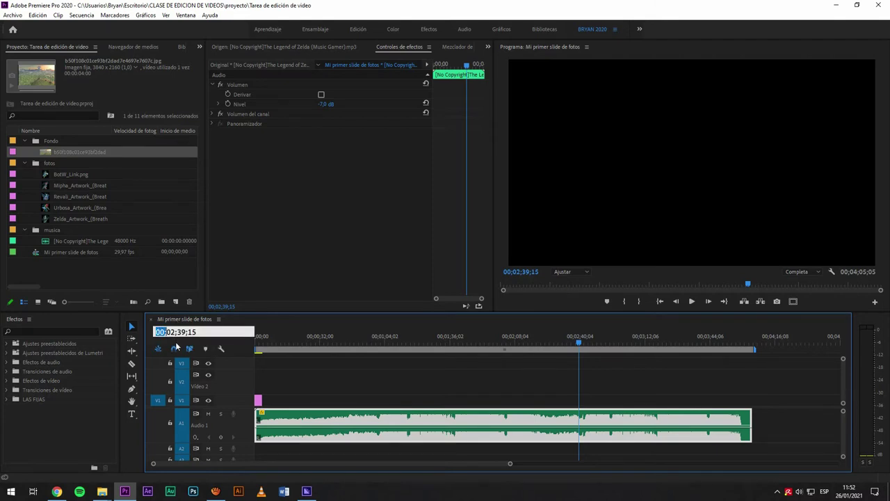
left_click(167, 332)
double_click(192, 333)
double_click(167, 332)
type("00")
left_click_drag(176, 333, 181, 332)
type("00;04")
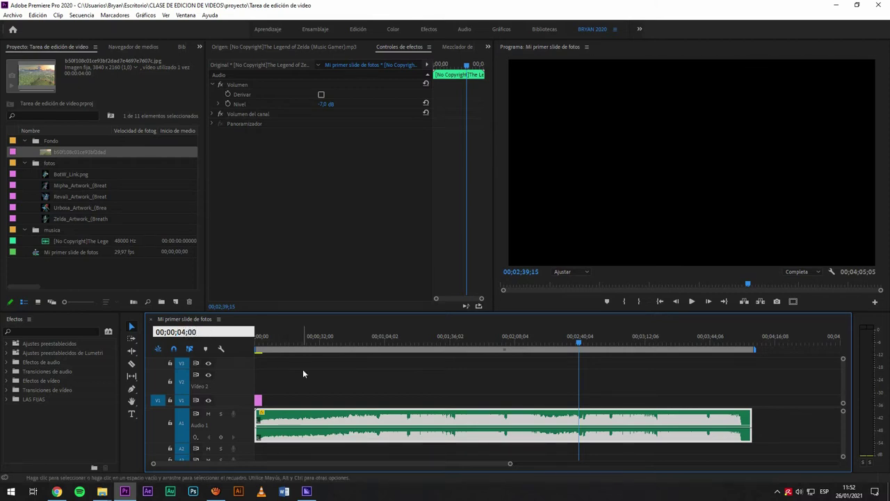
key("Return")
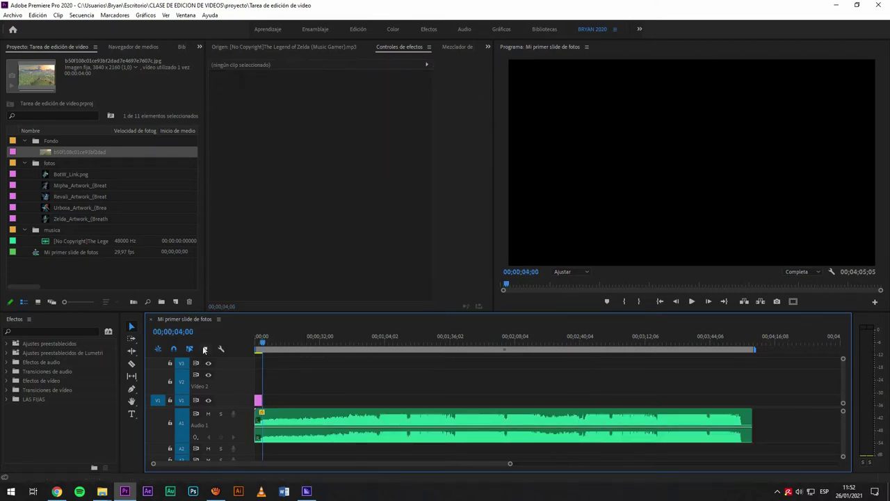
Step: Place the playhead at 00;00;40;00 by correcting the seconds in the sequence timecode
left_click(180, 333)
left_click(188, 332)
left_click(177, 332)
key("Delete")
type("0")
key("Return")
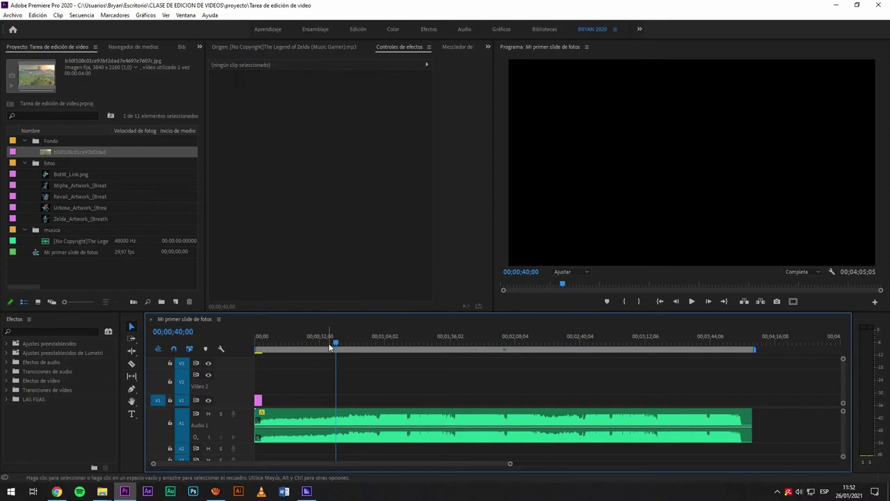
Step: Trim the silent end of the music clip on A1 back to about 00;03;57;14
left_click(350, 427)
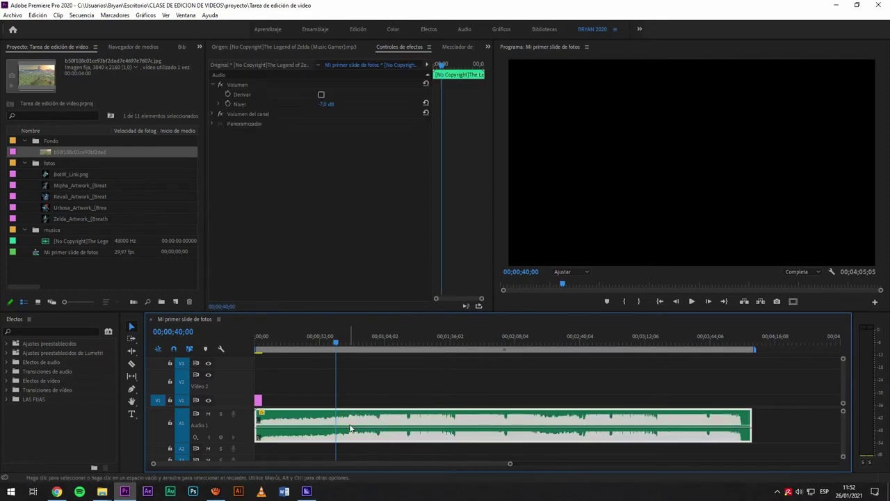
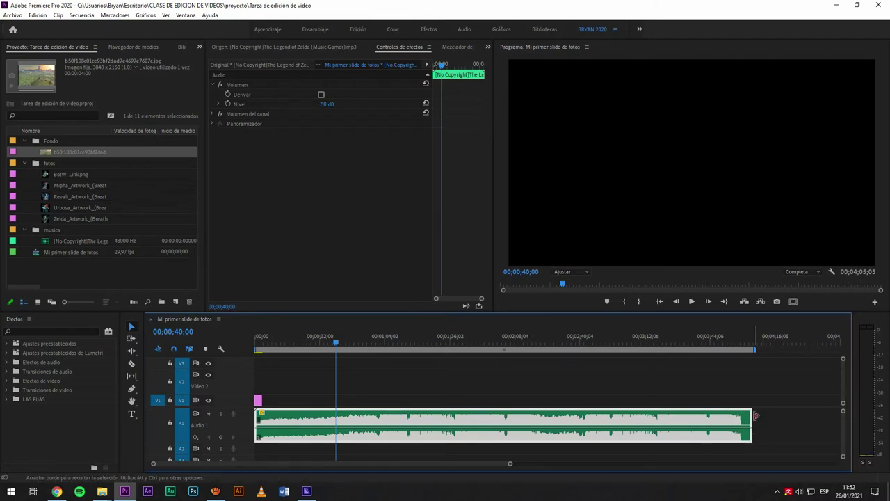
left_click(763, 423)
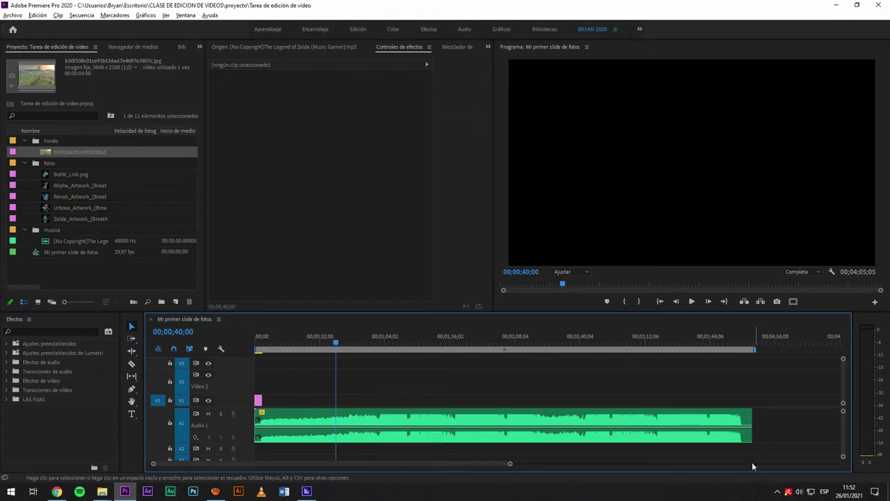
scroll(754, 438, "up", 3, "alt")
scroll(754, 437, "up", 3, "alt")
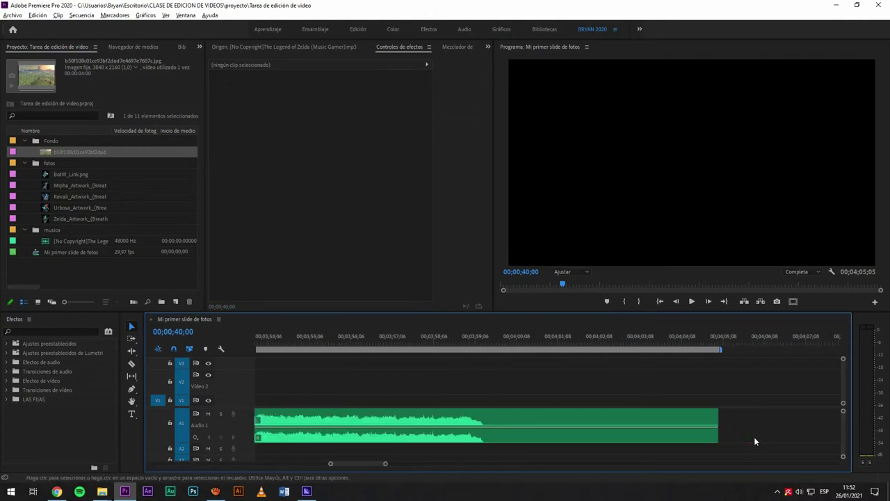
left_click(582, 418)
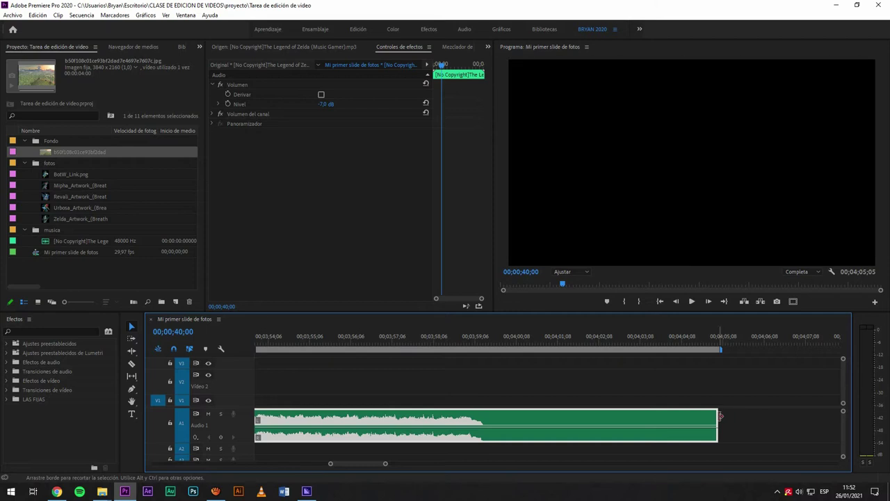
left_click_drag(718, 416, 402, 416)
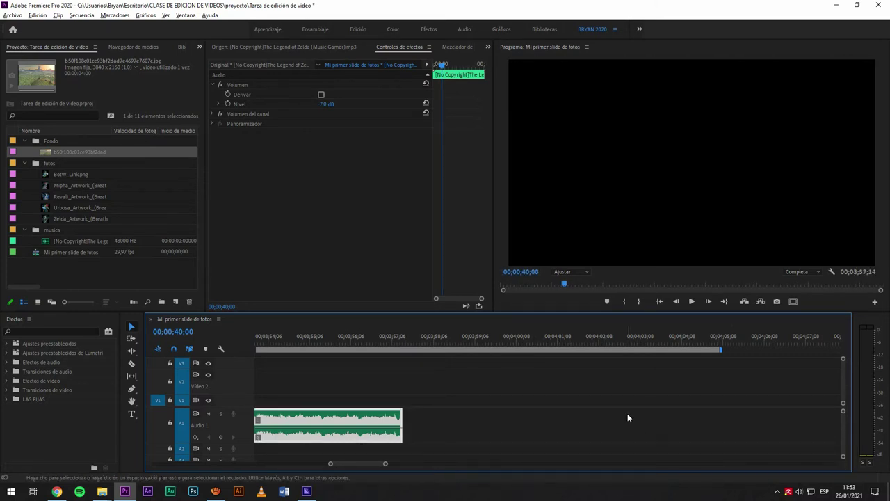
Step: Trim the end of the music clip on A1 to the playhead at 00;00;40;00
scroll(627, 413, "down", 5)
scroll(755, 422, "down", 2)
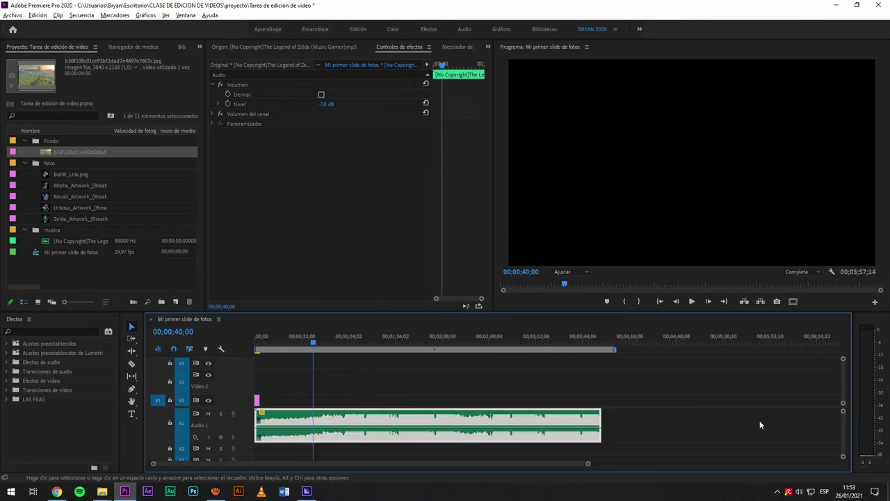
scroll(313, 446, "up", 1)
scroll(351, 447, "down", 1)
left_click_drag(567, 418, 307, 421)
left_click(349, 420)
left_click(289, 422)
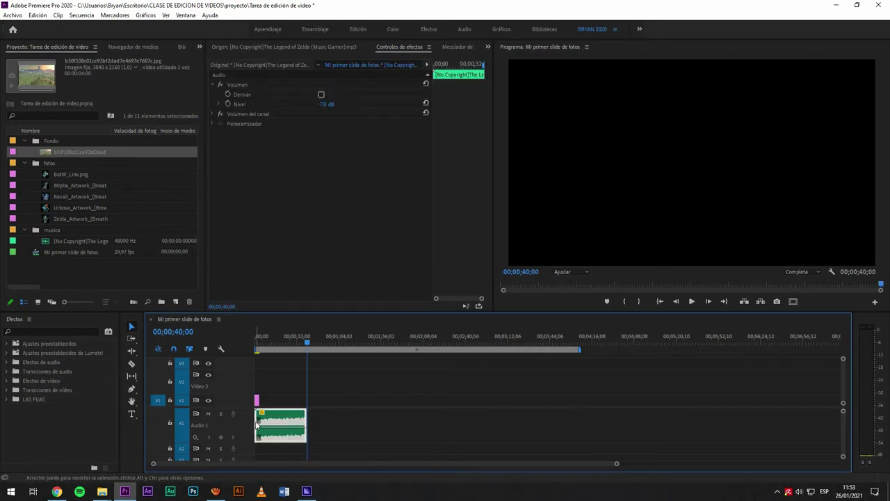
Step: Examine the trimmed music clip and the background image clip on the timeline at several zoom levels
scroll(260, 423, "up", 1)
scroll(264, 421, "up", 4)
scroll(275, 414, "down", 3)
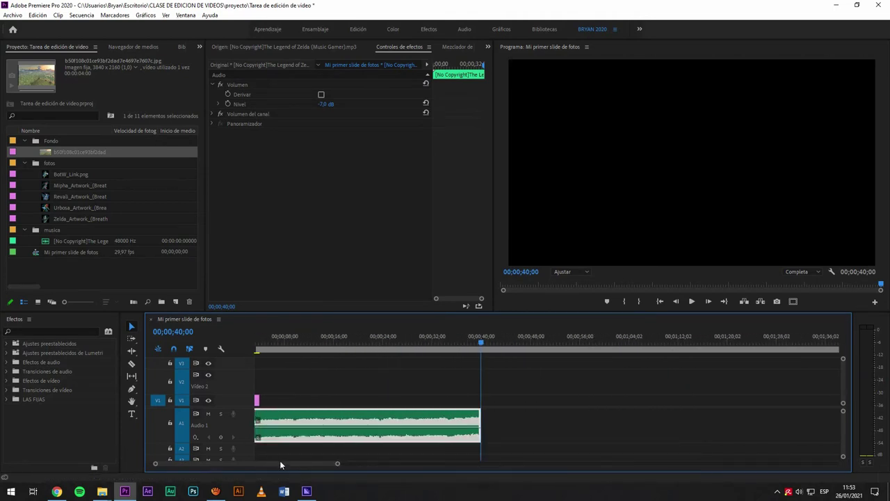
scroll(292, 421, "down", 1)
scroll(292, 421, "up", 3)
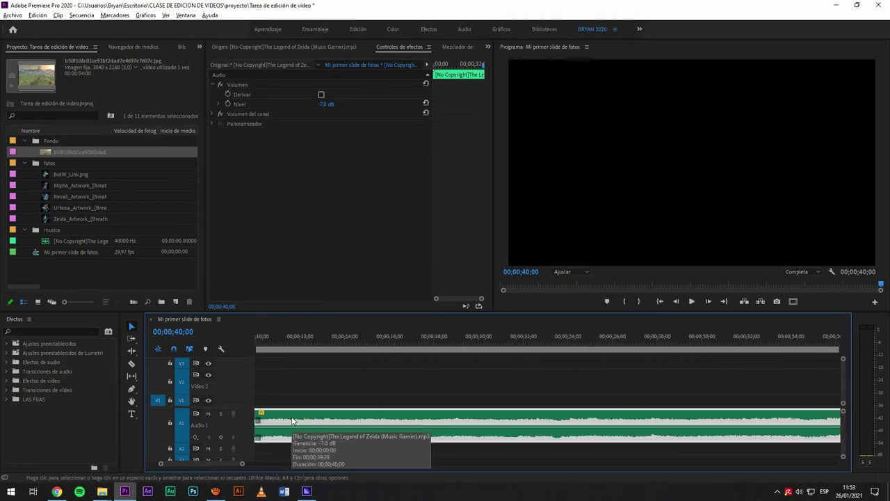
scroll(348, 417, "down", 1)
scroll(348, 418, "down", 1)
scroll(283, 424, "up", 3)
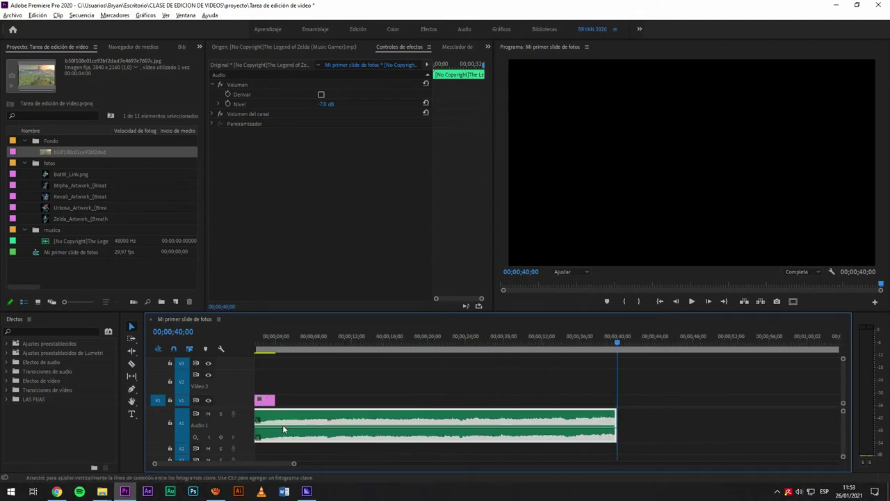
scroll(243, 467, "up", 1)
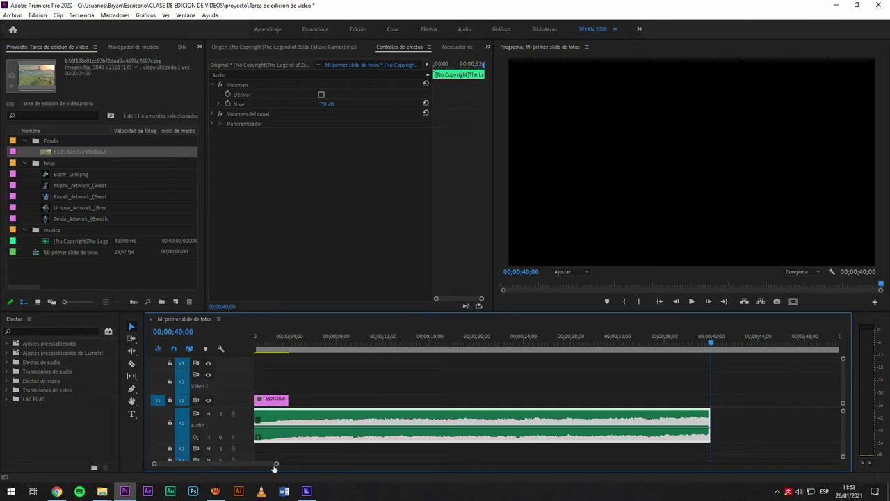
left_click_drag(277, 465, 442, 466)
left_click_drag(246, 457, 285, 466)
key("minus")
key("minus")
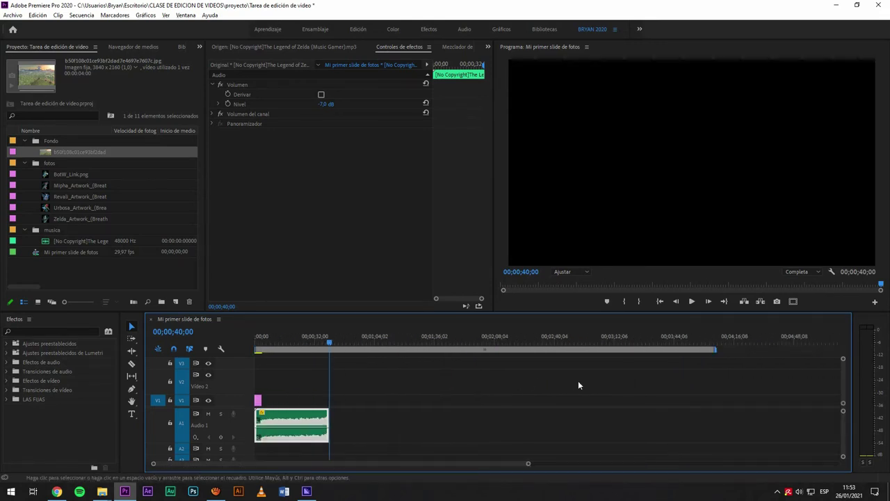
Step: Shorten the work area to the music's end at 00;00;40;00 and return the playhead to the sequence start
left_click(743, 345)
left_click_drag(325, 342, 229, 363)
left_click_drag(528, 464, 241, 464)
Step: Extend the background image clip on V1 to the end of the music clip at 00;00;40;00
left_click(308, 402)
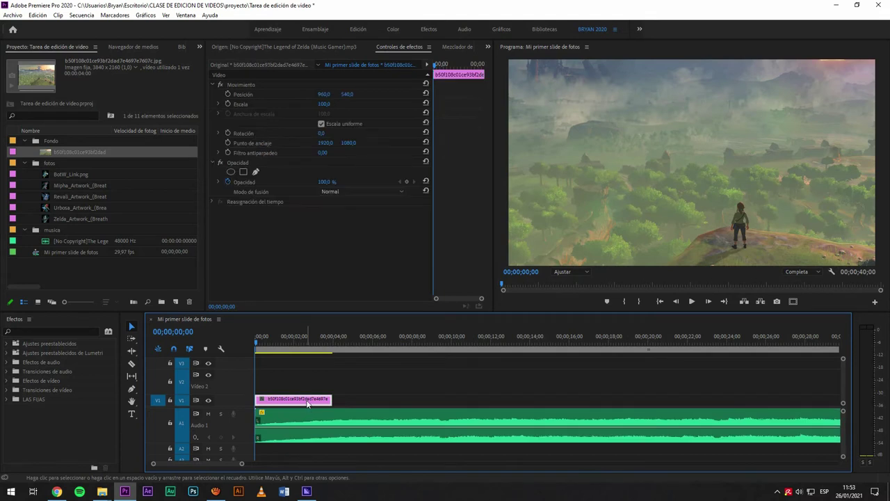
key("minus")
key("minus")
left_click(295, 341)
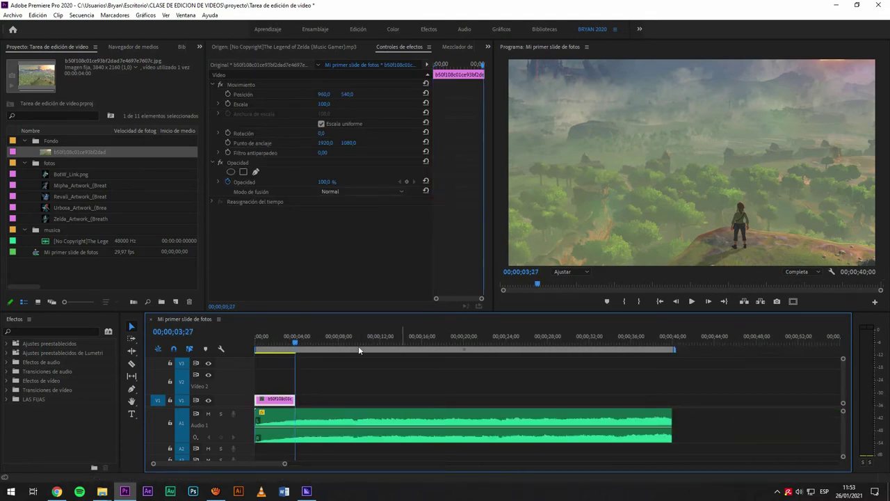
left_click_drag(357, 404, 672, 401)
Step: Fit the background image clip to the frame with Ajustar al tamaño de fotograma
key("space")
right_click(491, 401)
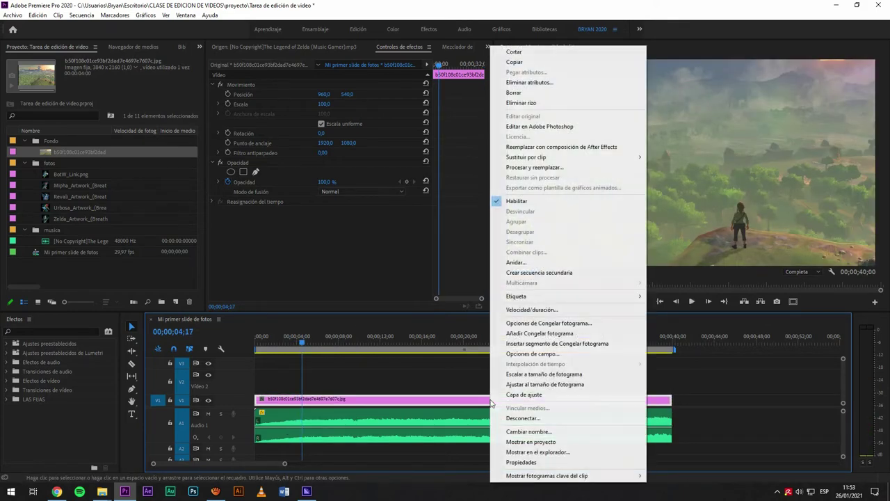
left_click(516, 387)
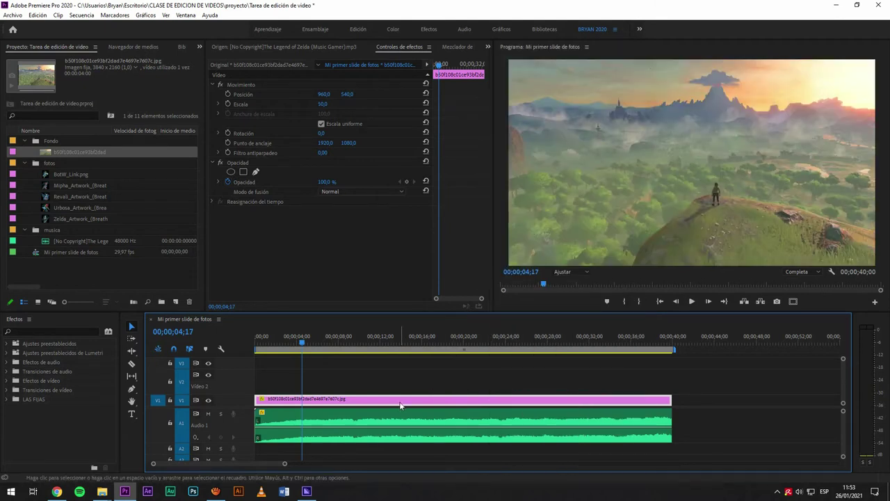
Step: Play the sequence from its start to check the fitted background image together with the music
key("space")
key("Home")
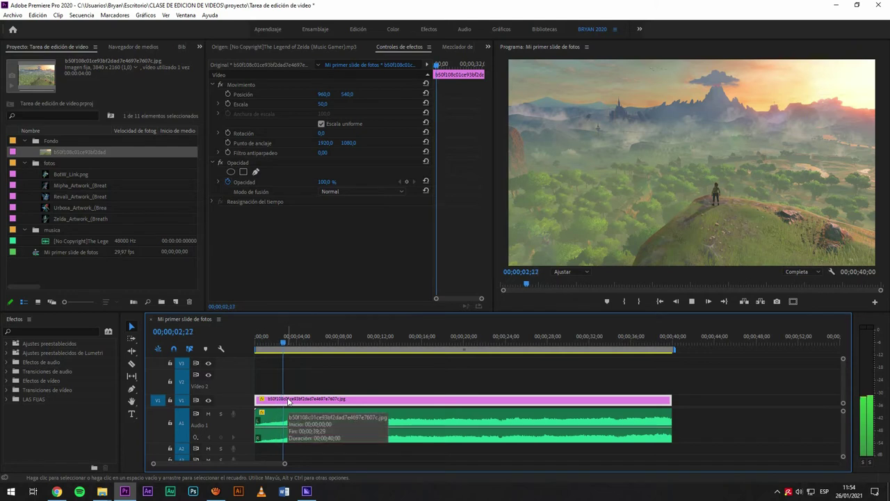
left_click(320, 413)
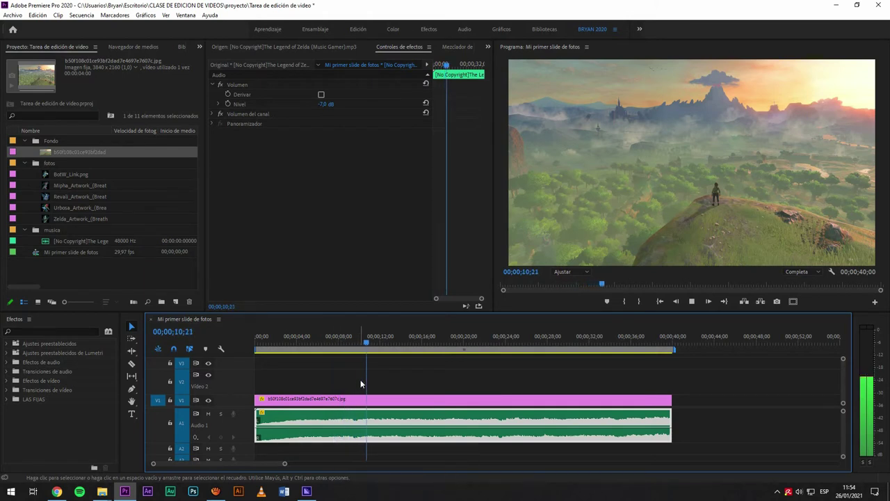
left_click_drag(292, 350, 311, 355)
left_click(326, 394)
key("Home")
left_click(293, 398)
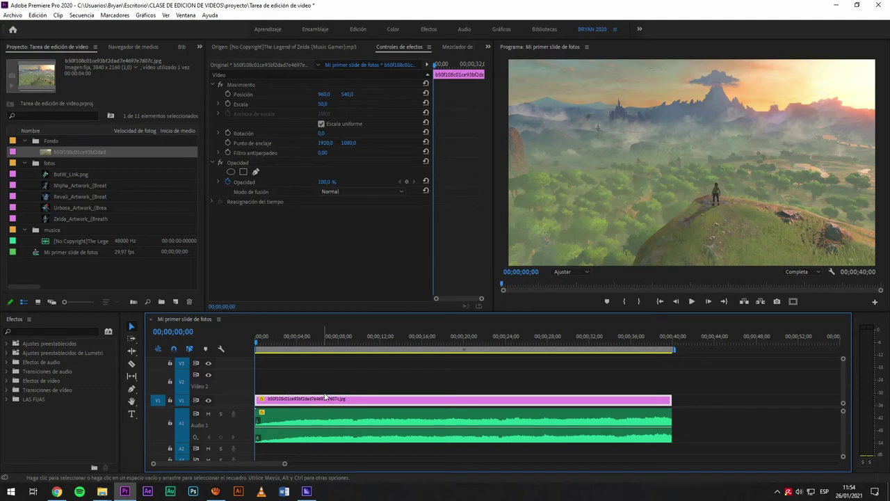
left_click(341, 369)
key("space")
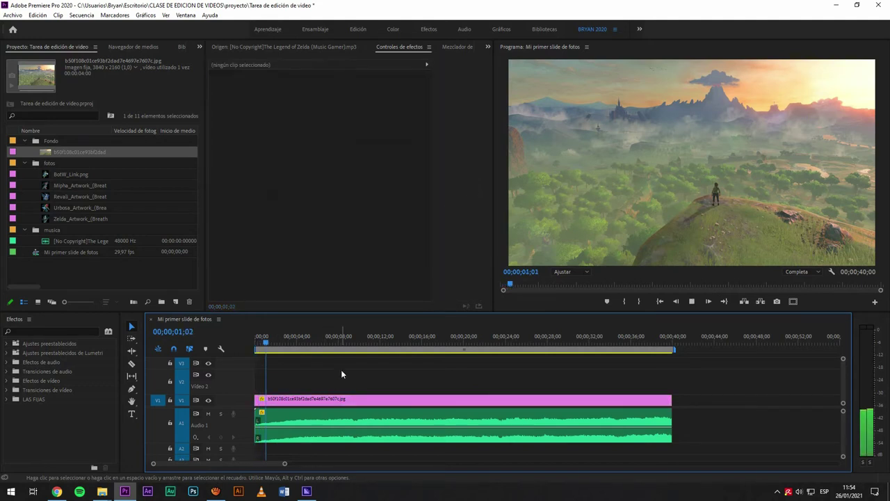
Step: Enable Escala animation on the background image clip at 00;00;01;23 and widen the effect controls area
left_click(341, 400)
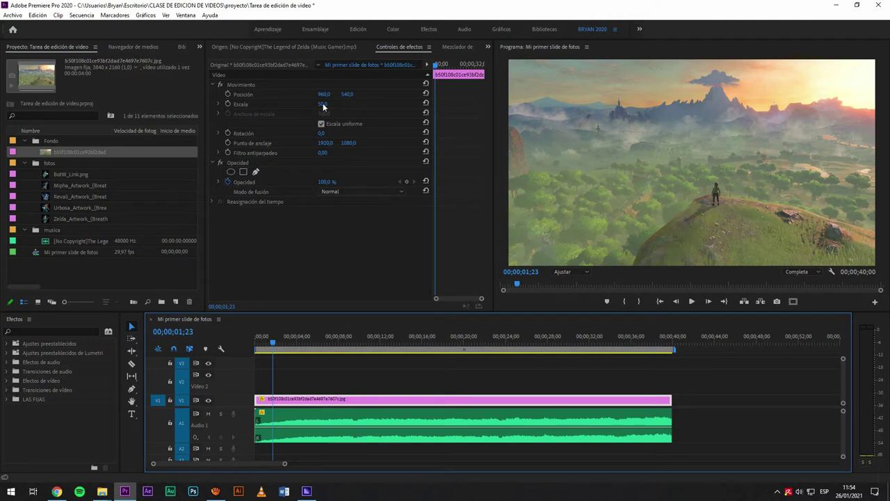
left_click(226, 105)
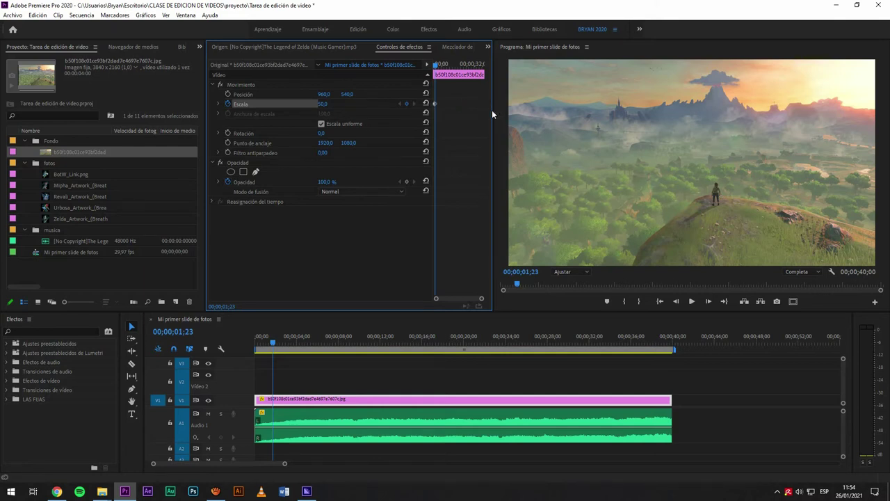
left_click_drag(493, 110, 544, 115)
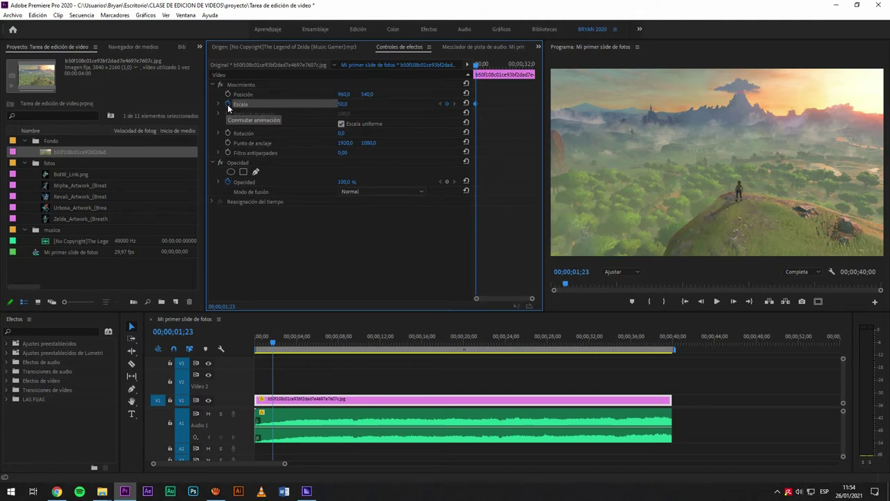
Step: Turn off the background image's Escala animation, accepting the keyframe deletion, and enable it again
left_click(228, 105)
key("Tab")
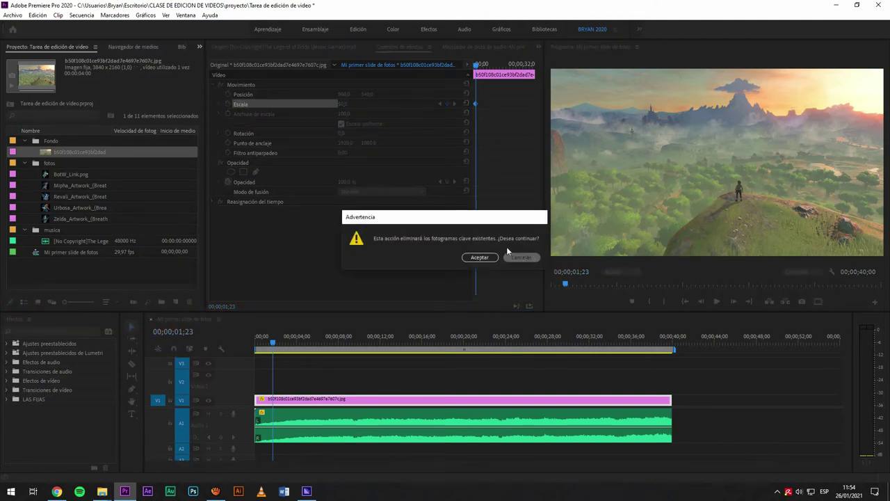
key("Return")
left_click(228, 104)
left_click(479, 259)
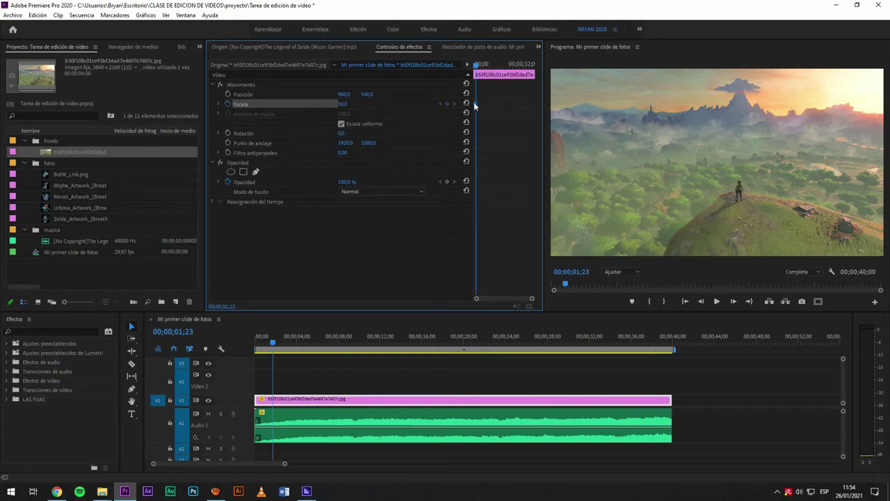
Step: Move the Escala keyframe and the playhead to about 00;00;16;19, enlarging the keyframe area for it
left_click_drag(472, 108, 432, 97)
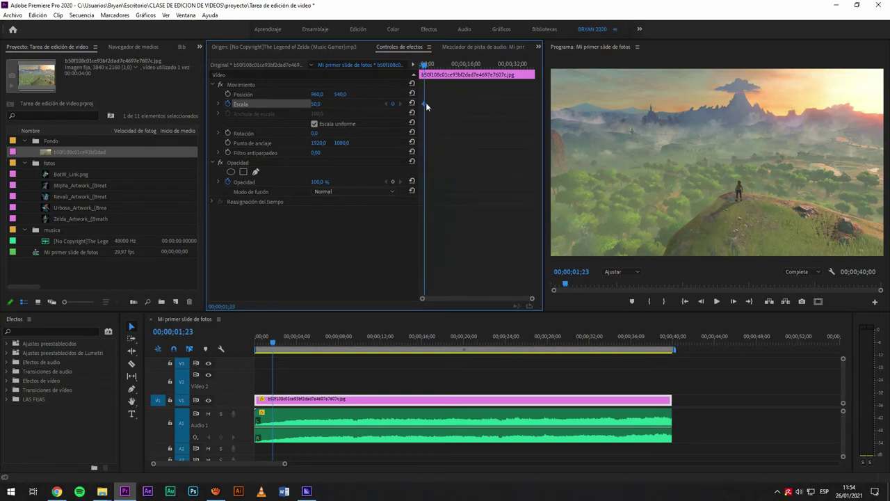
left_click_drag(426, 103, 467, 105)
left_click_drag(423, 70, 467, 74)
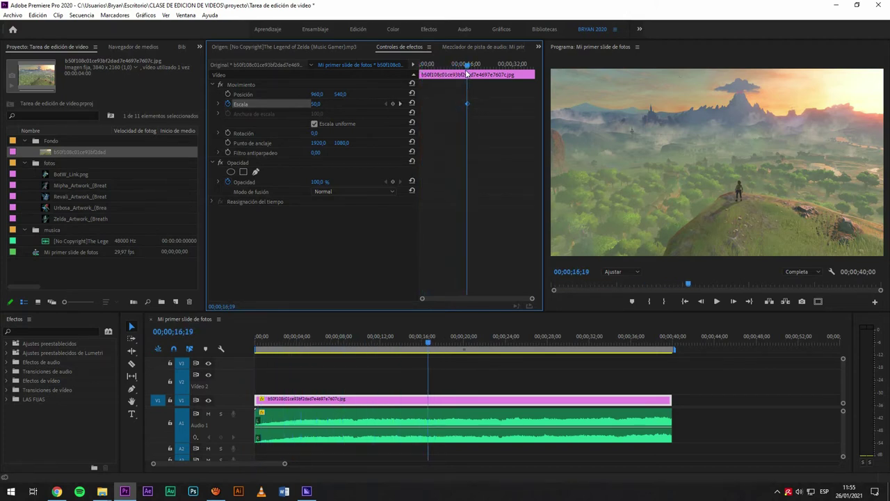
left_click(323, 104)
key("Return")
left_click(331, 104)
key("Return")
left_click_drag(448, 64, 470, 73)
left_click(660, 403)
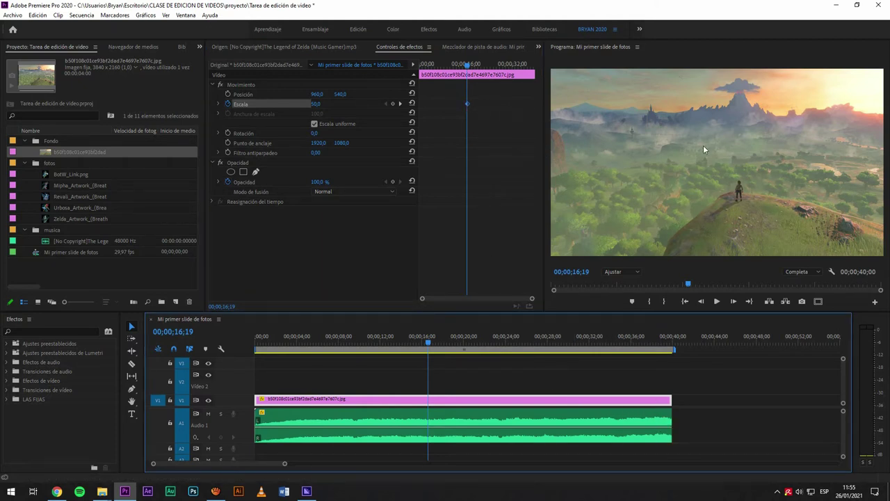
Step: Move the existing Escala keyframe to the end of the image clip and add another at 00;00;16;19
left_click(476, 108)
left_click_drag(467, 104, 542, 106)
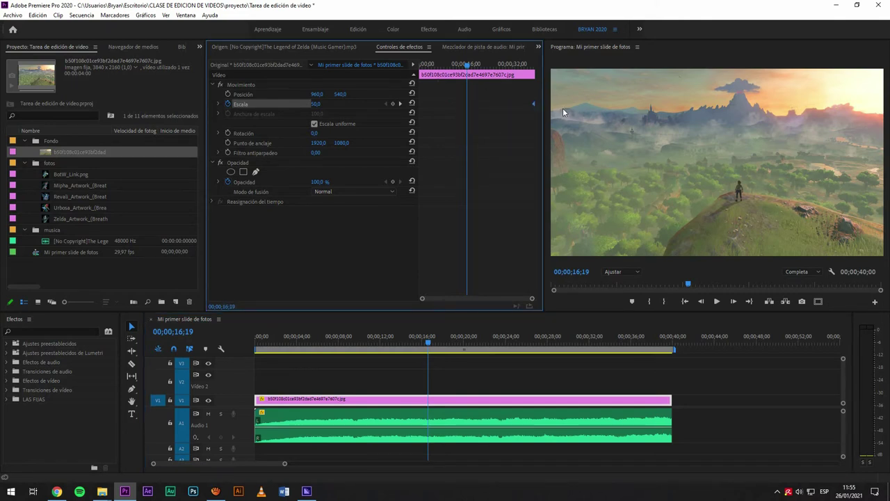
left_click(393, 102)
Step: Set Escala at the 00;00;16;19 keyframe to 60, then increase it to 108
left_click(322, 104)
type("60")
key("Return")
left_click_drag(316, 104, 346, 105)
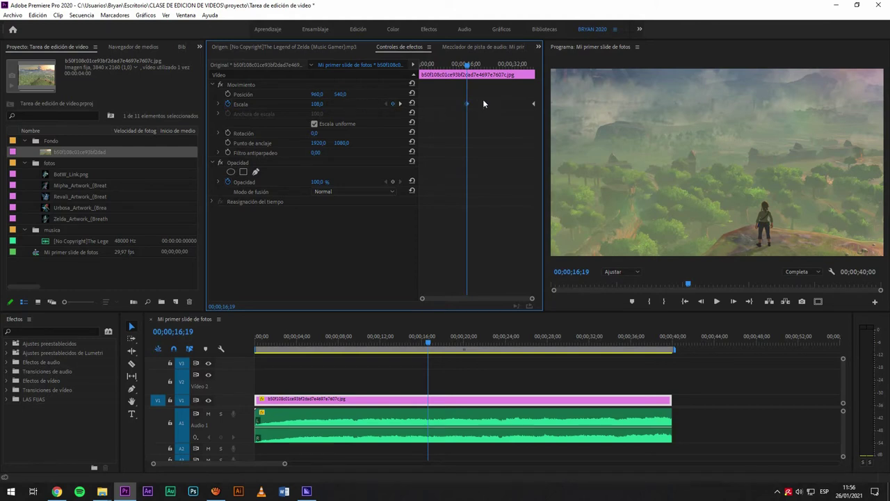
Step: Set Escala at the 00;00;16;19 keyframe to 100
left_click(533, 105)
left_click(317, 104)
type("100")
key("Return")
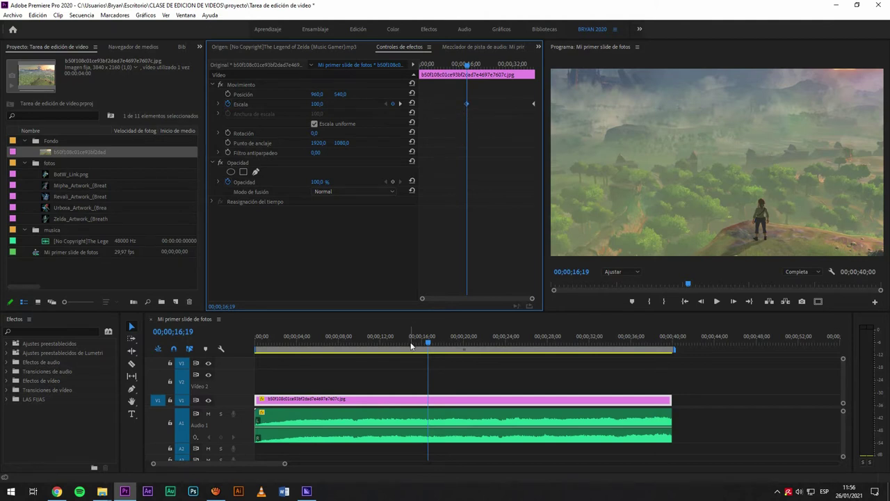
Step: Play the sequence from 00;00;16;19 to preview the background image's slow zoom-out
left_click(443, 376)
left_click(437, 401)
key("space")
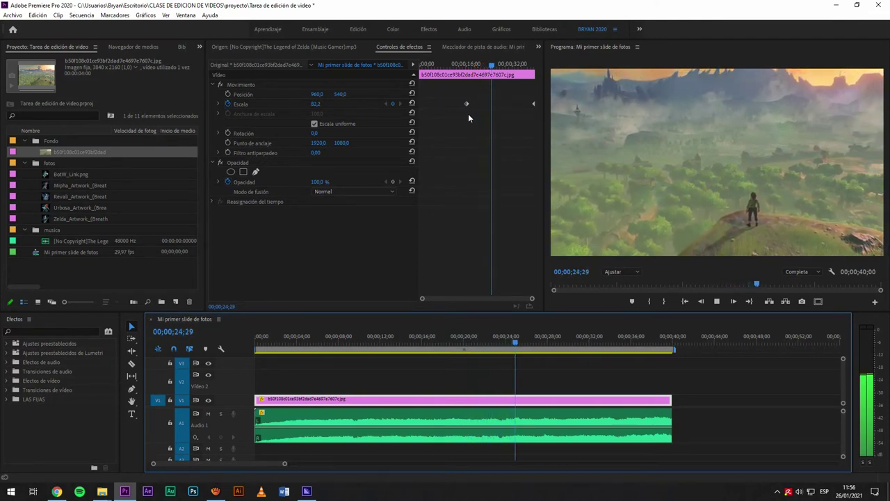
key("space")
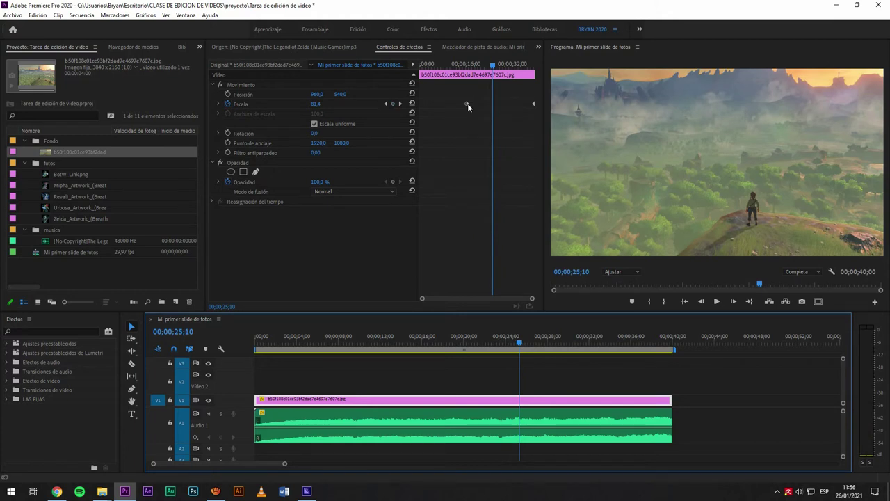
Step: Move the last Escala keyframe from the clip's end to about 00;00;24 and play the shortened zoom-out
left_click_drag(533, 103, 494, 104)
left_click_drag(467, 67, 465, 68)
key("space")
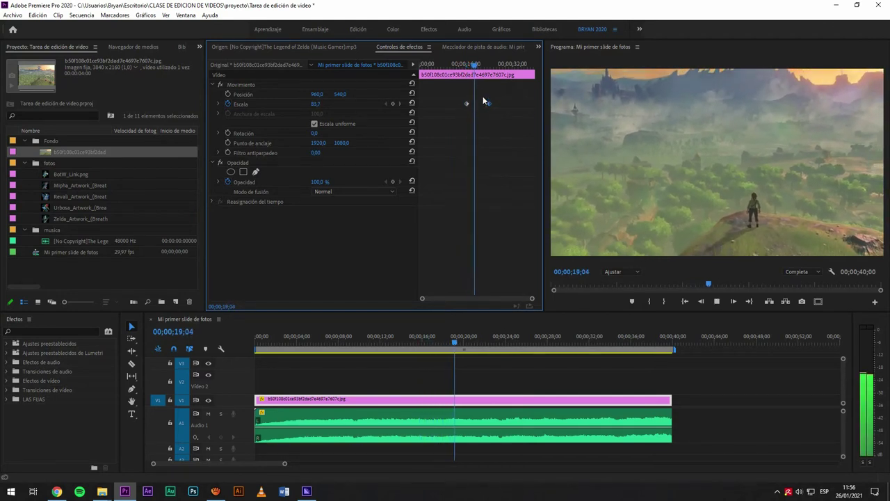
key("space")
Step: Move the last Escala keyframe close to the first one, at about 00;00;19, and play the faster zoom-out
left_click_drag(489, 104, 475, 103)
left_click(466, 67)
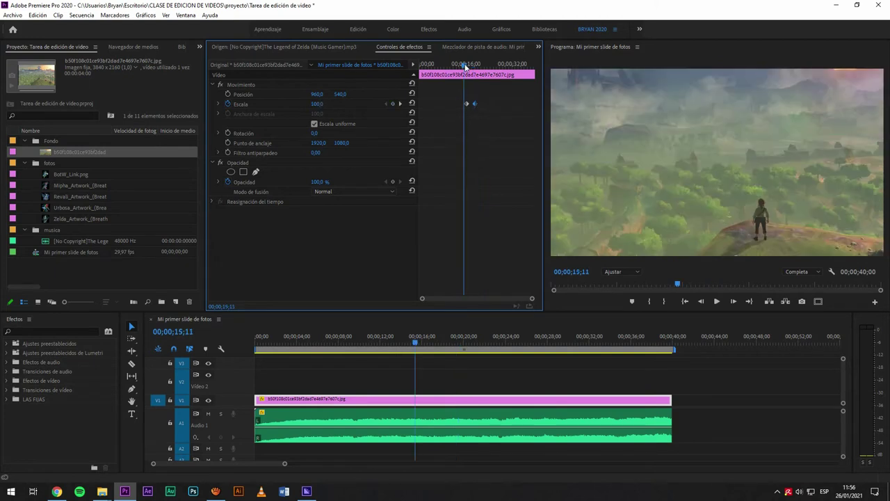
key("space")
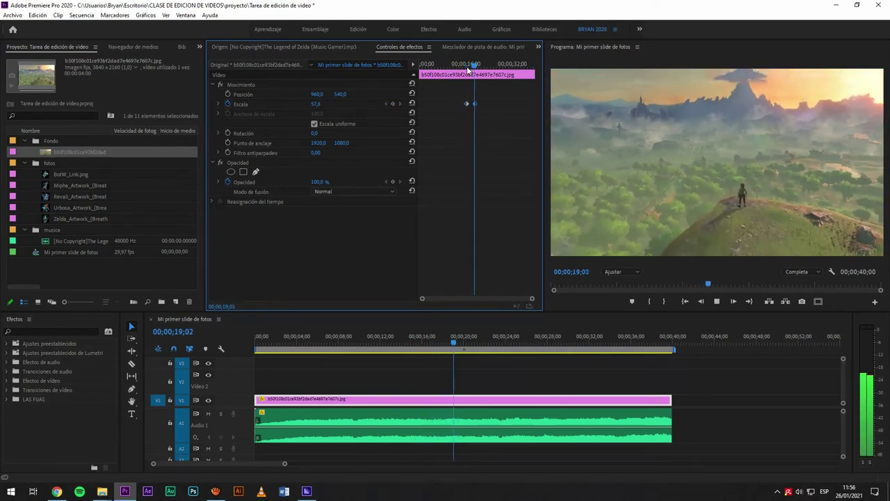
key("space")
Step: Review the fast zoom-out by playing from 00;00;07;16 and again from 00;00;13;18 through both Escala keyframes
left_click(442, 64)
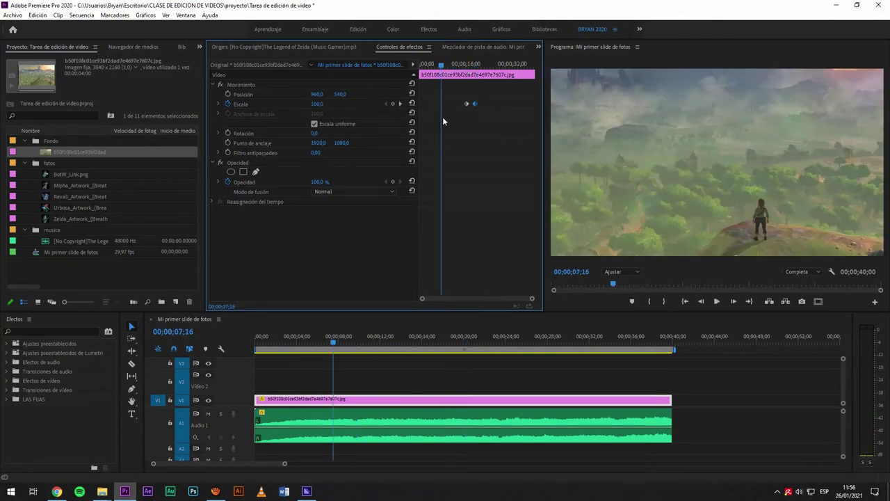
key("space")
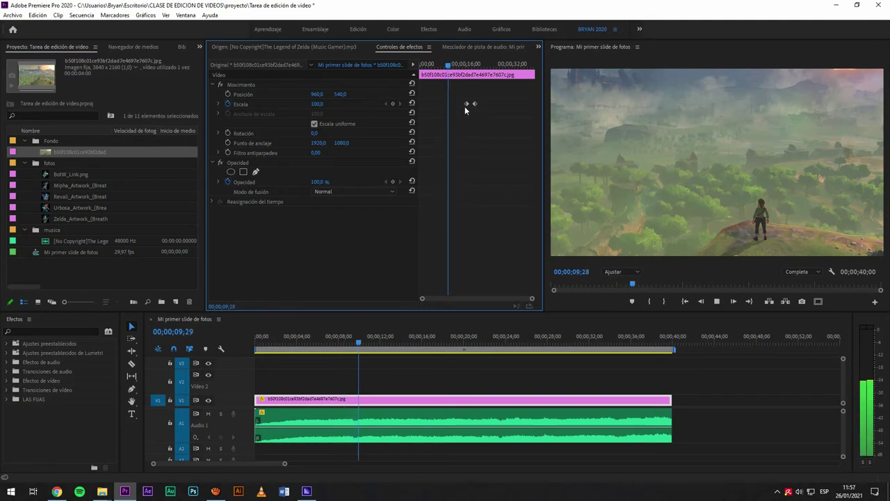
key("space")
left_click(464, 64)
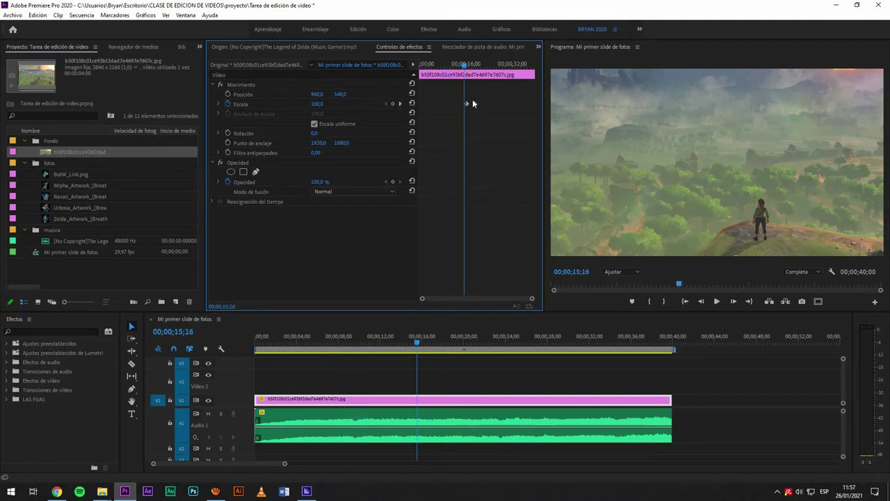
left_click(460, 64)
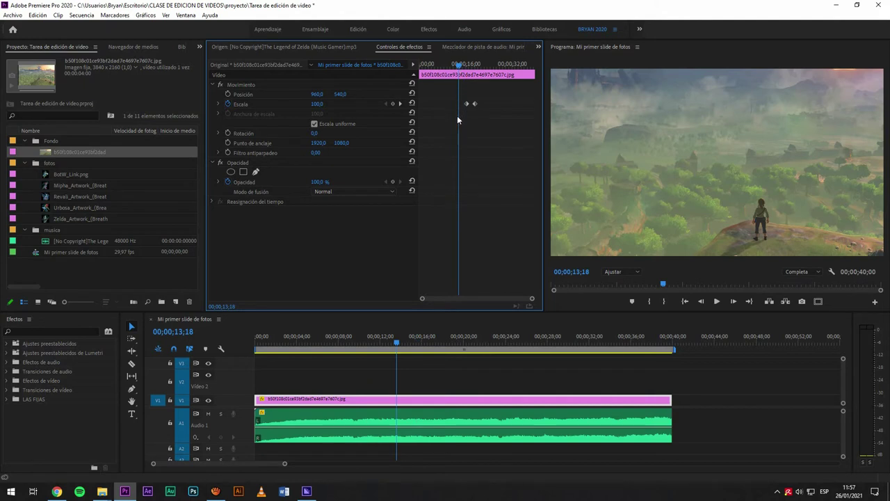
key("space")
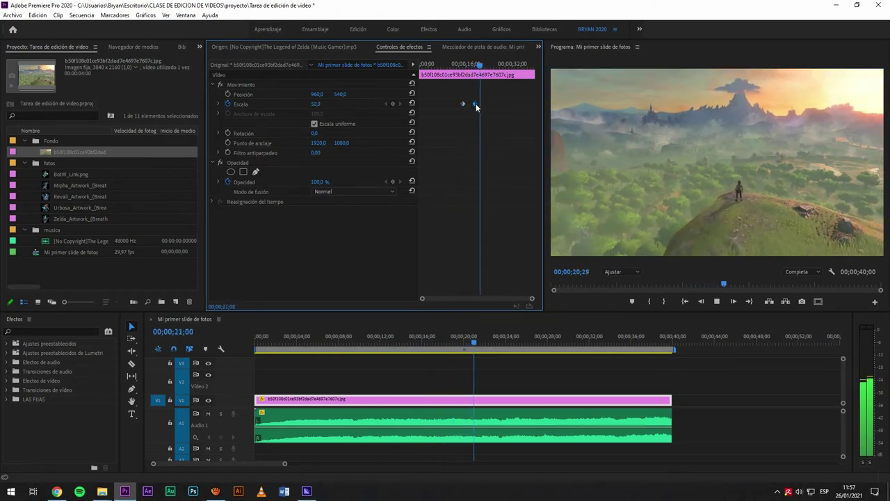
key("space")
Step: Spread the Escala keyframes to the start and end of the image clip and play from the beginning
left_click_drag(475, 104, 424, 103)
key("Home")
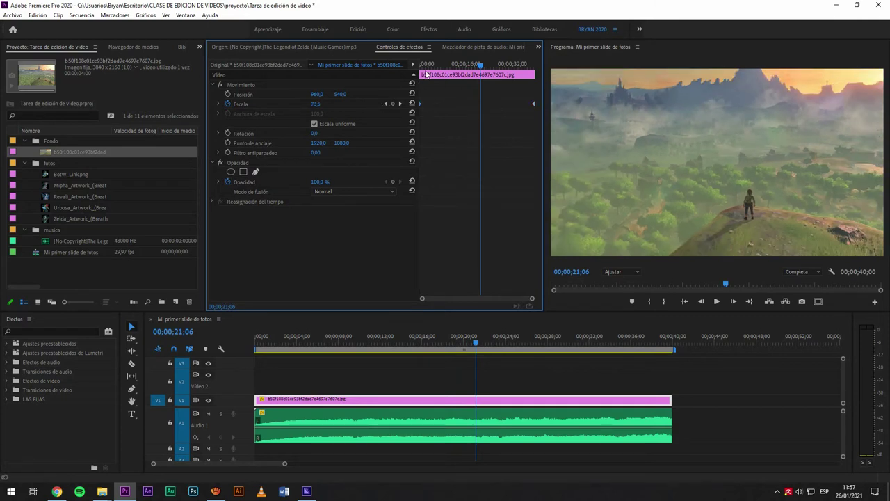
key("space")
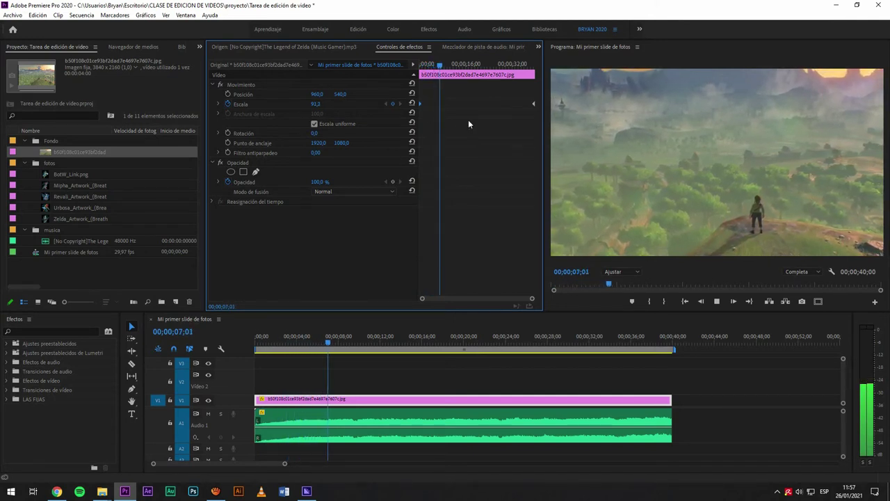
key("space")
Step: Move the first Escala keyframe to 00;00;11;27 and the last to 00;00;20;14, and play the retimed zoom
left_click(419, 103)
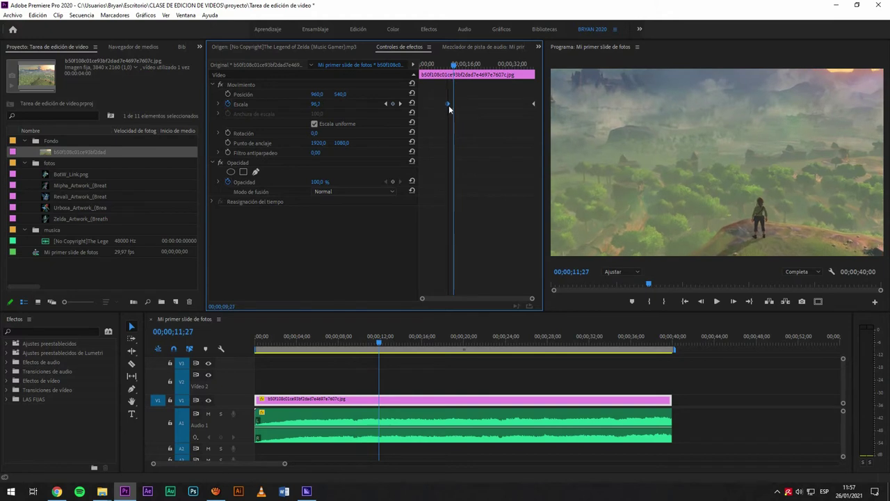
left_click_drag(533, 105, 479, 105)
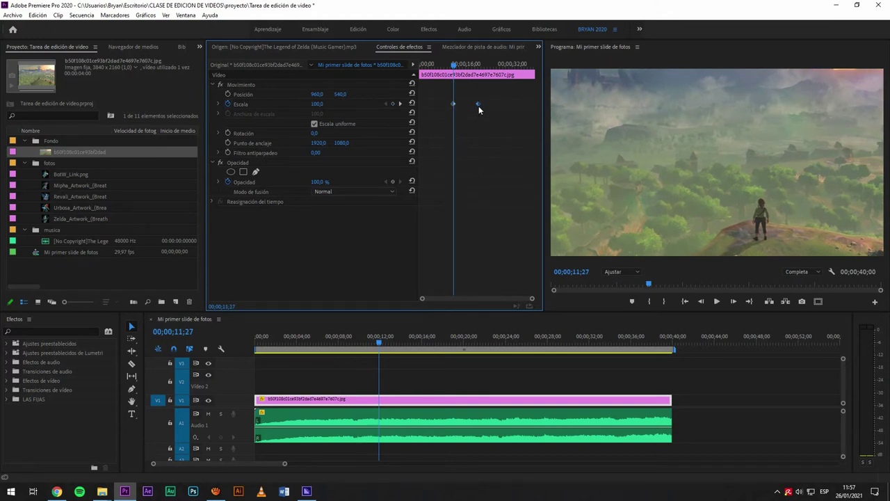
key("space")
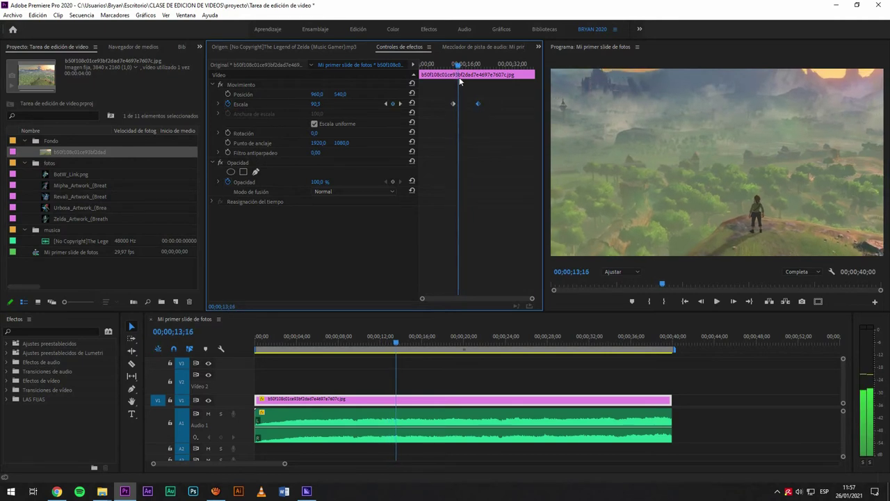
key("space")
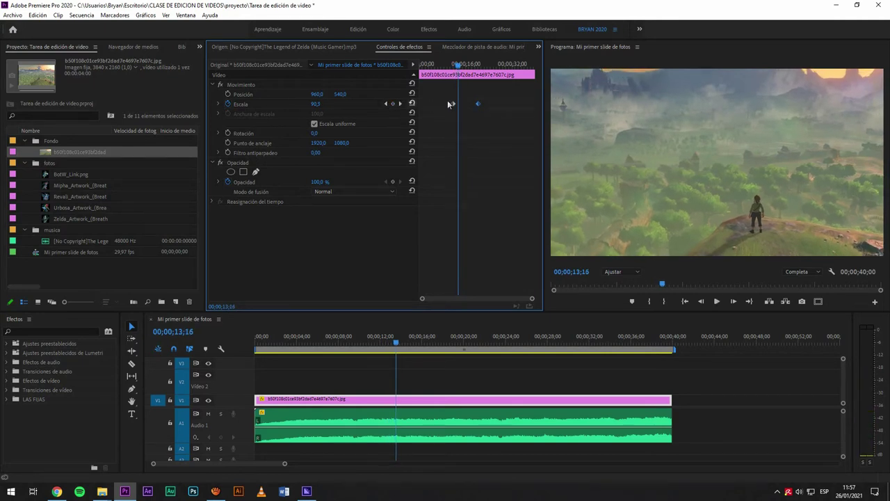
Step: Save the project and jump back and forth between the two Escala keyframes with the keyframe navigation
left_click(461, 65)
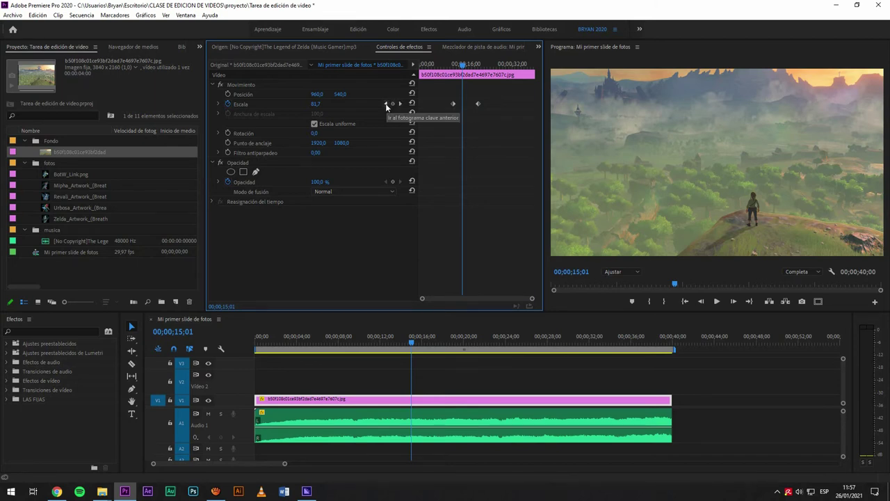
key("ctrl+s")
left_click(398, 103)
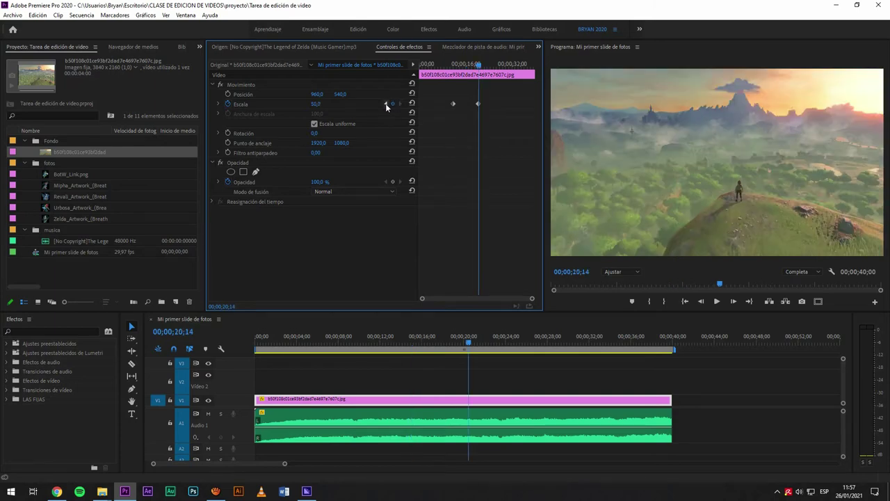
left_click(386, 104)
left_click(402, 104)
left_click(387, 103)
left_click(400, 104)
left_click(386, 103)
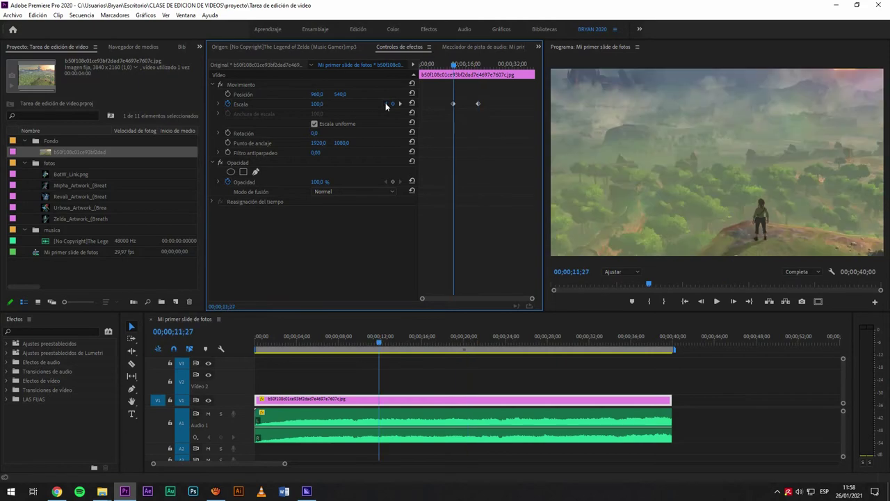
left_click(400, 104)
left_click(386, 104)
left_click(400, 103)
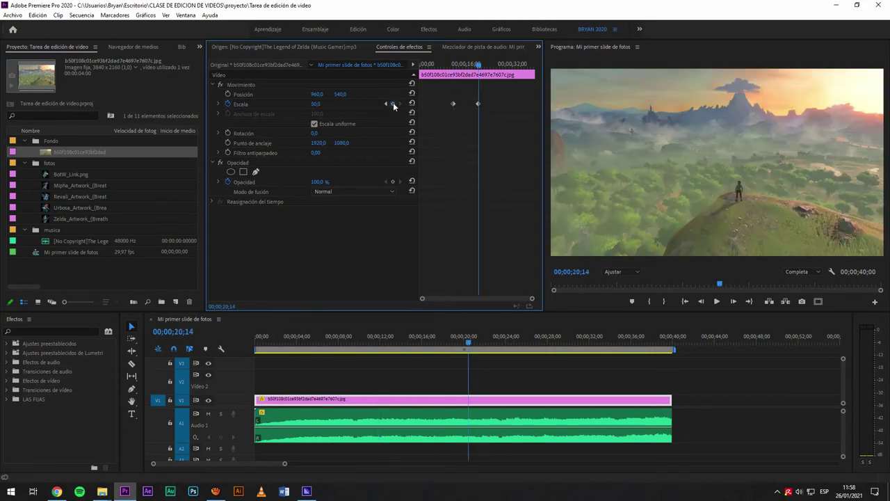
Step: Place the playhead exactly on the first Escala keyframe, enable Posición animation there and set Posición to 752, 236
left_click(453, 66)
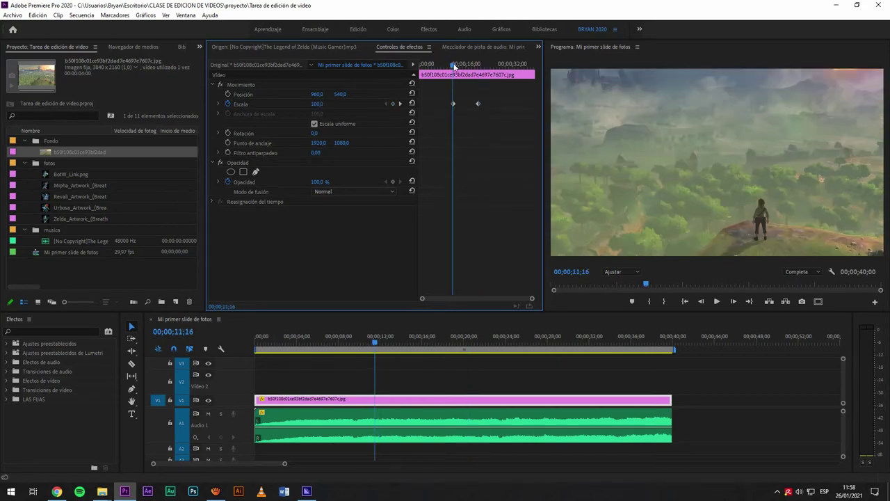
mouse_move(456, 66)
left_mouse_down()
mouse_move(444, 67)
mouse_move(452, 75)
left_mouse_up()
left_click(401, 103)
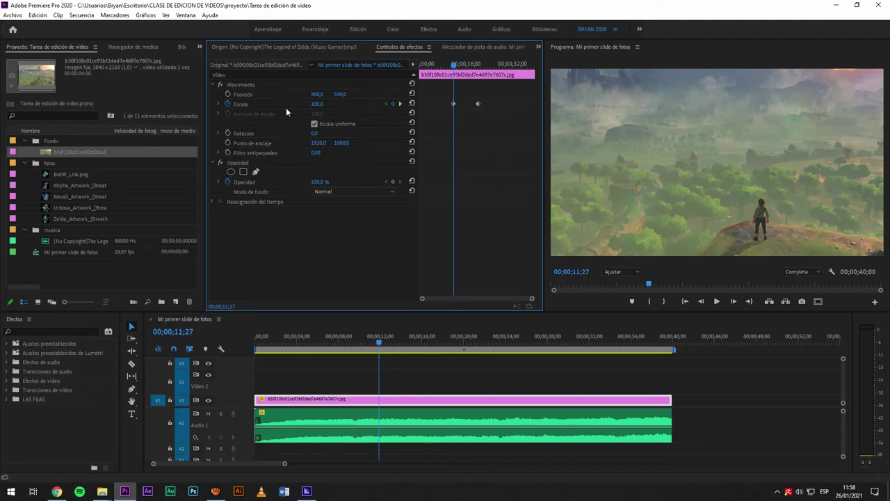
left_click(227, 95)
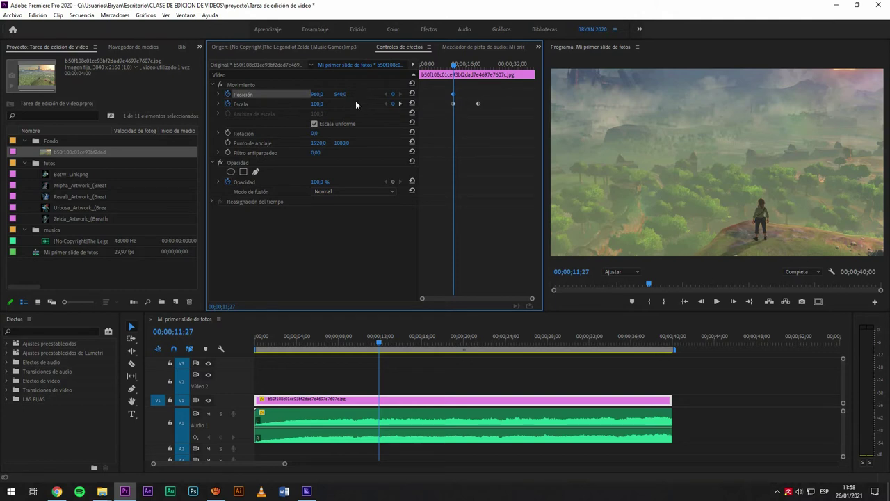
left_click_drag(340, 98, 210, 85)
mouse_move(340, 95)
left_mouse_down()
mouse_move(312, 93)
mouse_move(330, 97)
left_mouse_up()
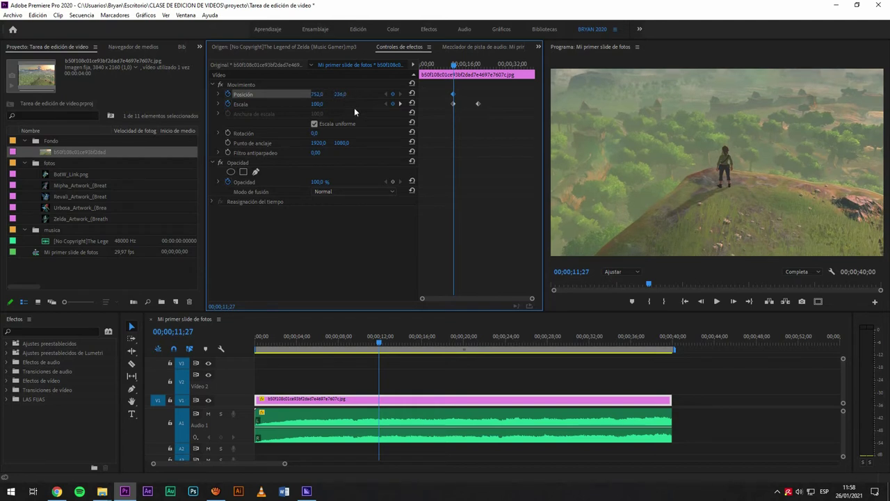
Step: Show the safe margins in the Program monitor and set Posición at 00;00;11;27 to 747, 209
left_click(621, 108)
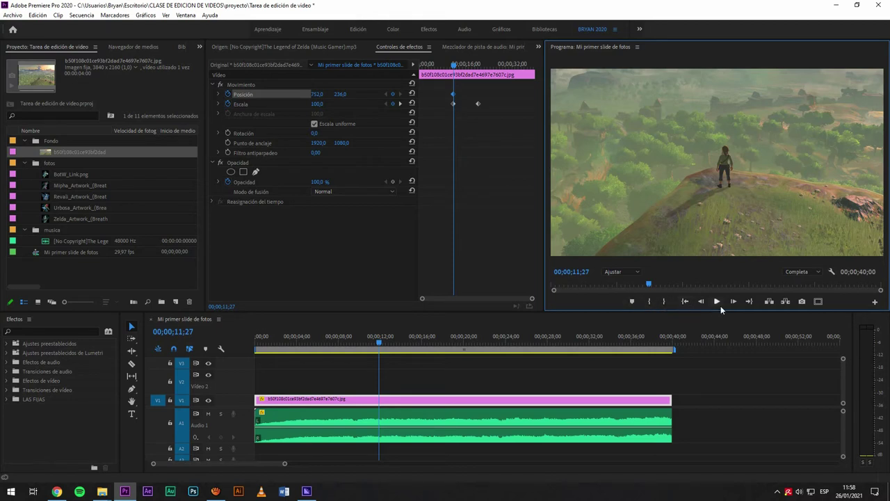
left_click(819, 302)
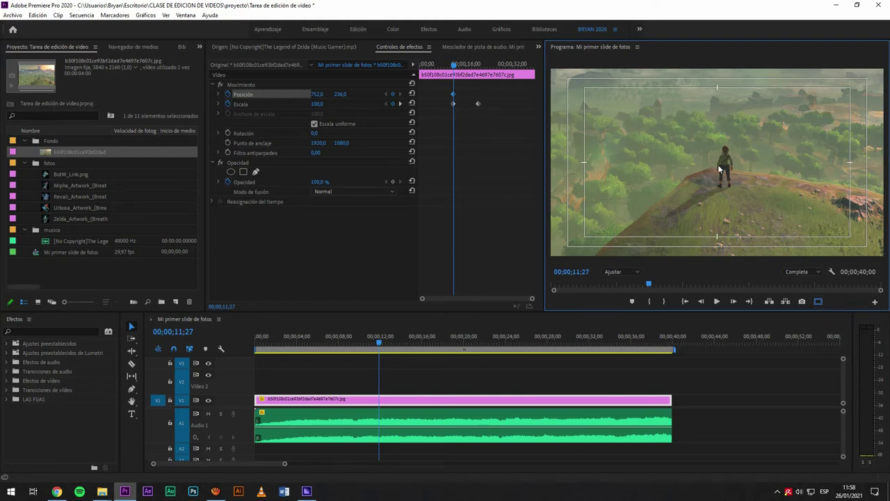
left_click_drag(319, 94, 344, 93)
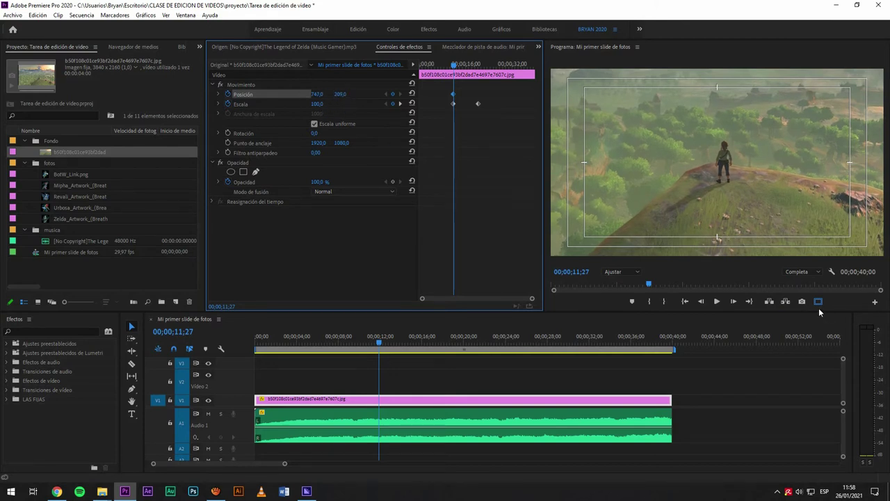
Step: Look up the Márgenes seguros button in the Program monitor's button editor and cancel without changes
left_click(829, 303)
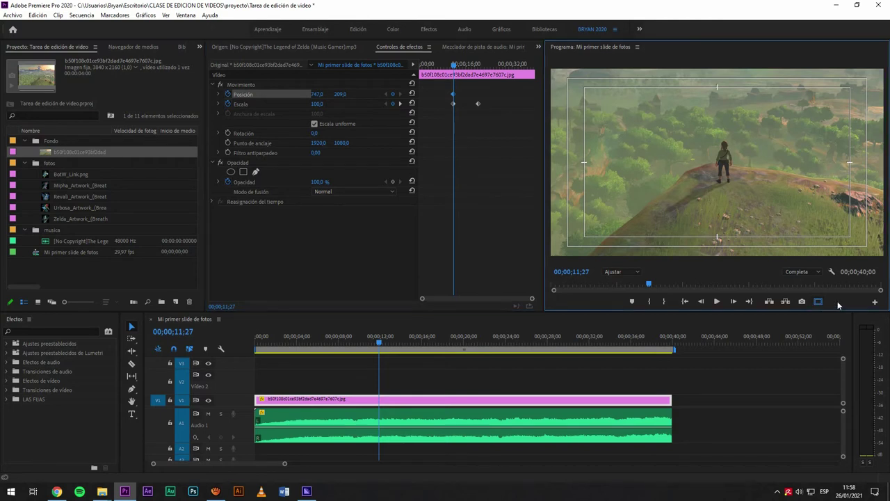
left_click(876, 304)
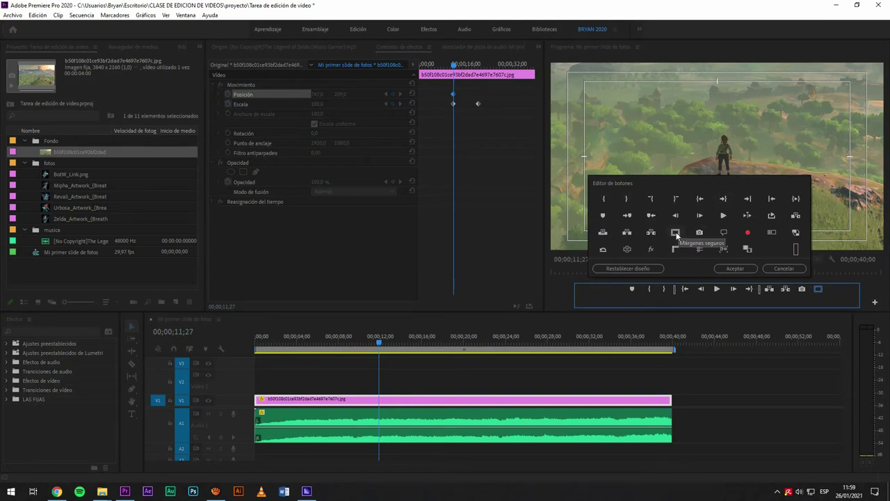
left_click(780, 269)
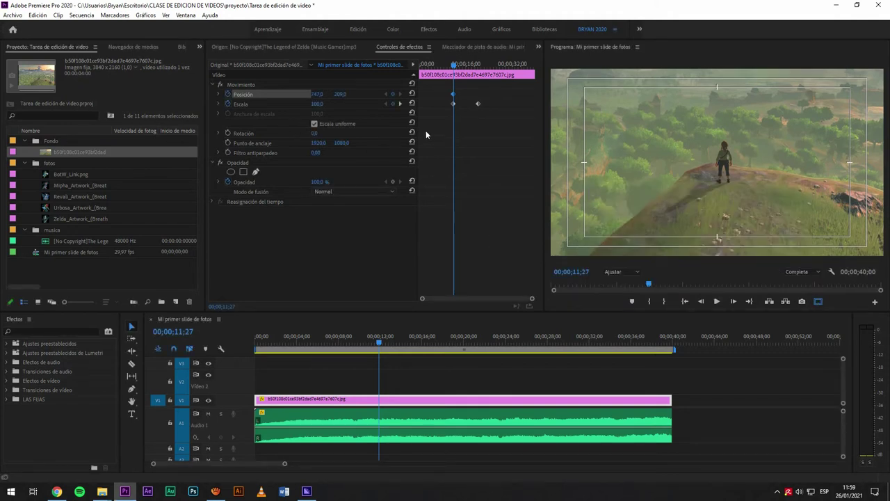
Step: Play the sequence through both Escala keyframes to check the framing with the single Posición keyframe
left_click(454, 94)
left_click_drag(453, 77, 429, 78)
key("space")
left_click(454, 65)
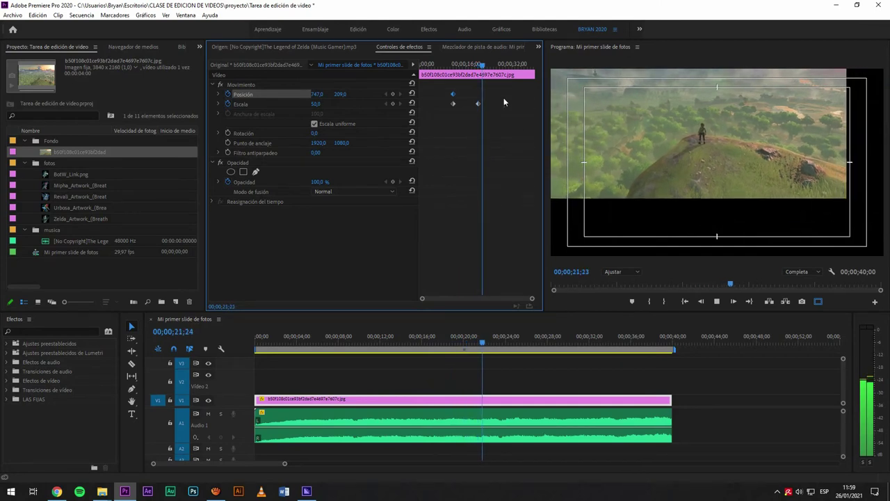
Step: Set the background image's Position to 960, 540 at its second Scale keyframe
mouse_move(478, 62)
left_mouse_down()
mouse_move(455, 64)
mouse_move(471, 65)
left_mouse_up()
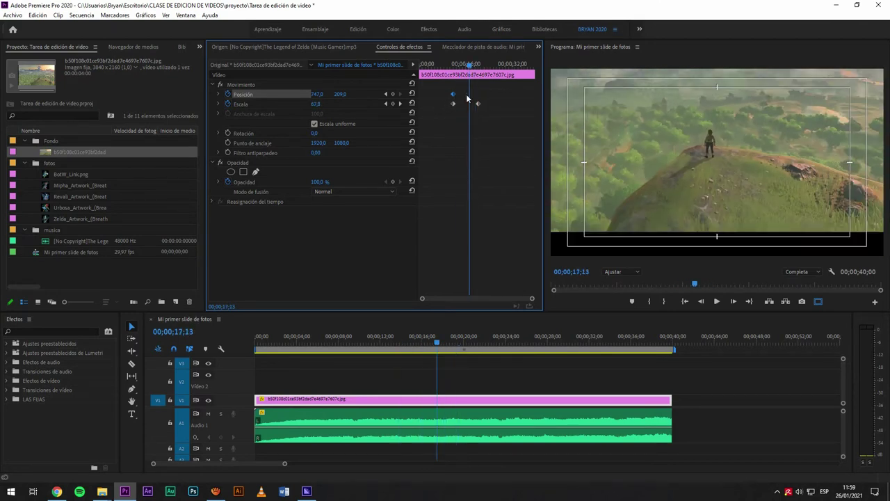
left_click(402, 102)
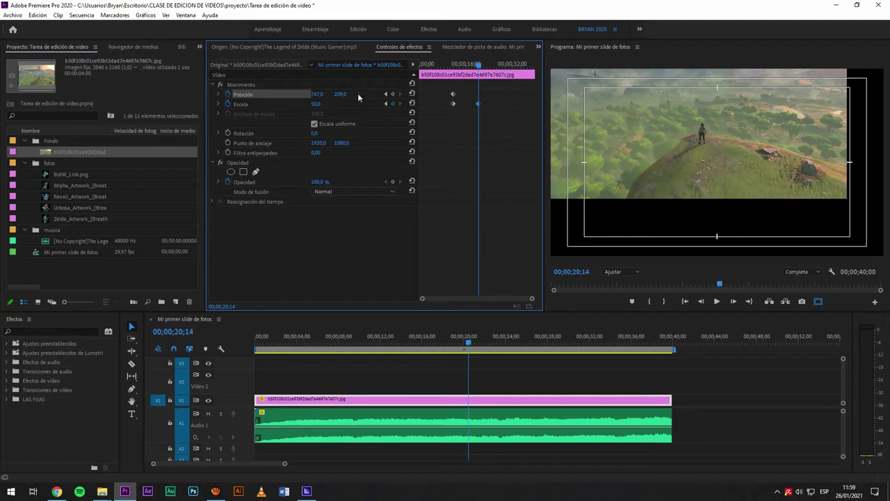
left_click_drag(345, 97, 370, 101)
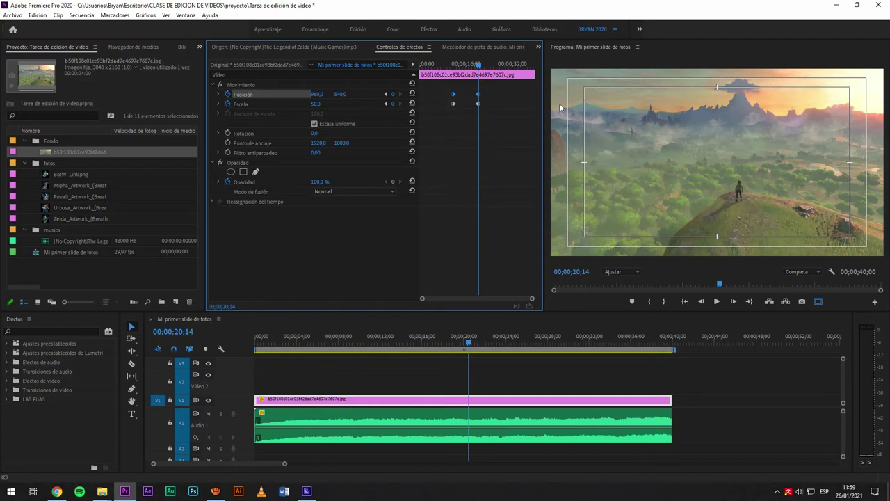
left_click_drag(318, 94, 332, 94)
Step: Play back the background image's Position and Scale animation, including from the beginning of the sequence
mouse_move(453, 67)
left_mouse_down()
mouse_move(483, 66)
mouse_move(455, 68)
left_mouse_up()
key("space")
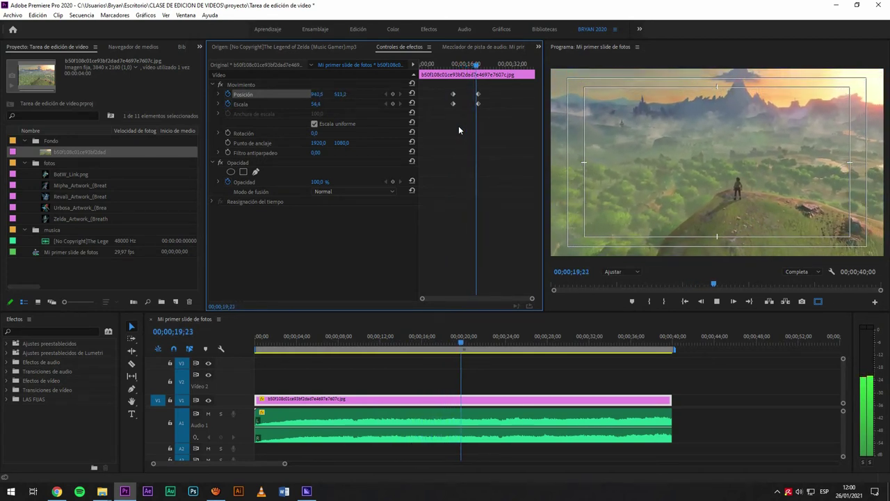
key("space")
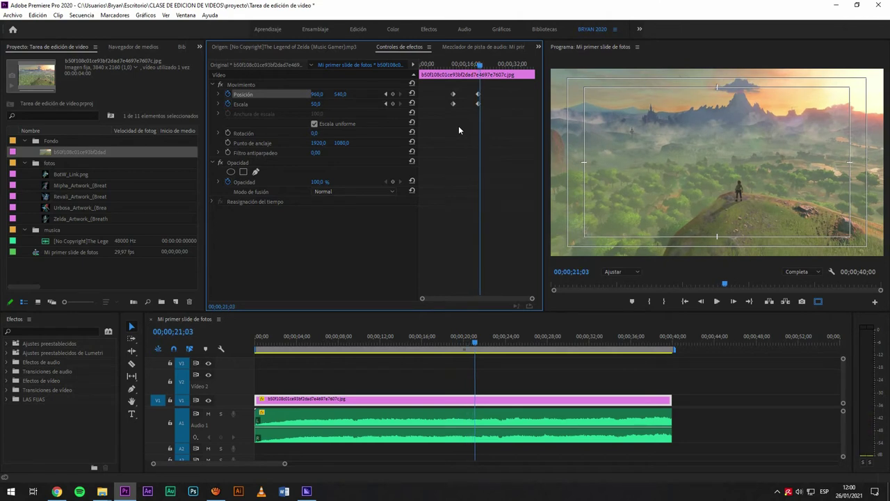
left_click_drag(433, 64, 414, 66)
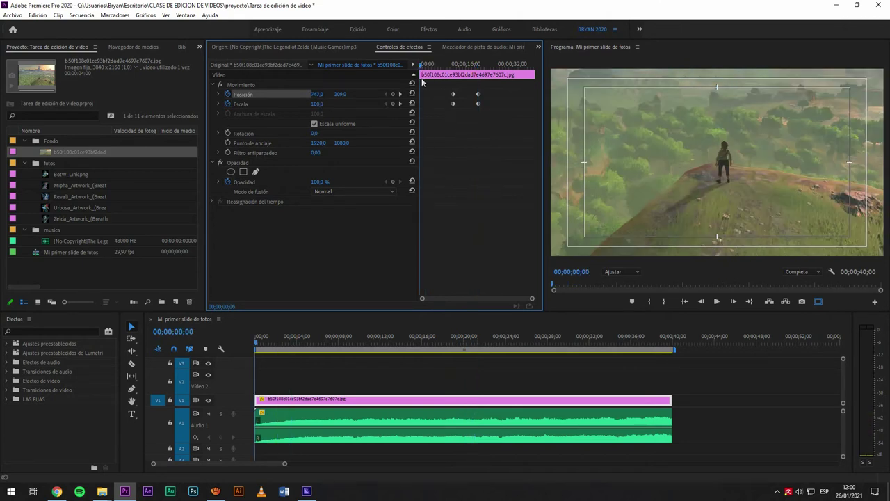
key("space")
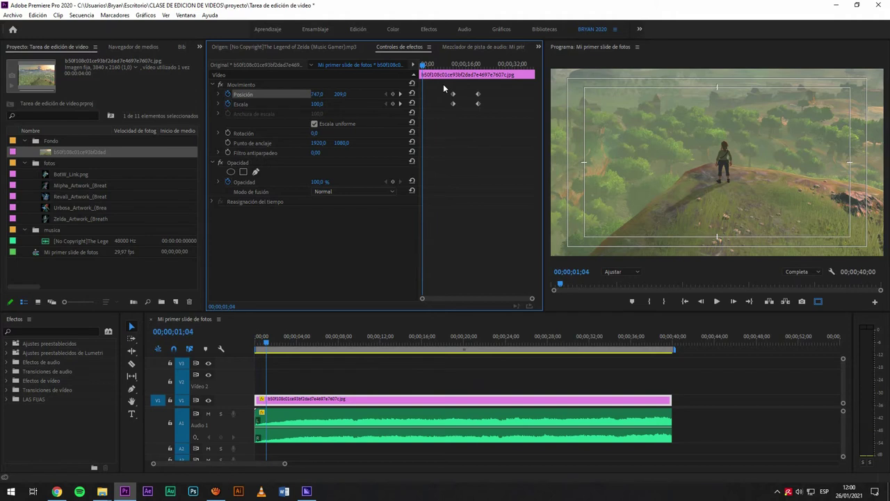
Step: Move the first Position and Scale keyframes to the clip's start and the last pair to its end, and preview the animation
left_click_drag(443, 89, 460, 117)
key("Delete")
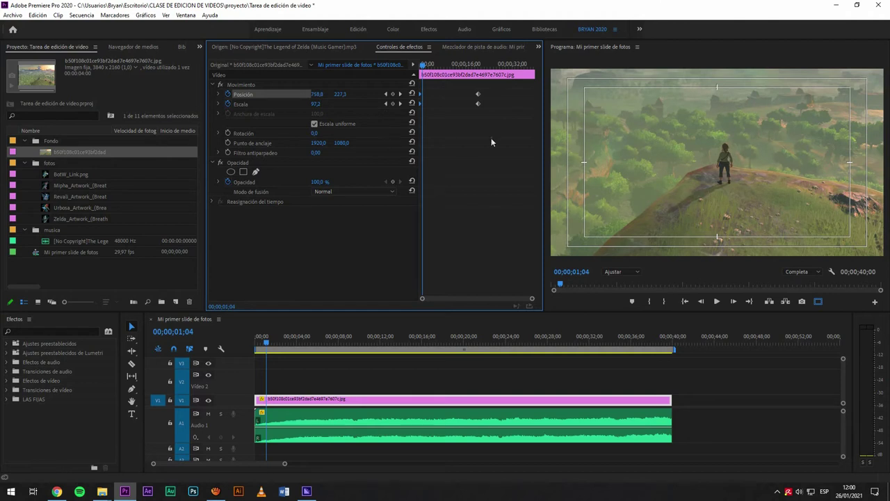
left_click_drag(479, 103, 582, 114)
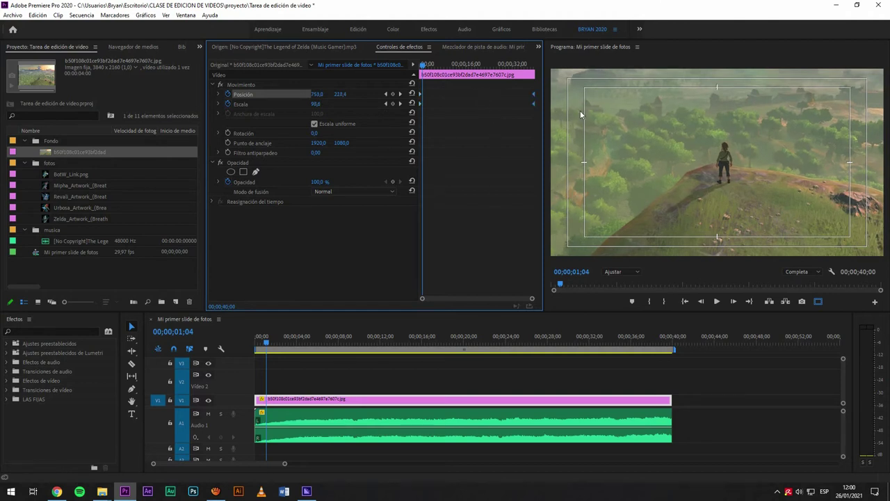
key("Home")
key("space")
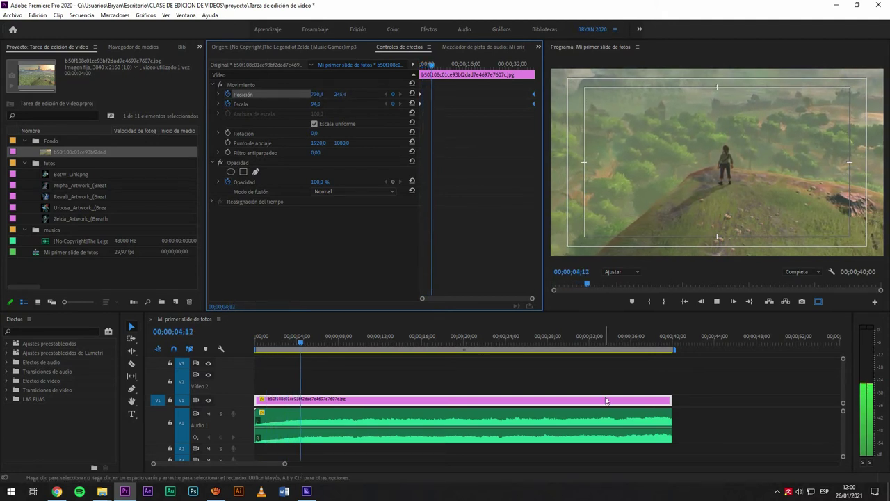
key("space")
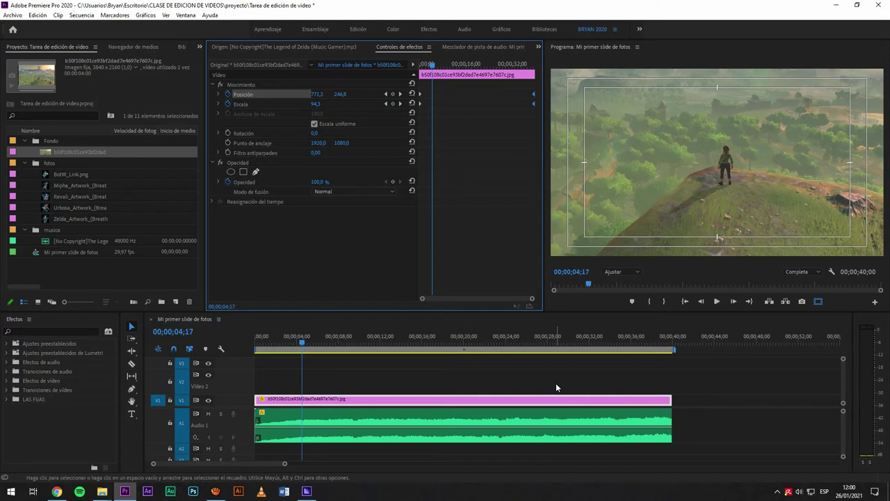
Step: Extend the background image clip on V1 to 00;01;01;12 and check its keyframes during playback
left_click(534, 400)
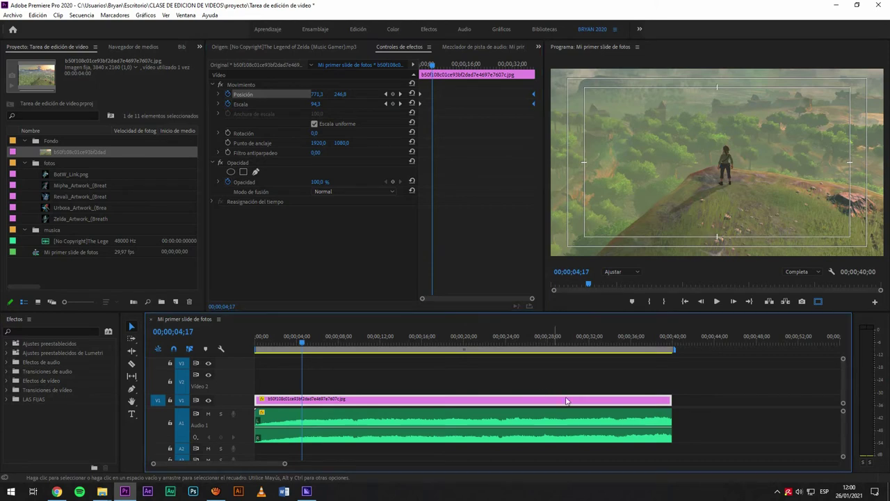
left_click_drag(748, 393, 797, 395)
key("space")
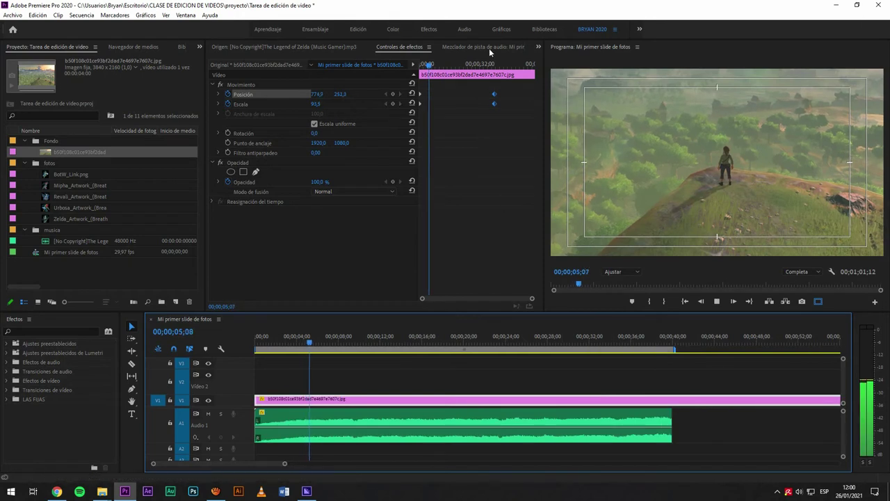
left_click(489, 434)
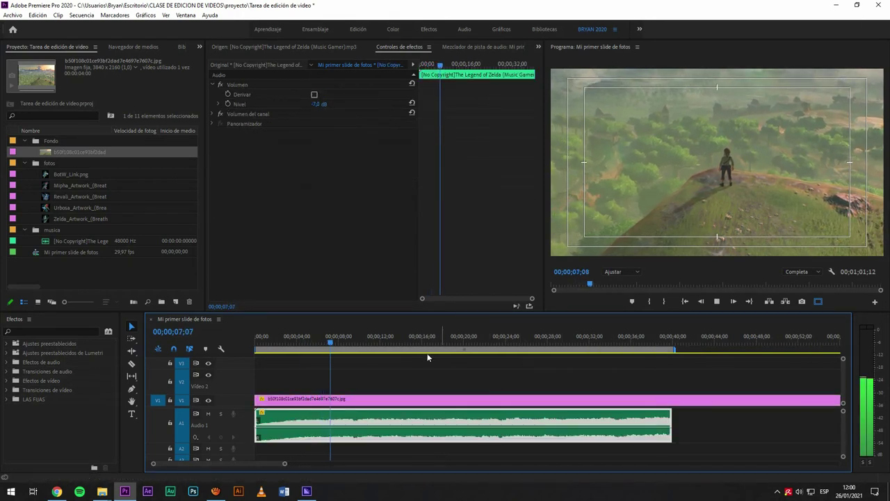
key("minus")
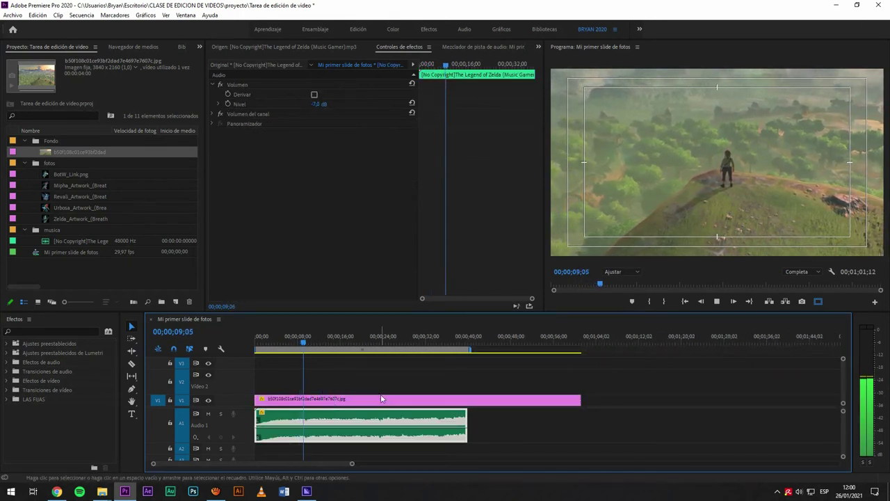
left_click(353, 402)
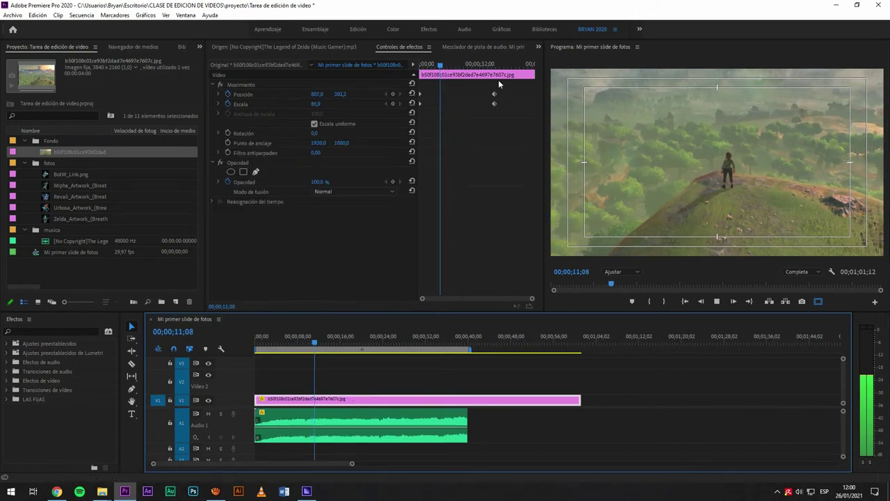
left_click(493, 83)
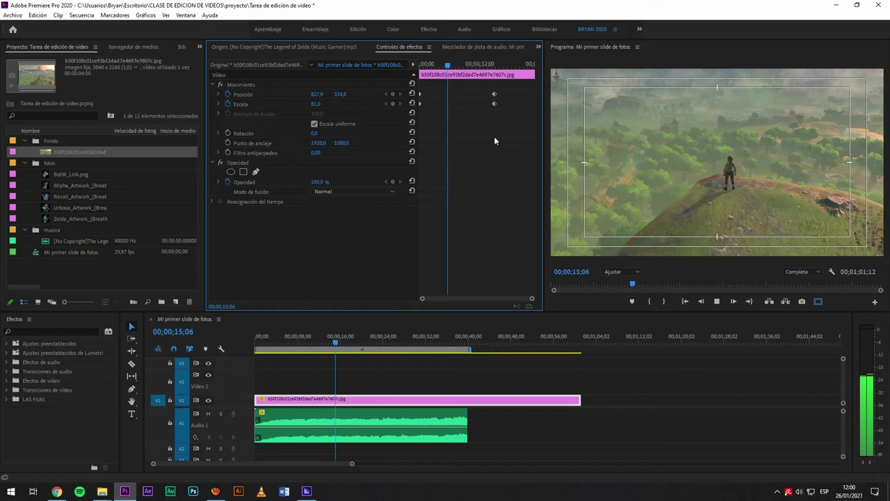
Step: Lengthen the background image clip to 00;01;56;21, and trim it back to 00;01;16;09
left_click_drag(581, 401, 779, 405)
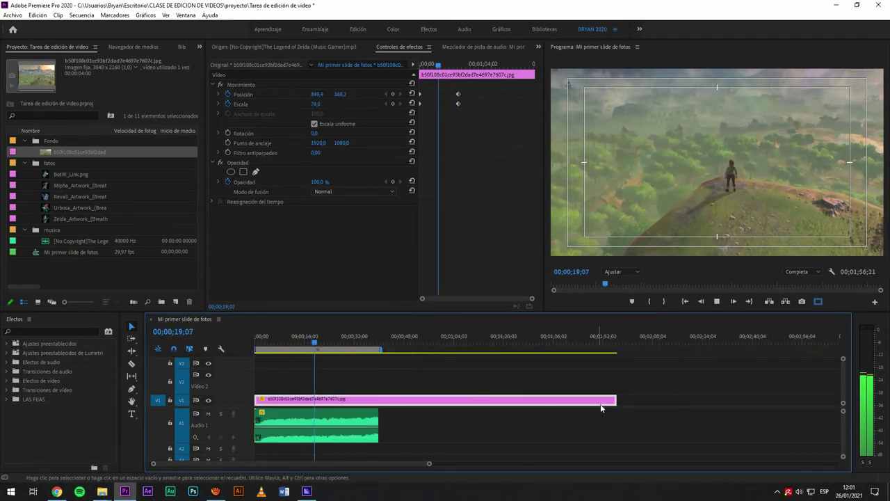
left_click_drag(615, 401, 482, 409)
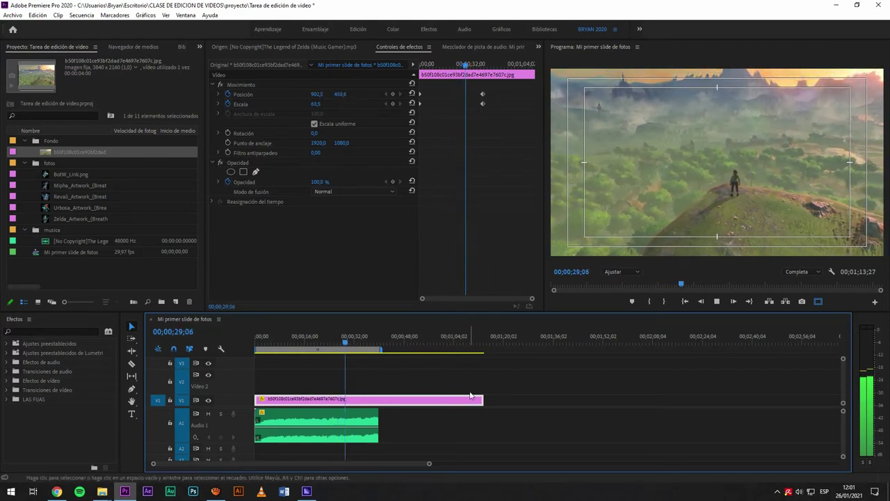
key("space")
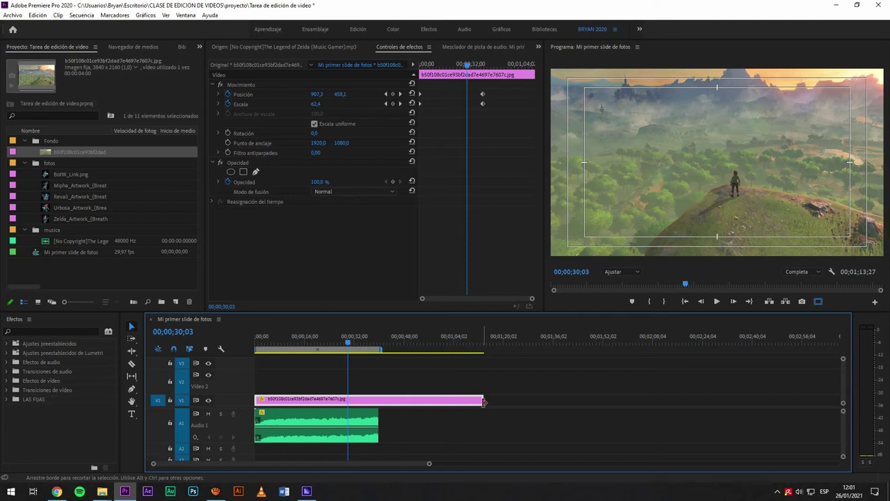
mouse_move(481, 401)
left_mouse_down()
mouse_move(390, 416)
mouse_move(472, 414)
mouse_move(409, 405)
mouse_move(489, 403)
left_mouse_up()
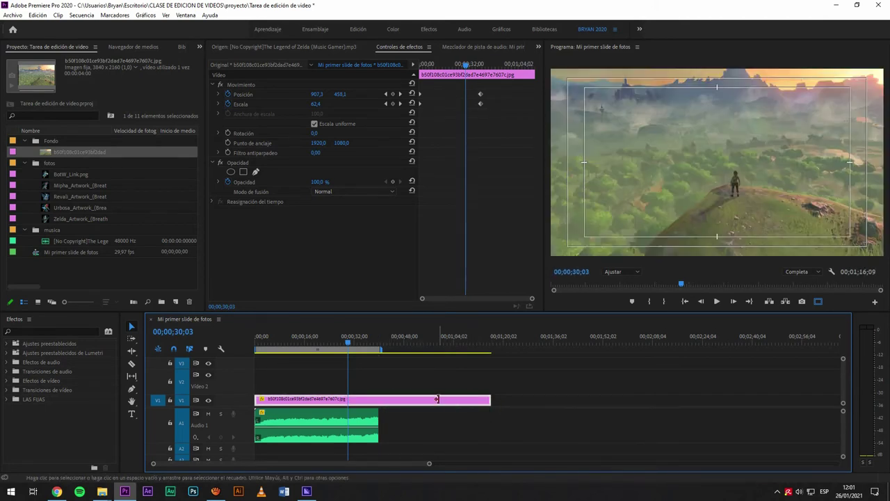
Step: Move the last Position and Scale keyframes to the end of the extended clip and play the animation
left_click(481, 99)
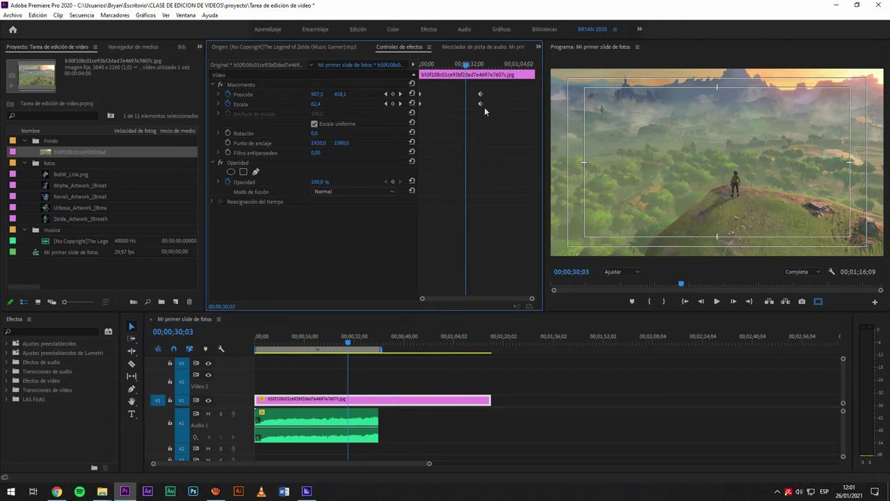
left_click_drag(481, 109, 593, 101)
left_click(416, 403)
key("space")
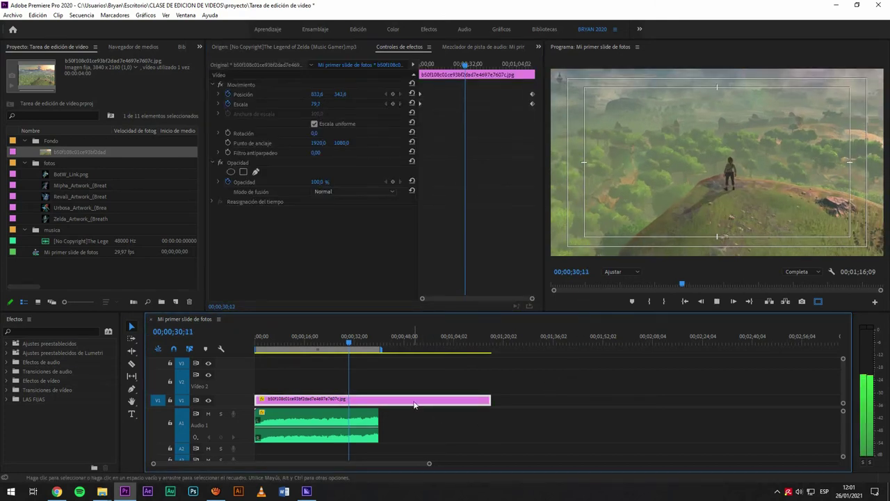
Step: Undo the last keyframe move and all the length changes made to the background image clip
key("ctrl+z")
key("ctrl+z")
key("ctrl+z")
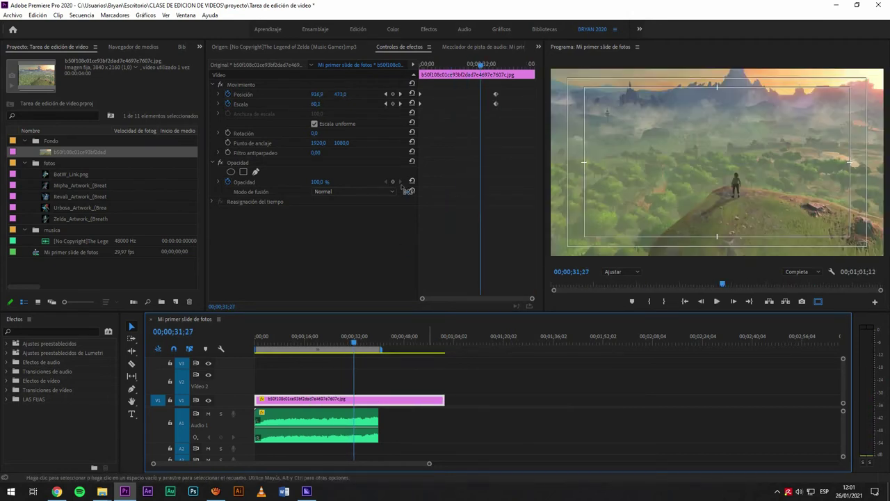
key("ctrl+z")
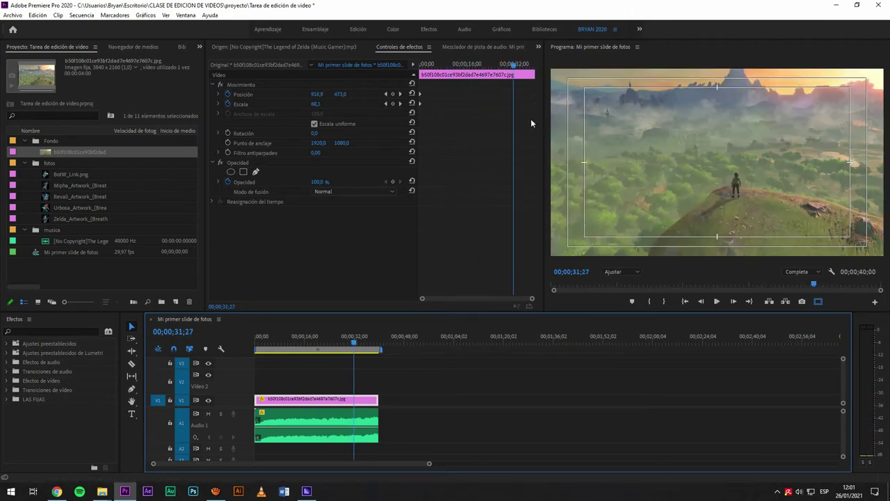
Step: Review the background image's zoom-out animation from the start of the sequence
left_click(531, 301)
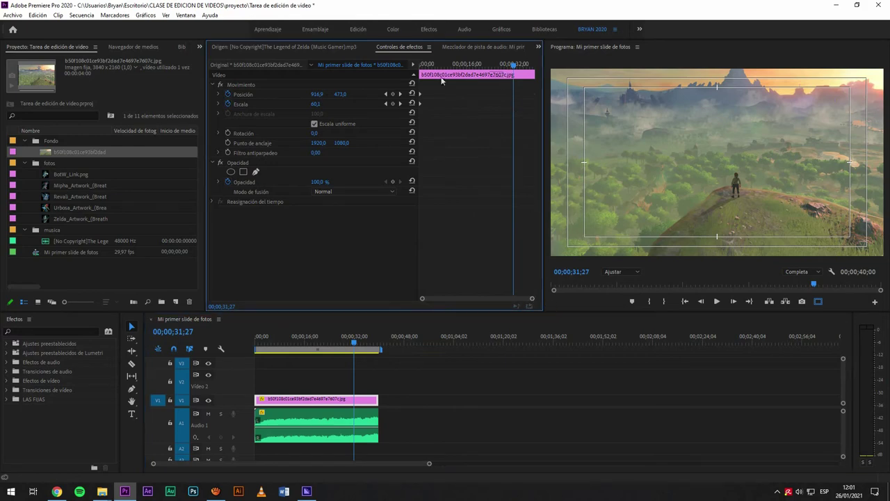
key("Home")
left_click_drag(420, 70, 437, 77)
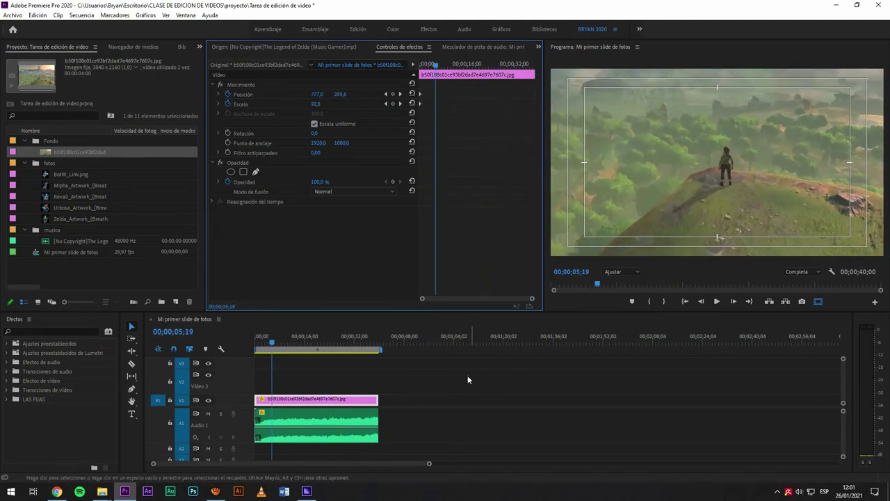
left_click_drag(298, 336, 233, 336)
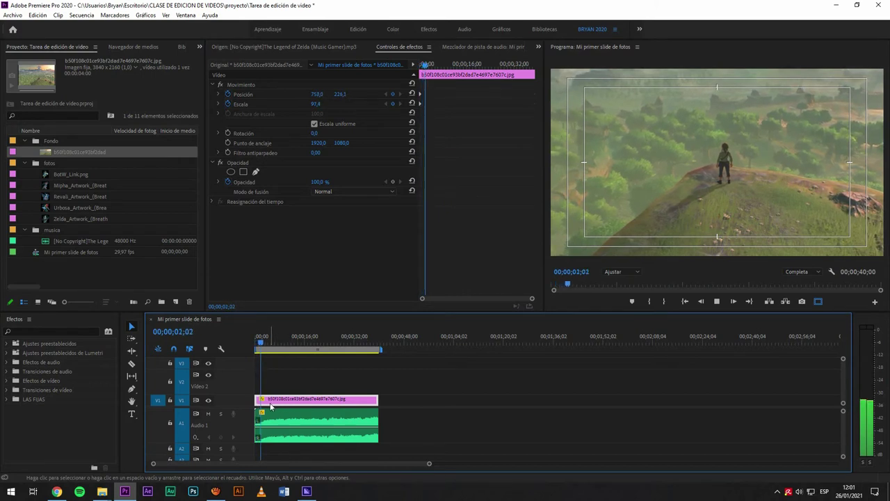
key("equal")
key("equal")
key("space")
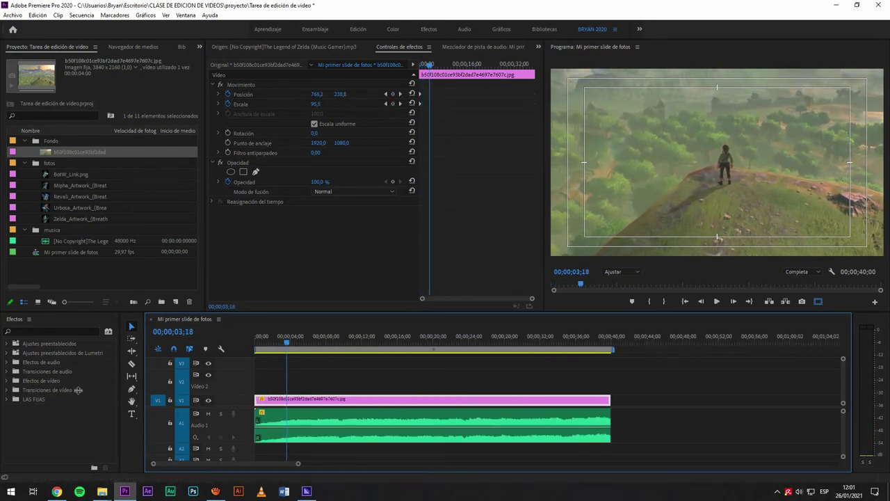
Step: Apply the default Disolución cruzada transition to both ends of the background image clip and check the sequence's start and end
left_click(296, 384)
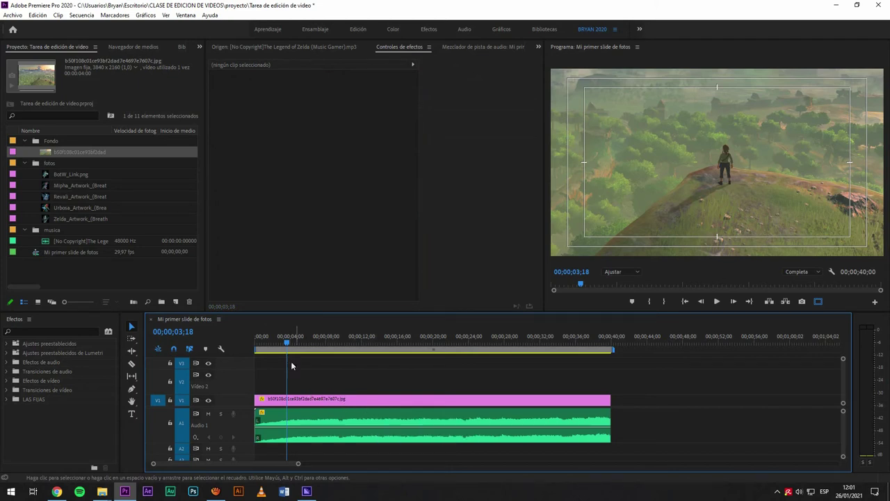
left_click(362, 405)
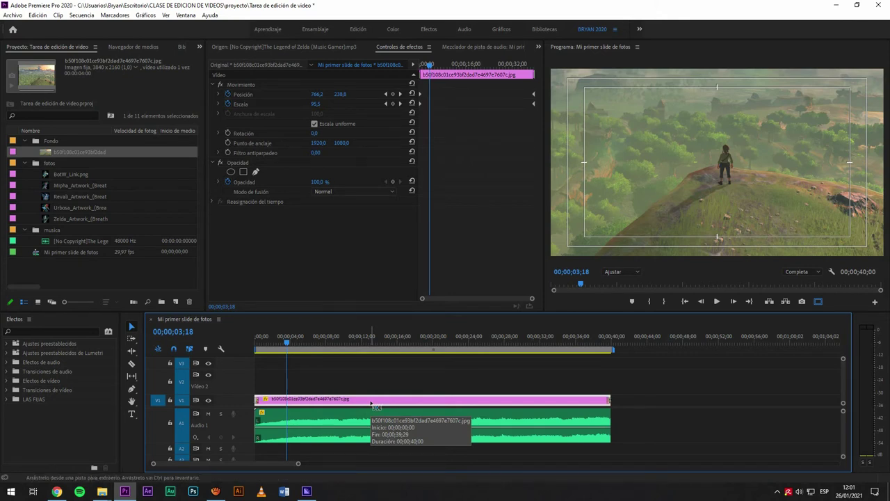
left_click(257, 402)
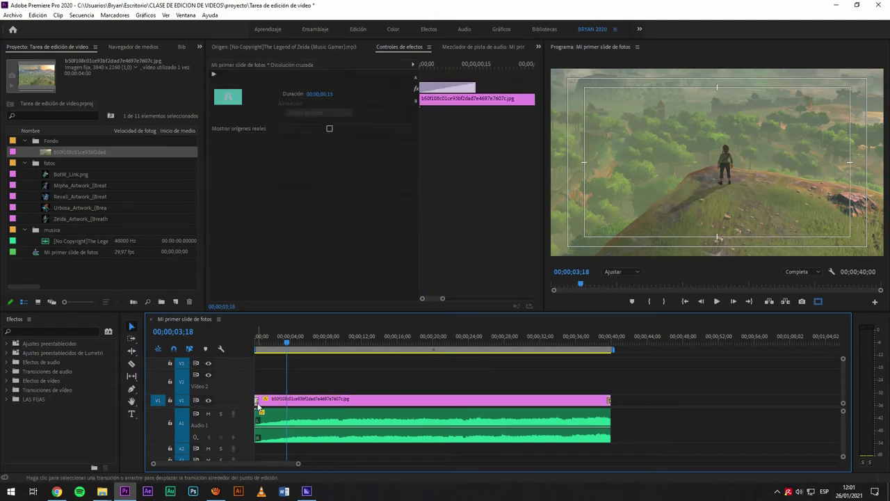
scroll(257, 411, "up", 4, "alt")
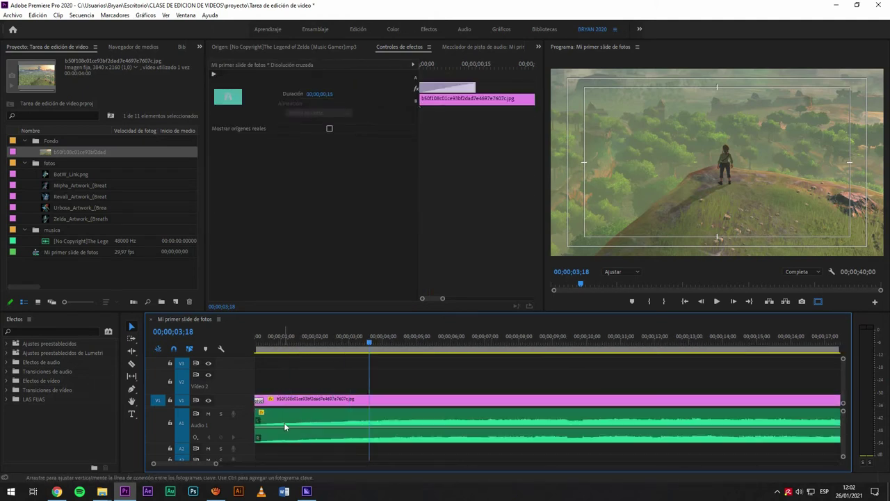
key("Home")
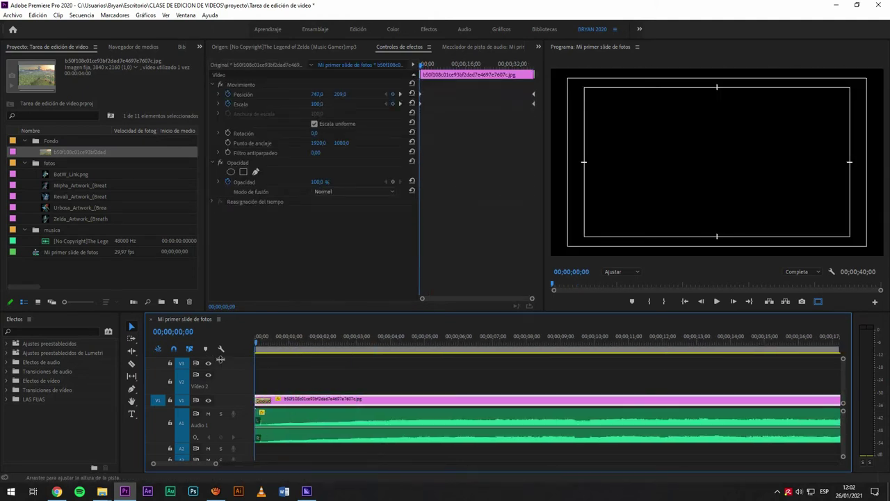
key("End")
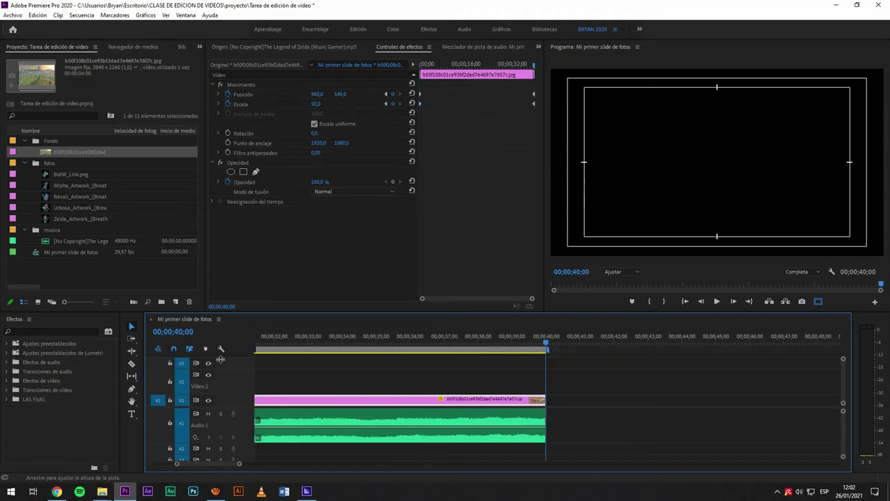
Step: Step back through the closing fade-out of the background image and play the sequence's opening fade-in
key("Left")
key("Left")
key("Left")
key("Left")
key("Left")
key("Left")
key("Left")
key("Left")
key("Left")
key("Left")
key("Left")
key("Left")
key("Left")
key("Left")
key("Left")
key("Left")
key("Left")
key("Left")
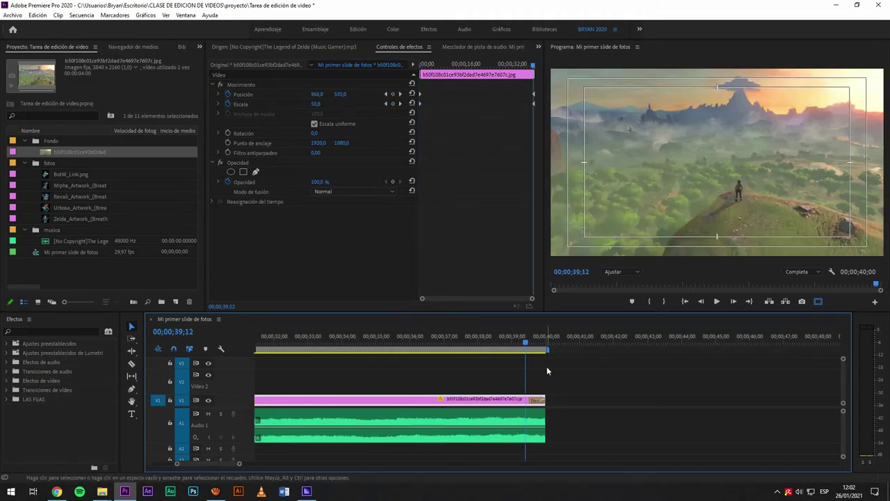
key("Home")
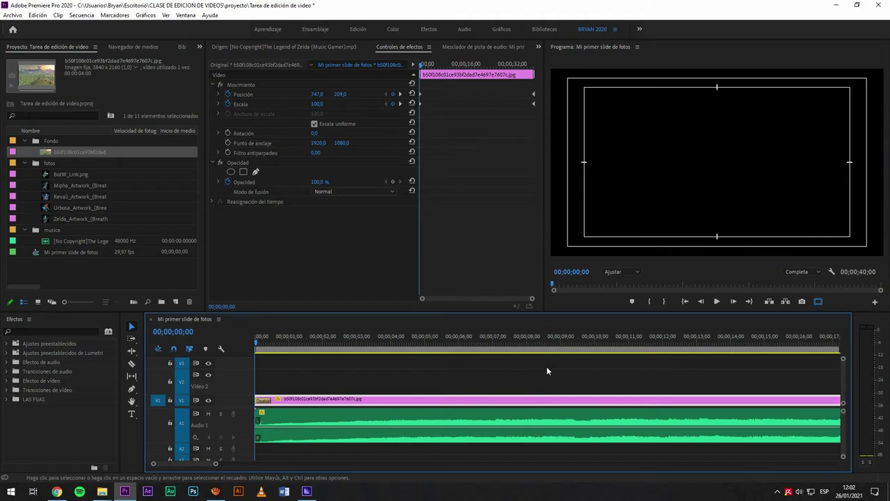
key("space")
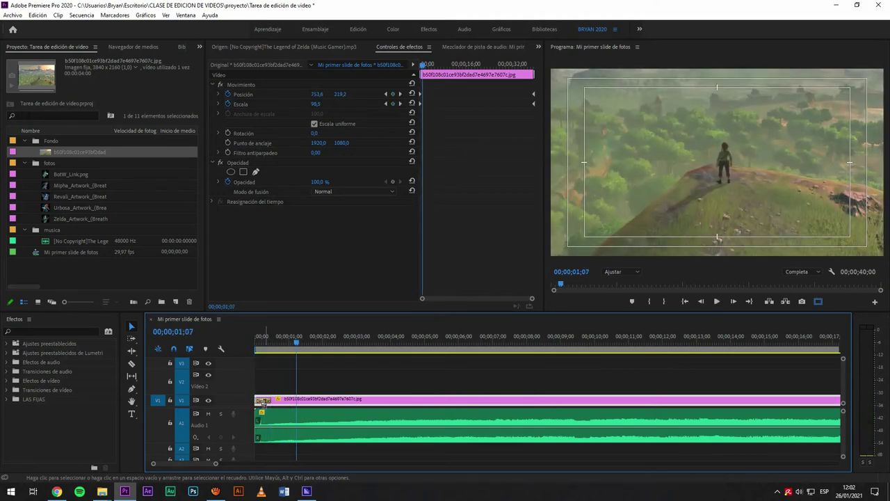
Step: Lengthen the opening Disolución cruzada on the background image clip to about 4 seconds
left_click(263, 401)
double_click(237, 398)
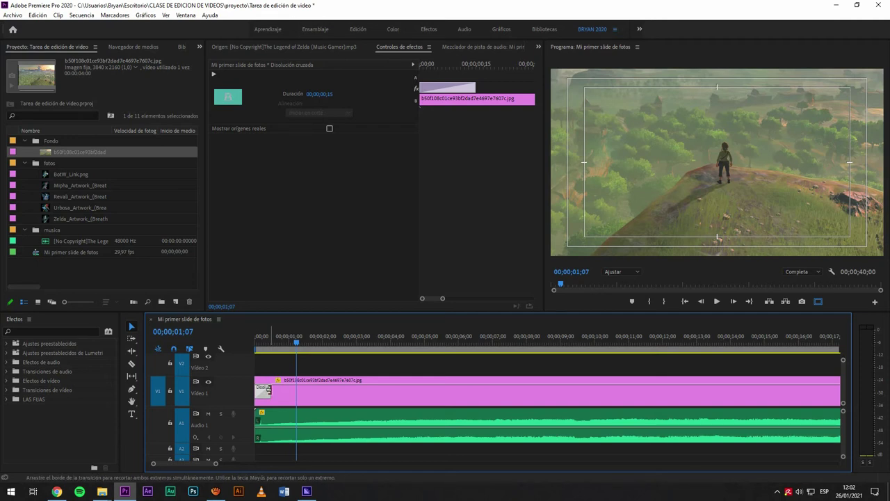
left_click_drag(271, 392, 390, 394)
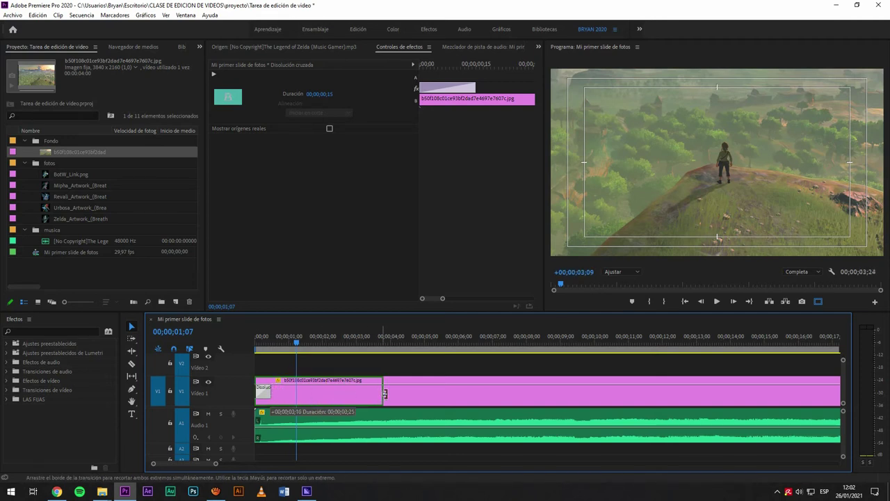
key("space")
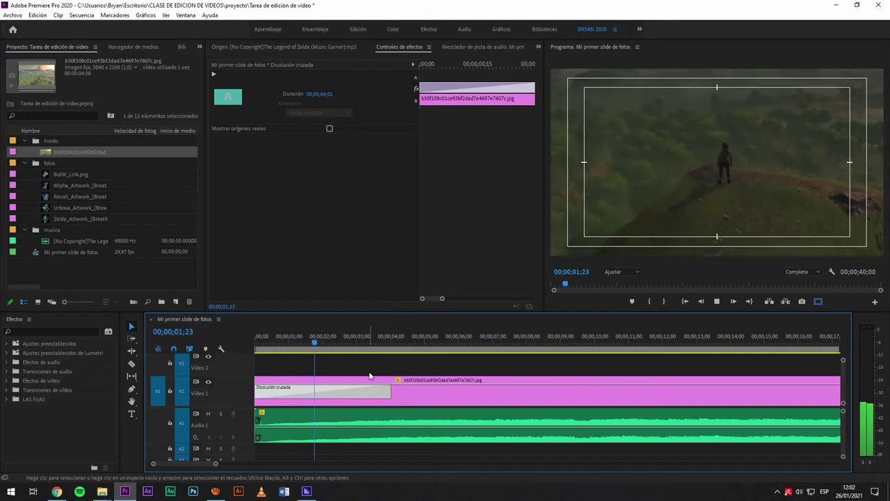
Step: Play the sequence from the start and check the lengthened opening dissolve in relation to the whole clip
key("minus")
left_click(270, 383)
key("Home")
key("minus")
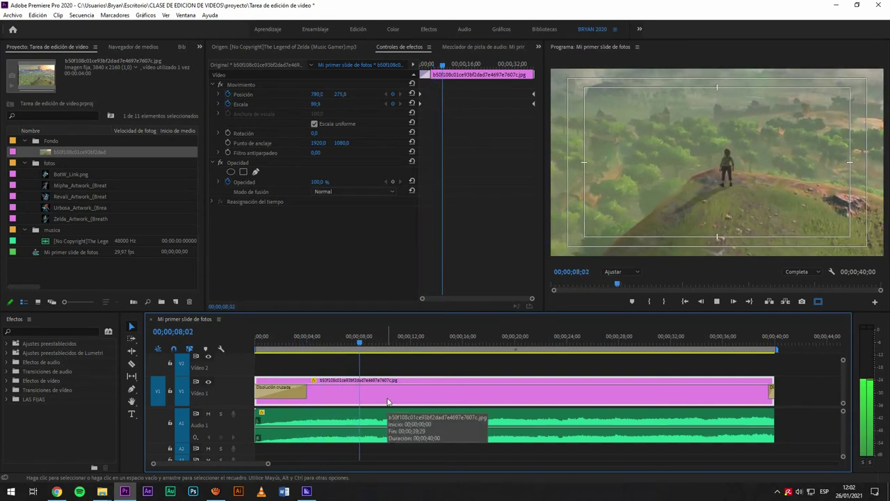
key("space")
scroll(228, 398, "down", 2)
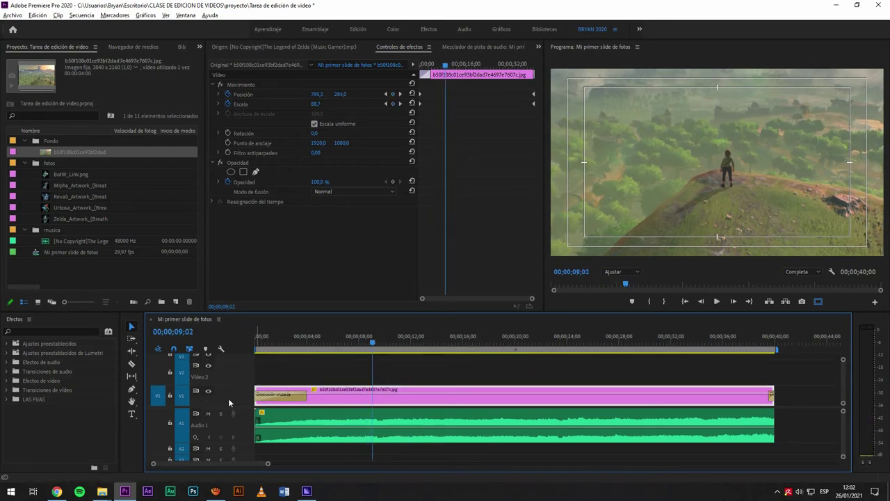
left_click(290, 341)
key("space")
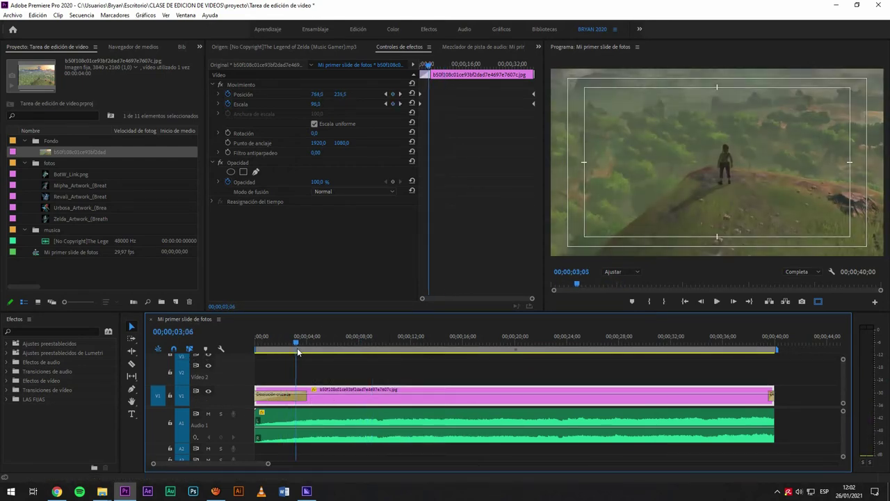
Step: Delete the opening dissolve from the background image clip and save the project
left_click(293, 397)
key("Delete")
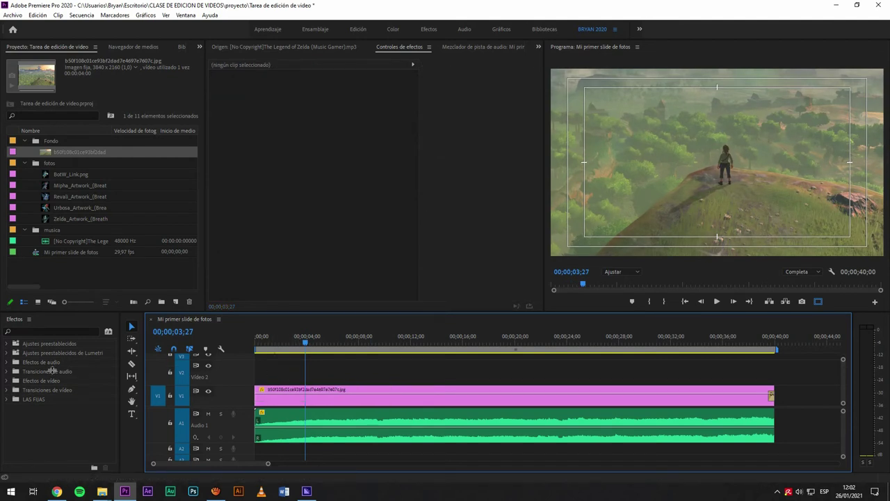
left_click(11, 326)
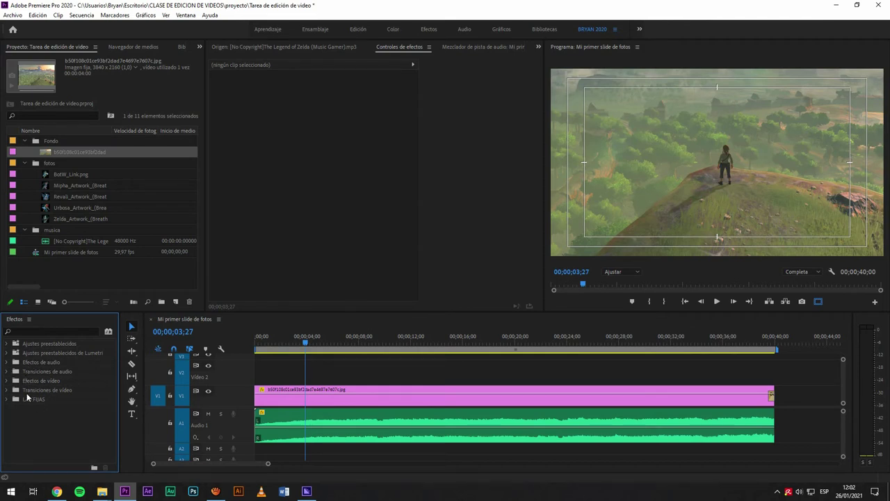
key("ctrl+s")
Step: Apply Disolución cruzada from the Disolver video transitions to the start of the background image clip
left_click(9, 391)
scroll(70, 422, "down", 1)
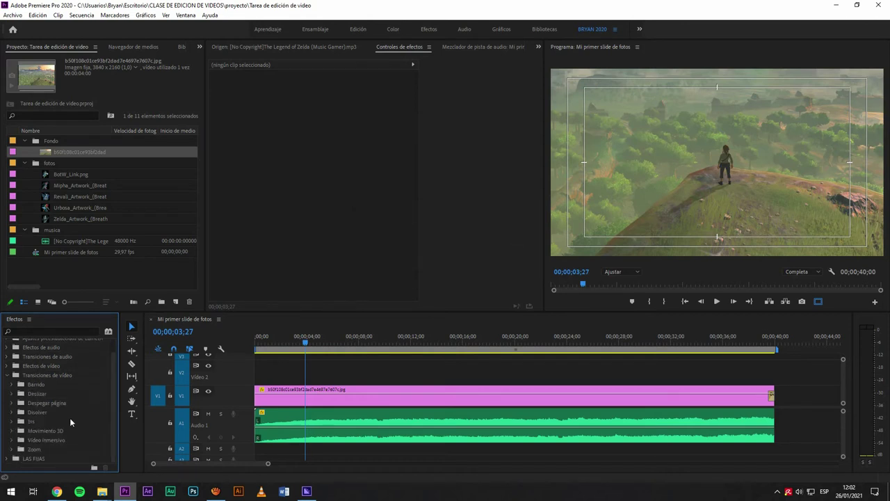
left_click(11, 413)
scroll(41, 403, "down", 2)
left_click(45, 405)
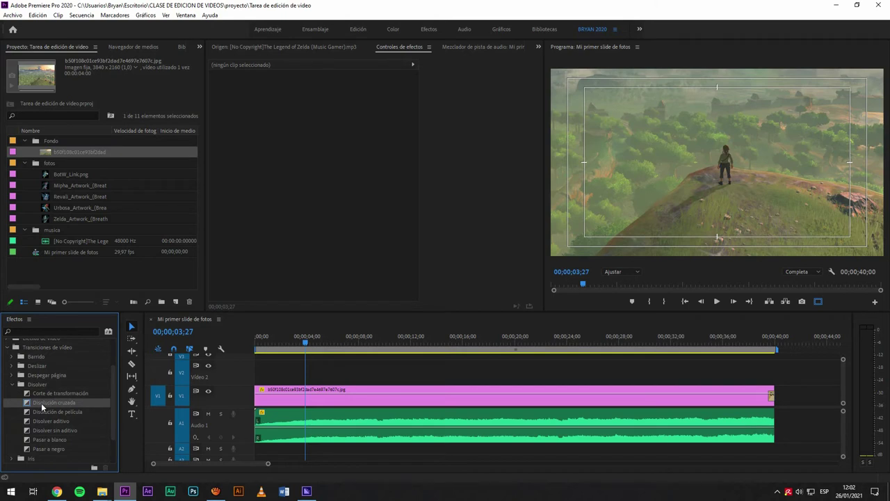
mouse_move(41, 407)
left_mouse_down()
mouse_move(244, 387)
mouse_move(260, 402)
left_mouse_up()
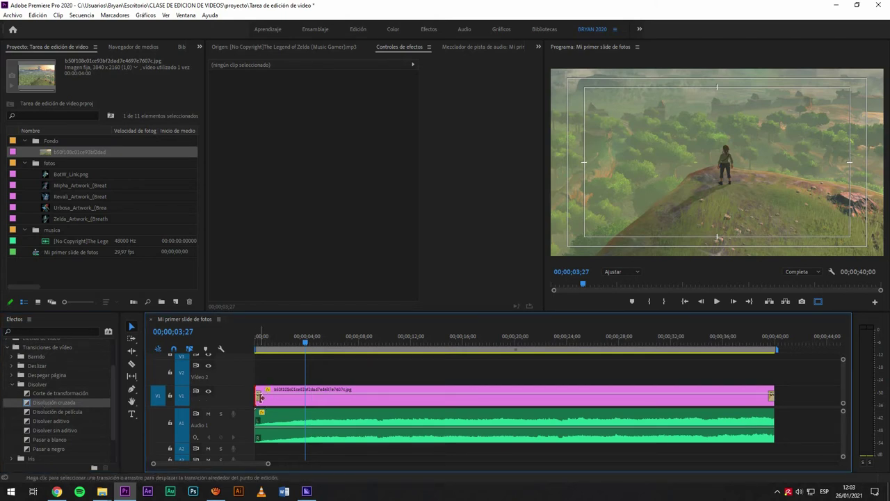
Step: Stretch the opening Disolución cruzada on the background clip to about 3 seconds
key("equal")
key("equal")
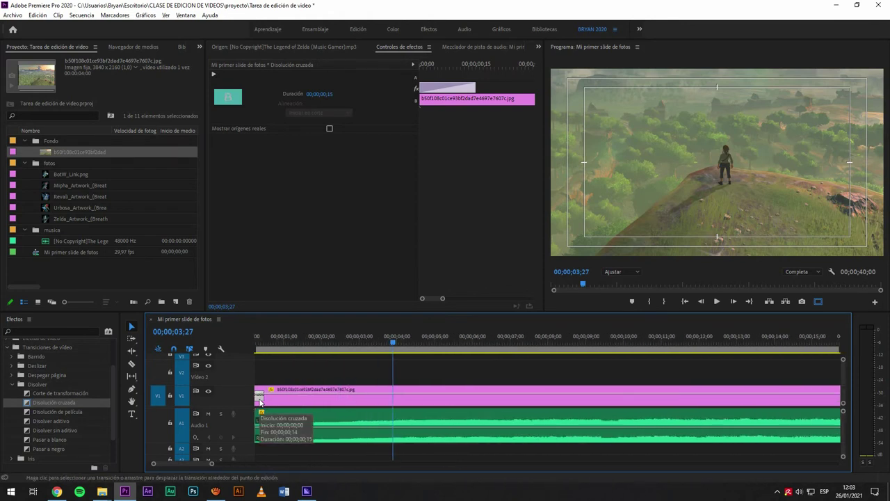
left_click_drag(263, 402, 358, 398)
key("minus")
key("minus")
key("minus")
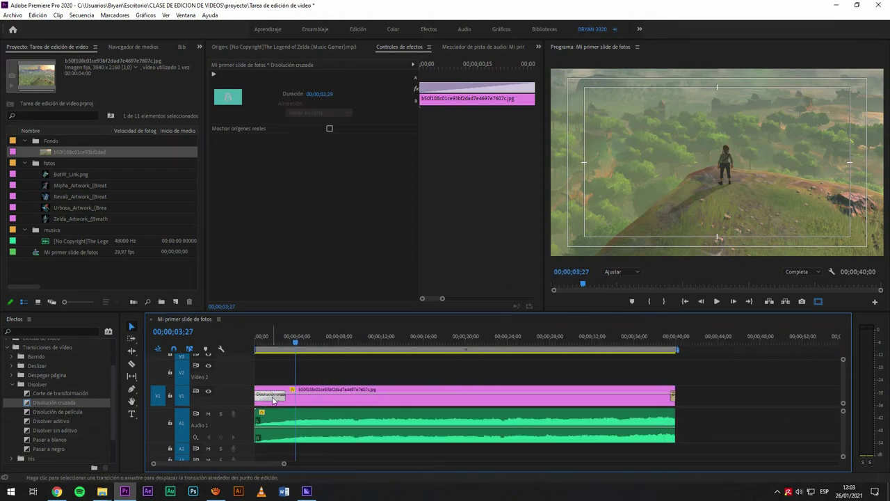
Step: Set the opening Disolución cruzada's duration to 25 frames
left_click(308, 399)
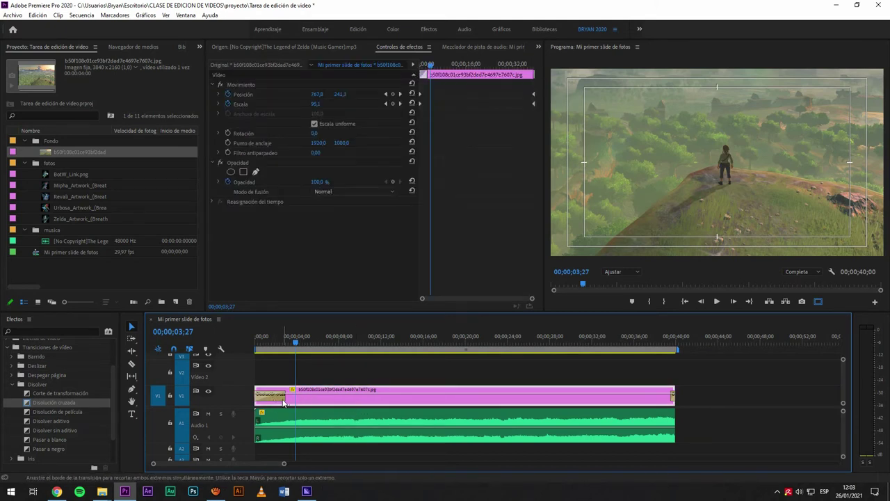
left_click(336, 379)
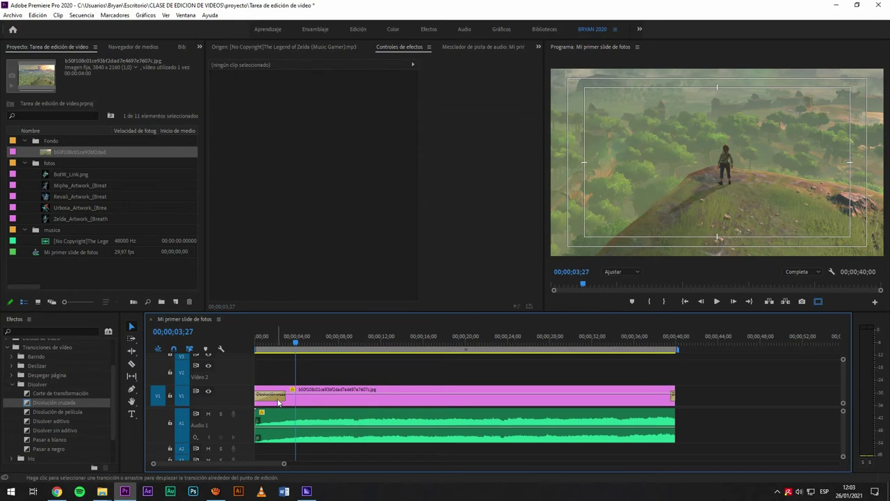
left_click(278, 403)
left_click(272, 396)
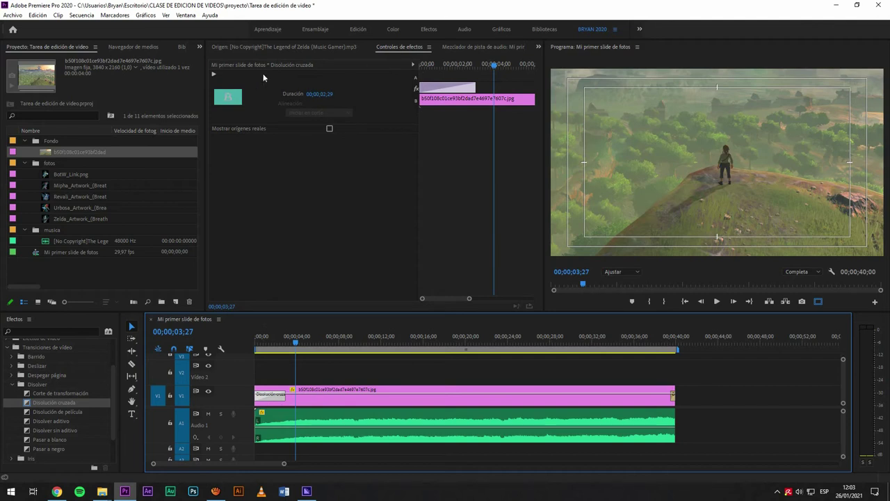
left_click(322, 96)
type("25")
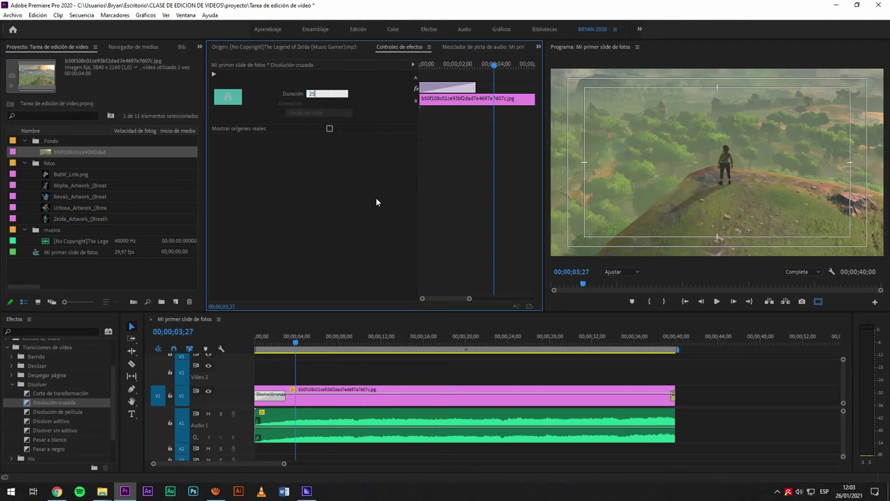
key("Return")
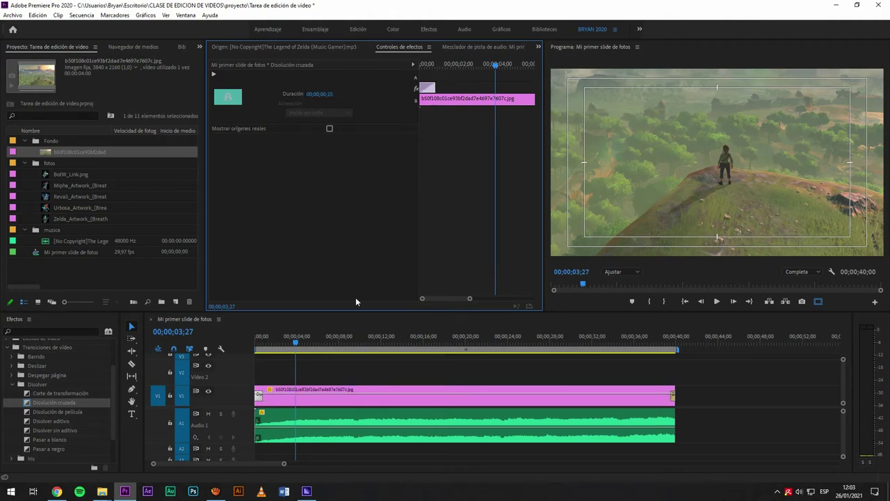
Step: Play the opening of the sequence to check the shortened dissolve
left_click(265, 343)
left_click(265, 397)
key("space")
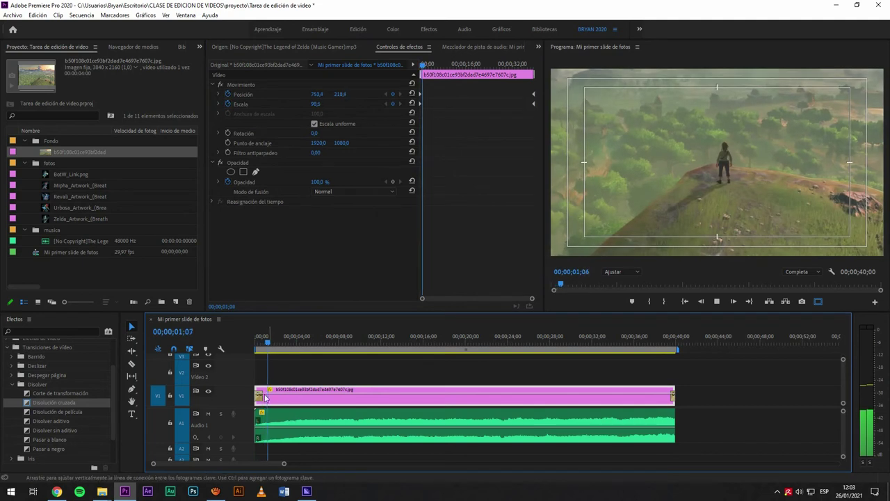
key("space")
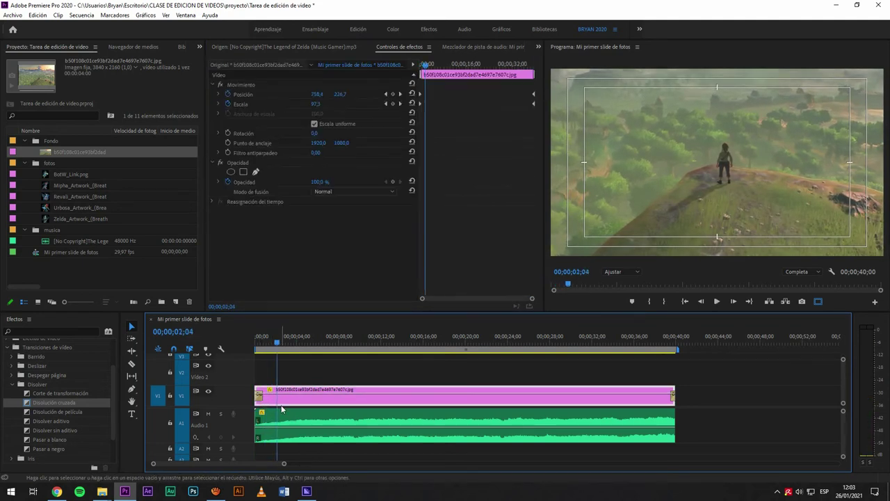
Step: Trim the background clip's start to 00;00;02;04 and lengthen its opening dissolve to about 00;00;02;22
left_click_drag(258, 391, 278, 390)
left_click(281, 397)
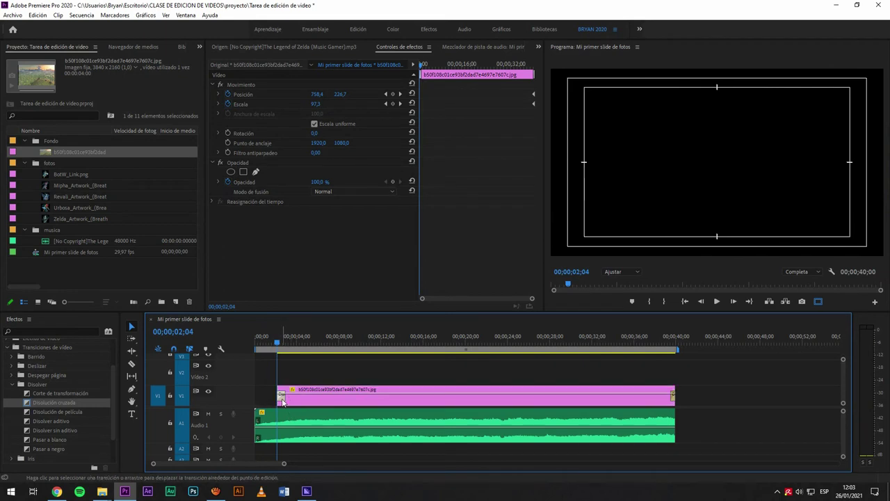
key("equal")
left_click_drag(292, 397, 345, 402)
key("minus")
key("space")
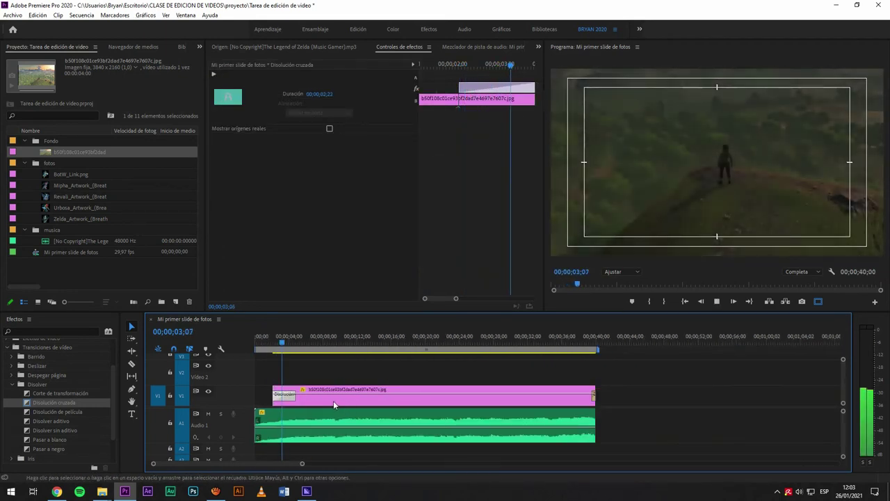
Step: Play the sequence from the beginning to review the delayed fade-in of the background against the music
left_click(334, 403)
key("Home")
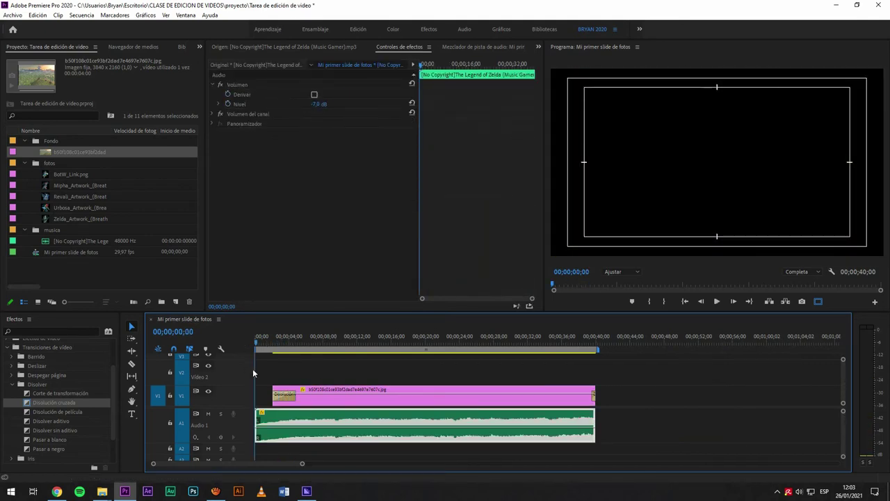
key("space")
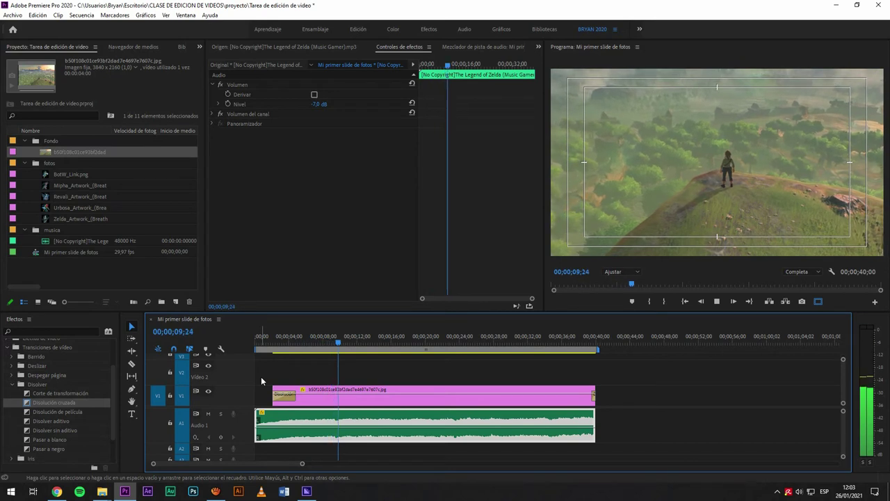
left_click(322, 381)
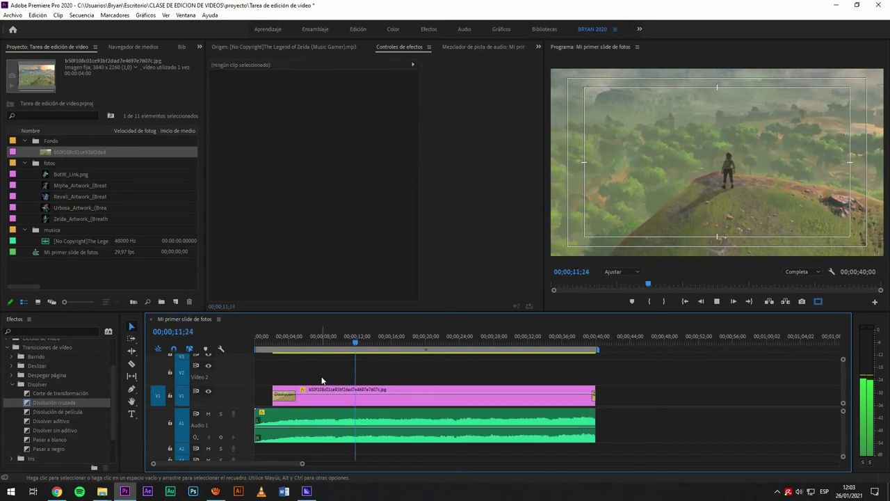
left_click(324, 393)
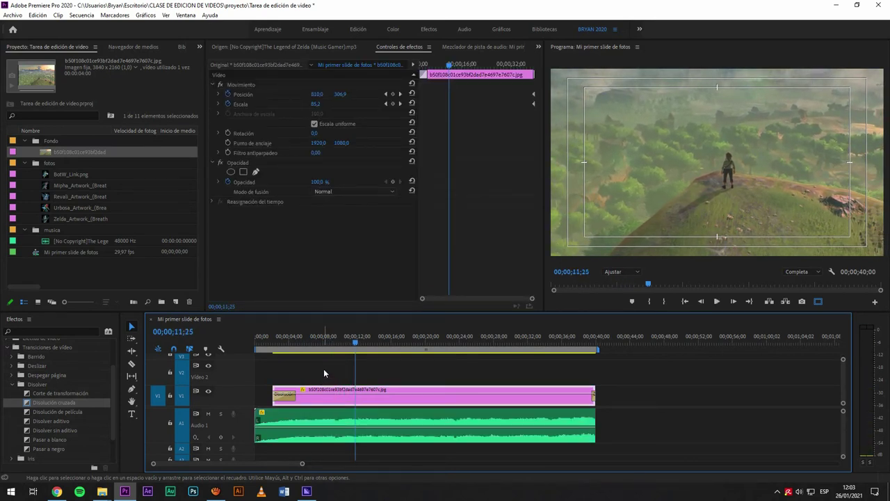
left_click(324, 371)
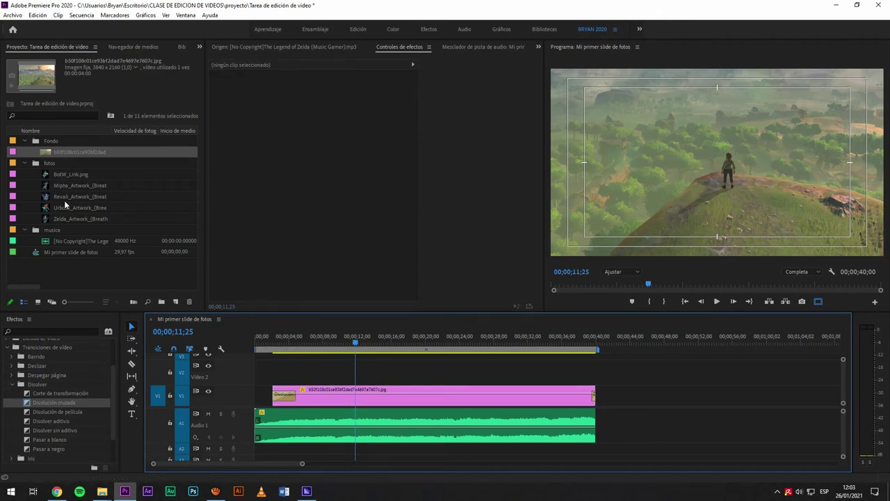
Step: Place the Urbosa artwork image on track Video 2 starting at 00;00;09;15 and preview it over the background
left_click_drag(65, 205, 360, 377)
left_click(361, 378)
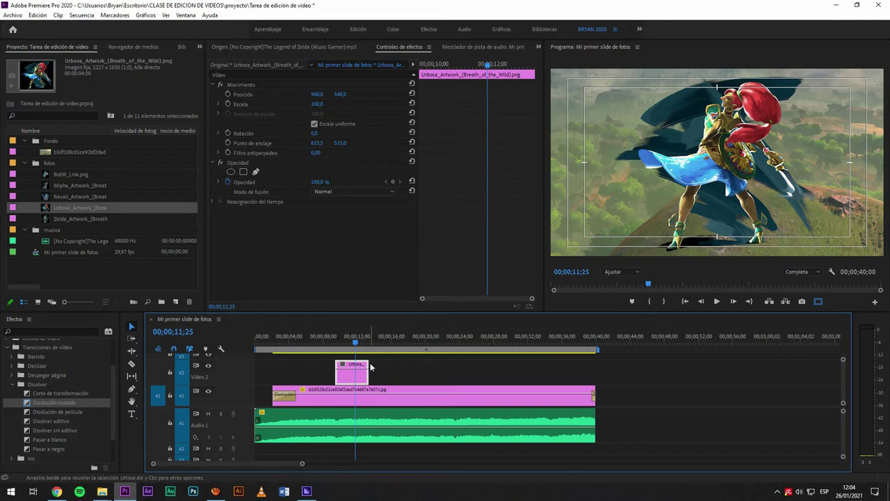
left_click(330, 336)
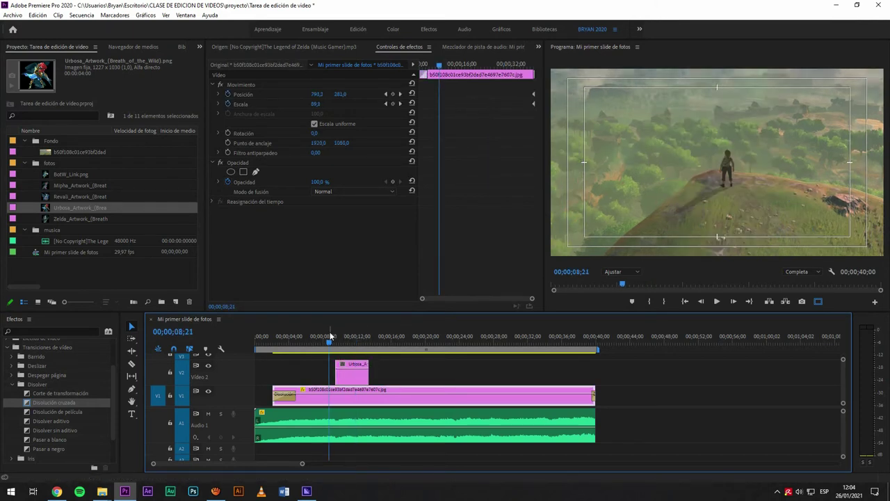
key("space")
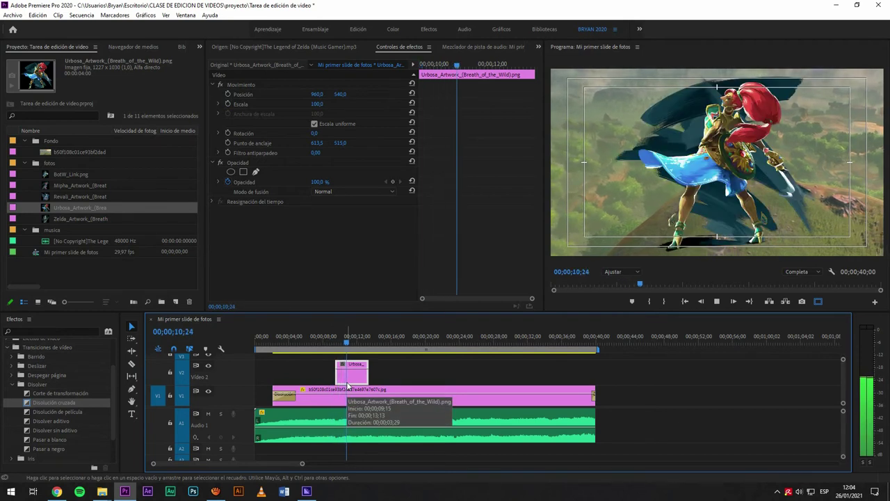
key("space")
key("space")
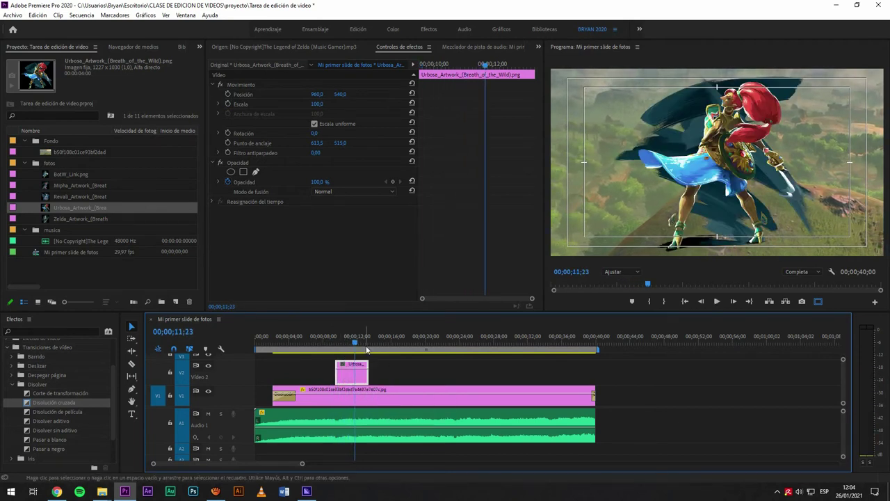
left_click(354, 336)
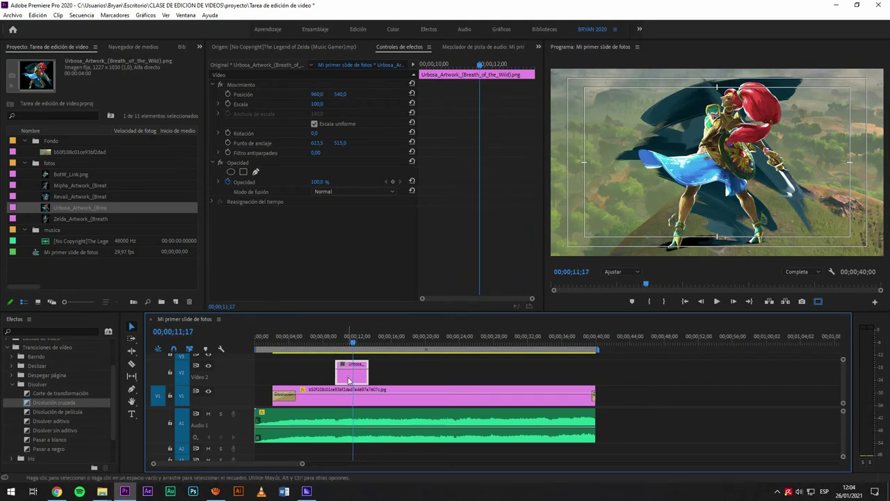
Step: Scale the Urbosa image to 90 and position it at 1363, 529, with the figure standing beside the background character
left_click(316, 104)
left_click_drag(317, 103, 304, 107)
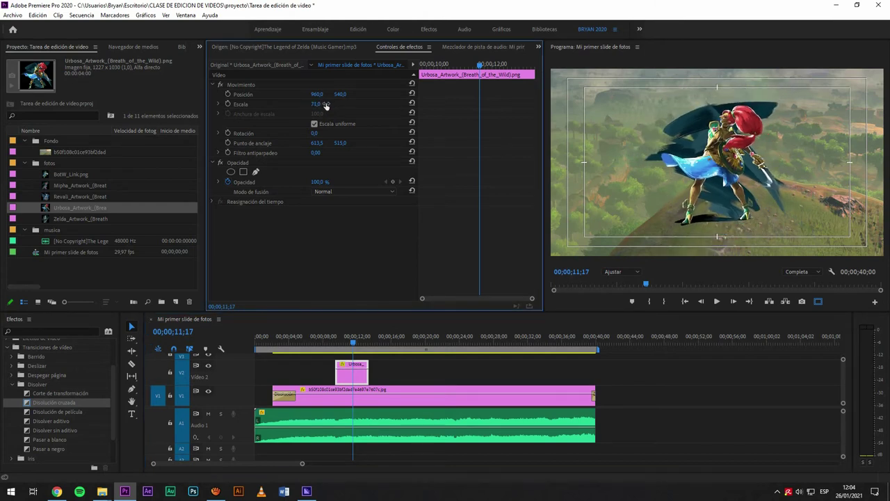
left_click_drag(319, 98, 515, 125)
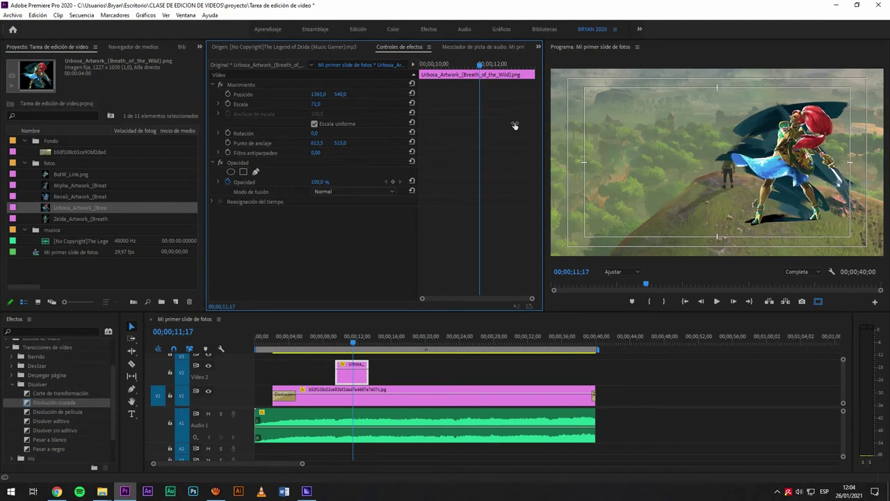
left_click_drag(342, 94, 314, 115)
left_click(318, 104)
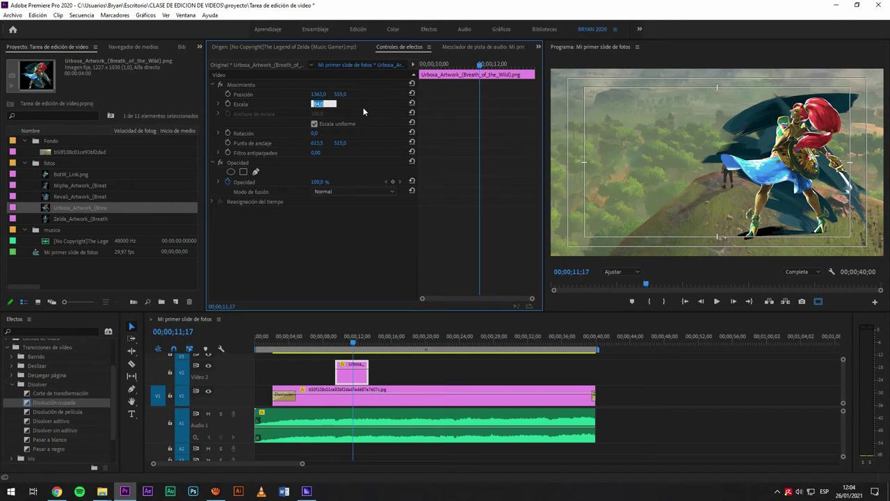
type("90")
key("Return")
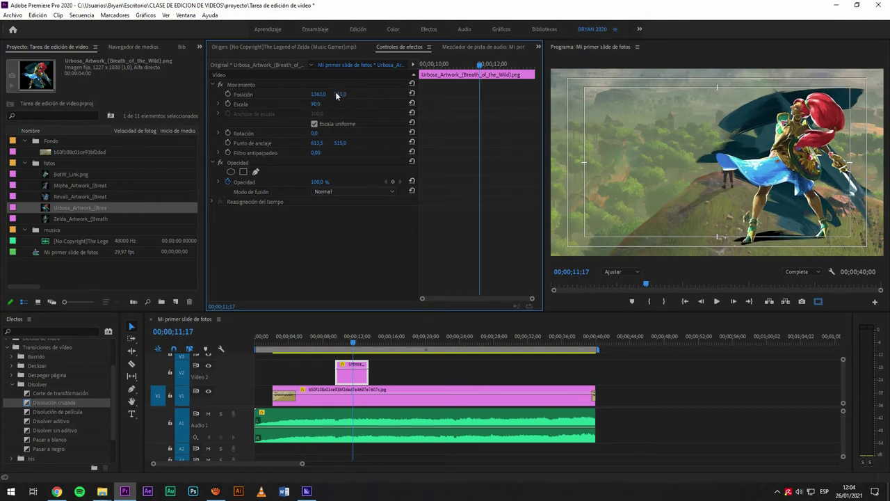
left_click_drag(343, 94, 328, 100)
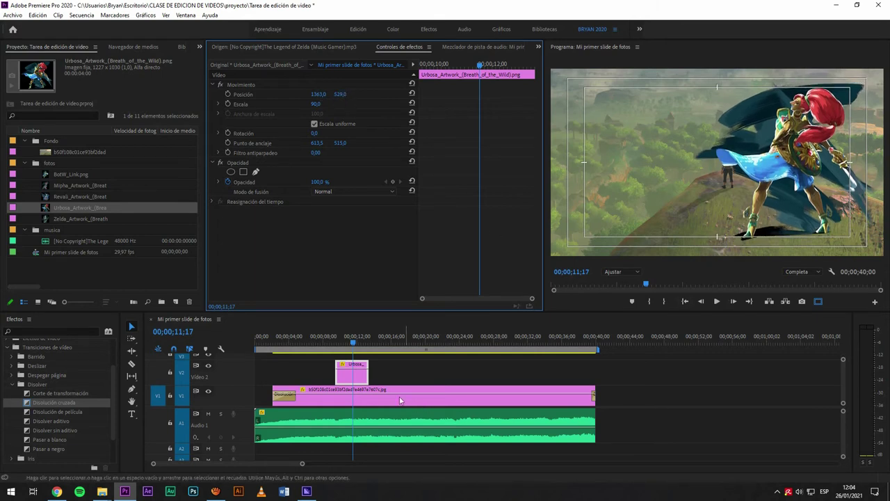
Step: Add dissolves to both ends of the Urbosa clip and play its entrance from 00;00;07;15
left_click(350, 378)
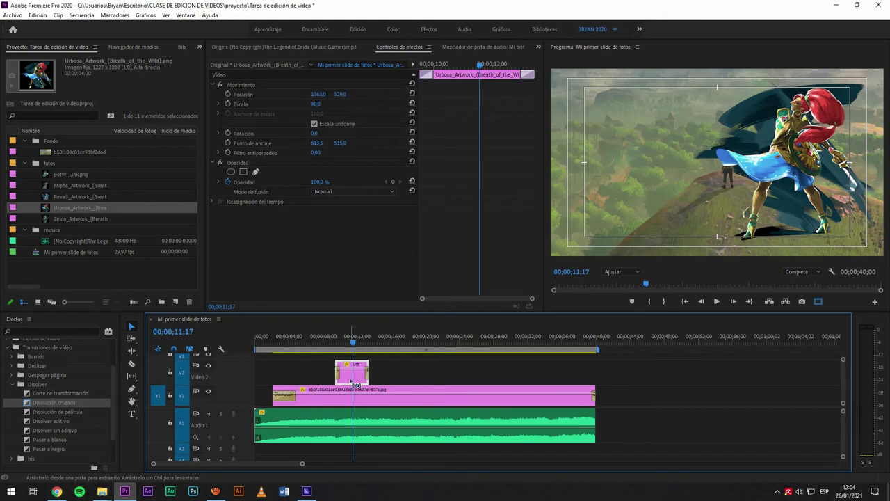
left_click(337, 342)
key("space")
left_click(337, 374)
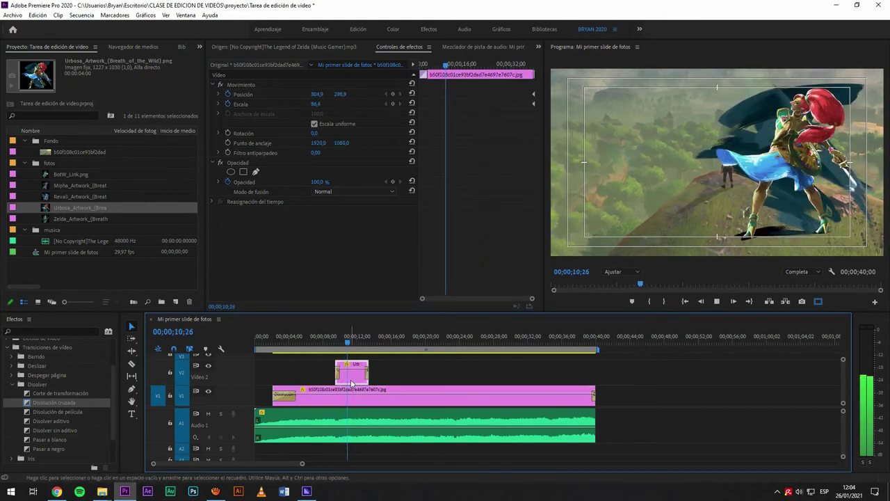
left_click(317, 342)
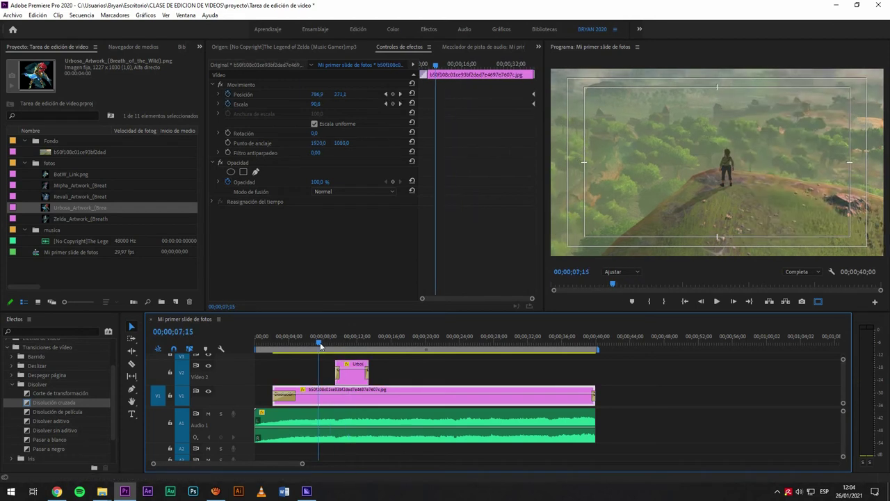
key("space")
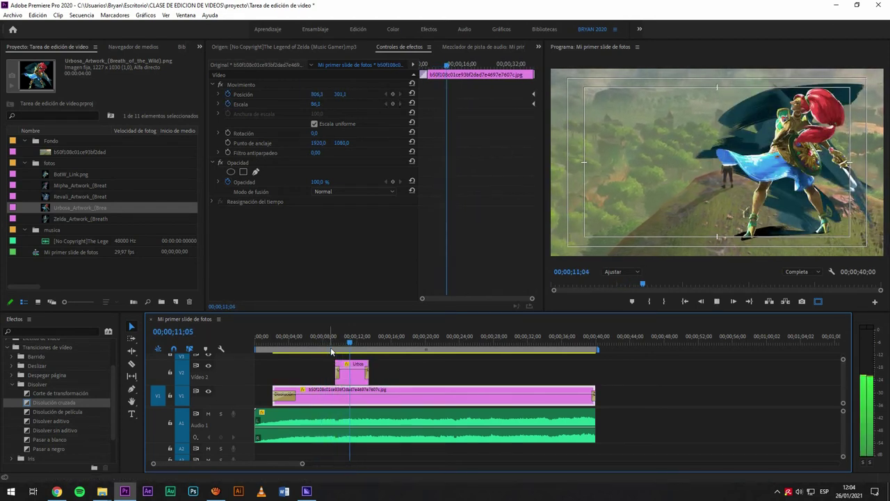
Step: Lengthen the Urbosa clip to 00;00;10;17 and shift it to start at 00;00;09;01
left_click(336, 366)
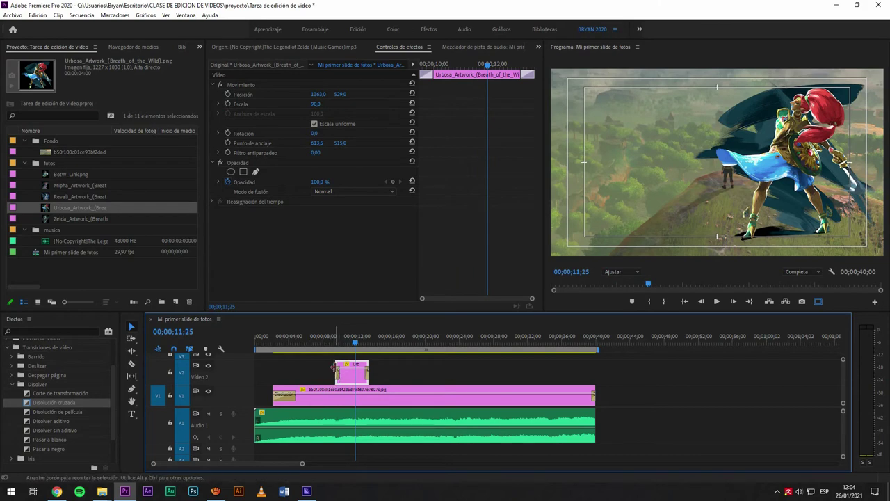
left_click_drag(337, 368, 296, 369)
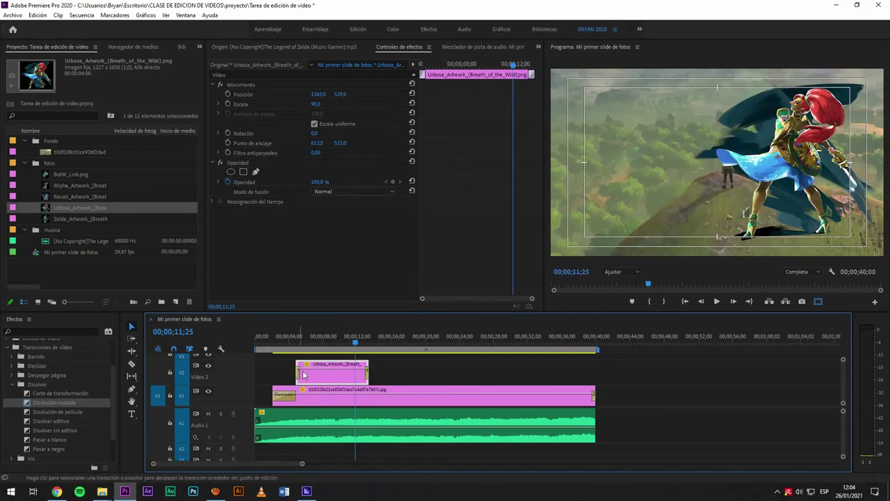
left_click_drag(369, 375, 425, 376)
left_click_drag(308, 375, 331, 375)
Step: Lengthen the dissolves at both ends of the Urbosa clip and play the slower fade-in
scroll(348, 379, "up", 2)
scroll(330, 379, "up", 2)
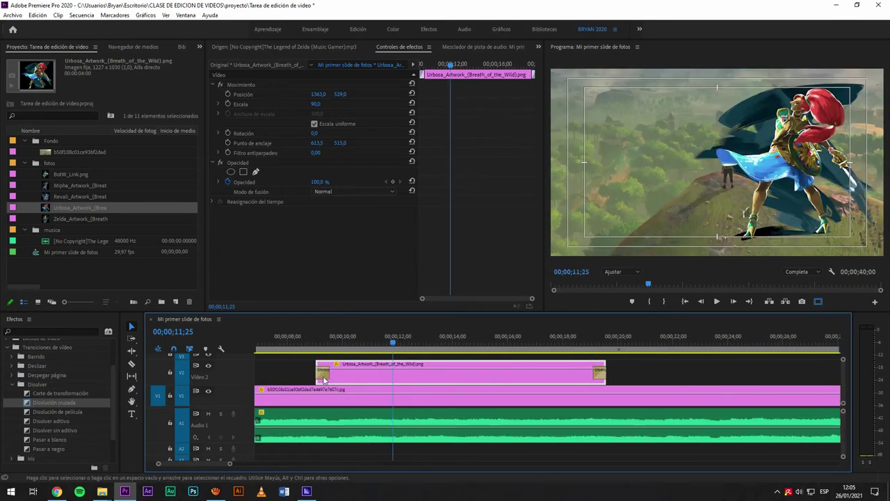
left_click(324, 373)
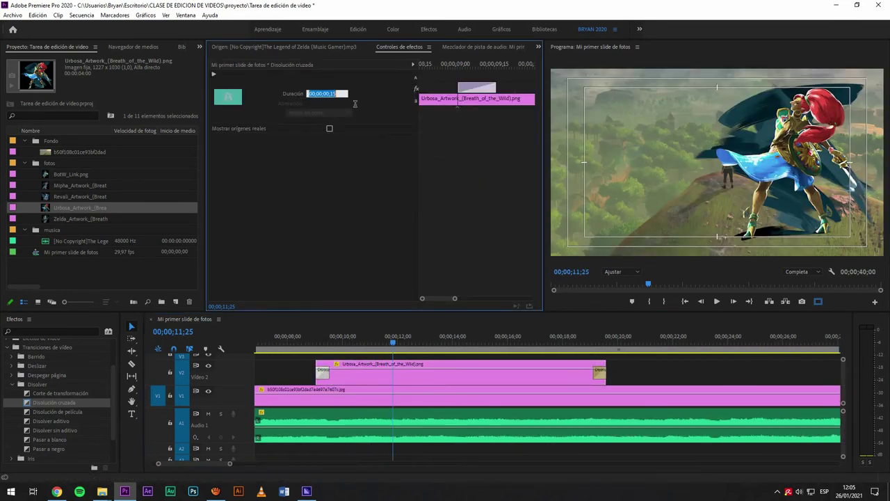
type("2")
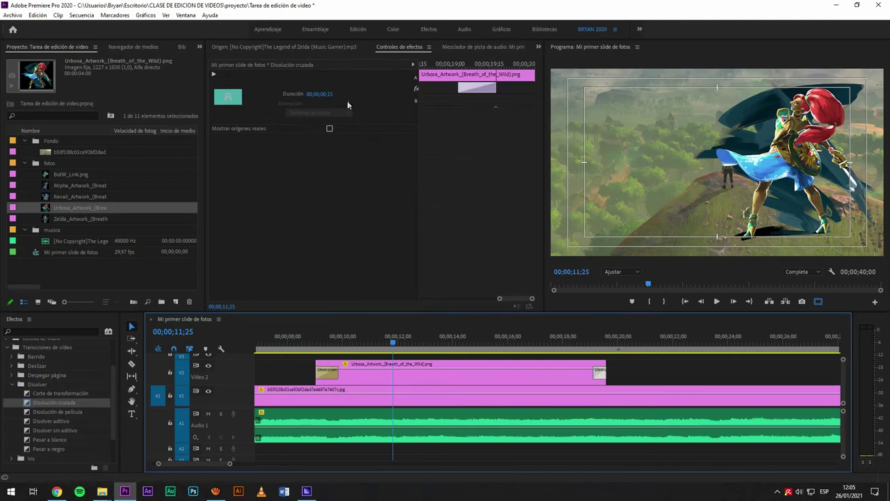
key("Return")
left_click(314, 341)
key("space")
scroll(361, 378, "down", 2)
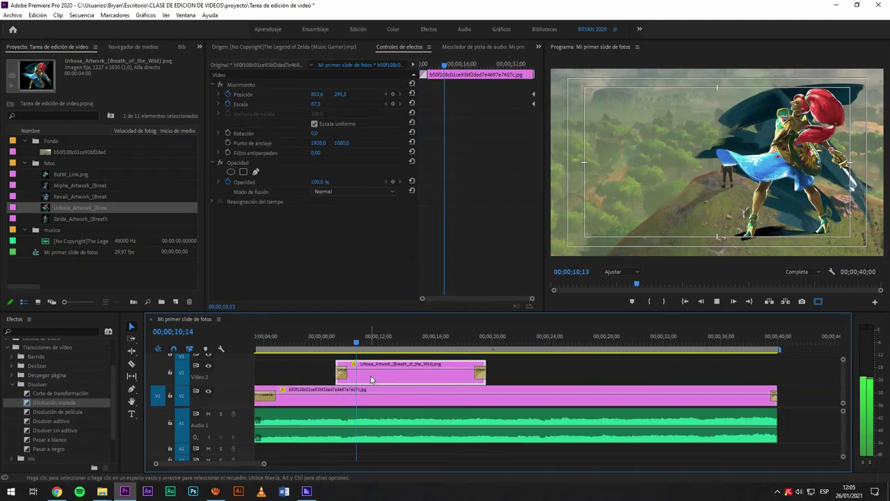
Step: Keyframe the Urbosa image's scale from 30 at the clip's start to 90 about two and a half seconds in
left_click(371, 379)
left_click_drag(358, 342, 355, 342)
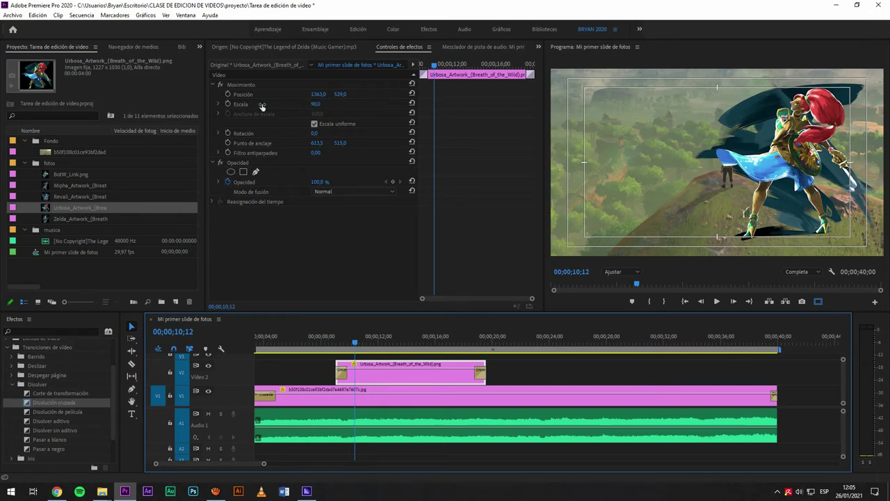
left_click(228, 104)
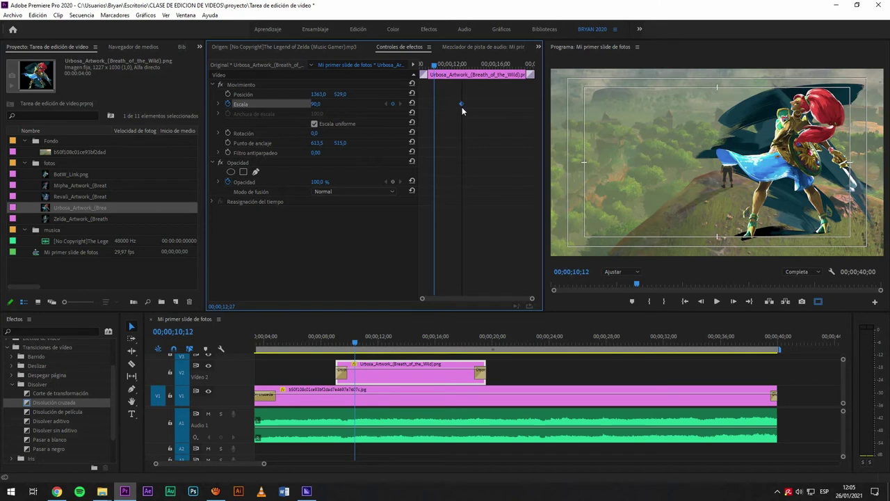
left_click_drag(440, 105, 446, 104)
left_click_drag(316, 106, 290, 113)
left_click_drag(433, 103, 404, 104)
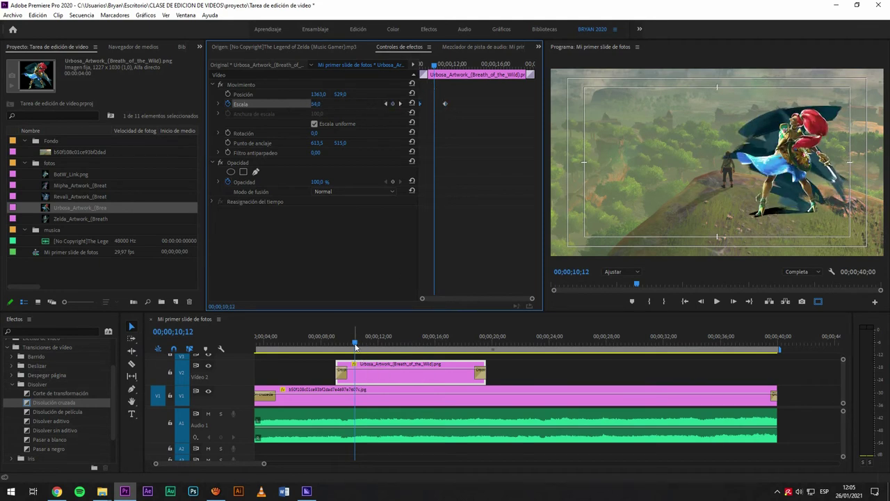
Step: Move the scale animation's ending keyframe to 00;00;09;27 and play the faster zoom-in
left_click_drag(343, 346, 350, 352)
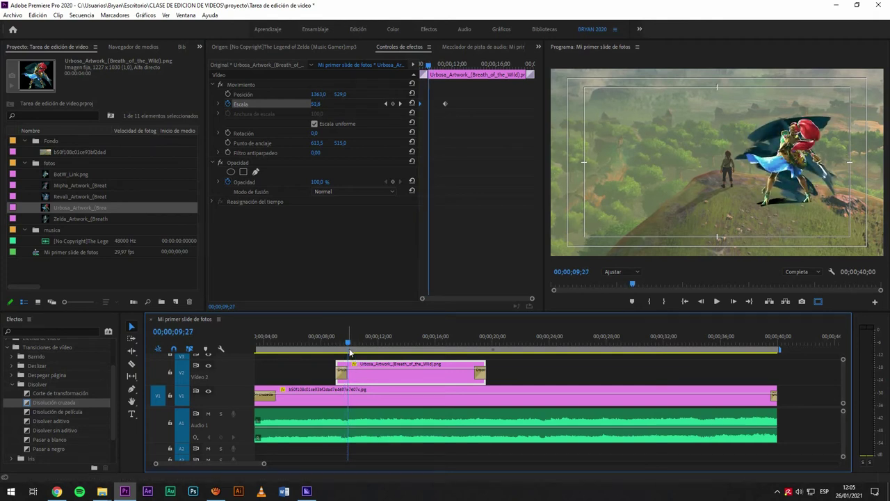
left_click(427, 76)
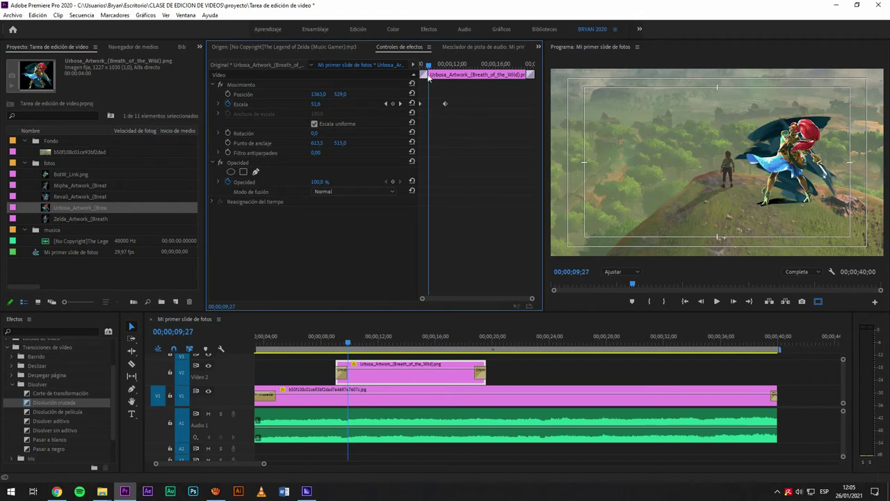
left_click_drag(446, 104, 428, 104)
left_click_drag(342, 336, 327, 336)
key("space")
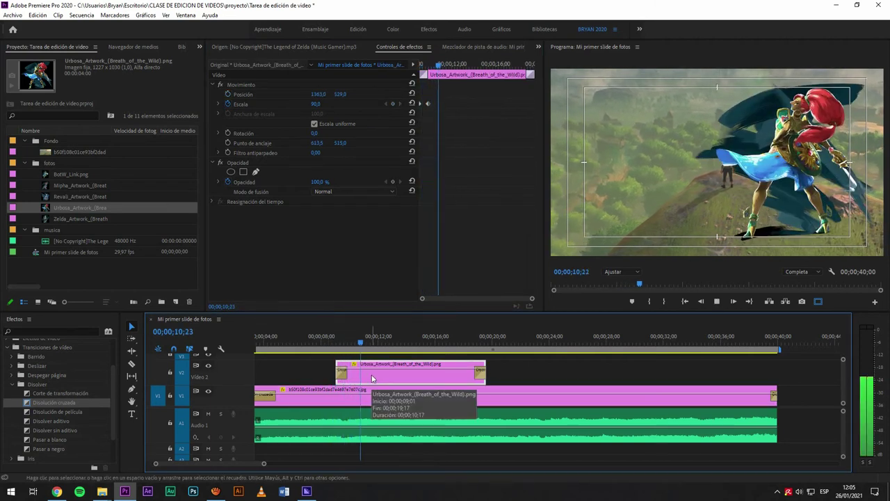
key("space")
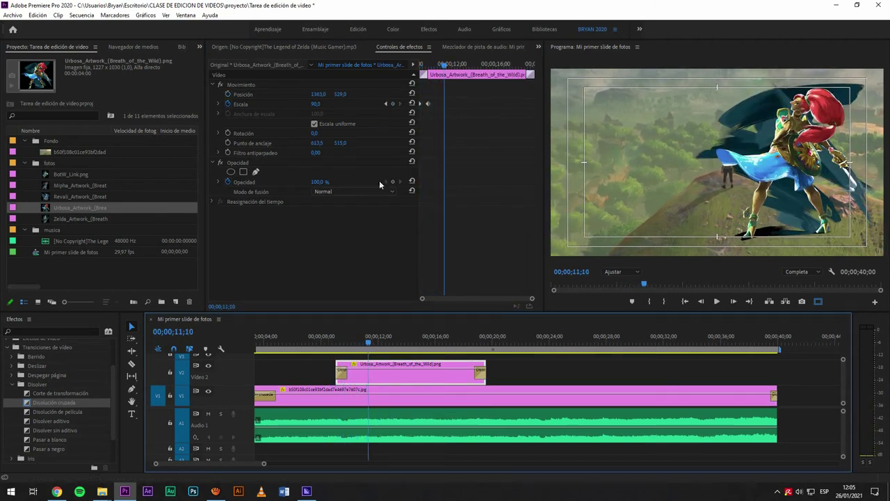
Step: Set the starting scale keyframe at 00;00;09;01 to 80 and play the subtler zoom-in
left_click(387, 104)
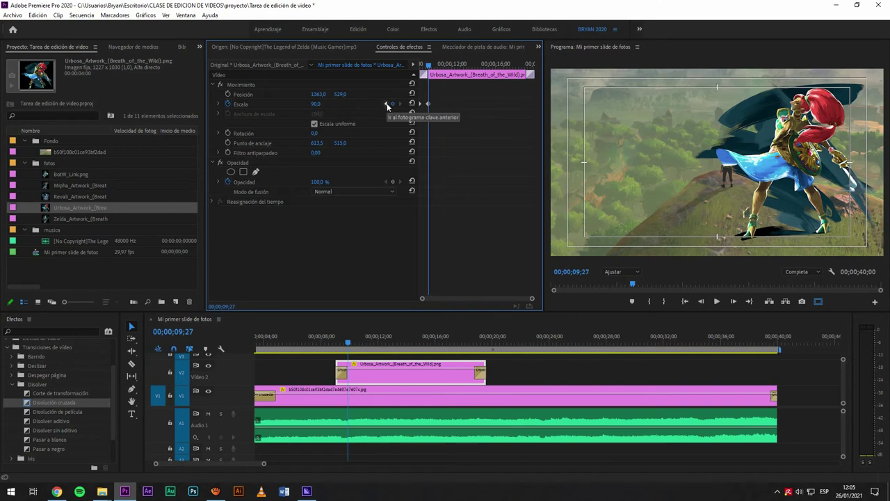
left_click(386, 104)
left_click(320, 105)
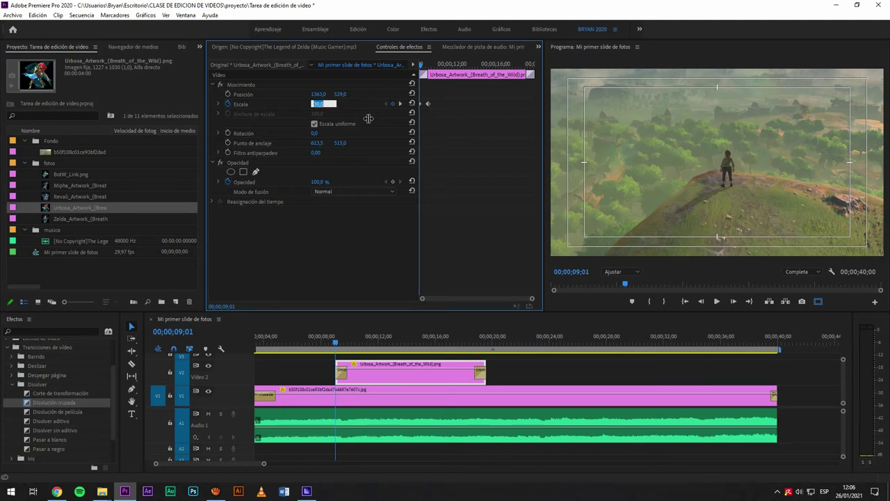
type("80")
key("Return")
key("space")
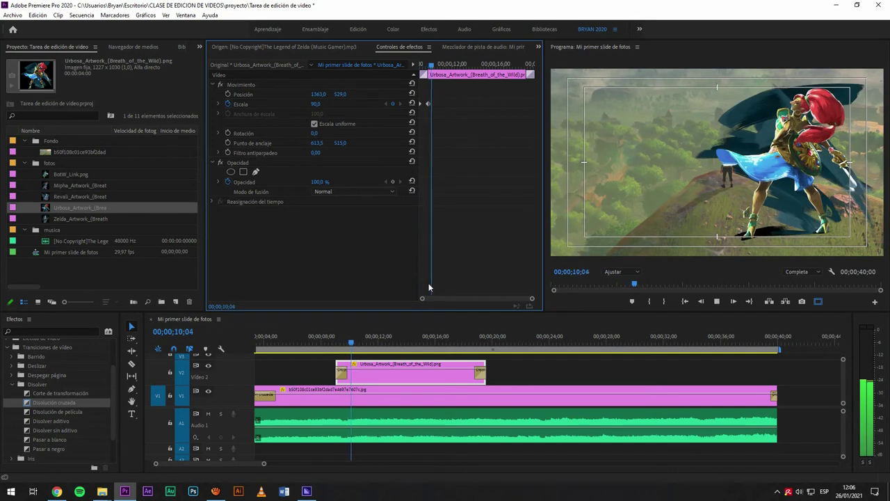
key("space")
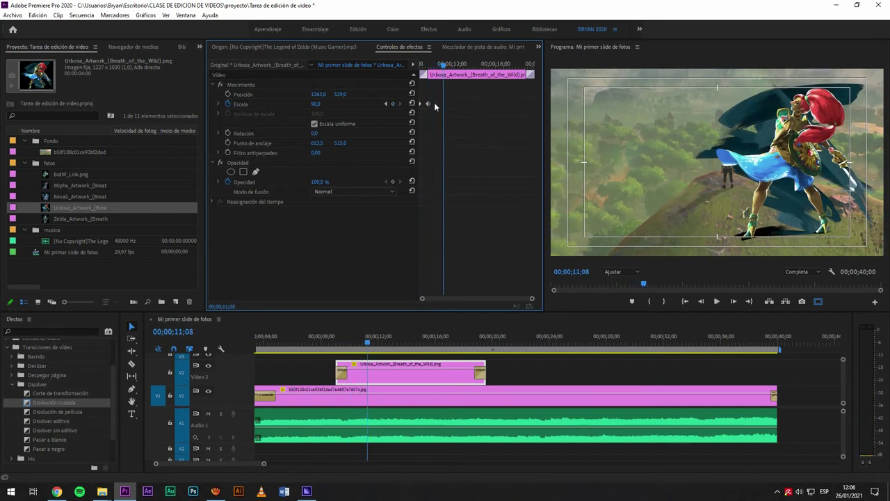
left_click(427, 64)
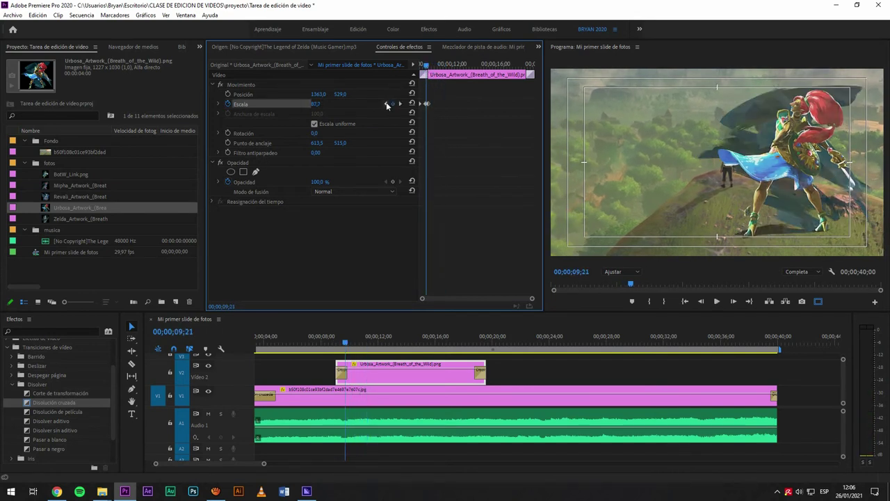
left_click(387, 104)
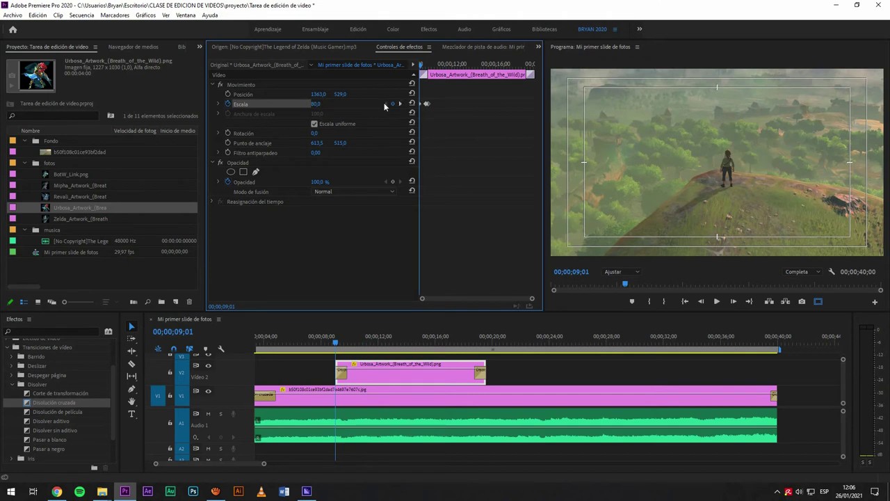
key("alt+space")
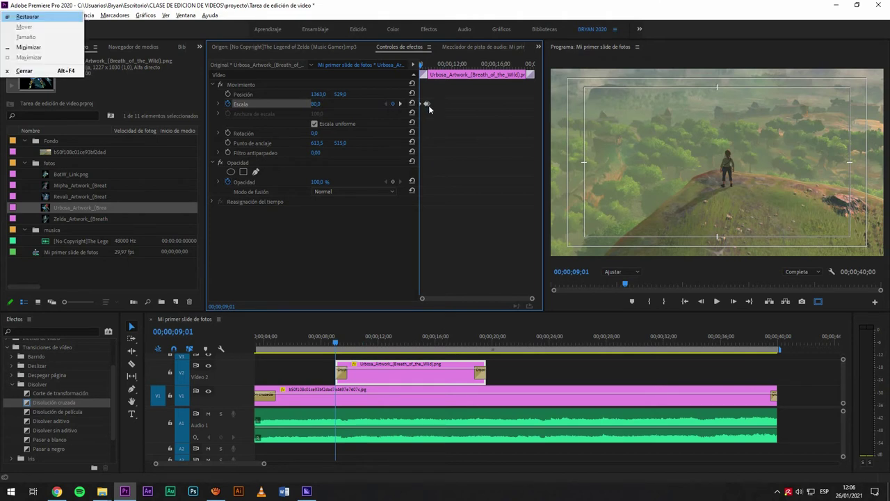
key("Escape")
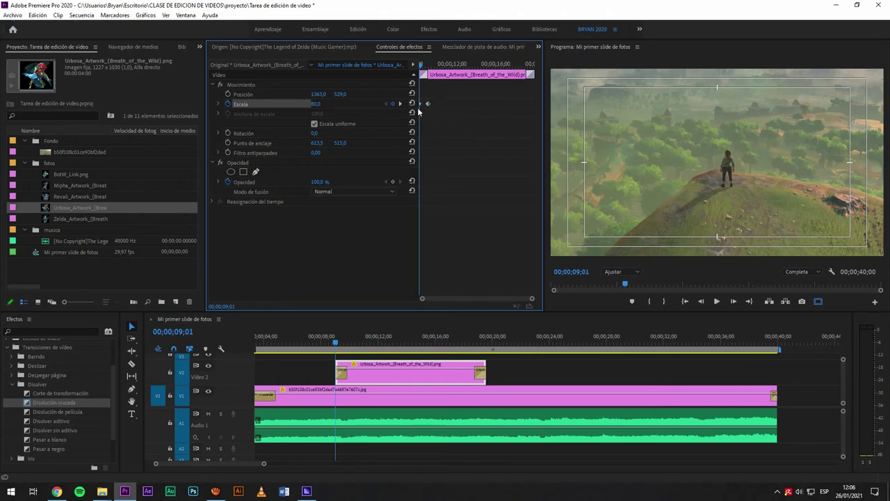
Step: Lower the starting scale keyframe at 00;00;09;01 to about 70 and play the zoom-in
left_click(322, 103)
left_click(347, 238)
key("space")
key("space")
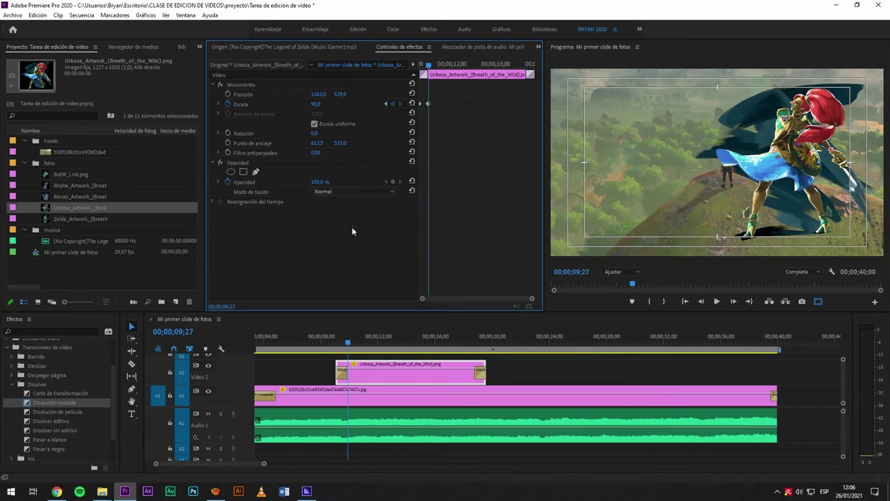
left_click(386, 104)
left_click(323, 104)
left_click(353, 247)
key("space")
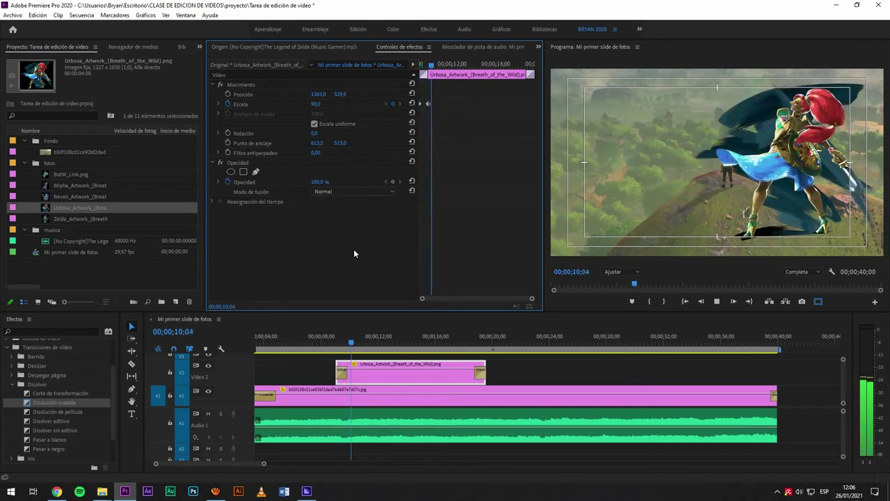
Step: Replay the Urbosa zoom-in and move the ending scale keyframe to about 00;00;11;03 to slow the animation
left_click(420, 65)
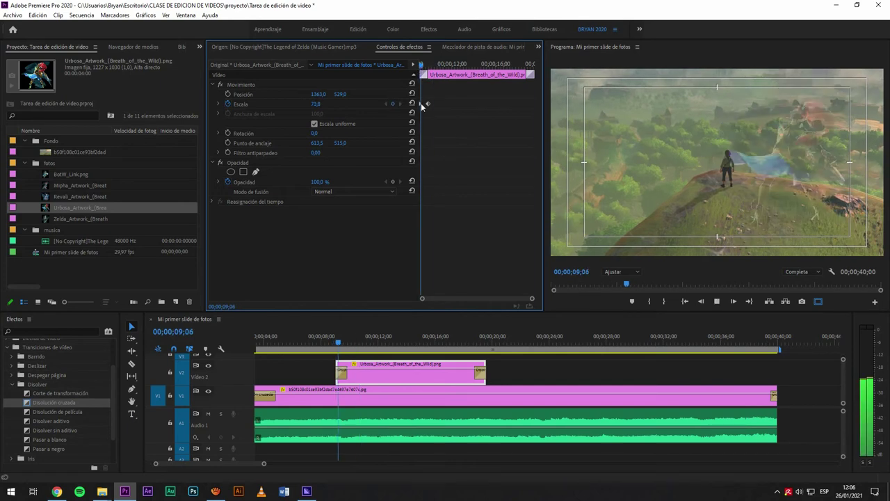
key("space")
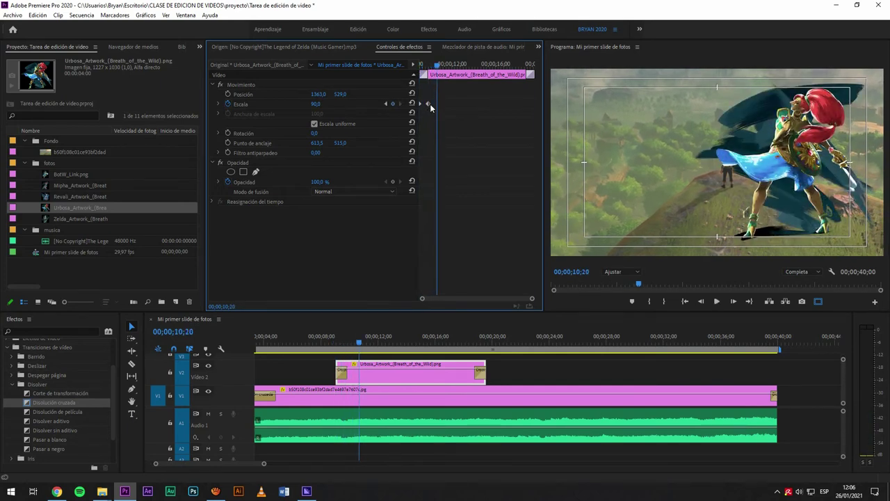
left_click_drag(430, 103, 441, 106)
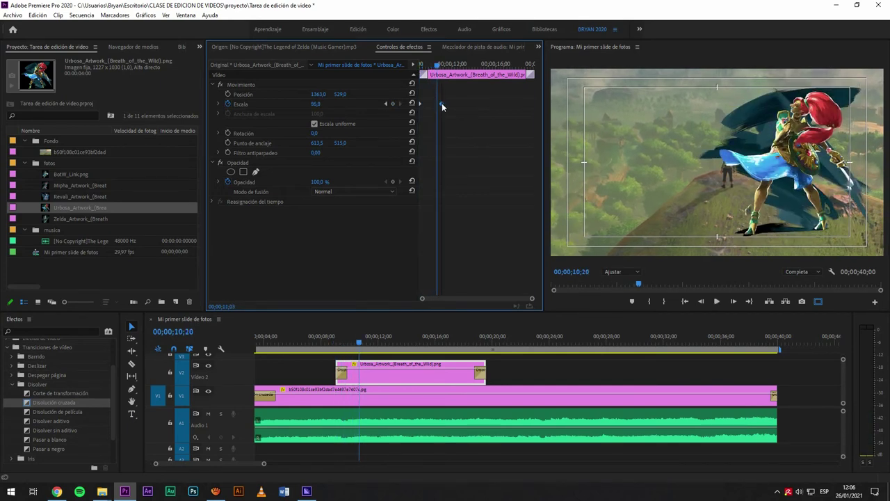
Step: Lengthen the cross dissolve at the start of the Urbosa clip to 00;00;01;27 and play the entrance before and after
left_click(420, 64)
key("space")
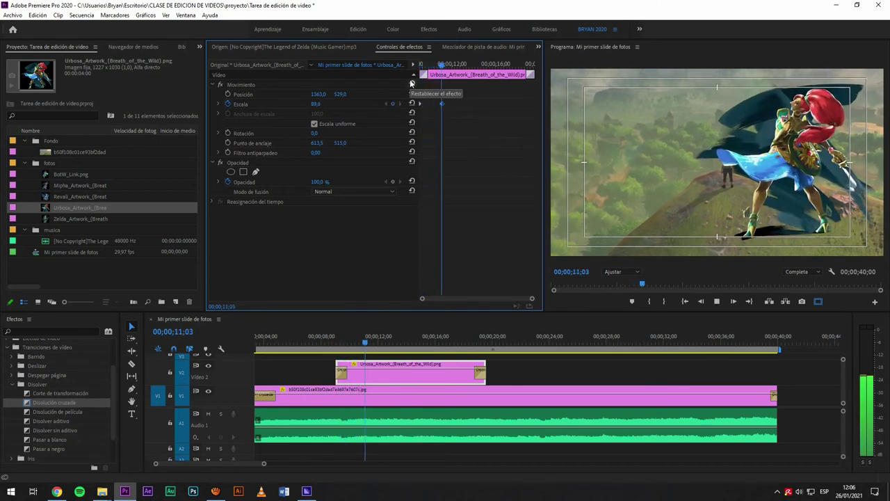
left_click_drag(433, 67, 424, 68)
left_click_drag(346, 376, 362, 377)
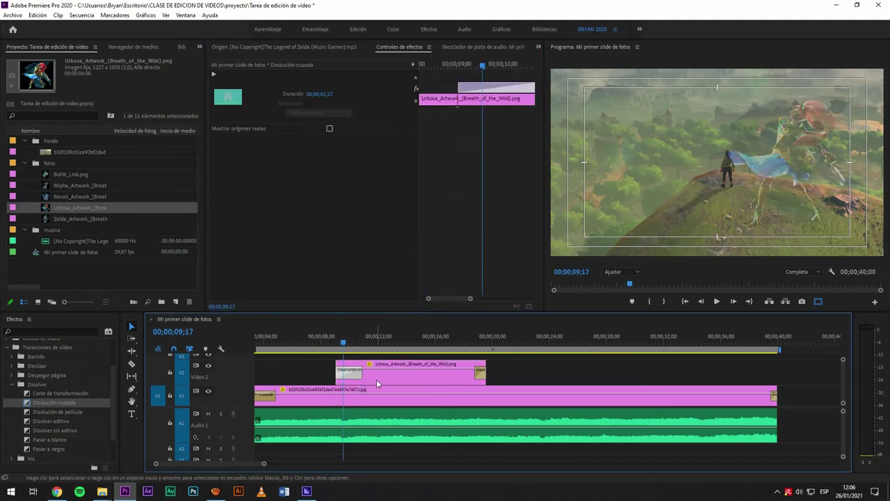
left_click(372, 380)
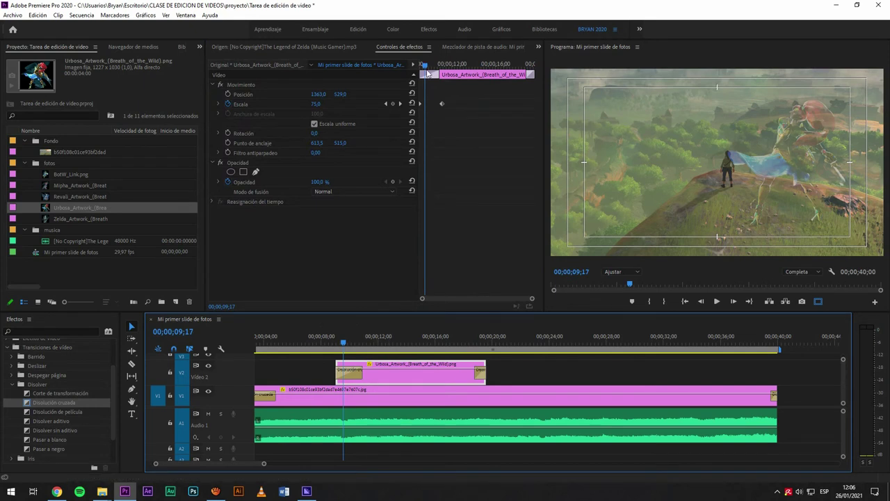
left_click(404, 226)
key("space")
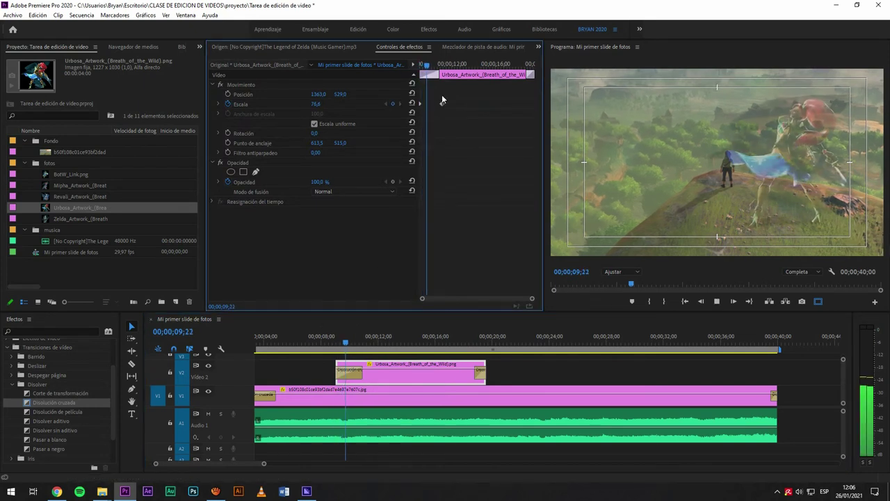
key("space")
Step: Enable Position animation on the Urbosa clip with a keyframe at 00;00;11;04, aligned with the ending scale keyframe, and go to 00;00;10;20
mouse_move(437, 64)
left_mouse_down()
mouse_move(428, 64)
mouse_move(441, 68)
left_mouse_up()
left_click(401, 104)
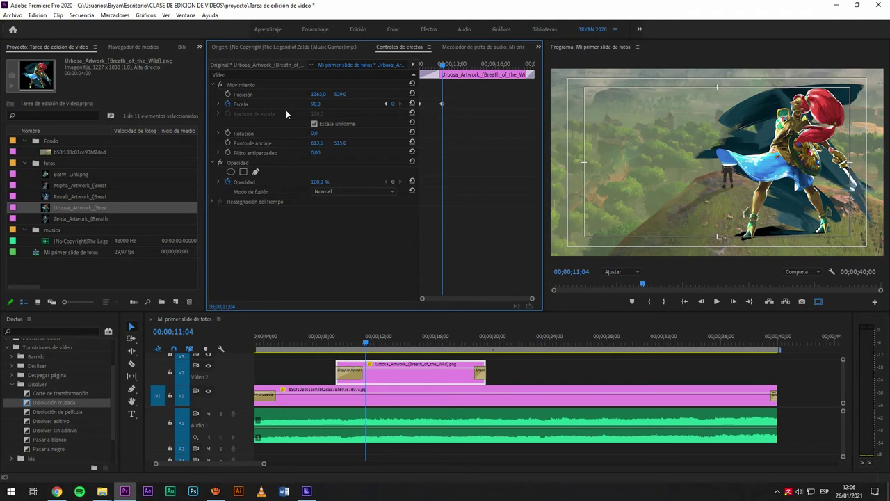
left_click(229, 94)
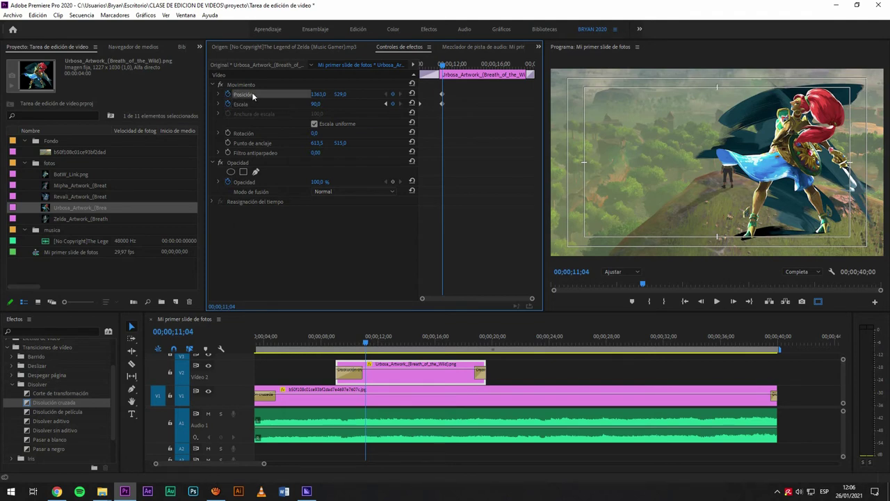
left_click(442, 94)
left_click_drag(443, 69, 437, 70)
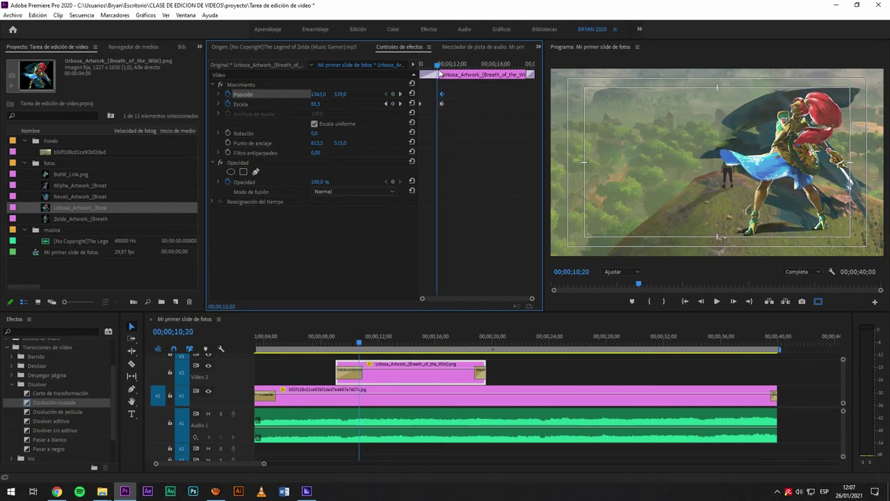
left_click_drag(341, 95, 355, 130)
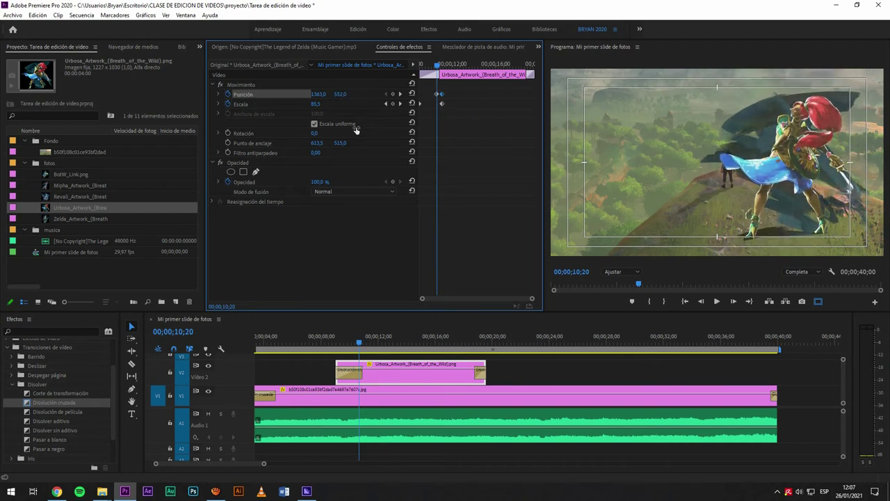
left_click(411, 94)
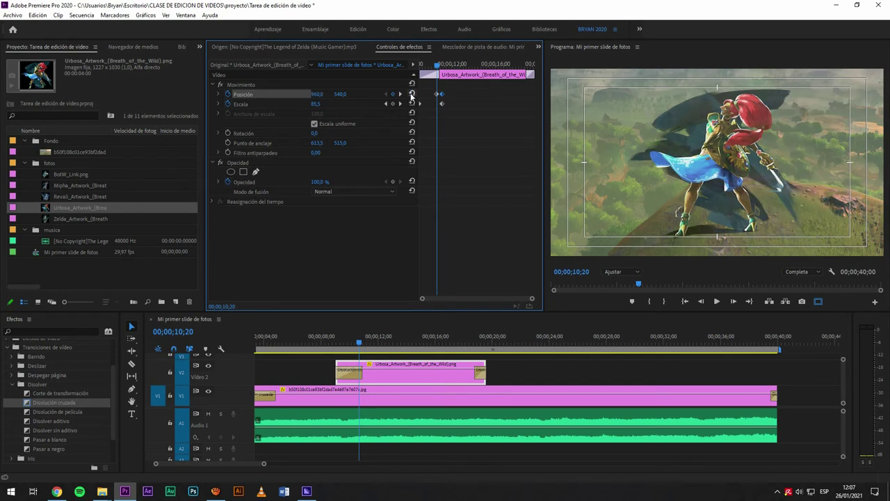
key("ctrl+z")
key("ctrl+z")
key("ctrl+z")
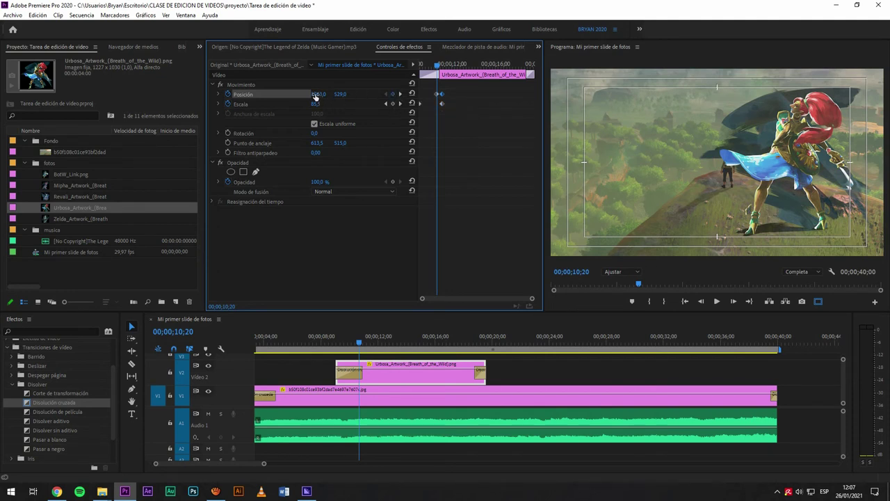
Step: Set the Position at 00;00;10;20 to 1885, 599, move that keyframe to the clip's start at 00;00;09;01, and play the slide-in
left_click_drag(315, 96, 569, 120)
left_click_drag(339, 96, 376, 99)
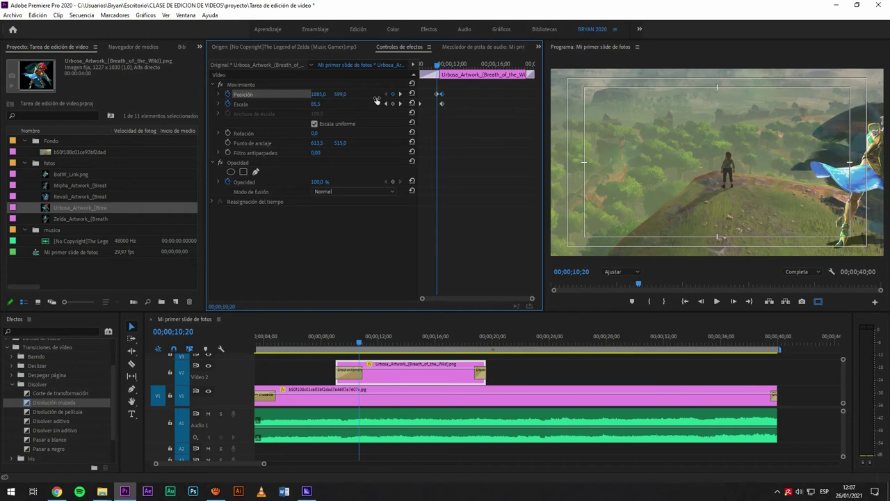
left_click(430, 95)
left_click_drag(431, 95, 413, 95)
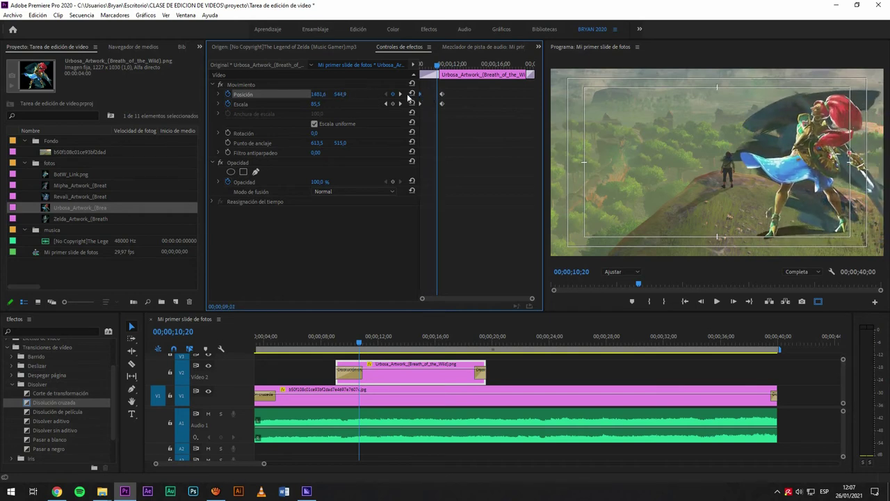
key("Up")
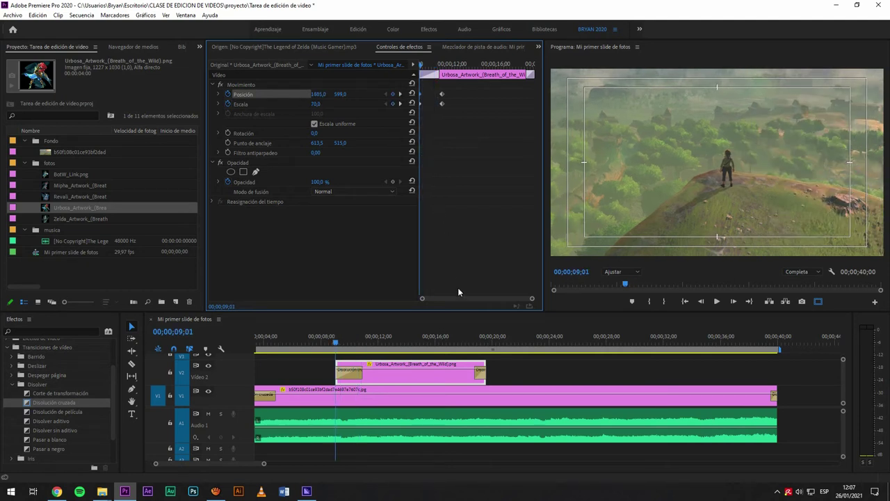
key("space")
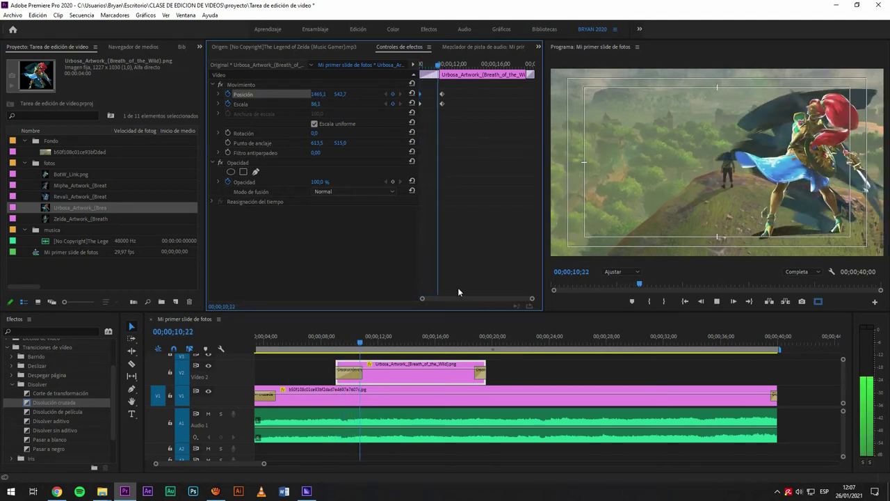
key("space")
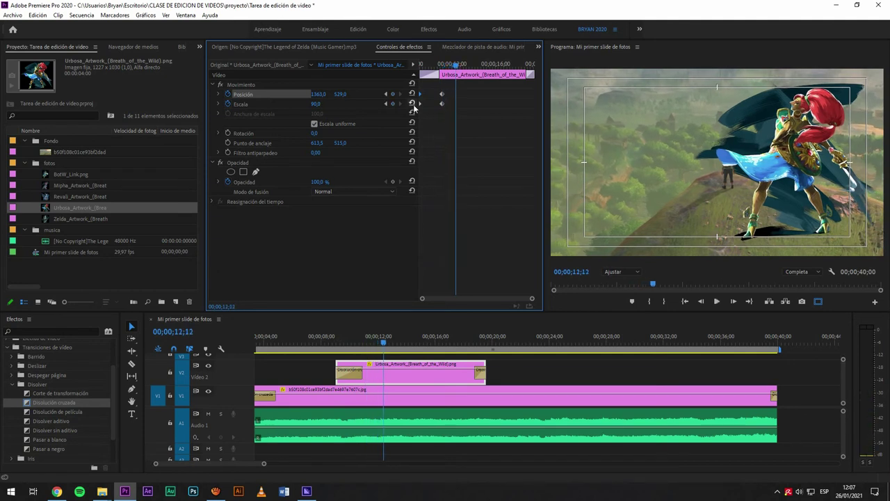
Step: Set the starting Position keyframe's vertical value to 523, keep it at the Urbosa clip's start, and play the straighter slide-in
left_click(387, 94)
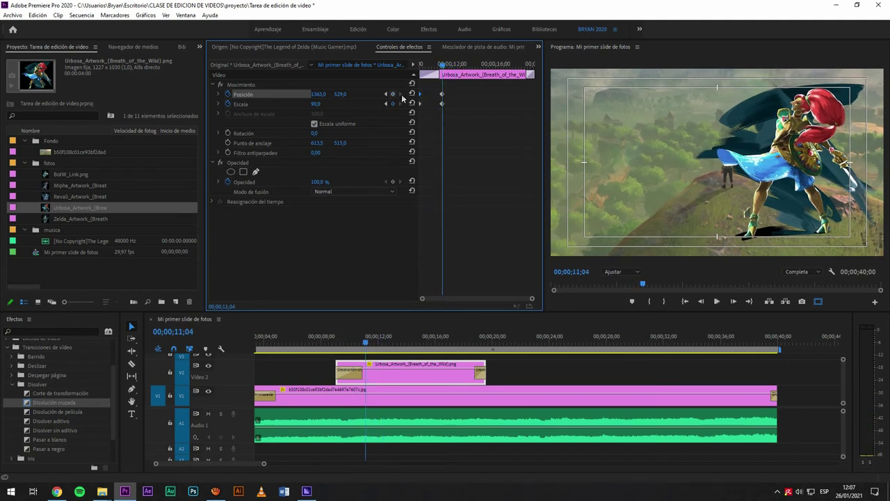
left_click_drag(443, 65, 432, 94)
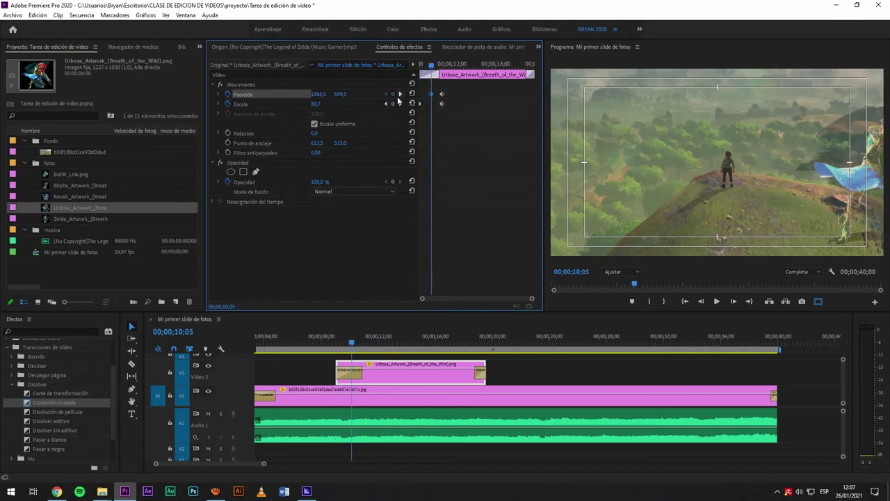
left_click_drag(340, 95, 304, 101)
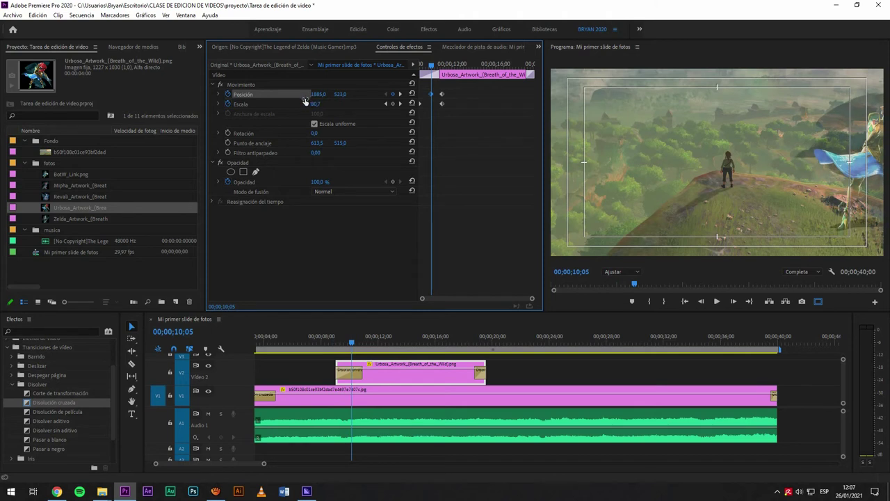
left_click_drag(432, 66, 381, 73)
key("space")
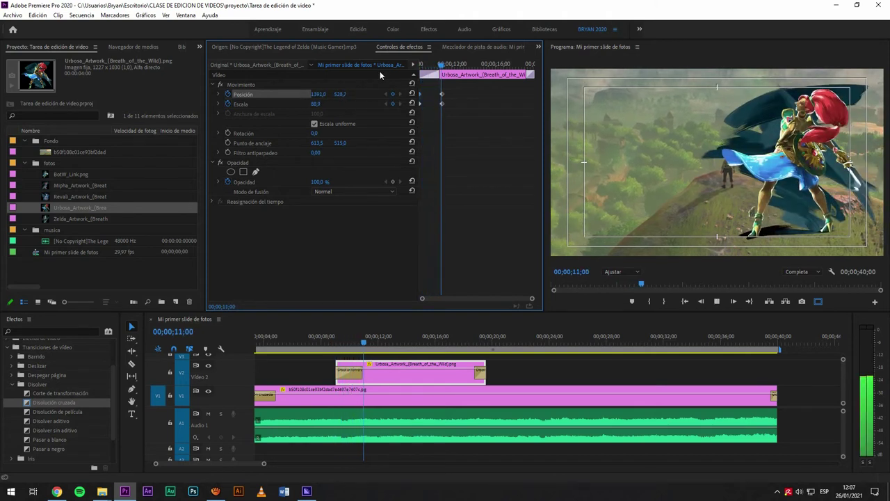
key("space")
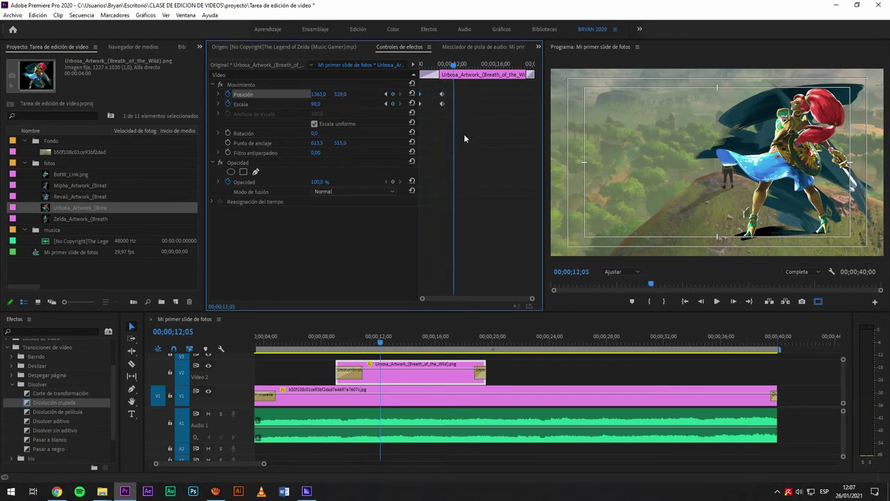
Step: Save the project and add a Scale keyframe of 90 at 00;00;18;07, near the Urbosa clip's end
left_click_drag(501, 73, 520, 66)
key("space")
key("space")
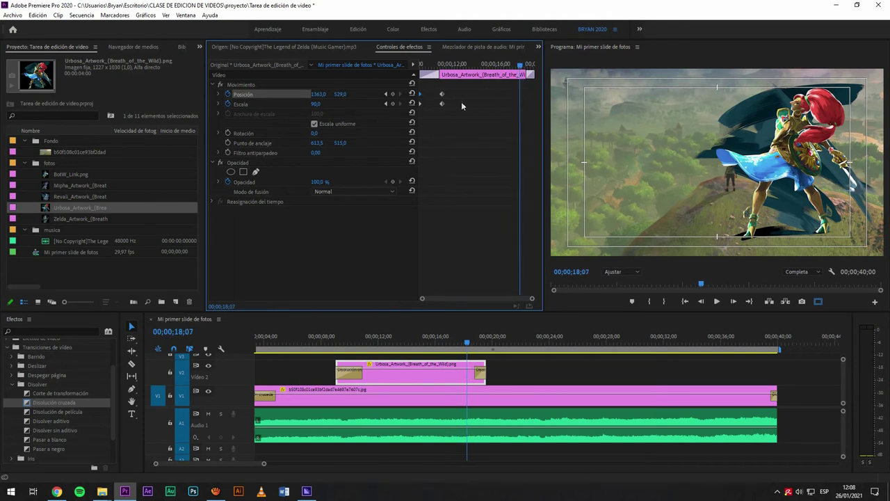
key("ctrl+s")
left_click(393, 103)
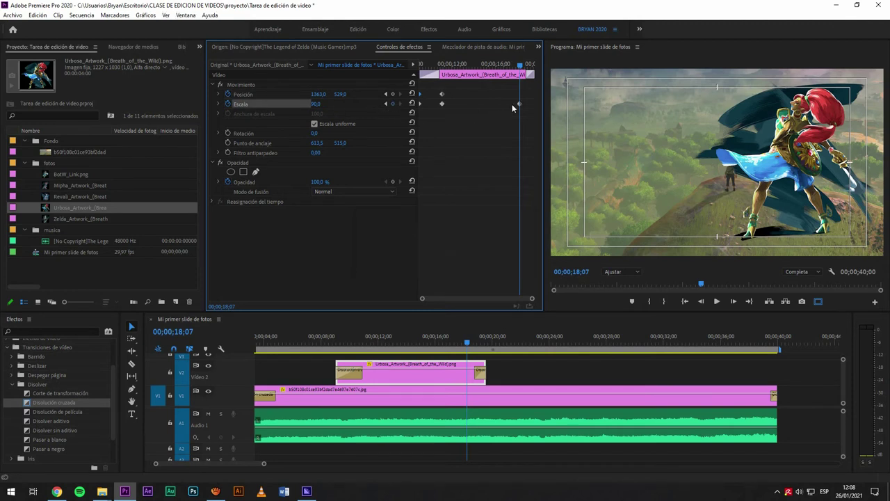
Step: Set the Urbosa clip's Scale to 120 at 00;00;19;00 and move that keyframe to the clip's end
left_click_drag(520, 66, 528, 66)
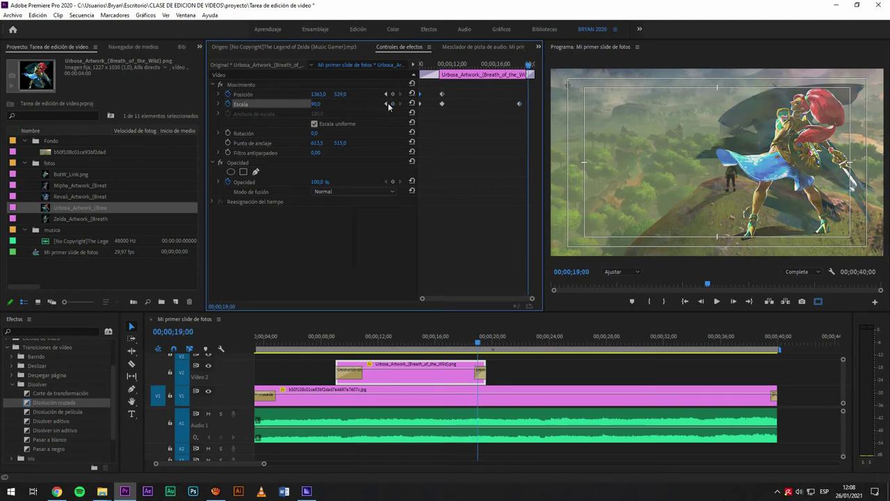
left_click(315, 105)
type("120")
key("Return")
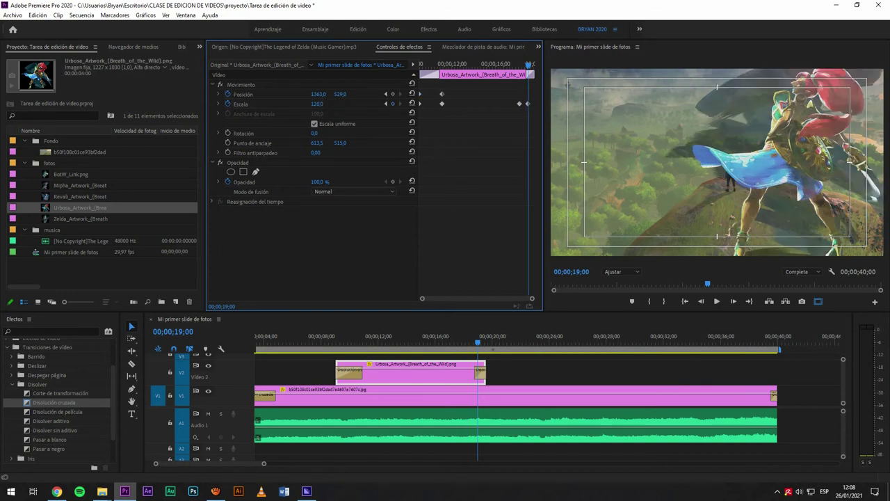
left_click_drag(529, 104, 551, 110)
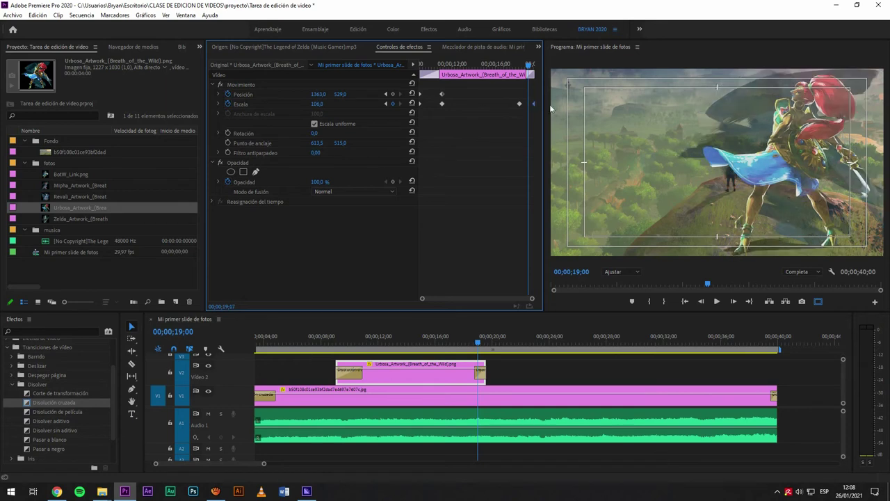
Step: Move the keyframe that starts the closing zoom nearer to the Urbosa clip's end and play the exit
left_click_drag(529, 64, 518, 64)
key("space")
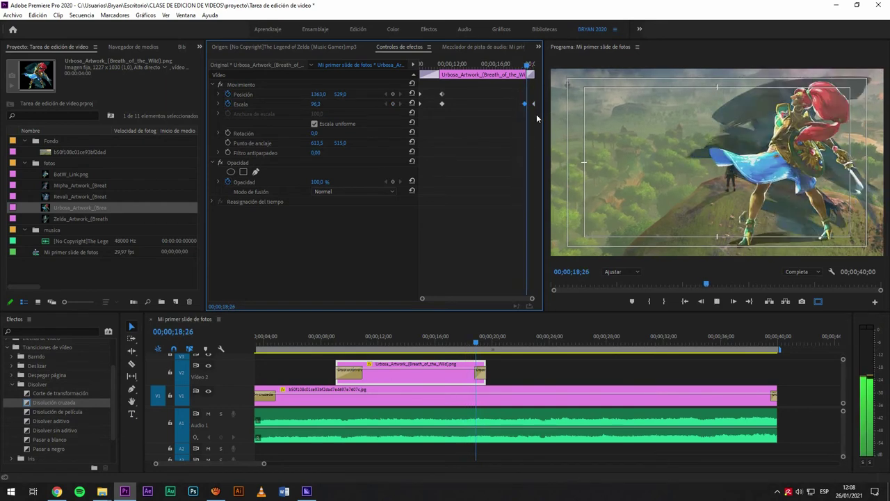
key("space")
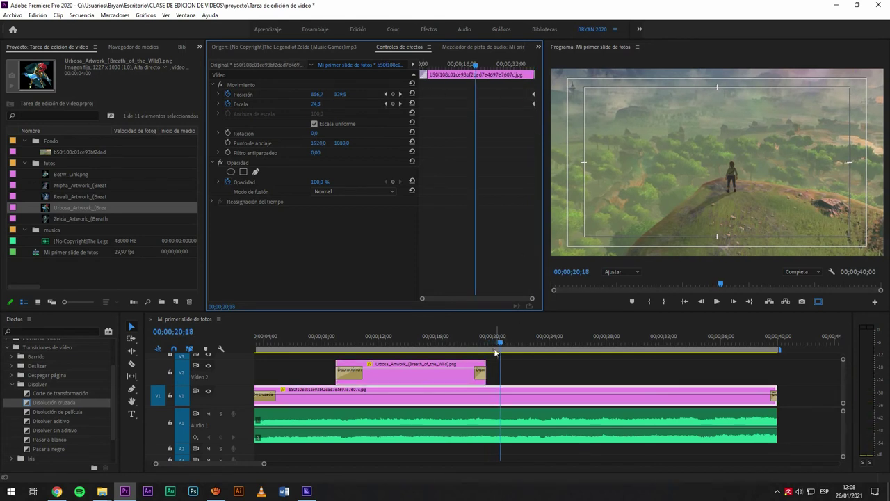
Step: Fit the whole sequence in the timeline and collapse the height of video track V2
scroll(441, 362, "down", 2)
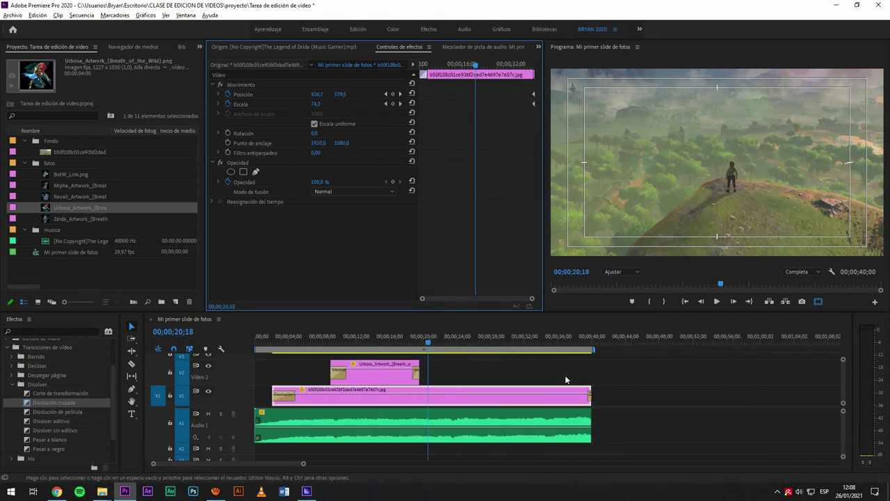
left_click(357, 340)
left_click_drag(357, 341, 391, 349)
double_click(244, 372)
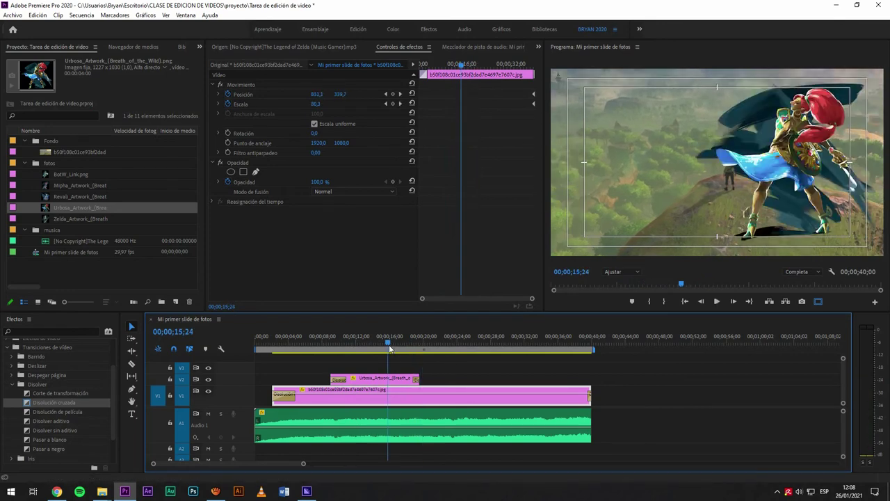
Step: Play the Urbosa clip from just before its start at 00;00;08;26 to review the entrance animation
left_click(382, 379)
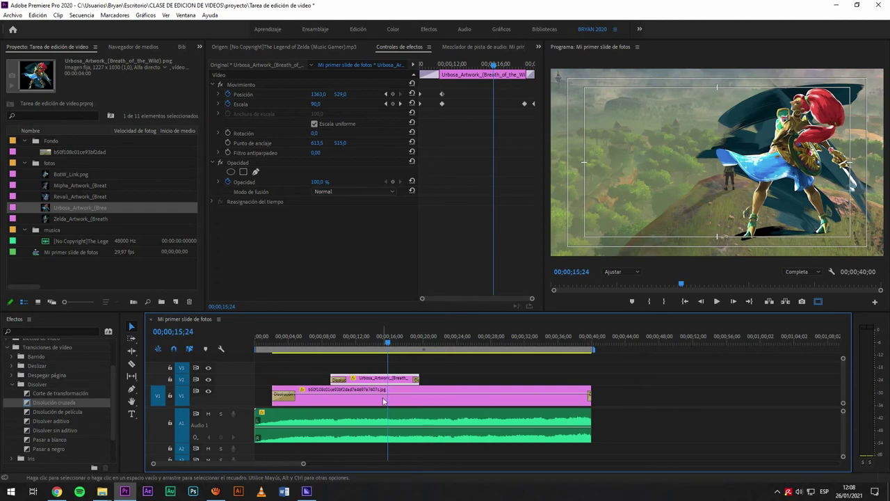
left_click(332, 350)
left_click(342, 367)
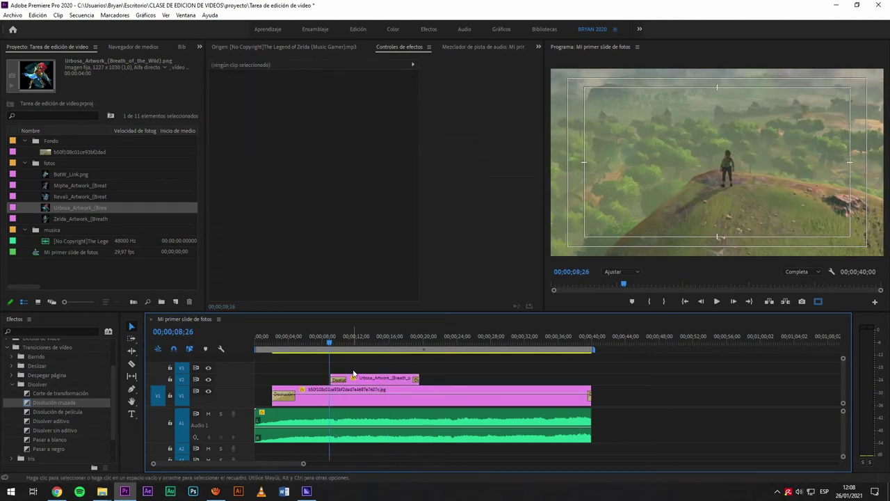
key("space")
left_click(353, 378)
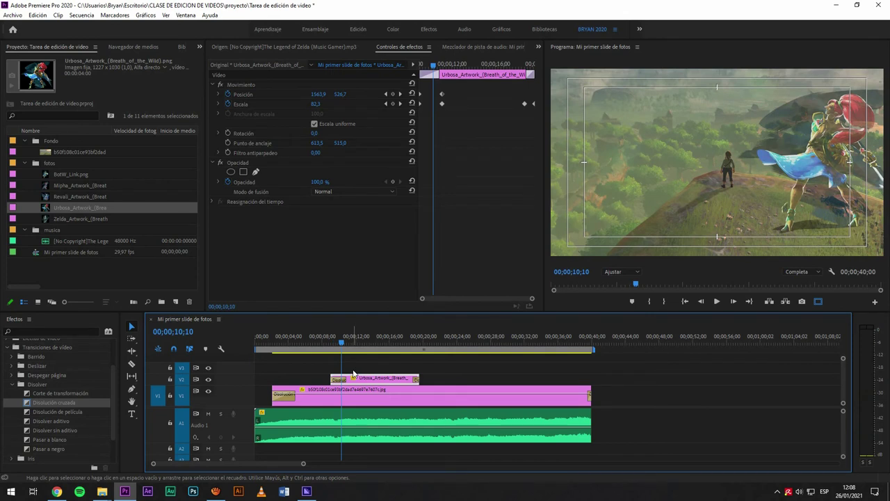
key("space")
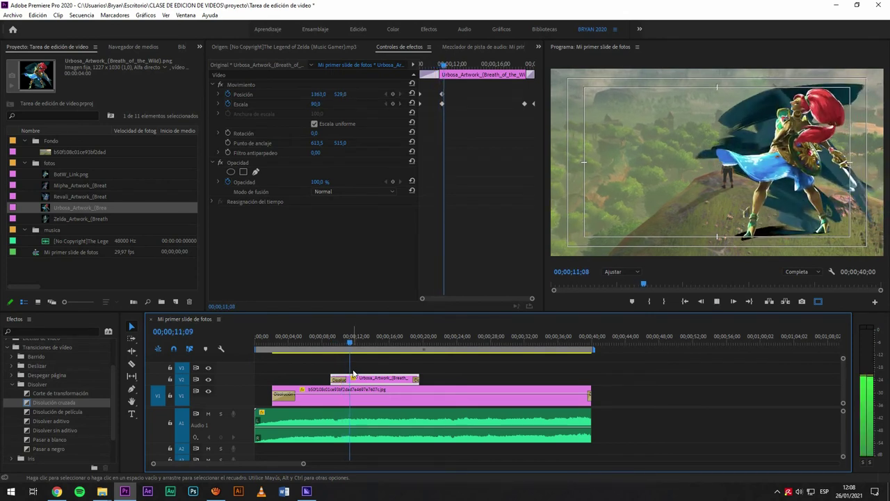
key("space")
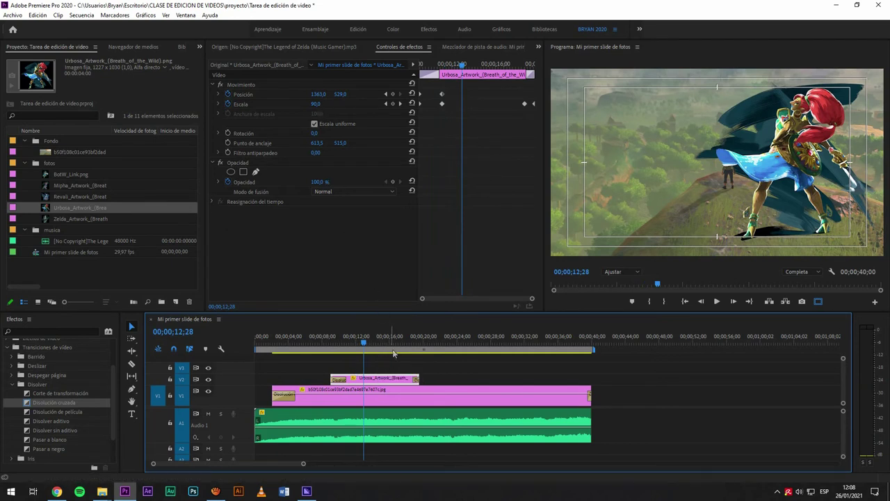
left_click(394, 367)
left_click(380, 378)
left_click(368, 366)
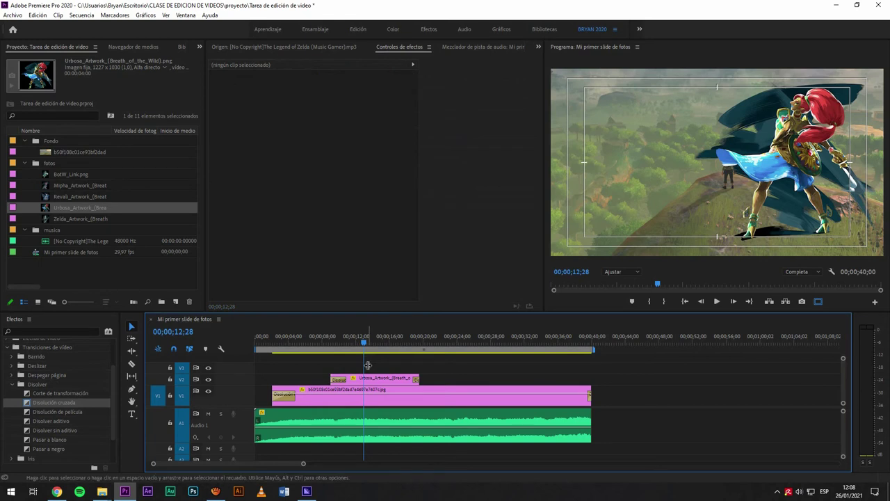
Step: Add a text layer at 00;00;12;28 above the Urbosa clip and shift its clip about two seconds earlier
key("ctrl+t")
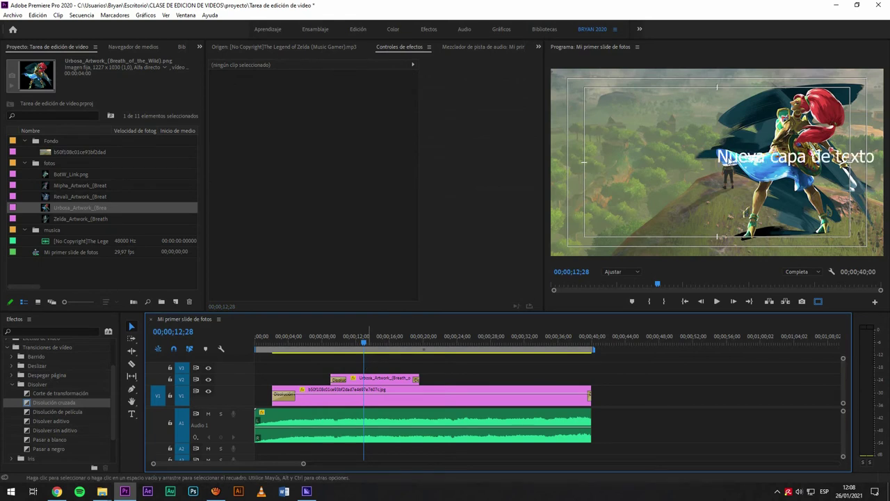
left_click(381, 394)
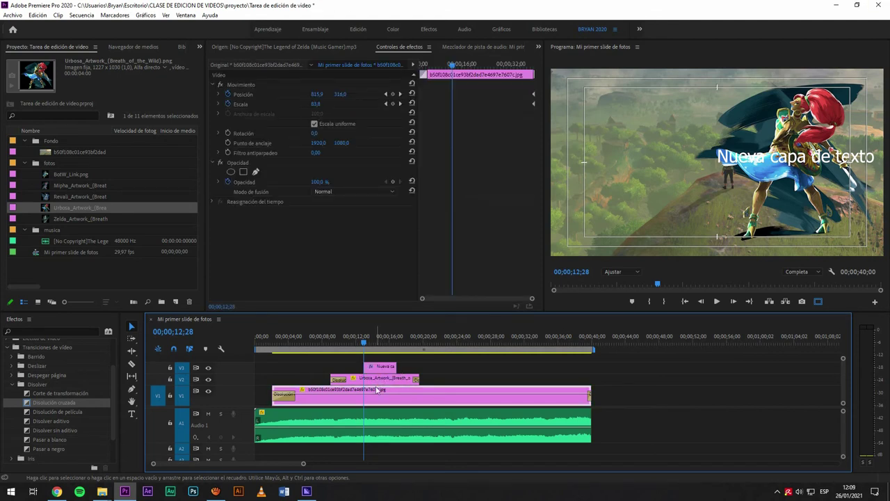
left_click(380, 369)
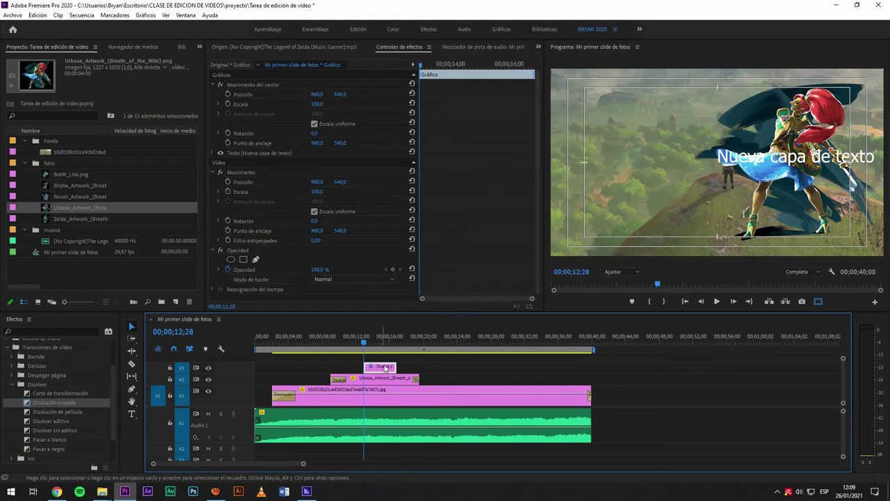
left_click_drag(387, 368, 369, 371)
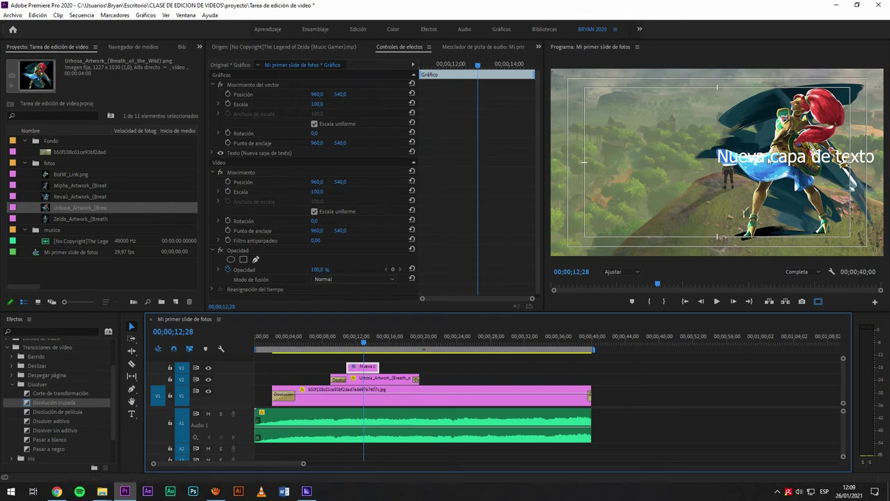
left_click(393, 371)
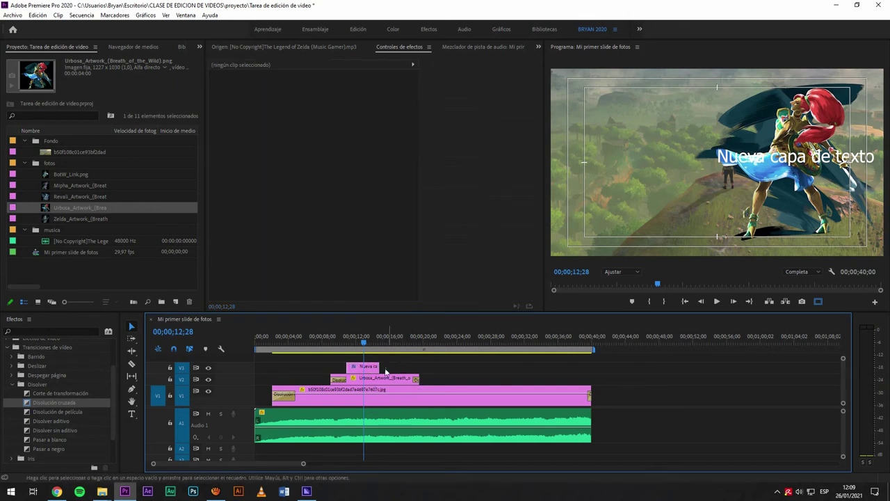
Step: Expand the text layer's properties and examine its source text, appearance and transform settings
left_click(368, 369)
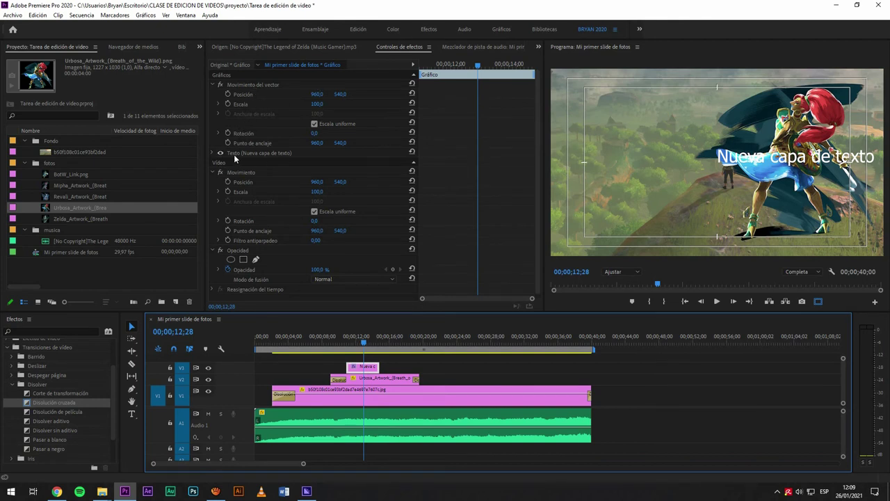
left_click(234, 154)
left_click(214, 154)
scroll(308, 212, "down", 5)
scroll(308, 212, "up", 5)
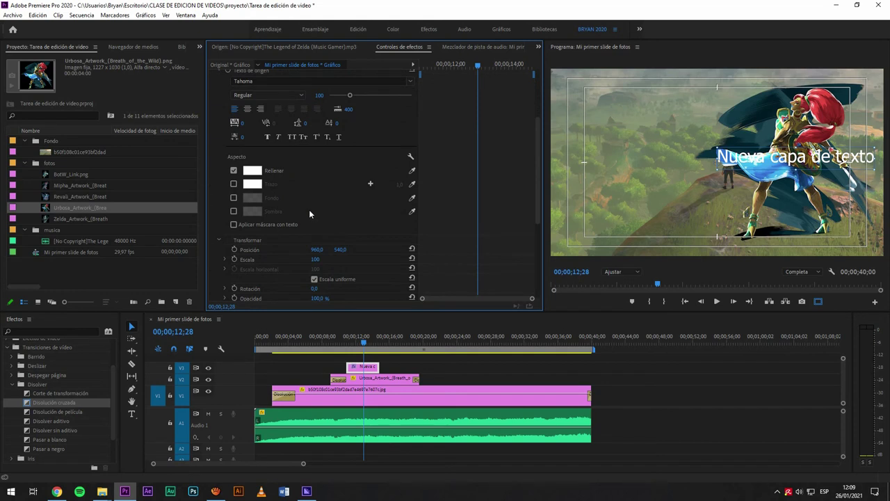
scroll(310, 212, "down", 3)
scroll(311, 213, "up", 4)
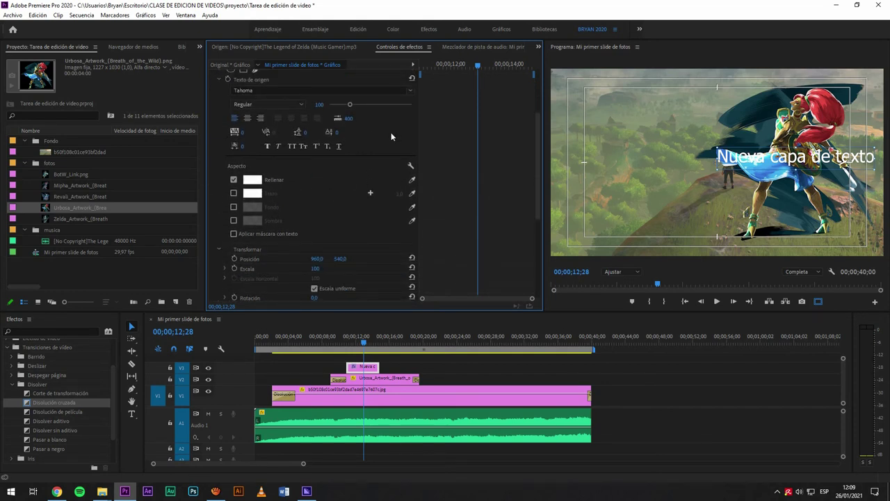
Step: Replace the placeholder text with URBOSA on the first line and MATRIARCA DE LAS G on the second
left_click(732, 162)
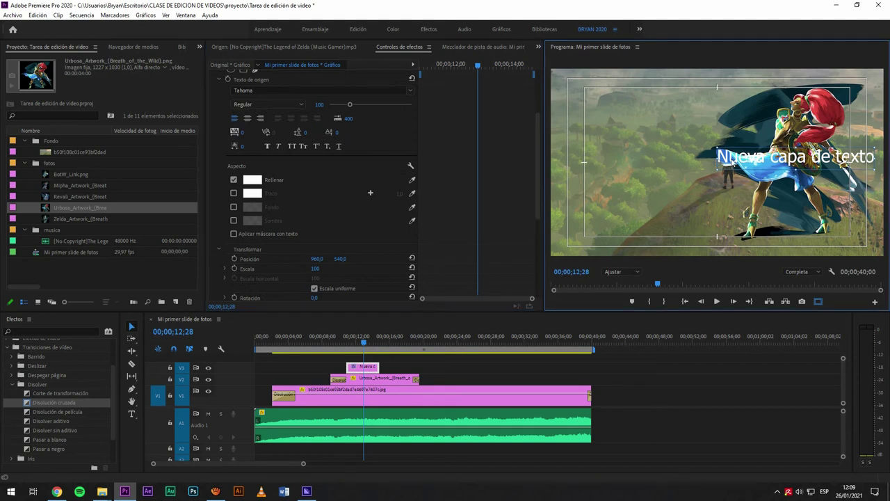
double_click(732, 162)
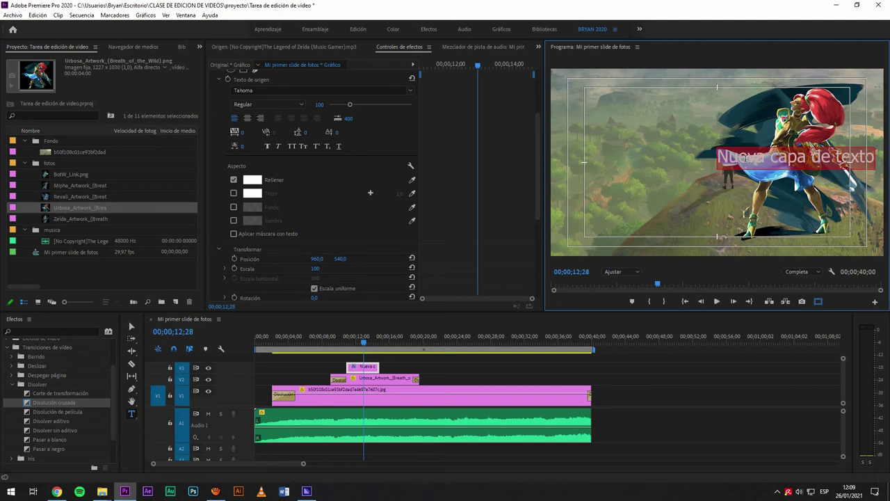
type("URBOSA")
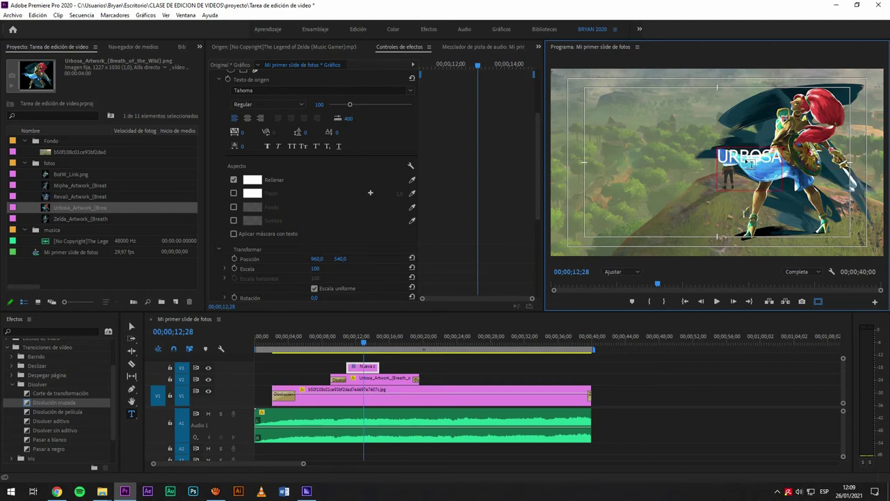
key("Return")
type("MATRI")
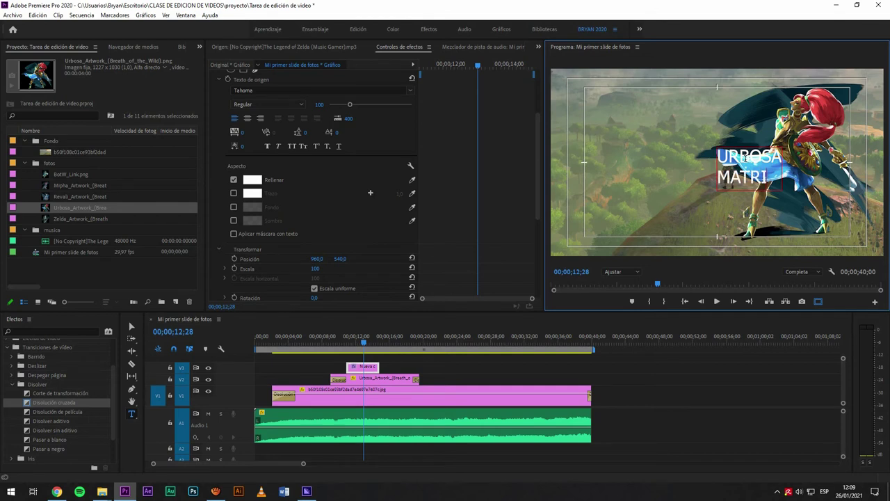
type("ARCA DE LOS G")
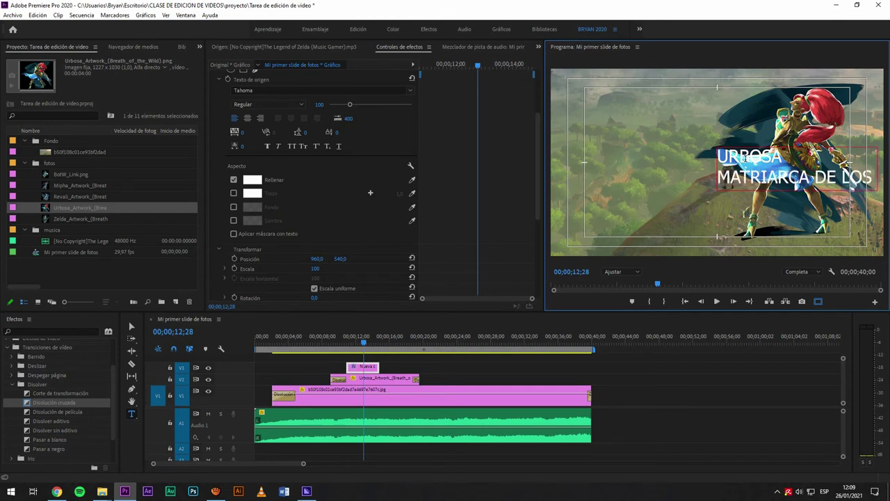
key("BackSpace")
key("BackSpace")
key("BackSpace")
key("BackSpace")
type("AS G")
Step: Center-align the text and complete its second line as MATRIARCA DE LAS GERUDO
left_click(247, 118)
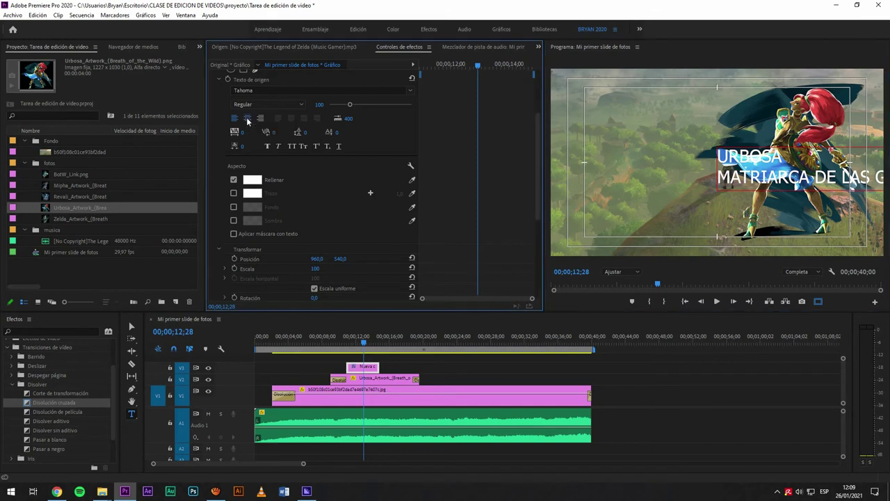
left_click(809, 179)
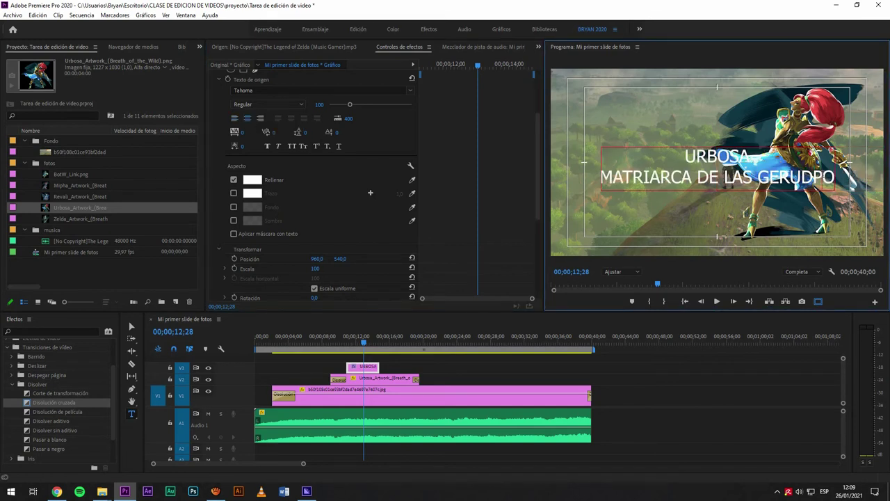
key("Delete")
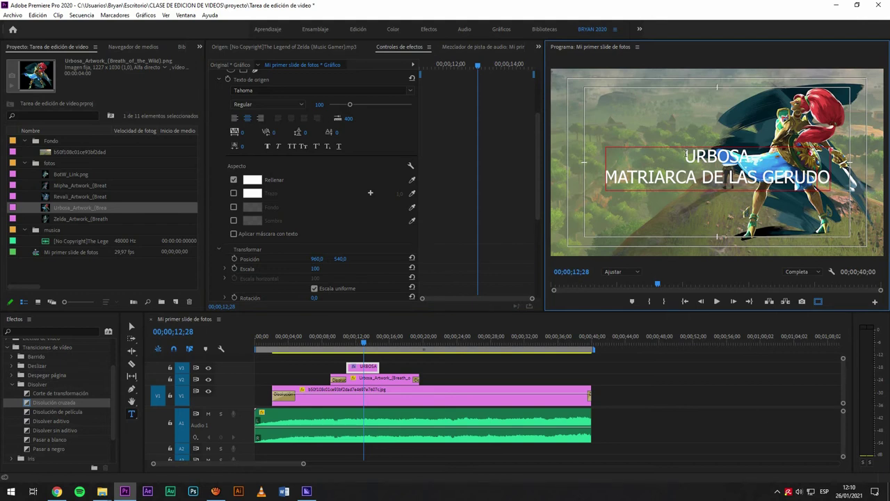
Step: Try the Star Jedi Logo DoubleLine2 font on both lines of the Urbosa title
left_click_drag(687, 155, 867, 178)
scroll(313, 202, "up", 3)
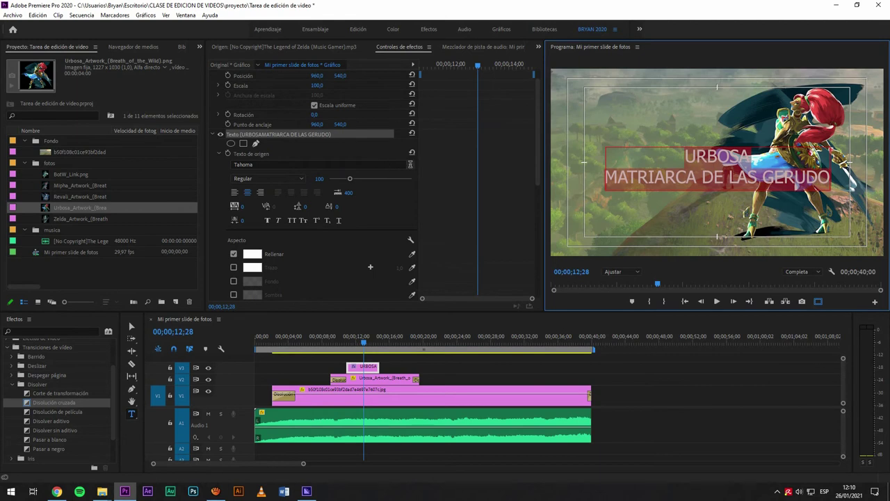
left_click(313, 164)
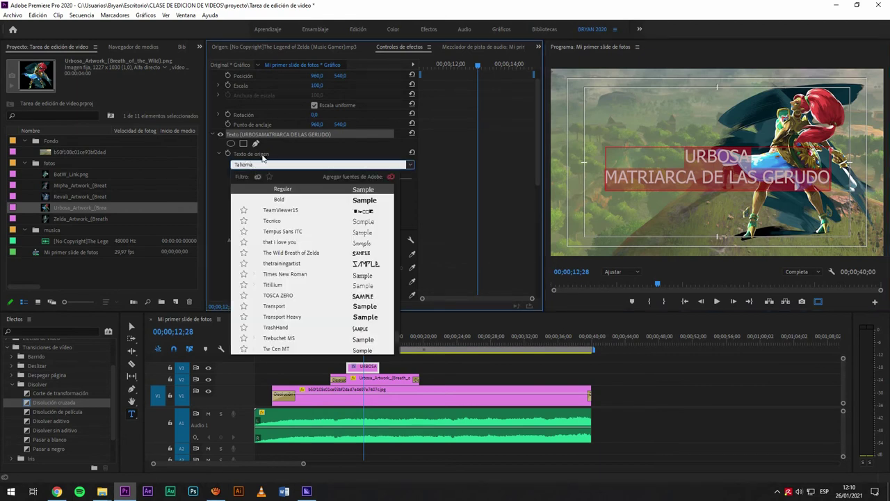
scroll(299, 220, "down", 3)
scroll(300, 220, "up", 5)
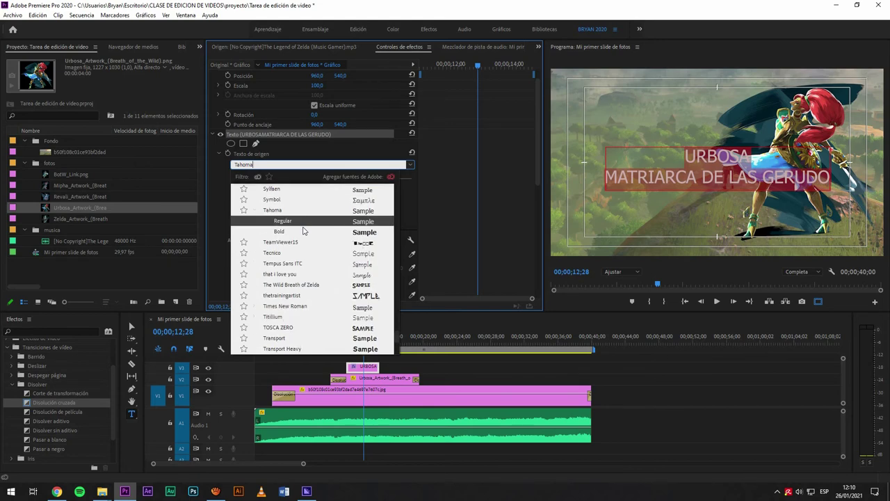
scroll(312, 263, "up", 5)
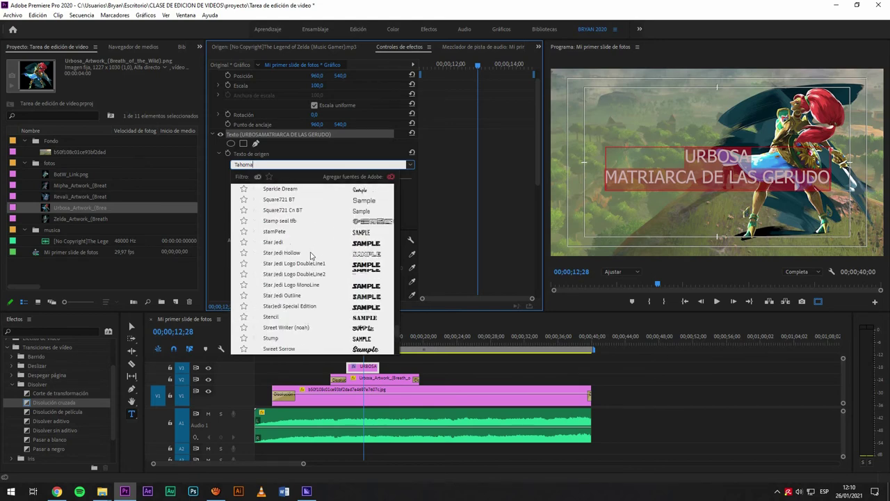
scroll(313, 263, "down", 2)
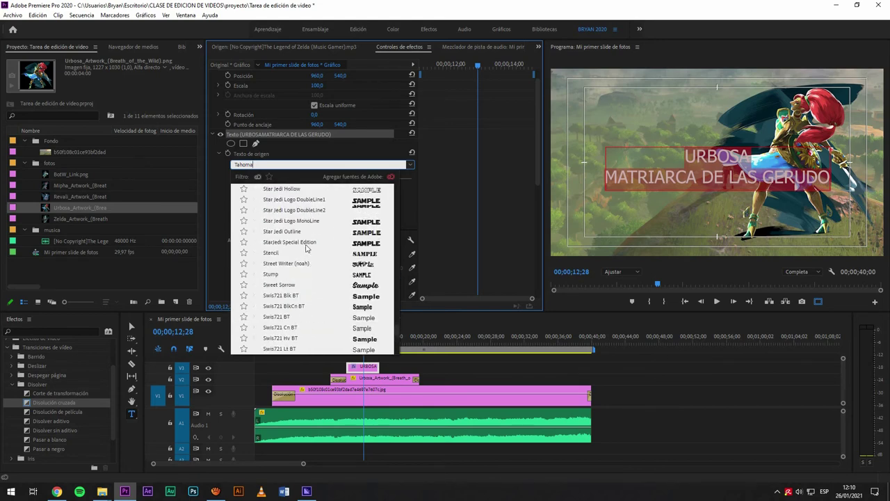
left_click(297, 209)
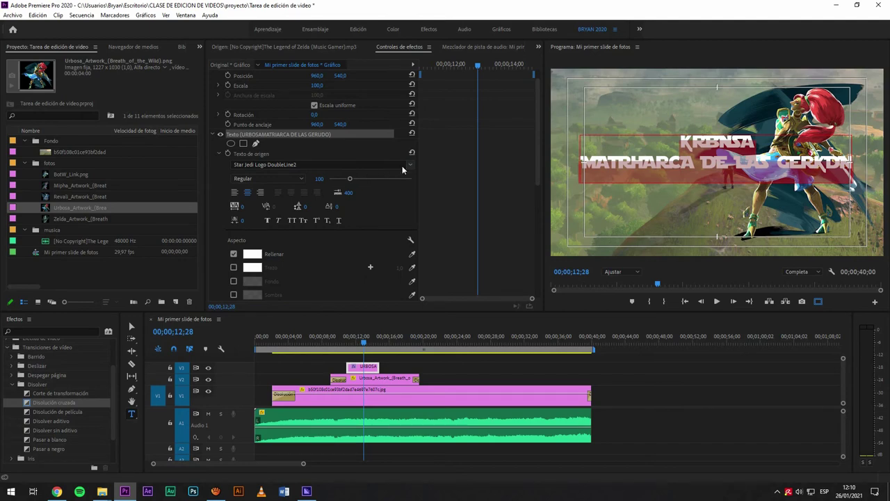
Step: Set the font of both title lines to The Wild Breath of Zelda
left_click(402, 165)
scroll(303, 275, "down", 5)
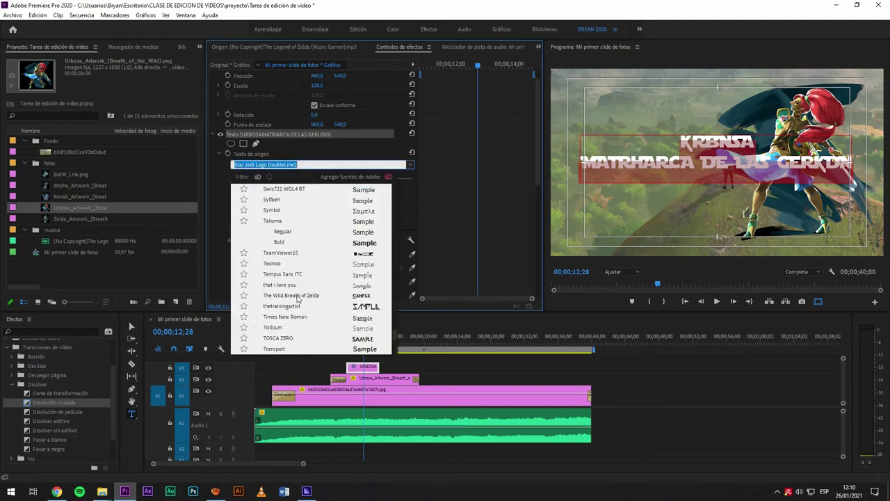
left_click(300, 295)
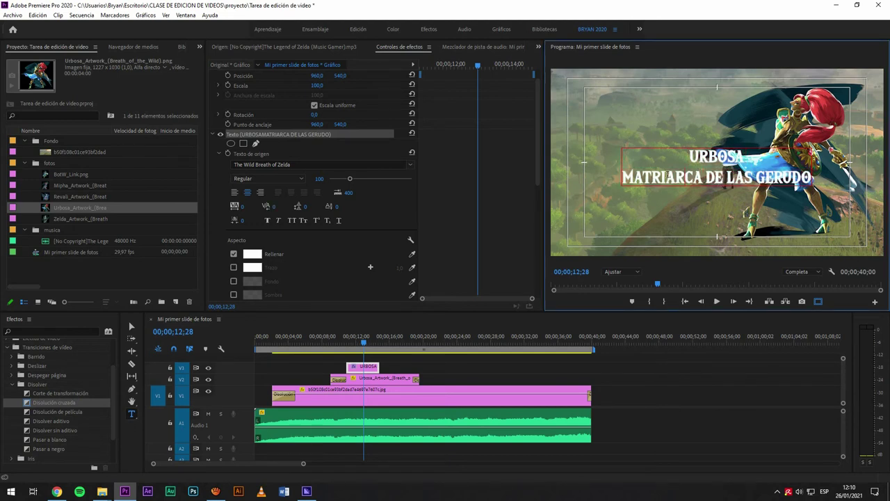
Step: Set the fill color of both title lines to the light orange E0A860
left_click_drag(691, 156, 623, 192)
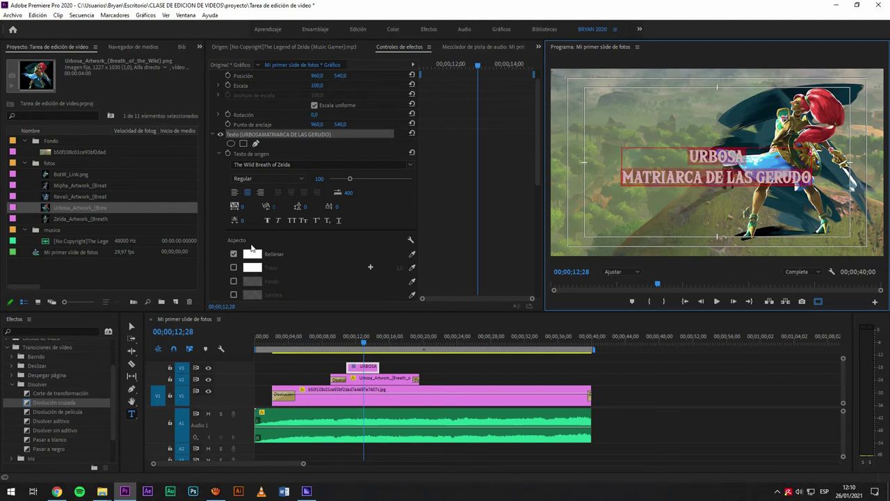
scroll(297, 242, "down", 2)
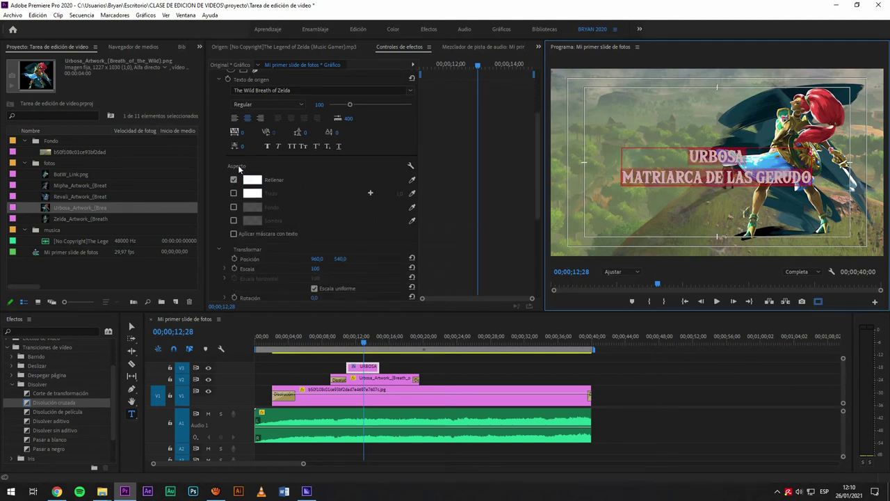
left_click(252, 179)
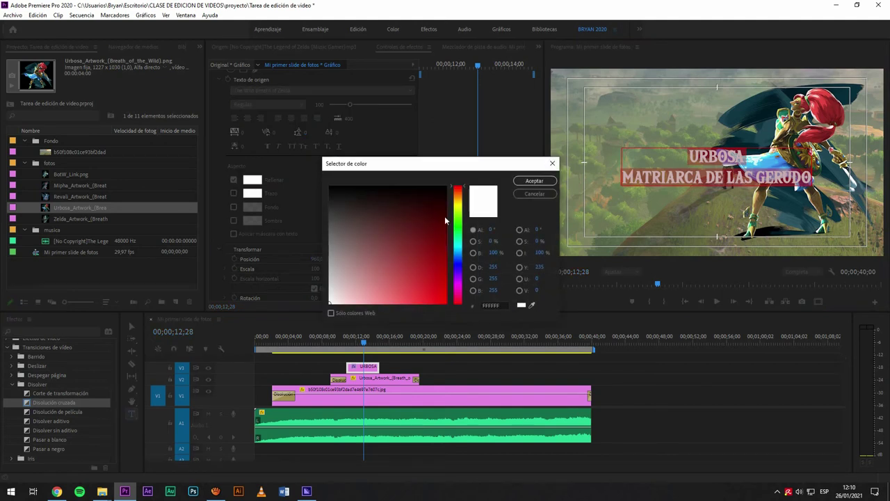
left_click_drag(459, 202, 465, 221)
left_click_drag(355, 281, 331, 303)
mouse_move(344, 286)
left_mouse_down()
mouse_move(417, 195)
mouse_move(383, 258)
mouse_move(392, 256)
left_mouse_up()
left_click_drag(461, 211, 461, 198)
mouse_move(409, 251)
left_mouse_down()
mouse_move(391, 279)
mouse_move(396, 289)
left_mouse_up()
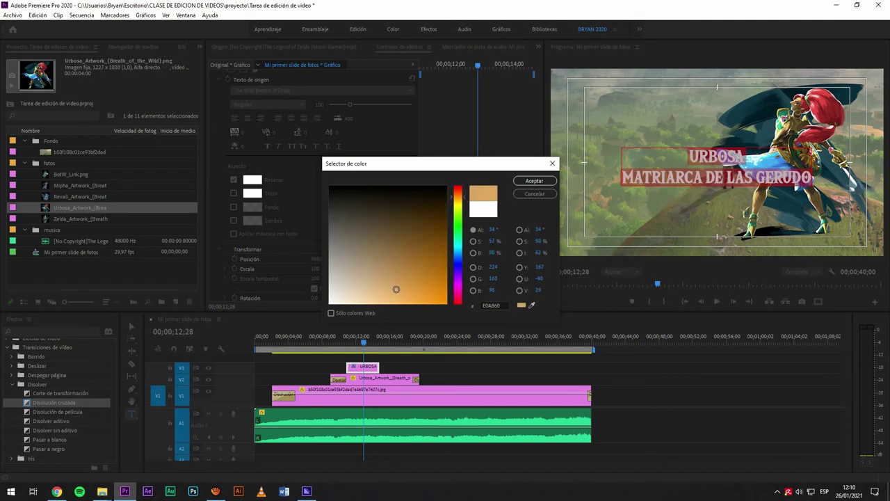
left_click(534, 181)
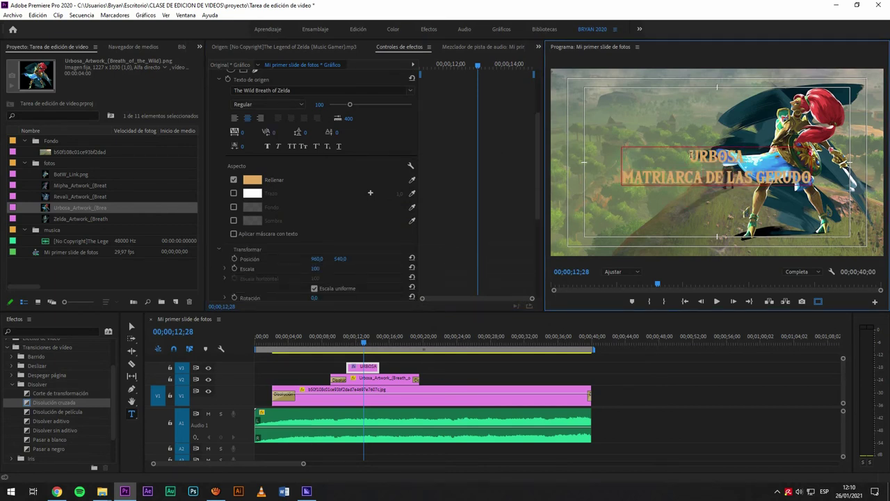
Step: Try a wide near-black 020202 stroke on the Urbosa title
left_click(234, 194)
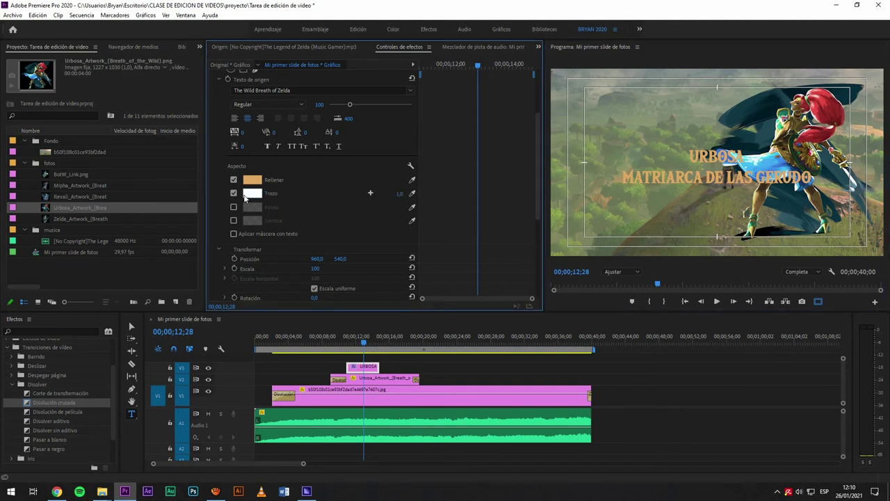
left_click(252, 193)
left_click(330, 186)
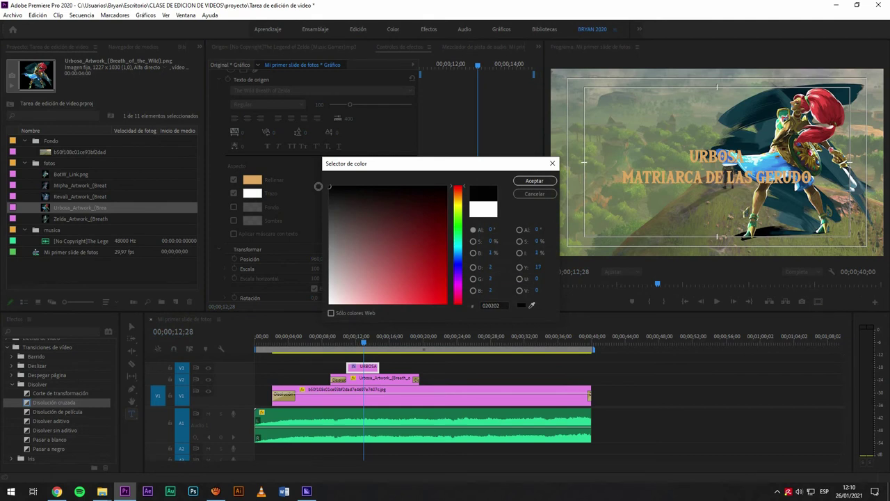
left_click(534, 180)
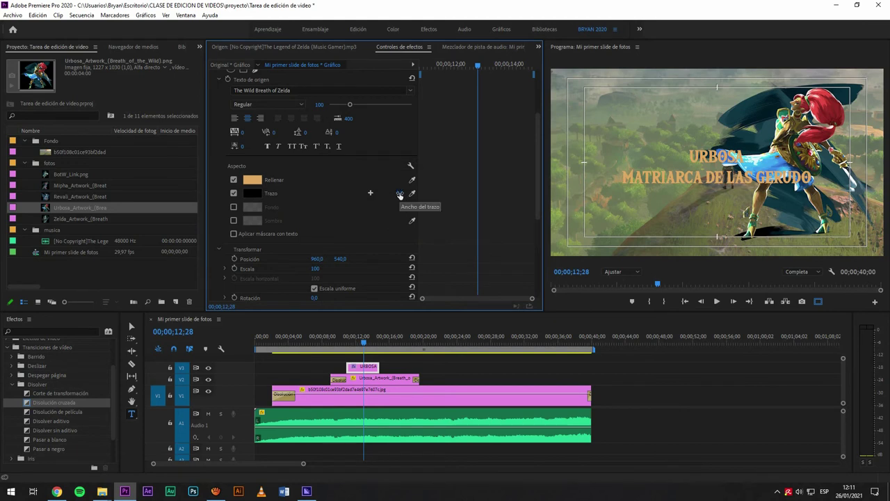
left_click_drag(398, 194, 438, 197)
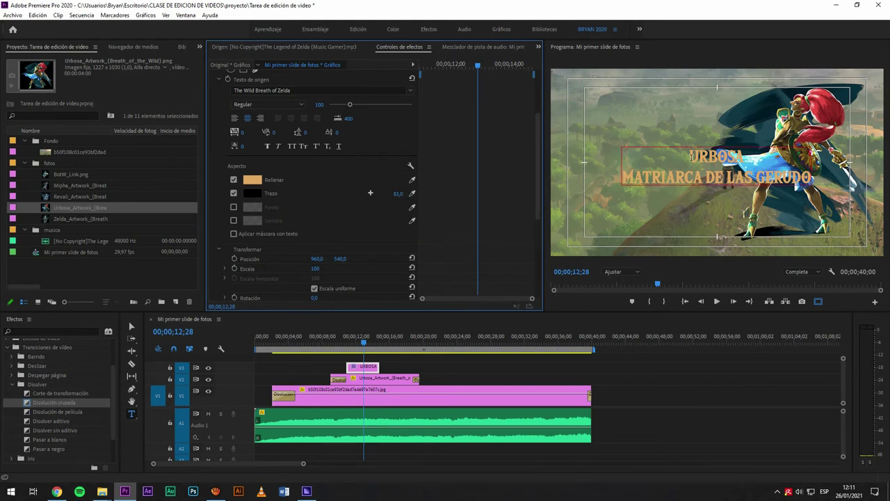
key("ctrl+z")
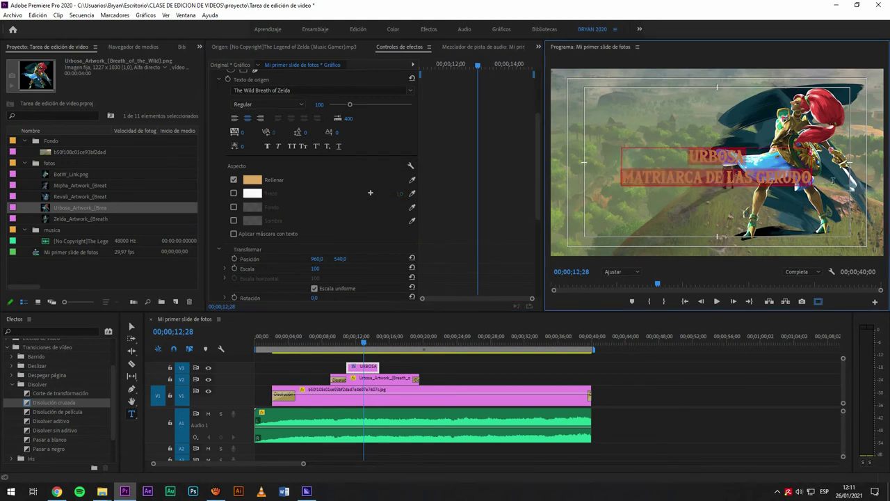
Step: Give both lines of the Urbosa title a black 000000 stroke with a width of 16
left_click(252, 194)
left_click_drag(363, 217, 315, 181)
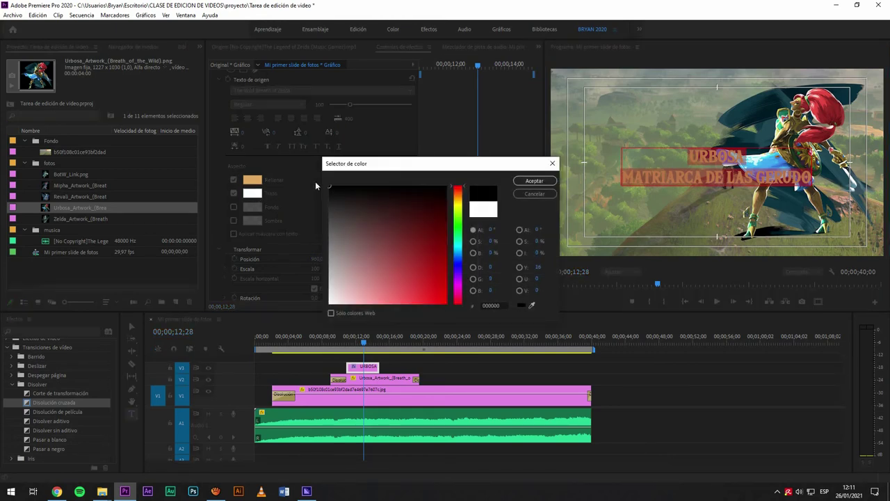
left_click(534, 181)
left_click_drag(411, 202, 409, 202)
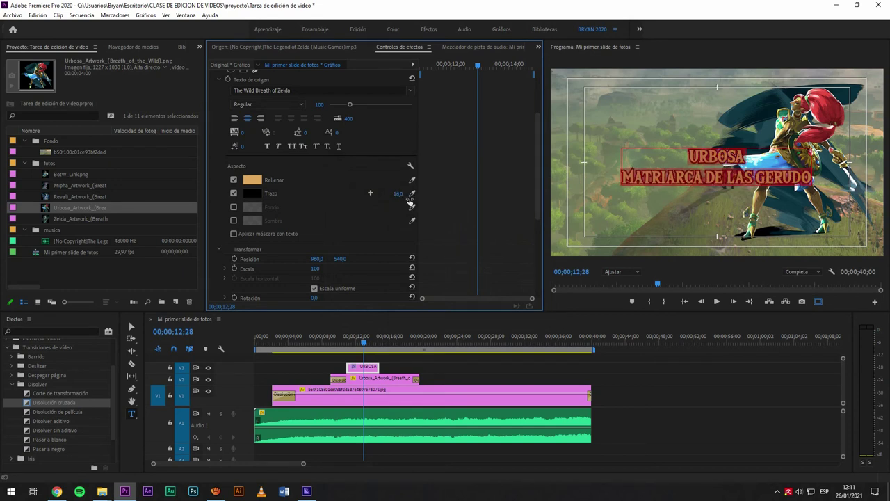
left_click(640, 206)
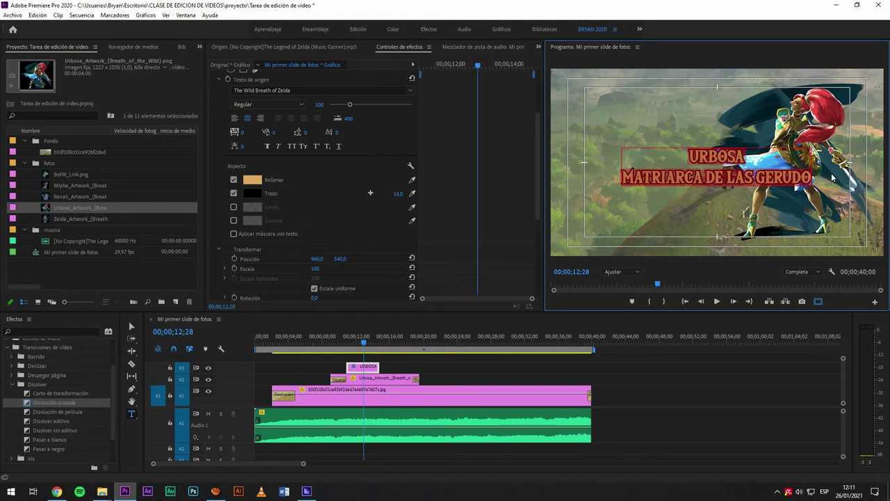
Step: Enable a shadow without a background on the Urbosa title and set the shadow's opacity to 100%
left_click(234, 207)
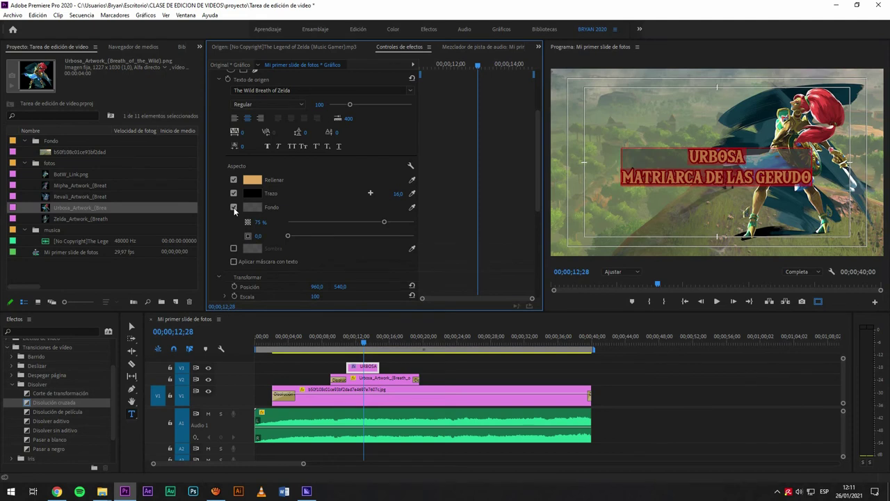
left_click(233, 208)
left_click(233, 220)
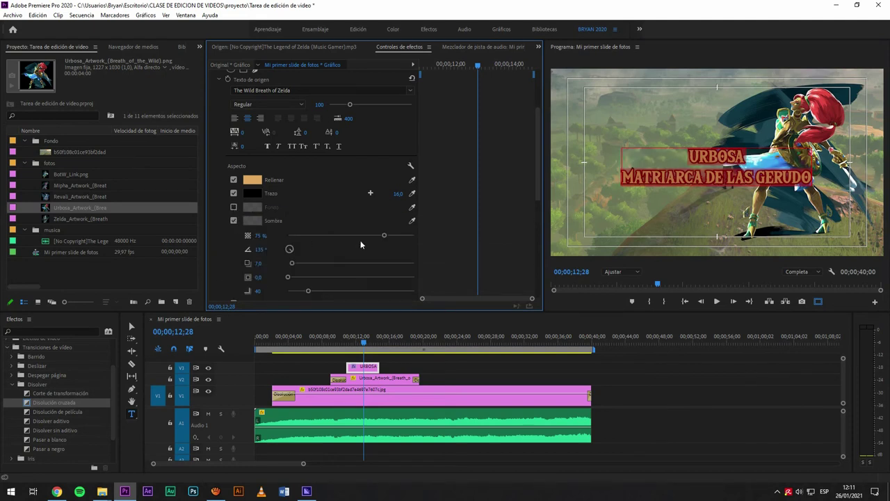
scroll(317, 257, "down", 1)
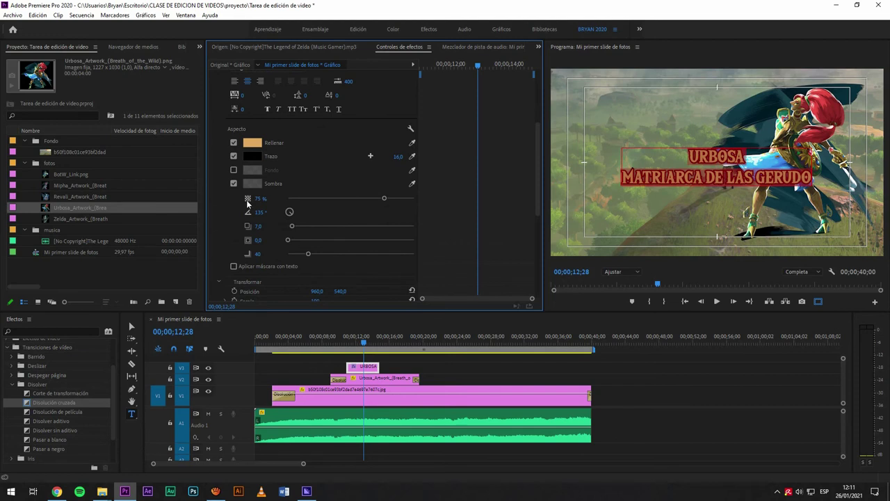
left_click_drag(386, 198, 445, 205)
left_click(620, 271)
left_click(624, 313)
left_click(619, 271)
left_click(622, 334)
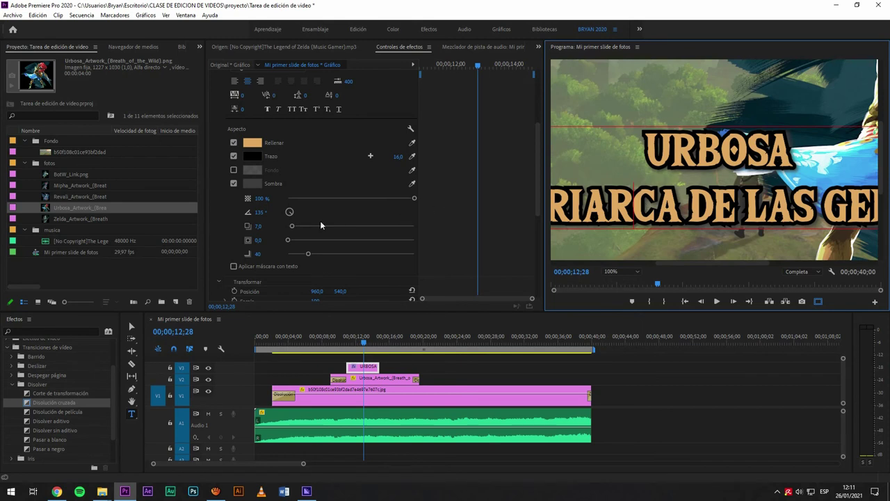
Step: Tune the title's shadow to 81% opacity, distance 16.1, size 7.7 and blur 71
left_click_drag(289, 229, 329, 227)
left_click(622, 273)
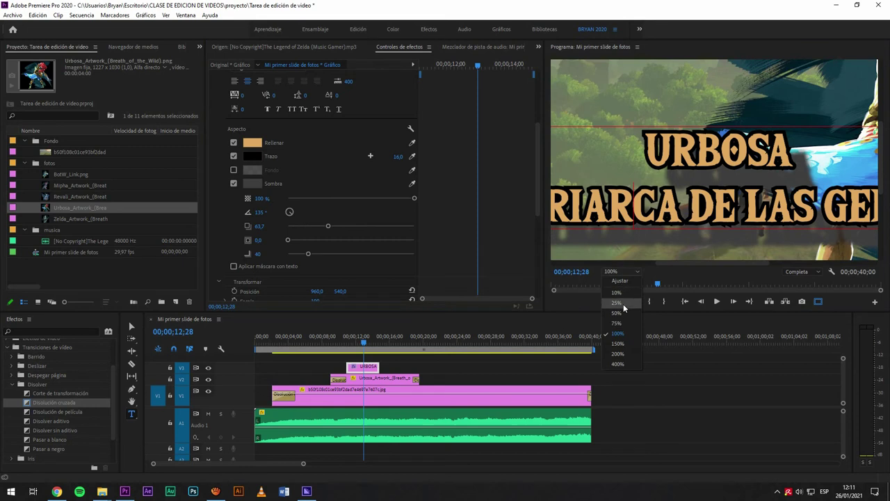
left_click(624, 321)
left_click_drag(329, 228, 382, 263)
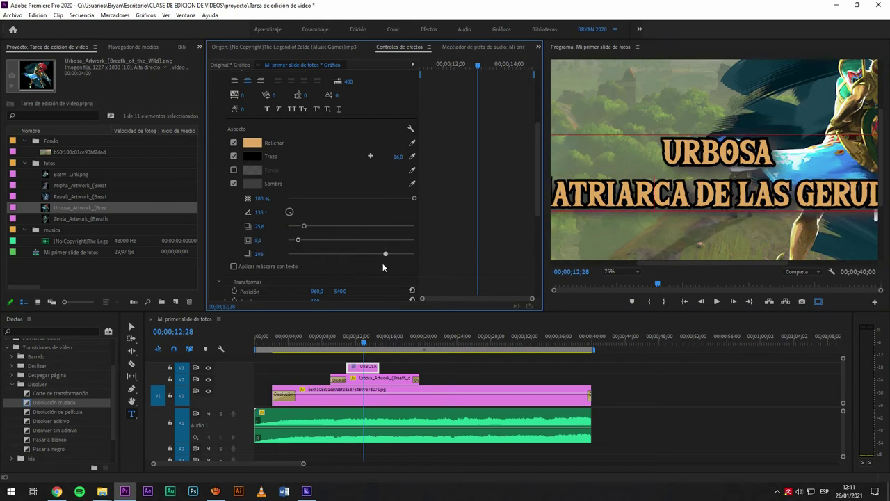
left_click(302, 198)
left_click_drag(313, 200, 406, 205)
left_click_drag(303, 227, 298, 228)
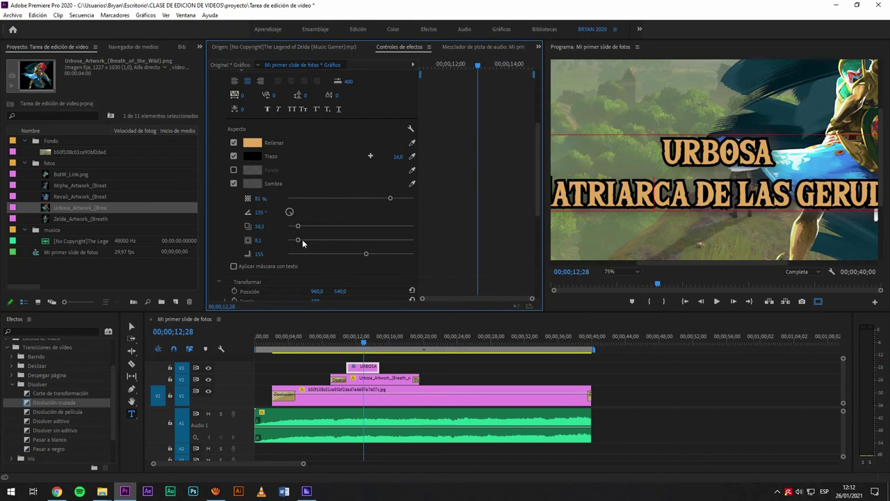
mouse_move(298, 242)
left_mouse_down()
mouse_move(343, 242)
mouse_move(282, 238)
mouse_move(297, 241)
left_mouse_up()
left_click_drag(359, 255, 320, 270)
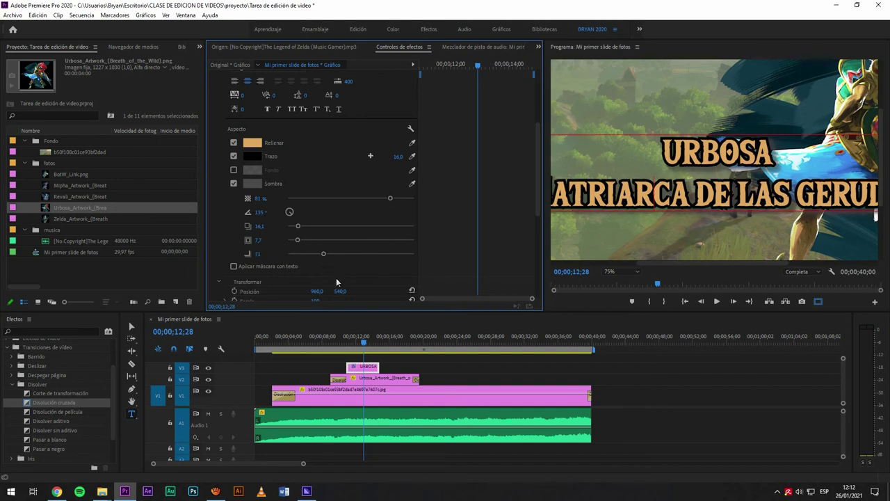
left_click(572, 372)
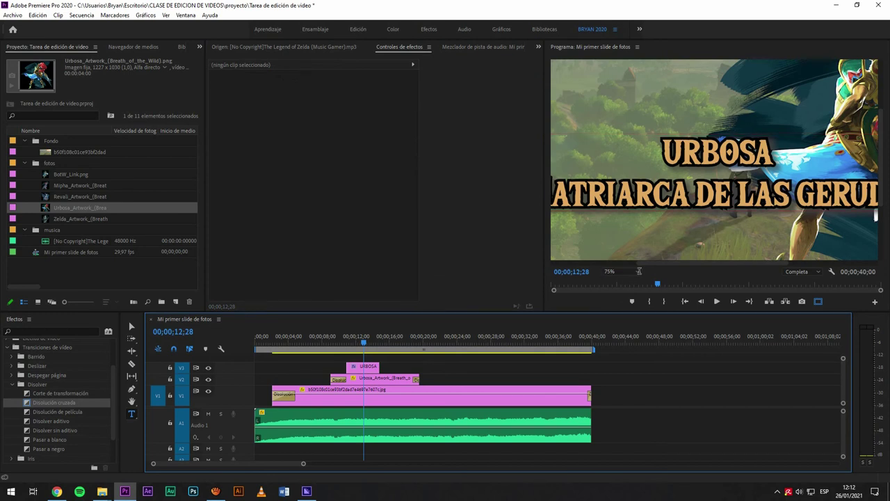
Step: Check the Urbosa title at 400% and 10% preview zoom, fit the preview again and save the project
left_click(613, 272)
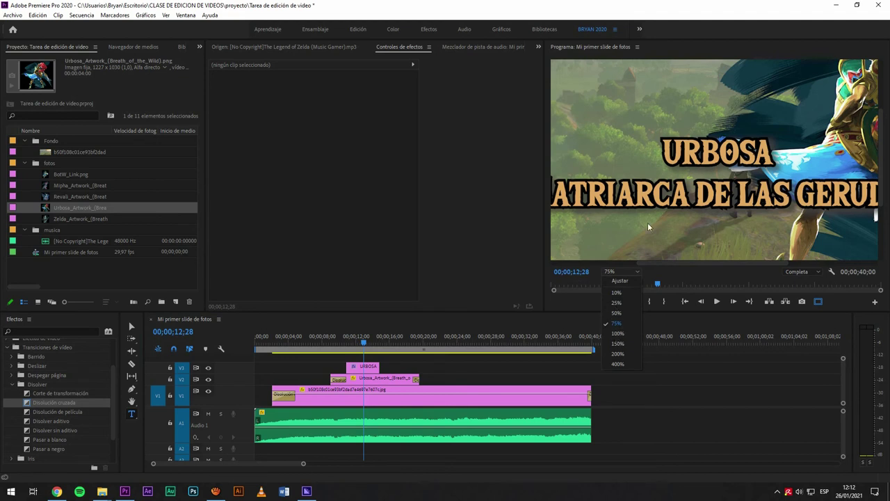
left_click(622, 365)
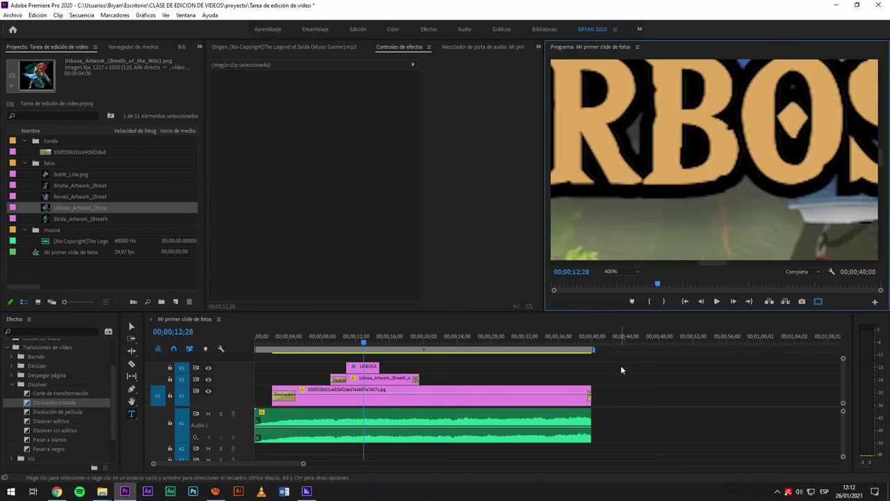
left_click(632, 275)
left_click(618, 293)
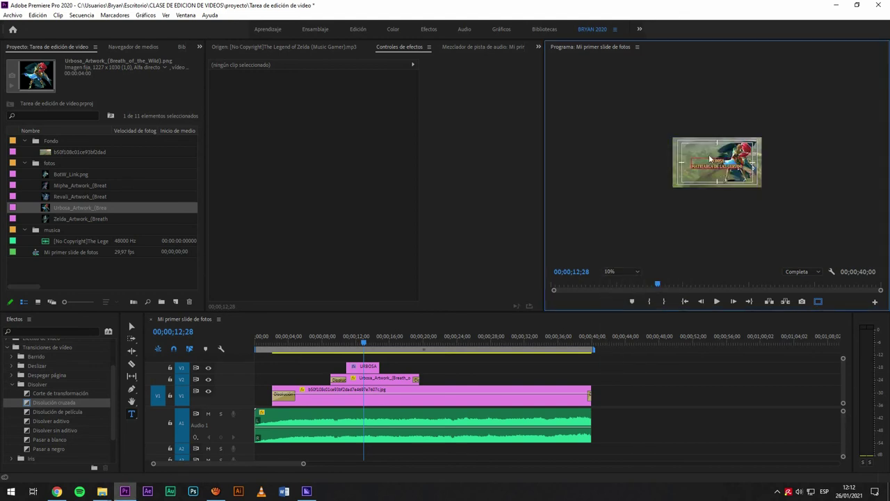
left_click(621, 273)
left_click(619, 279)
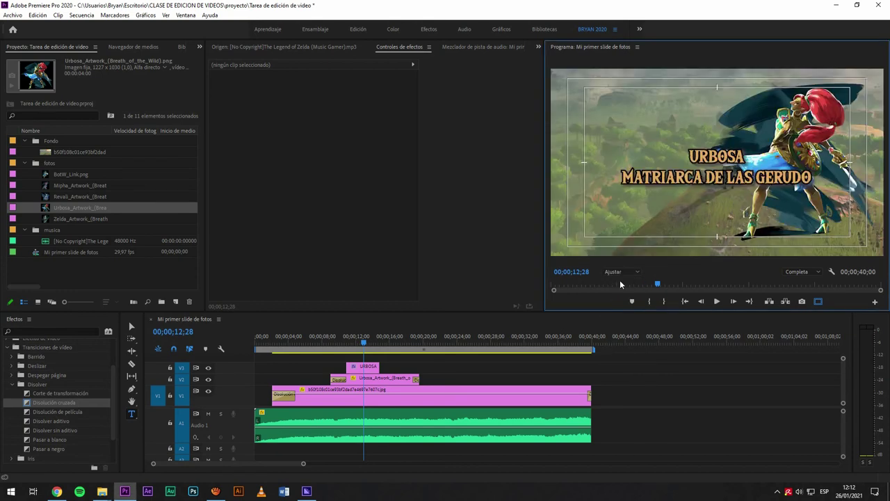
key("ctrl+s")
Step: Inspect the title's stroke and shadow at 50% and 75% preview zoom, then fit the preview again
left_click(620, 271)
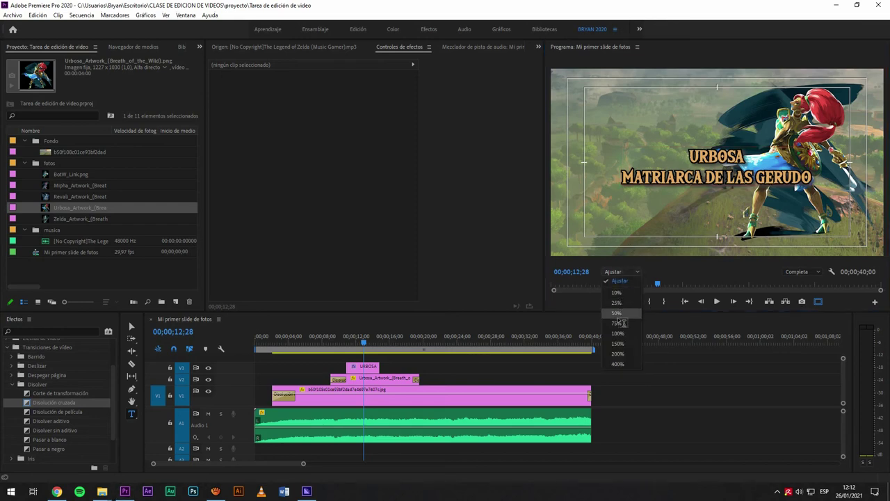
left_click(617, 314)
left_click(615, 271)
left_click(617, 322)
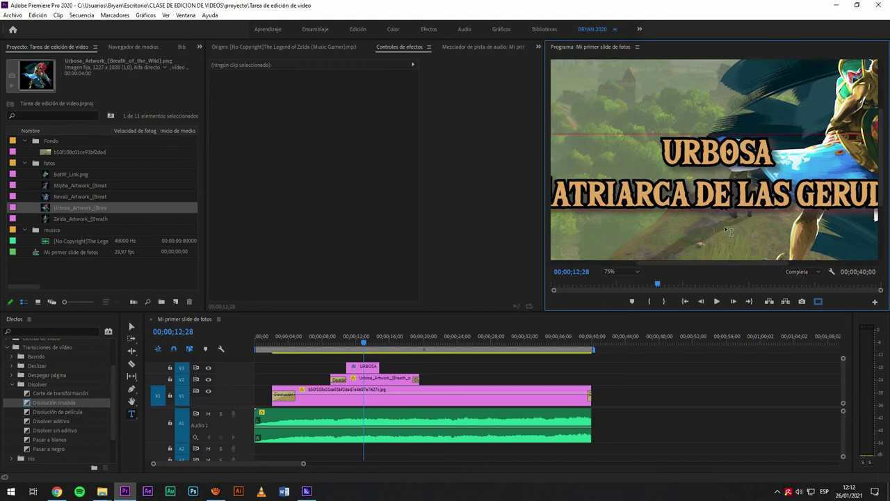
left_click(621, 273)
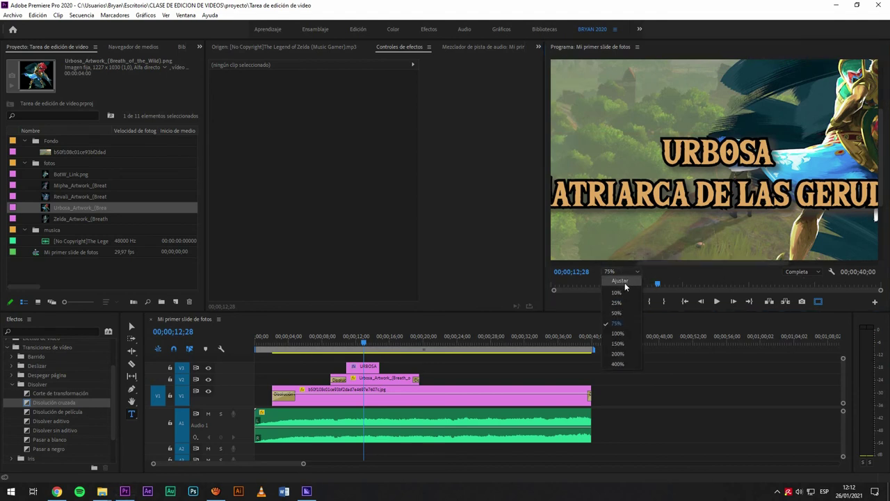
left_click(625, 281)
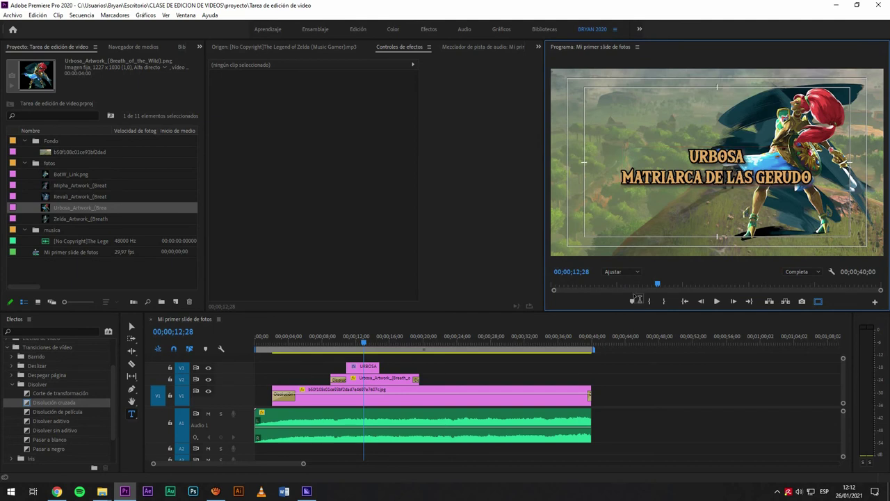
Step: Select the Urbosa title clip and its URBOSA line, and move the playhead to 00;00;12;25
left_click(370, 373)
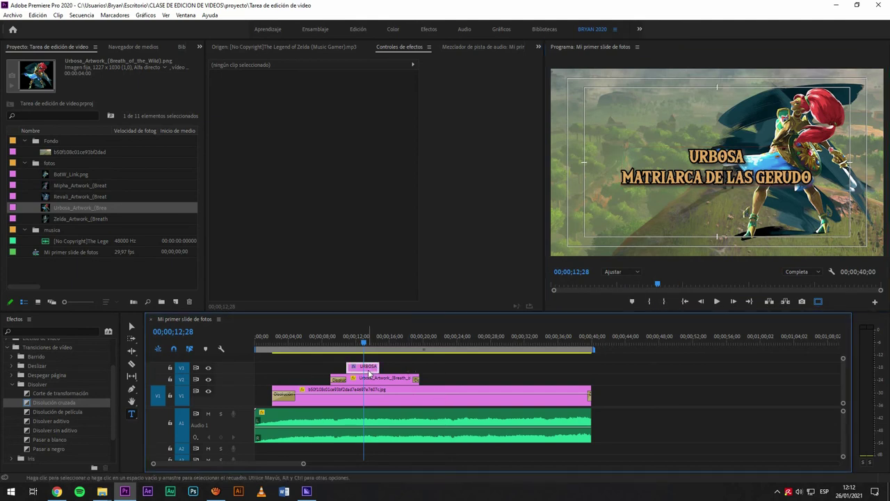
scroll(485, 247, "down", 5)
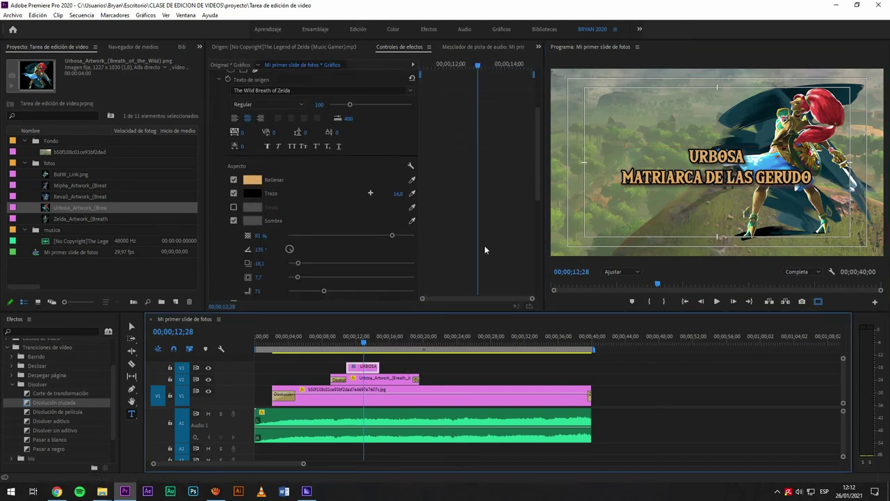
scroll(485, 249, "down", 2)
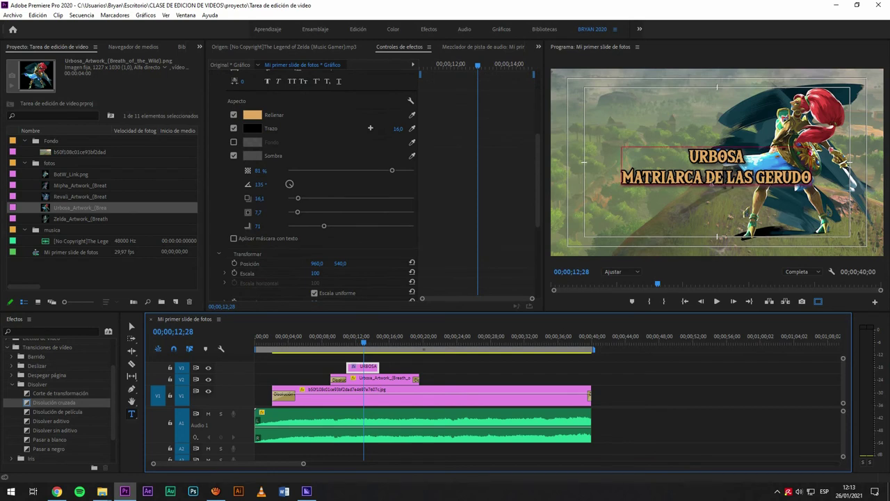
key("Left")
key("Left")
key("Left")
key("Left")
key("Left")
key("Left")
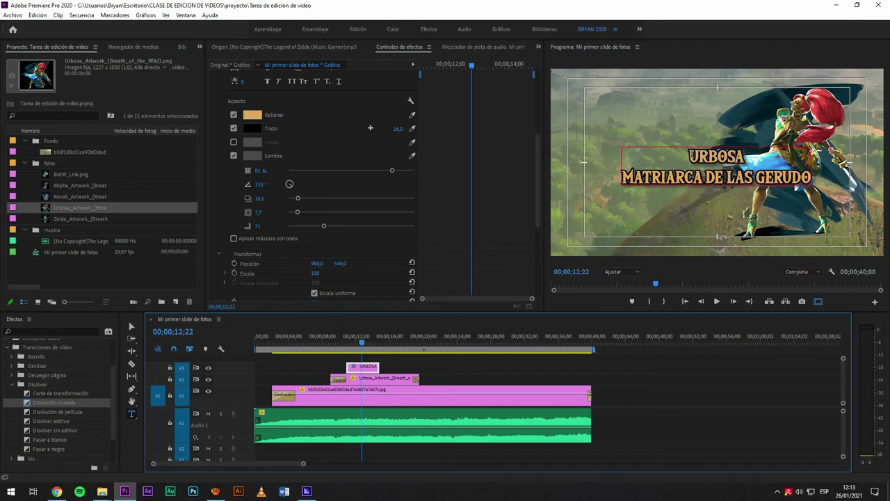
left_click(738, 157)
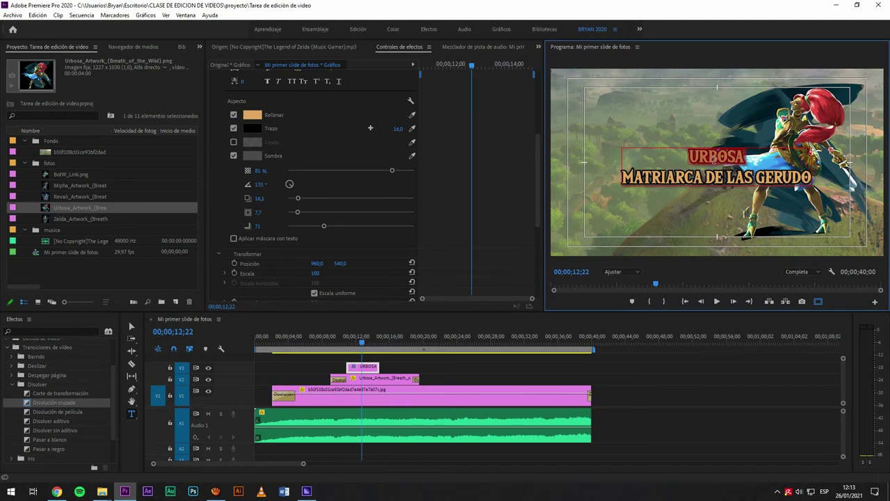
key("Right")
key("Right")
key("Right")
Step: Collapse the vector motion settings and set the Urbosa title text's scale to 141
scroll(372, 197, "down", 3)
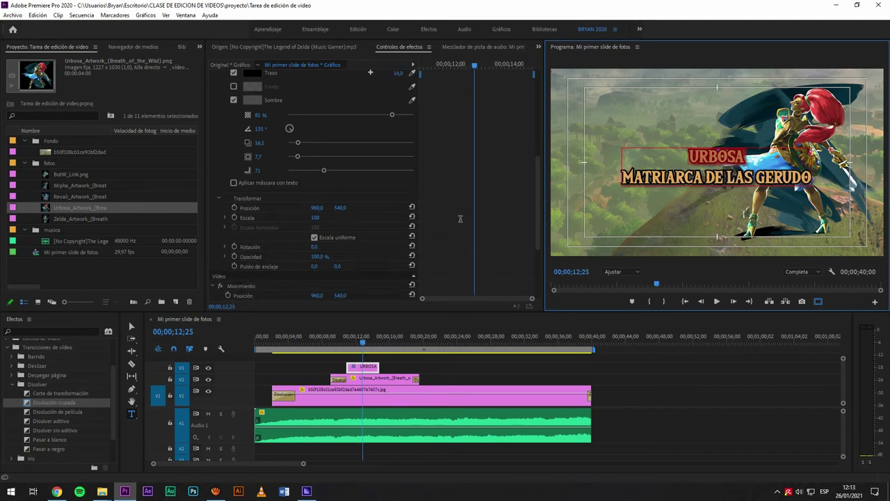
scroll(380, 190, "up", 10)
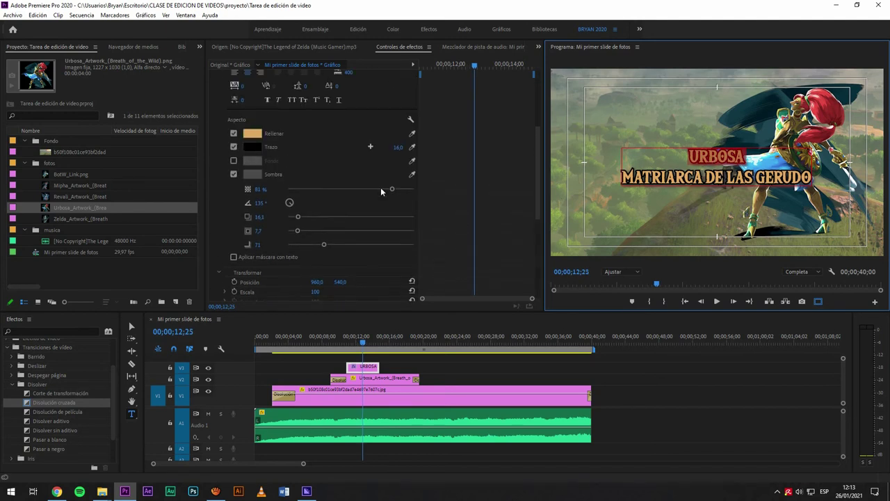
left_click(263, 86)
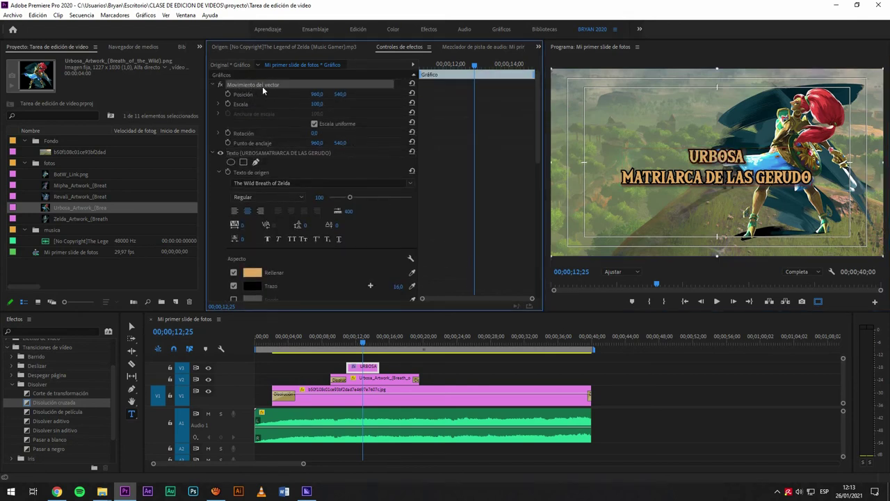
left_click(213, 84)
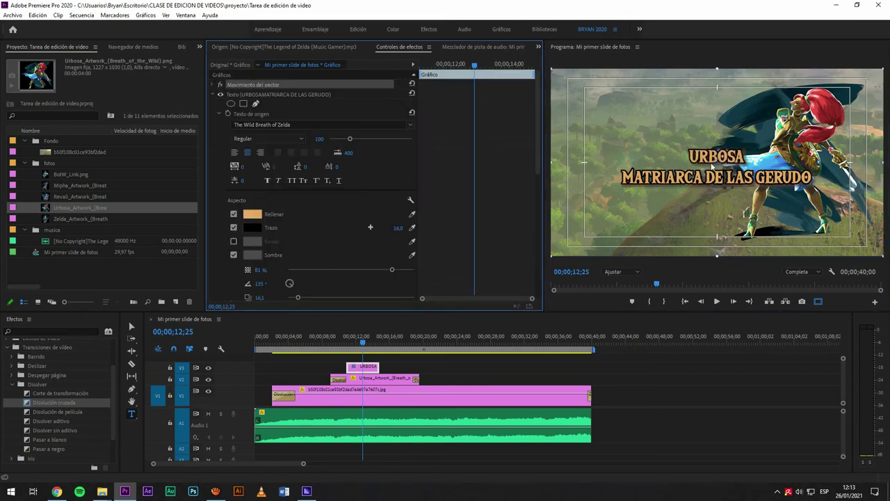
left_click(235, 95)
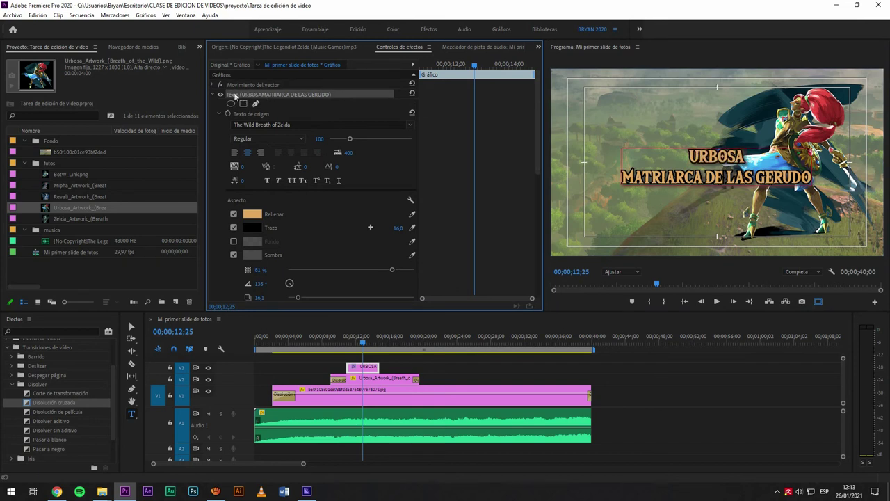
left_click_drag(689, 156, 752, 160)
scroll(445, 182, "down", 5)
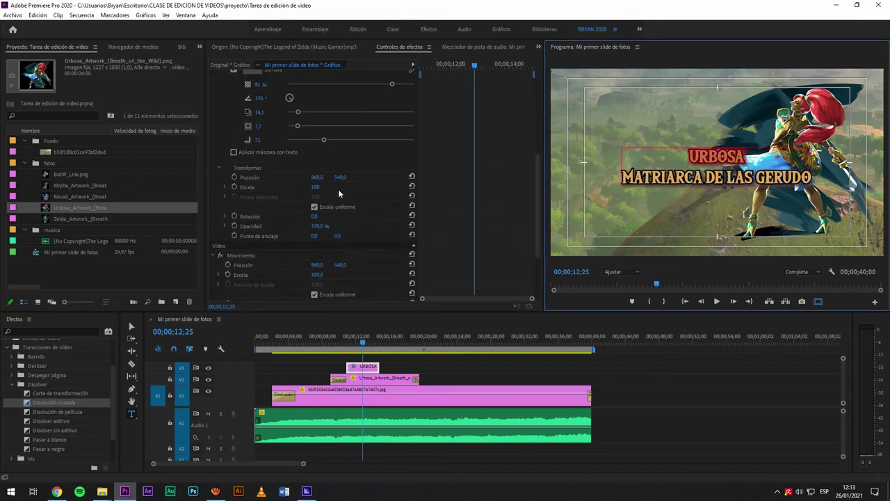
mouse_move(316, 187)
left_mouse_down()
mouse_move(355, 190)
mouse_move(330, 191)
left_mouse_up()
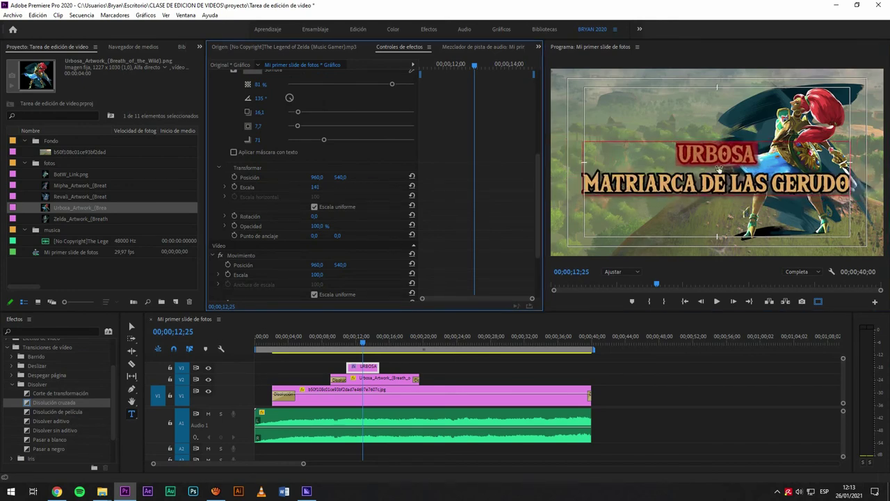
left_click(716, 174)
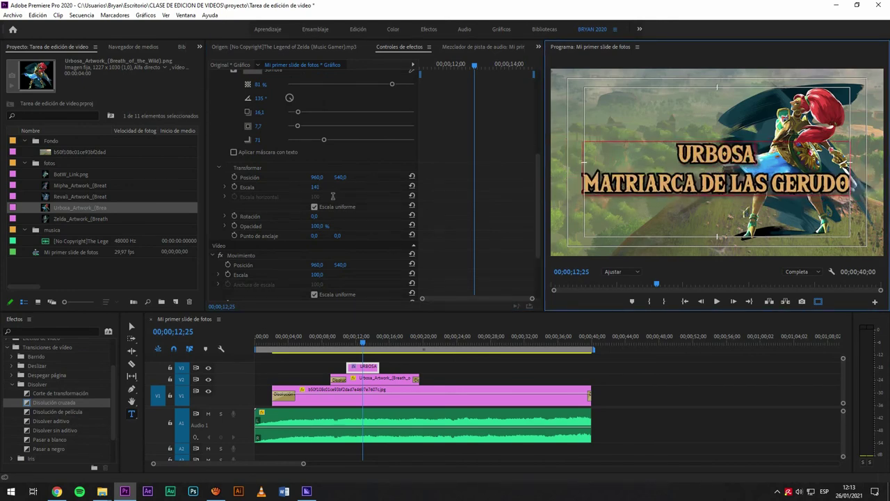
Step: Set the two-line Urbosa title text's scale to 82 and its position to 550, 306
scroll(349, 209, "up", 5)
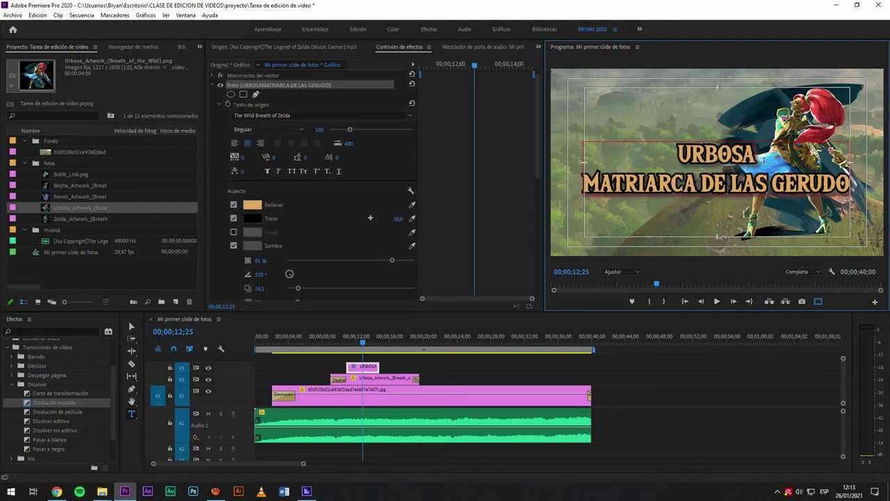
left_click_drag(678, 154, 761, 154)
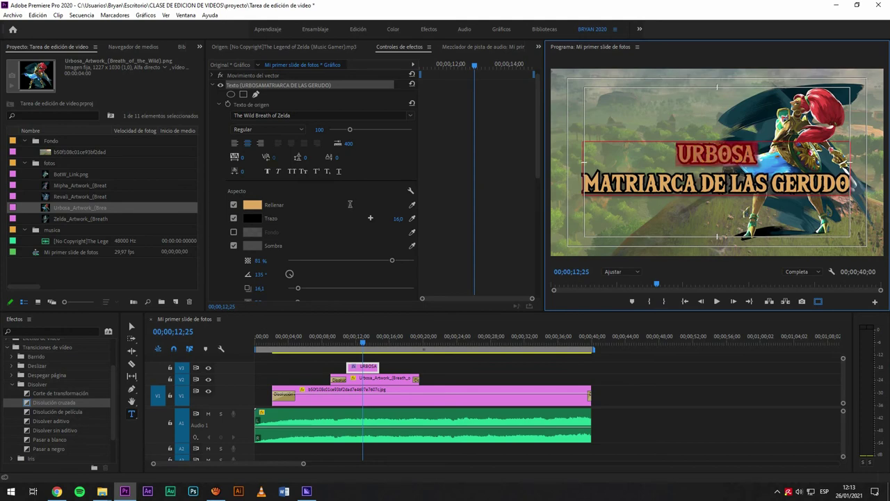
scroll(454, 210, "down", 6)
left_click_drag(316, 187, 176, 181)
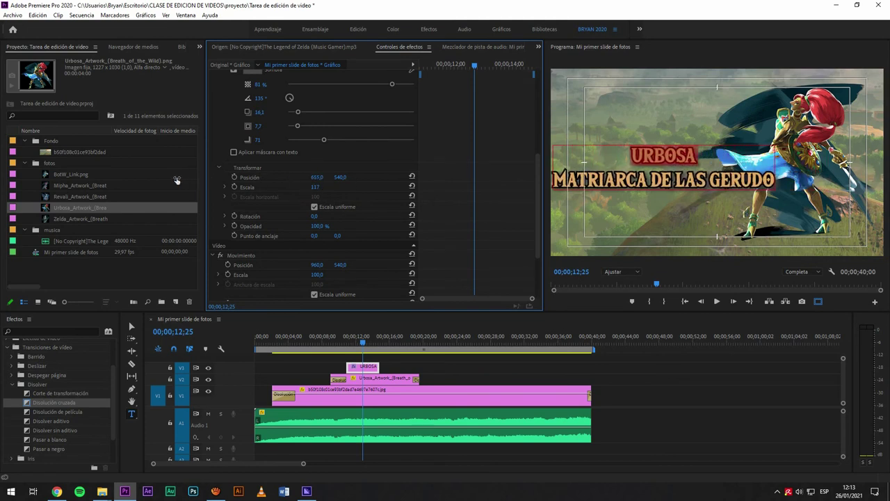
left_click_drag(317, 188, 237, 164)
left_click_drag(330, 178, 272, 179)
Step: Delete the URBOSA line from the title so its text reads only MATRIARCA DE LAS GERUDO
left_click(676, 117)
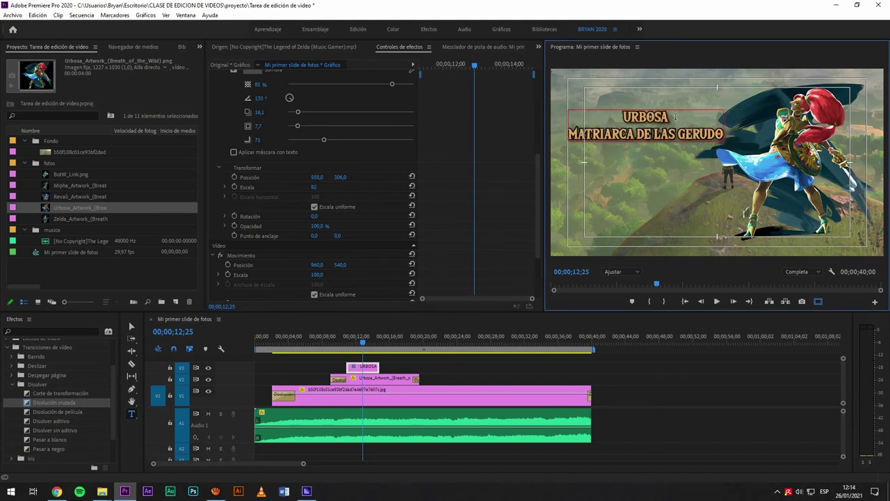
key("Delete")
key("Delete")
key("Delete")
key("Delete")
key("Delete")
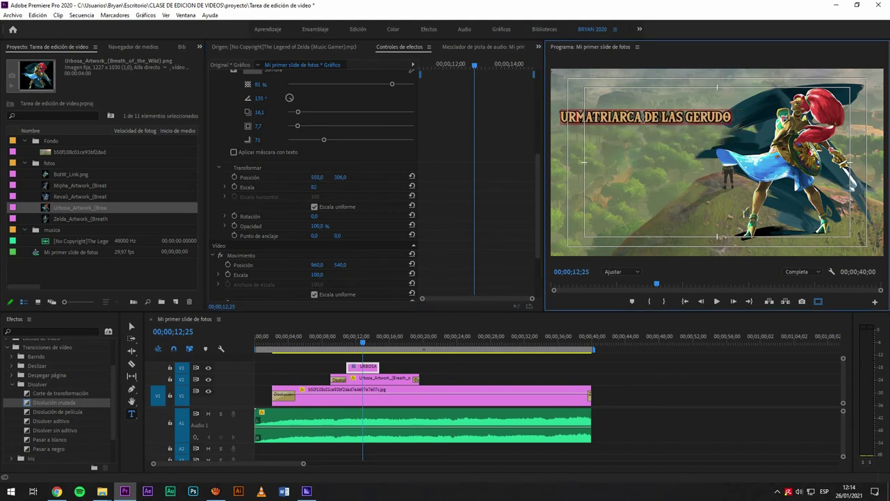
key("BackSpace")
key("BackSpace")
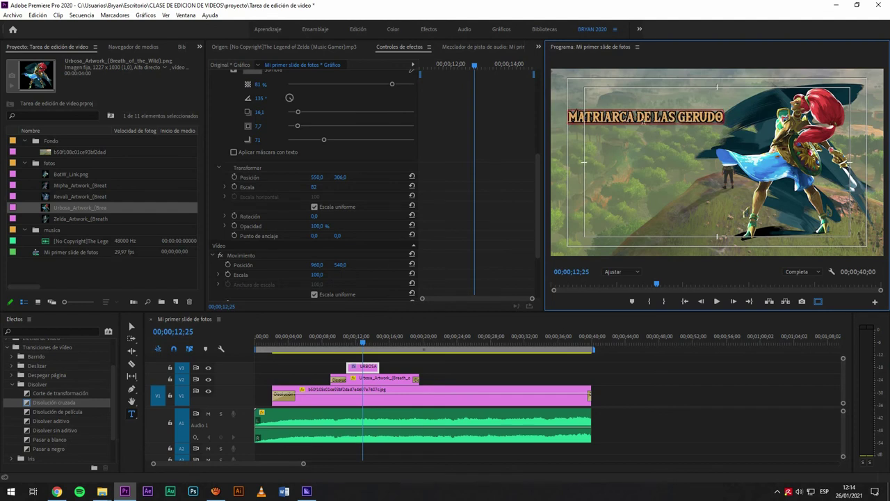
left_click(459, 185)
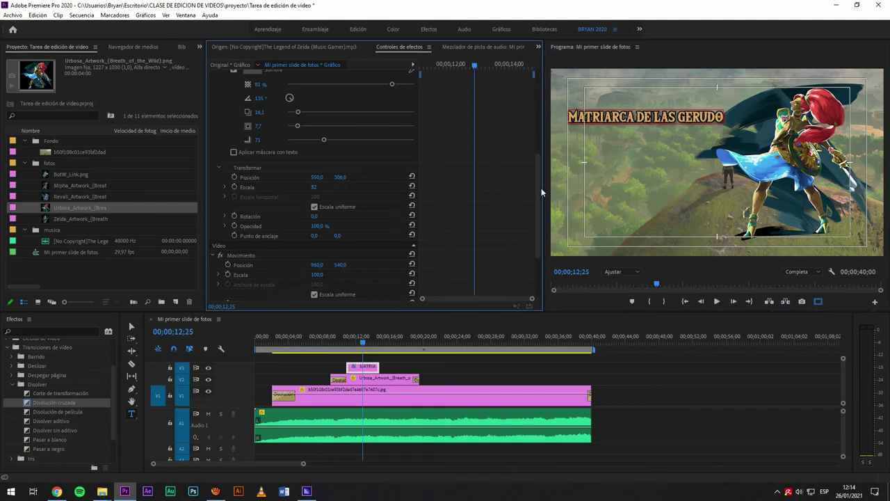
Step: Try rotating the MATRIARCA DE LAS GERUDO text to 47° and reset its rotation
left_click(315, 187)
key("Return")
left_click_drag(314, 220, 370, 213)
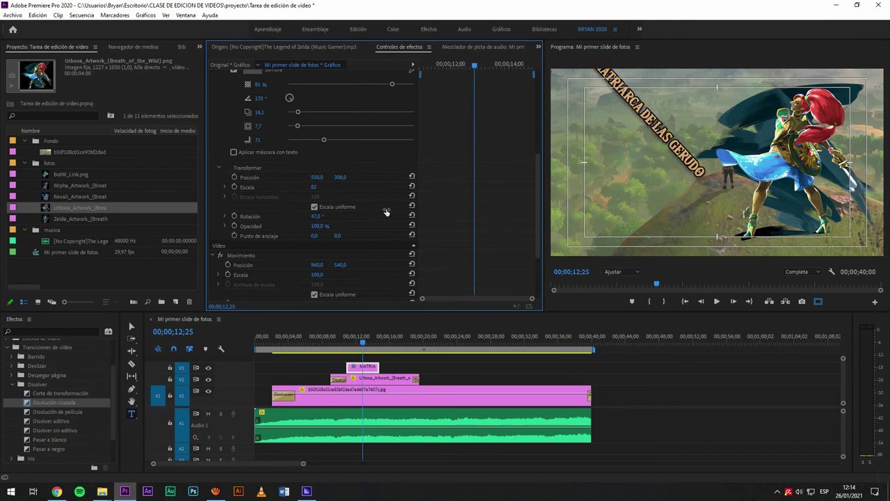
left_click(412, 215)
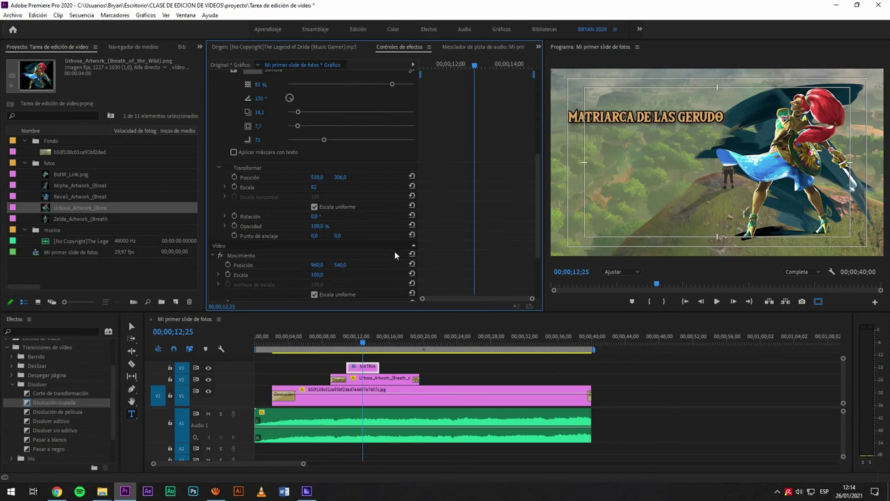
Step: Add a new text layer on V4, align its clip with the MATRIARCA title clip, and change its text to "urbosa"
left_click(403, 364)
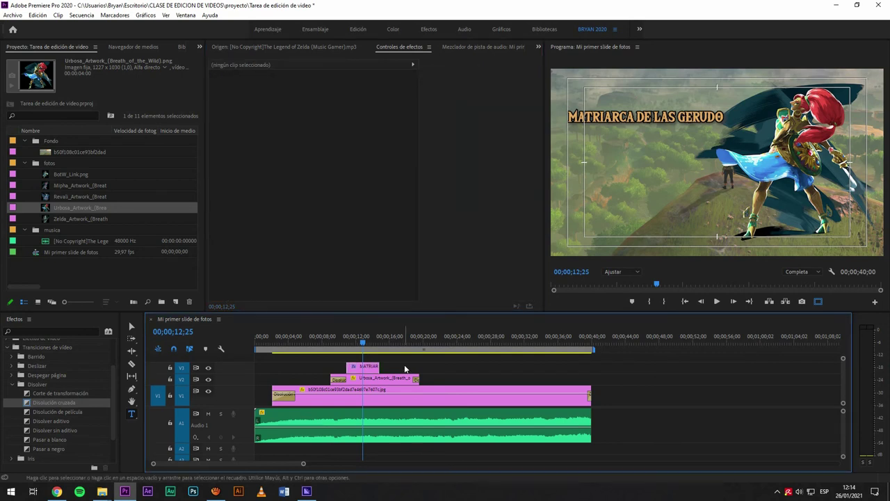
left_click(381, 357)
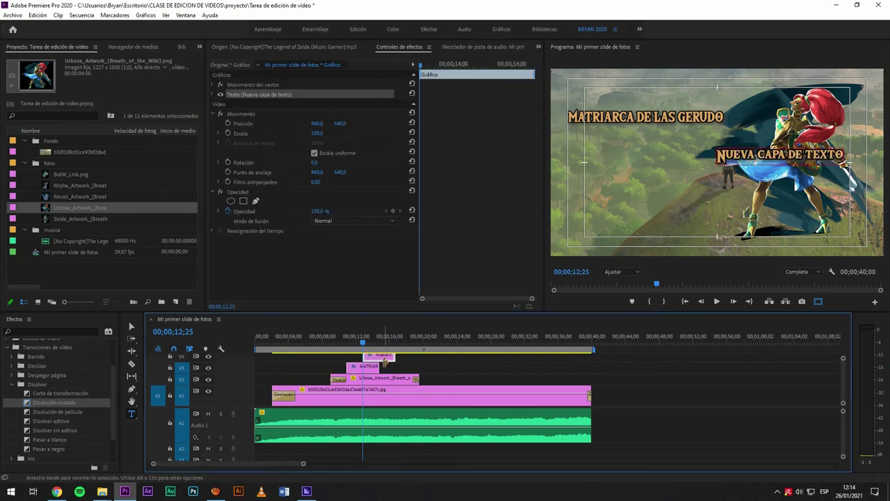
left_click_drag(379, 360, 363, 358)
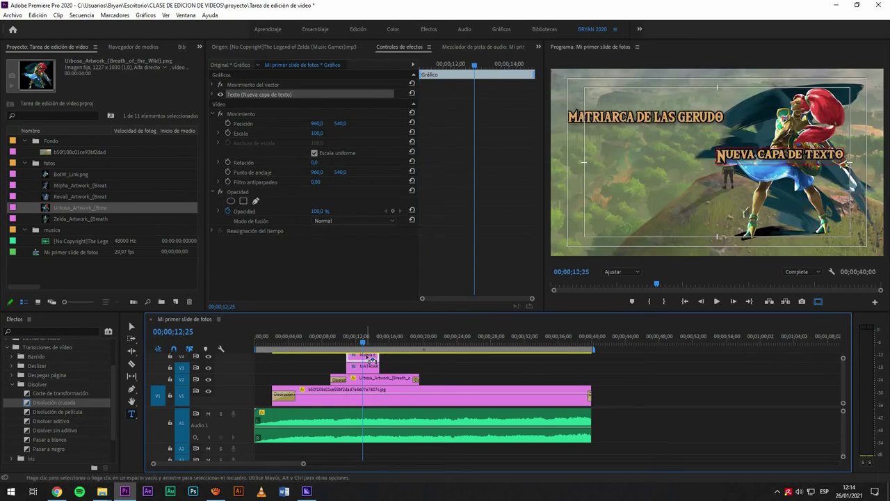
left_click(743, 155)
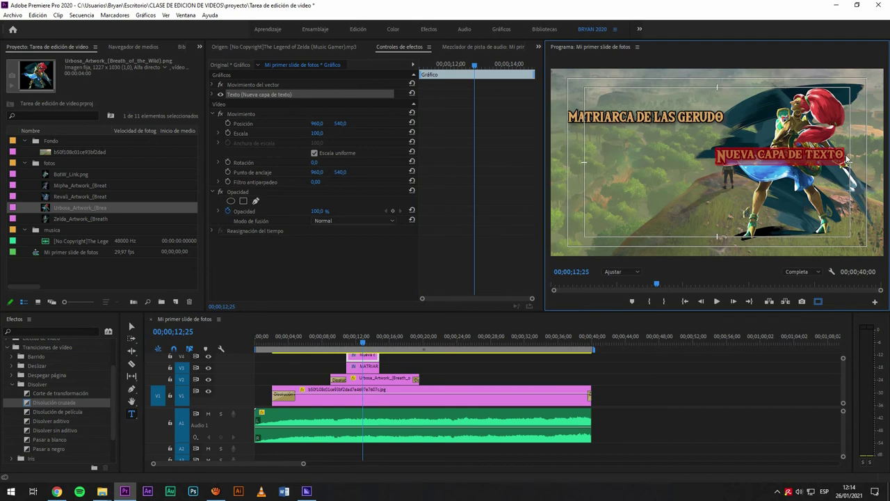
double_click(849, 160)
type("URBOSA")
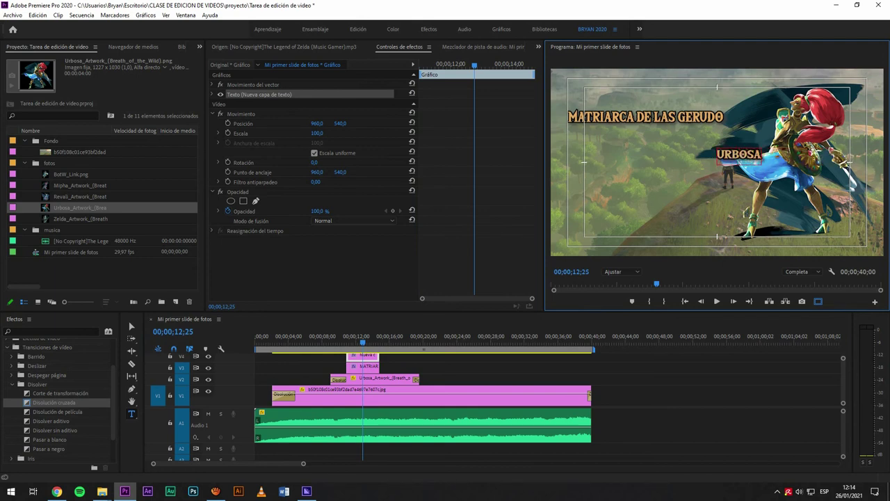
Step: Set the urbosa text's scale to 266 and its position to 180, 414
left_click(365, 365)
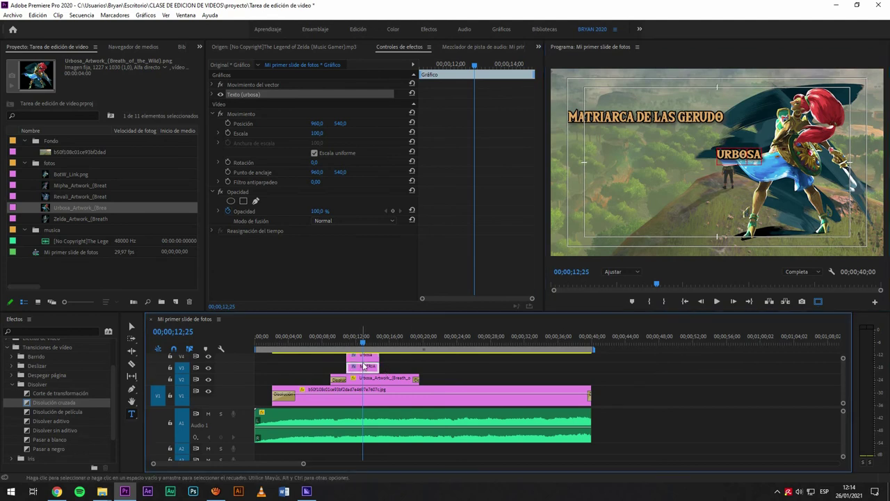
left_click(365, 357)
left_click(769, 160)
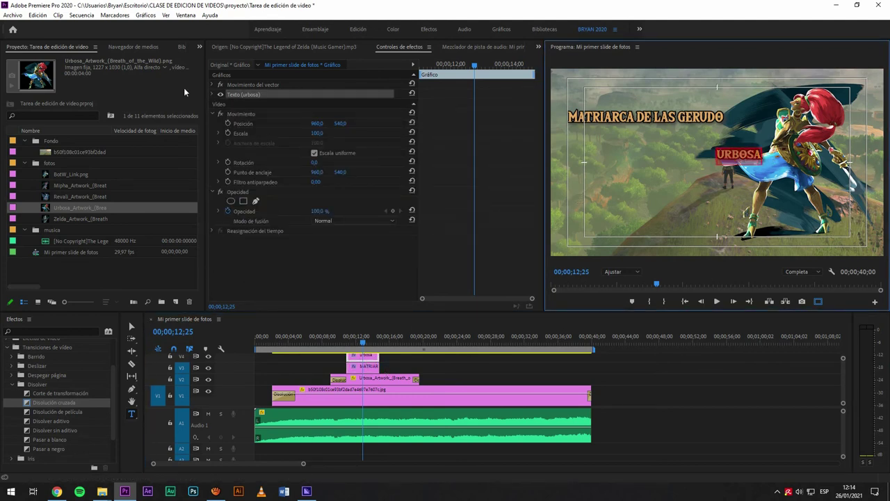
left_click(212, 94)
scroll(350, 237, "down", 5)
mouse_move(317, 204)
left_mouse_down()
mouse_move(60, 193)
mouse_move(407, 217)
mouse_move(313, 205)
mouse_move(206, 226)
mouse_move(379, 206)
mouse_move(350, 201)
mouse_move(305, 217)
mouse_move(359, 203)
mouse_move(327, 213)
left_mouse_up()
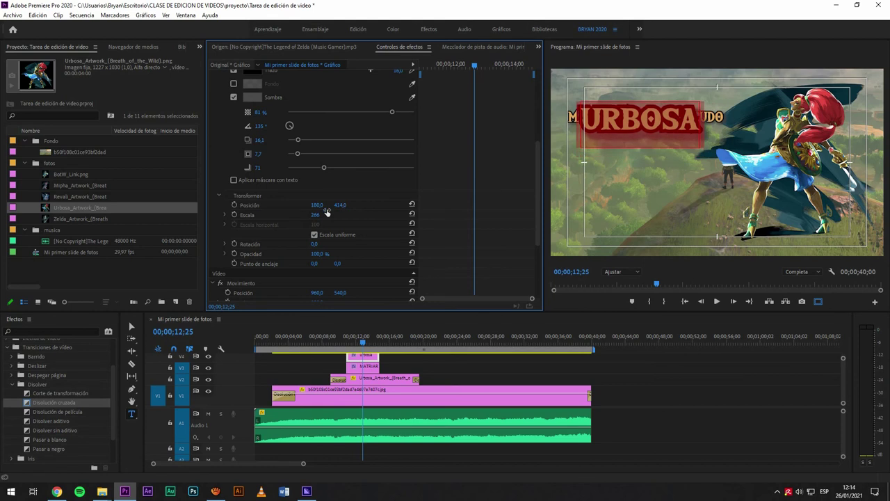
Step: Set the MATRIARCA DE LAS GERUDO text's vertical position to 441, below the name
left_click(366, 372)
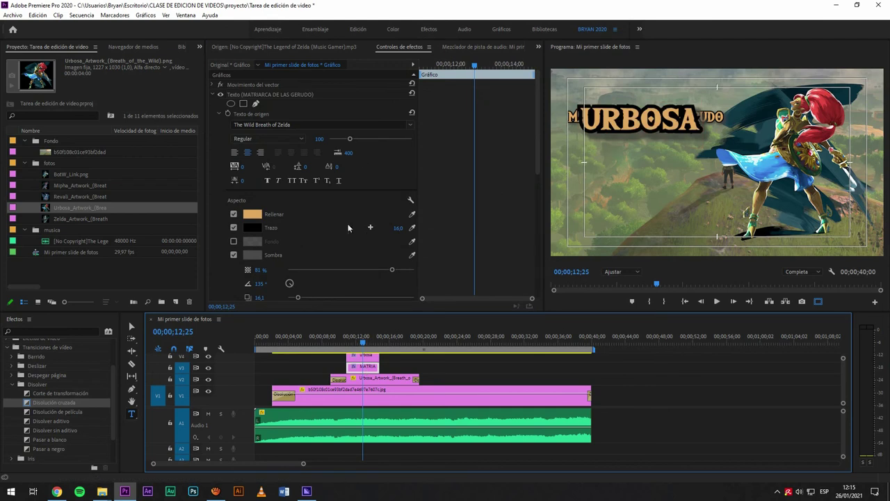
scroll(333, 224, "down", 4)
left_click_drag(341, 201, 407, 205)
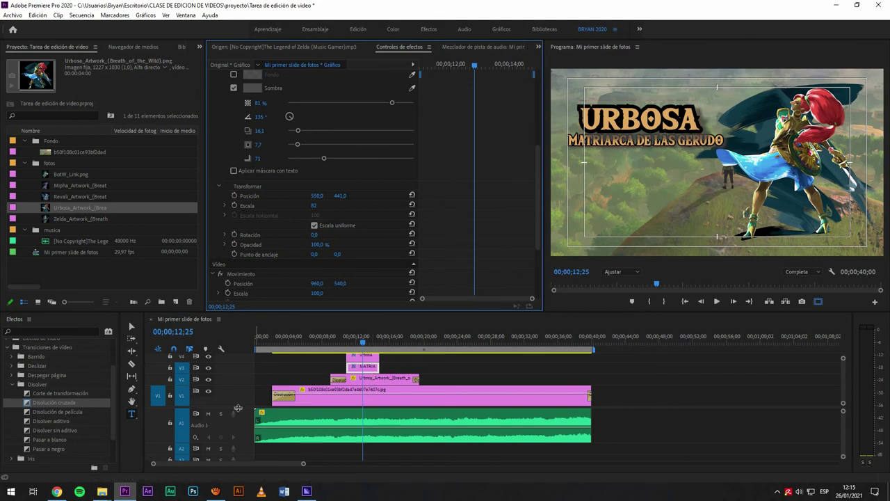
Step: Swap the title clips' tracks, putting MATRIARCA DE LAS GERUDO on V4 and urbosa on V3
scroll(359, 394, "up", 1)
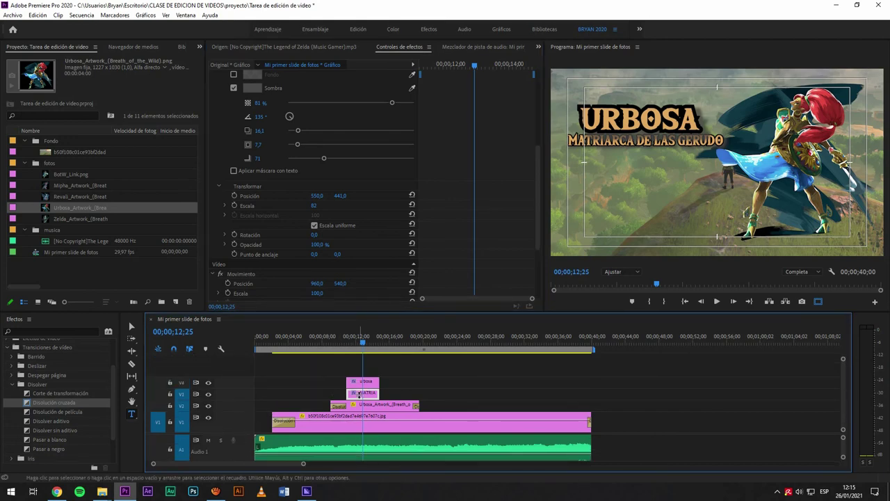
left_click_drag(359, 395, 360, 376)
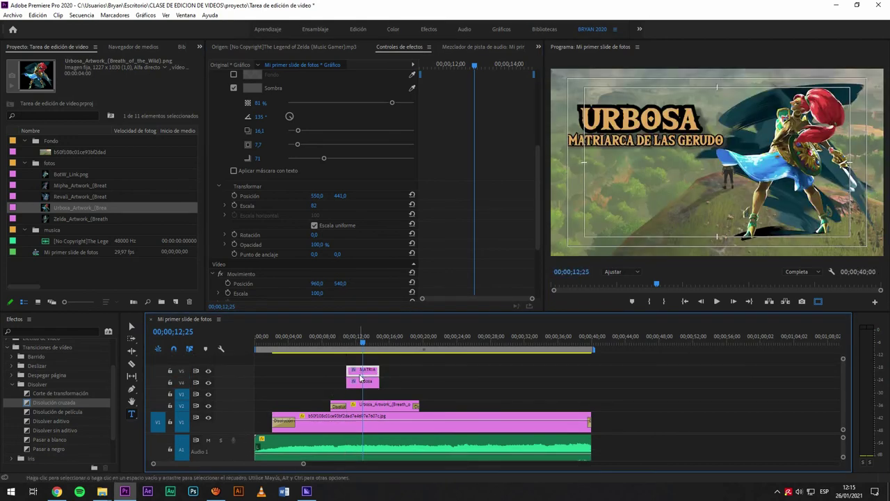
mouse_move(371, 399)
left_mouse_down()
mouse_move(363, 366)
mouse_move(361, 397)
left_mouse_up()
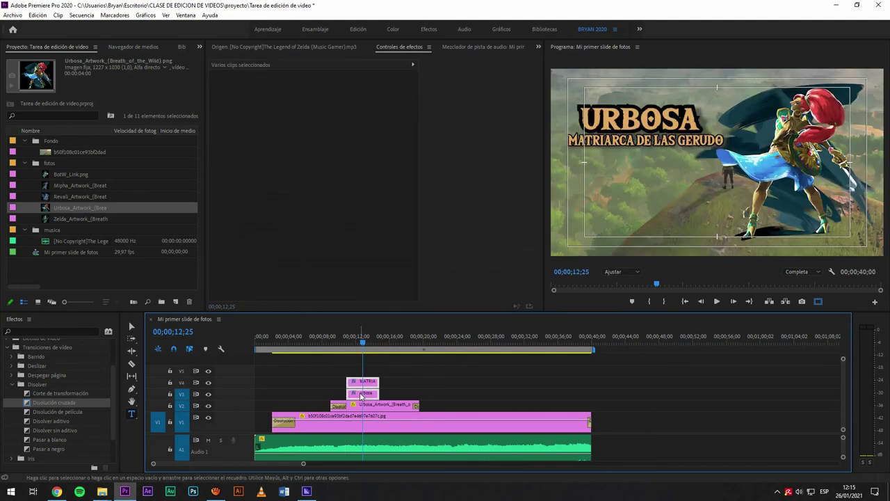
left_click(431, 387)
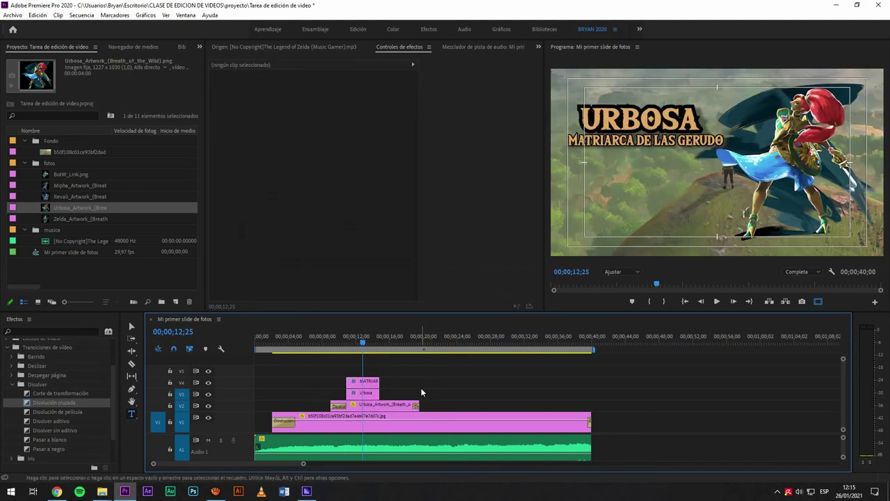
Step: Set the MATRIARCA text's scale to 68 and horizontal position to 533, and play the title section
left_click(362, 382)
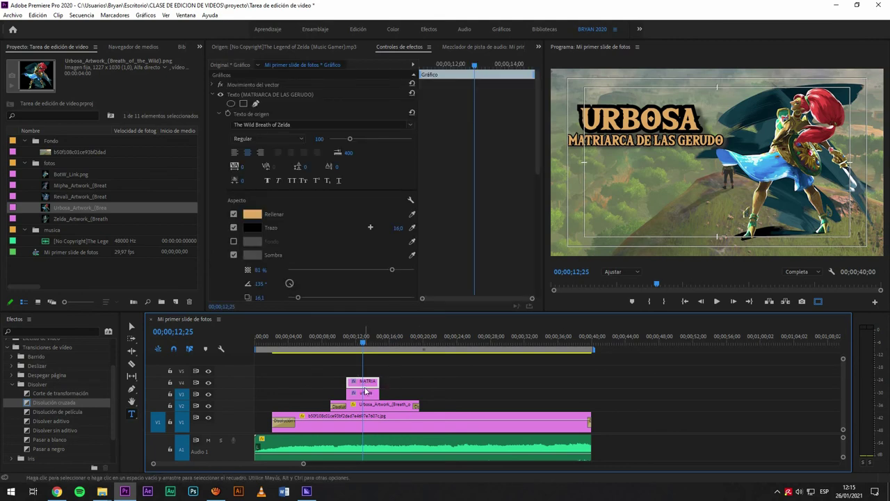
scroll(459, 206, "down", 4)
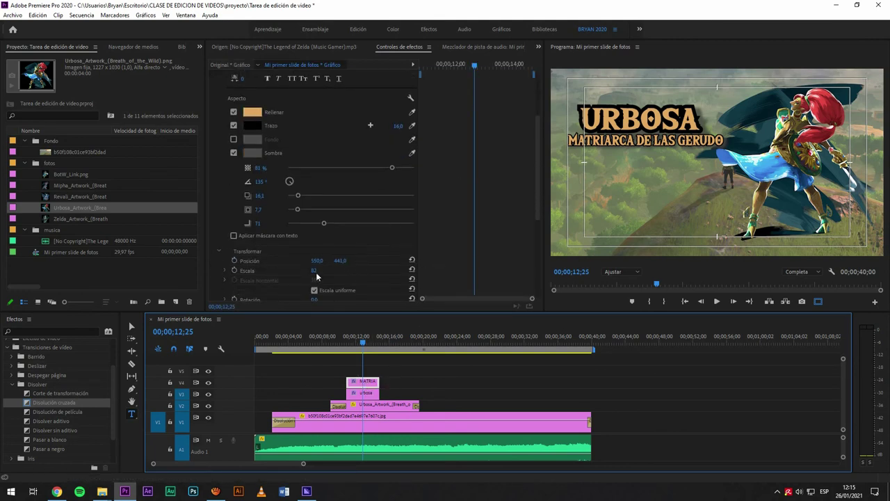
mouse_move(316, 272)
left_mouse_down()
mouse_move(306, 272)
mouse_move(308, 262)
left_mouse_up()
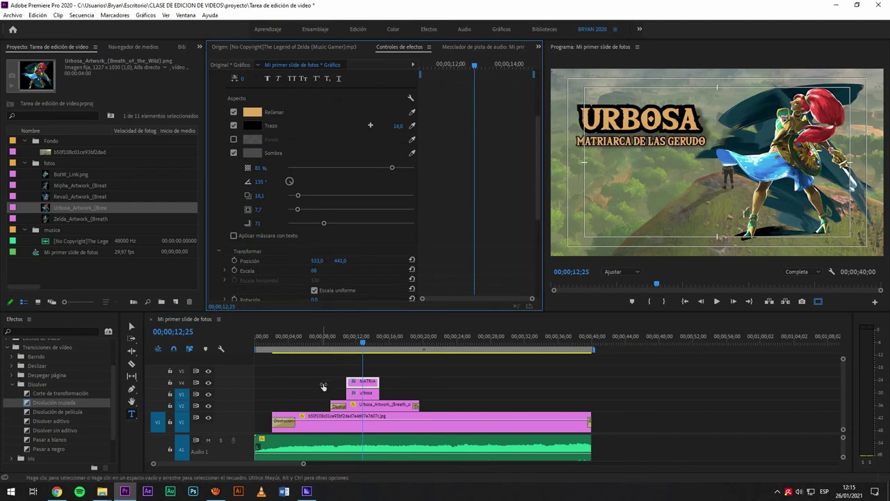
left_click(344, 348)
key("space")
Step: Extend both title clips to the Urbosa image clip's full length and add cross dissolves at their starts and ends
left_click(379, 402)
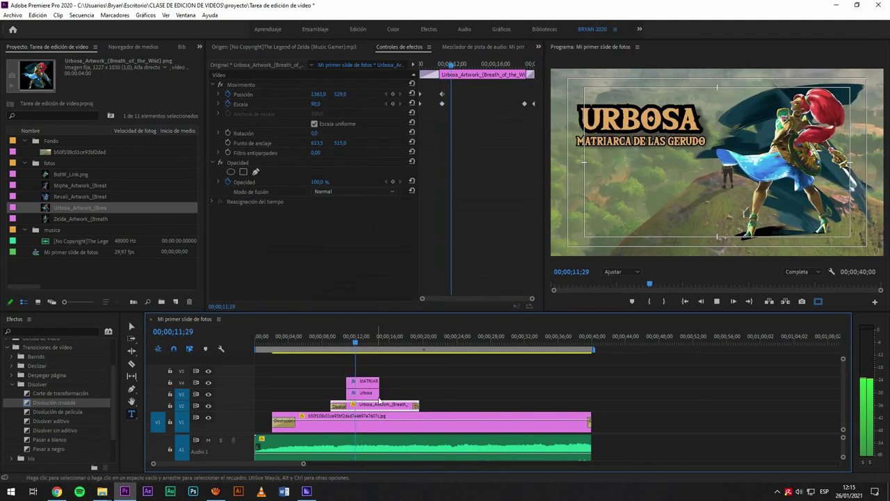
left_click(361, 381, "shift")
left_click_drag(379, 381, 419, 388)
left_click_drag(347, 387, 382, 400)
left_click(350, 369)
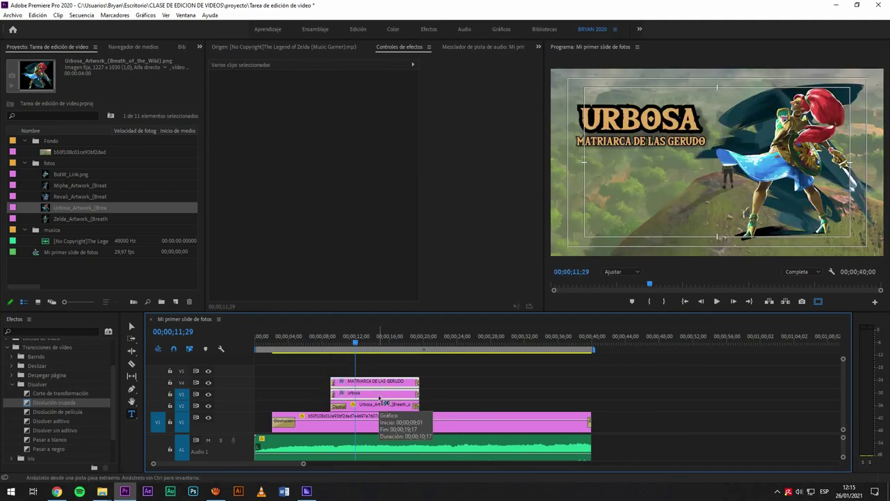
Step: Lengthen the opening cross dissolves of both title clips to 00;00;01;26, matching the Urbosa image's opening dissolve
left_click(333, 393)
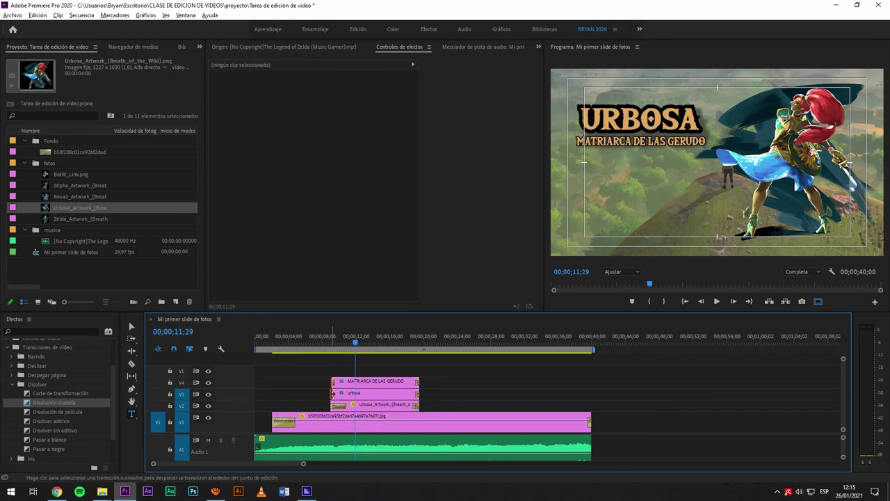
key("=")
key("=")
key("=")
left_click(351, 394)
left_click_drag(362, 398, 447, 398)
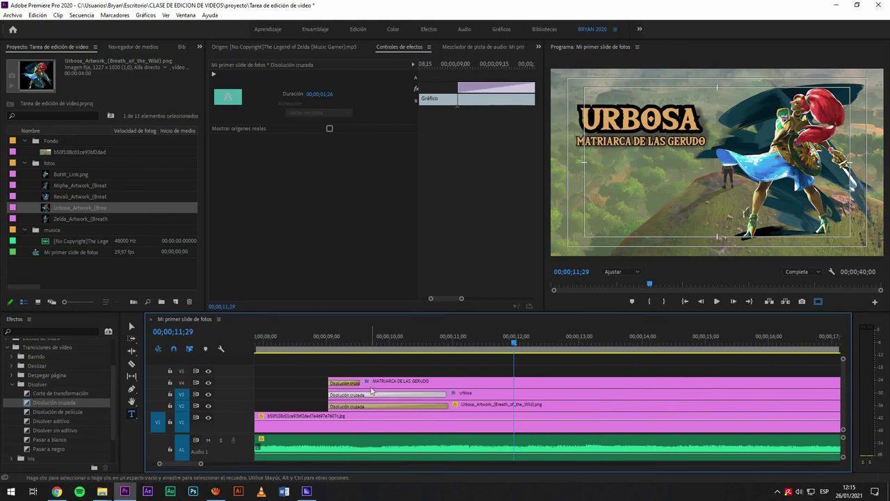
left_click_drag(362, 384, 445, 383)
Step: Lengthen the closing cross dissolves of both title clips to 00;00;00;26, matching the Urbosa image's closing dissolve
scroll(454, 400, "down", 8)
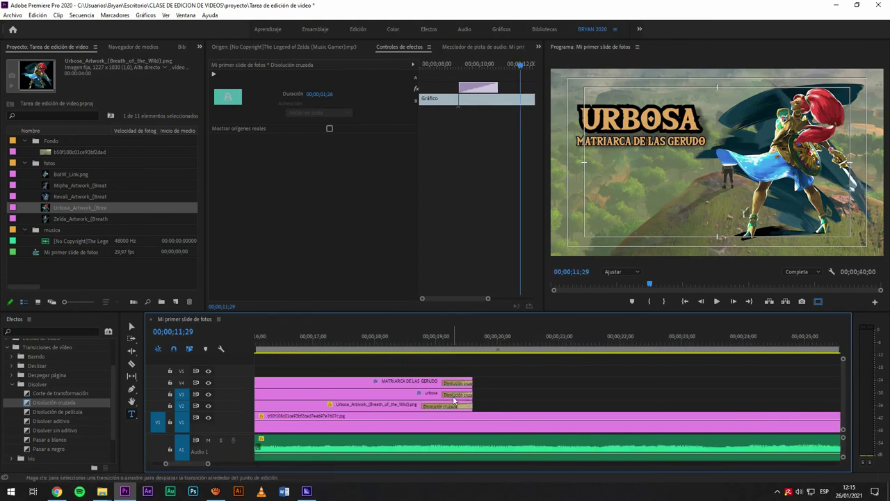
left_click(454, 400)
left_click_drag(445, 397, 420, 384)
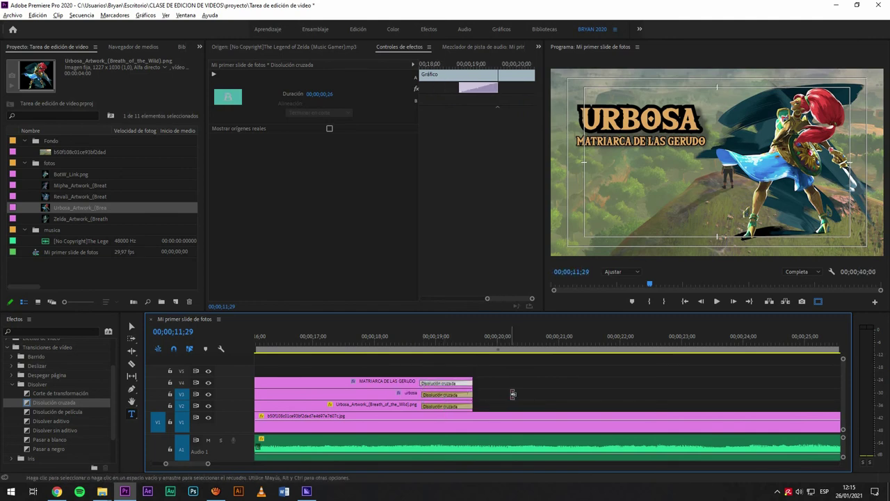
Step: Play the sequence from just before the Urbosa clips to past their end to review the titles and dissolves
scroll(513, 393, "down", 5)
left_click(309, 341)
key("space")
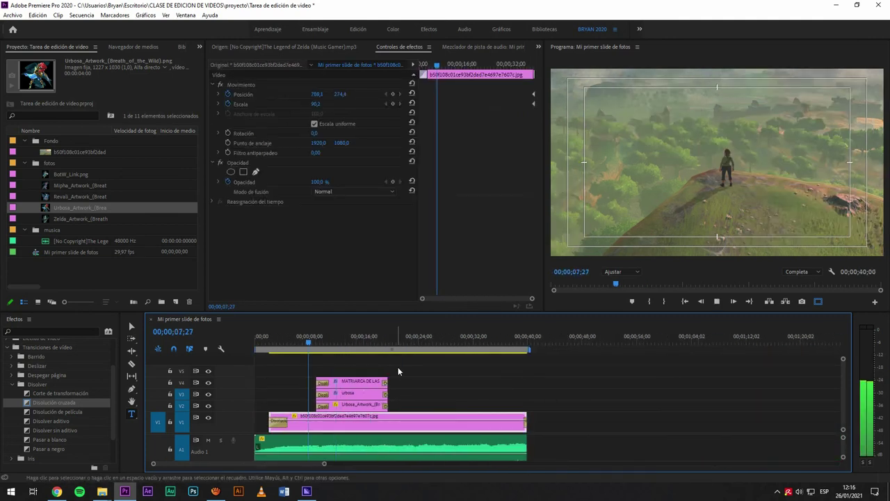
left_click(401, 367)
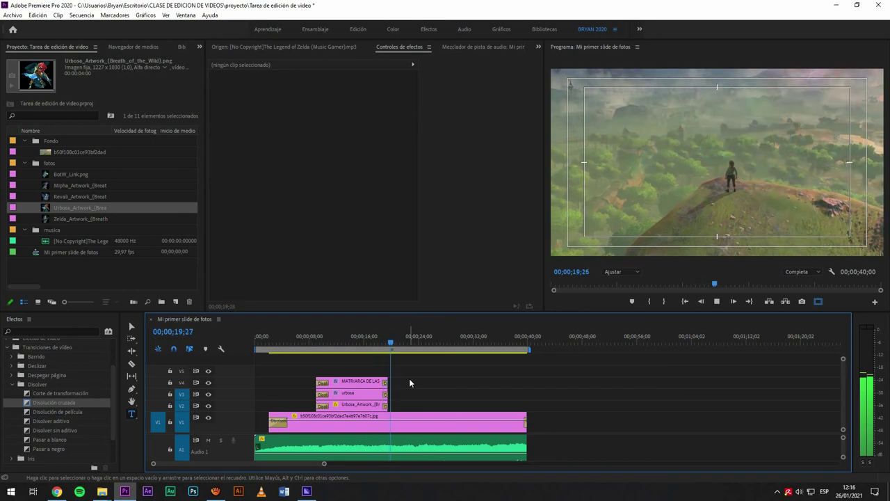
left_click(445, 421)
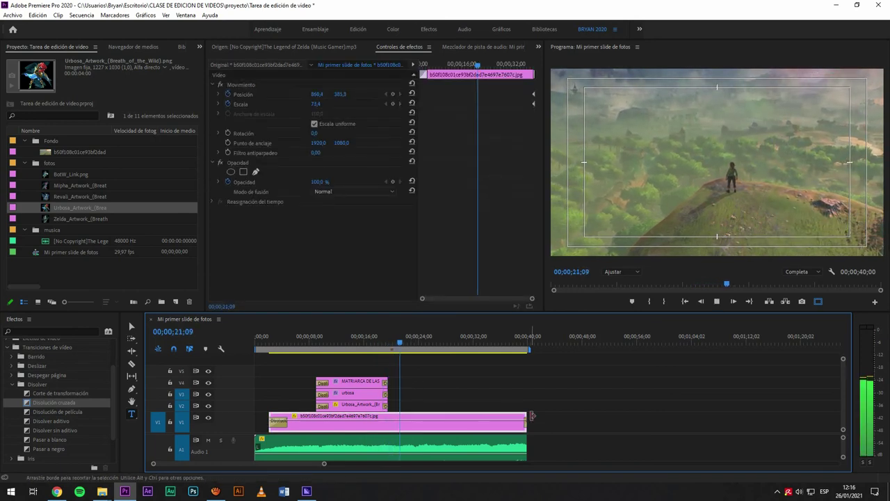
Step: Stop playback and trim both the background image clip and the music clip to end at 00;00;21;21
key("space")
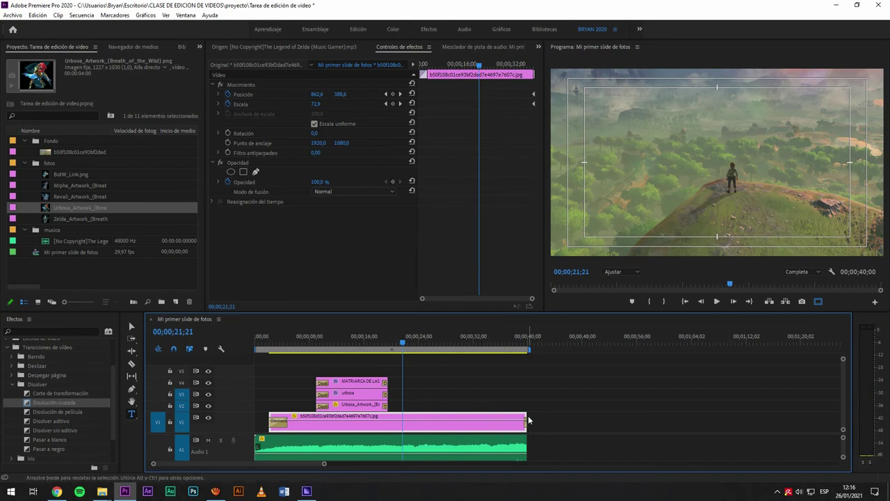
left_click_drag(519, 416, 402, 416)
left_click_drag(526, 446, 402, 446)
left_click(389, 445)
left_click_drag(310, 341, 404, 345)
scroll(401, 398, "up", 4)
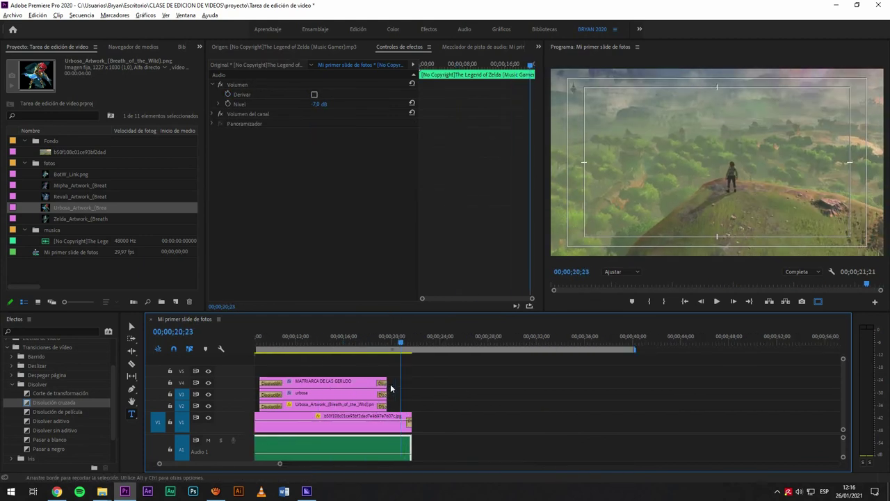
Step: Extend the end of the music clip slightly past the background image, to 00;00;22;03
scroll(401, 394, "up", 2)
key("space")
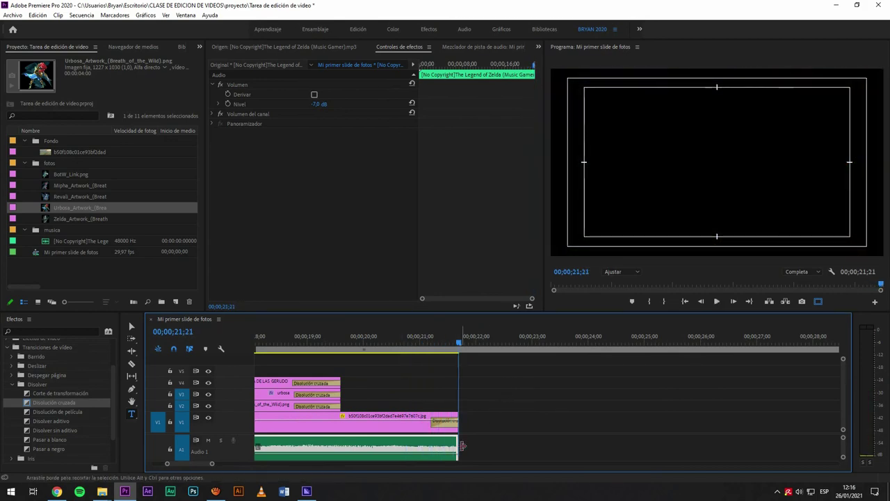
left_click_drag(462, 445, 485, 445)
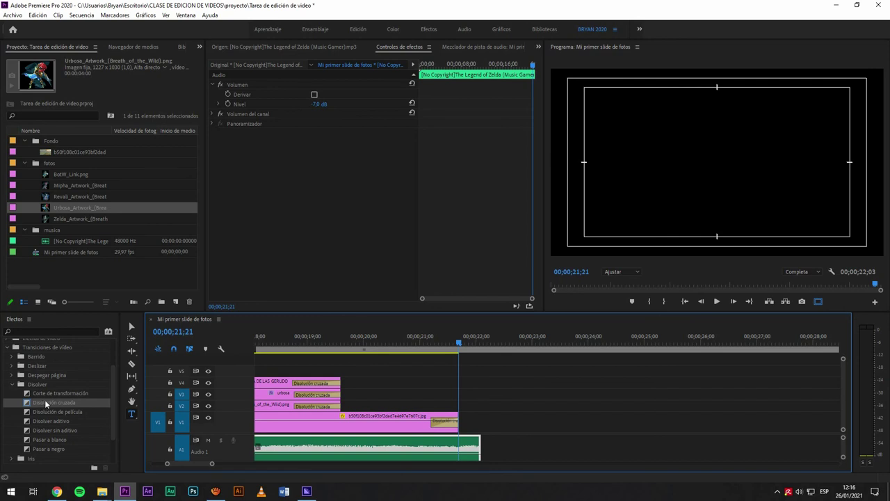
Step: Search the effects for "GANANCI" and add a Ganancia constante audio transition, 00;00;01;11 long, at the music clip's end
left_click(11, 384)
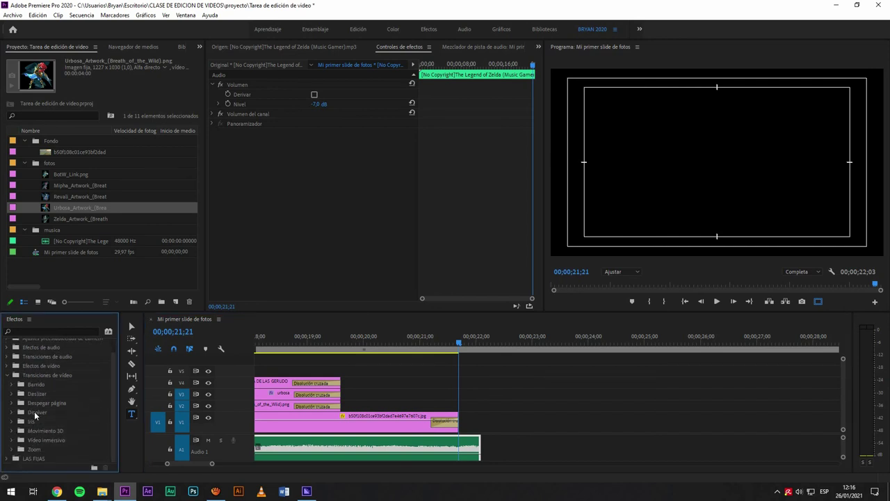
left_click(30, 328)
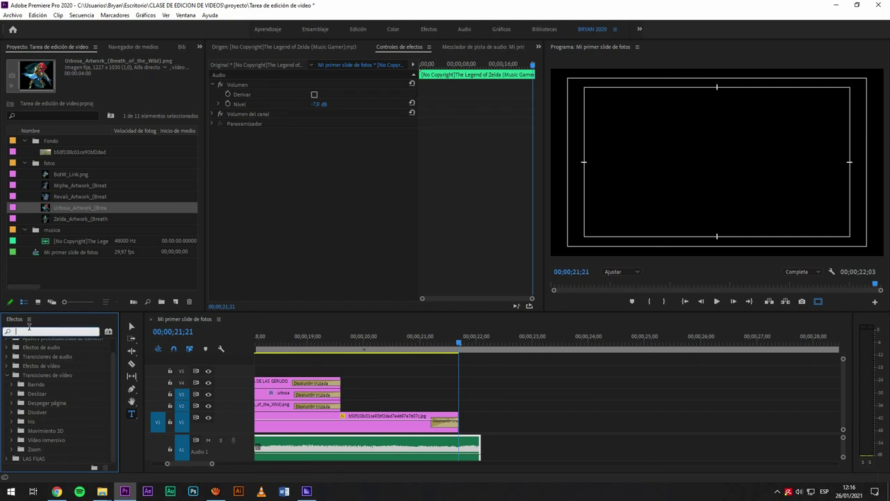
type("GANAN")
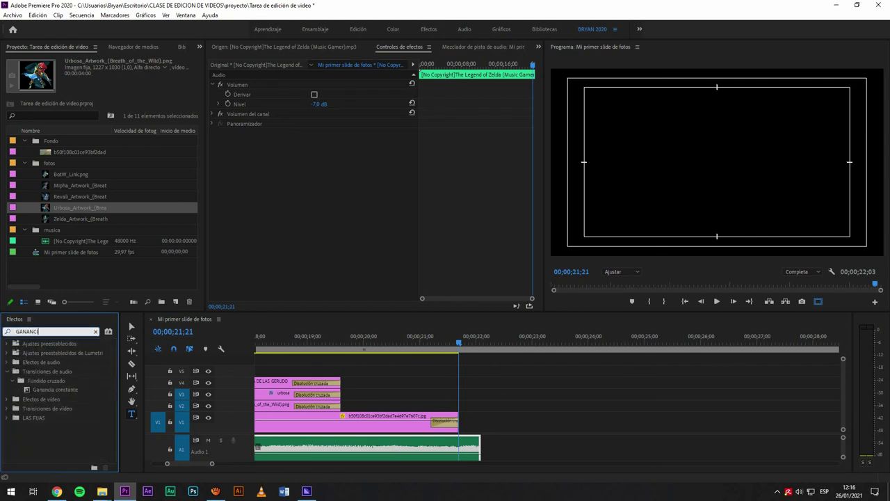
type("CI")
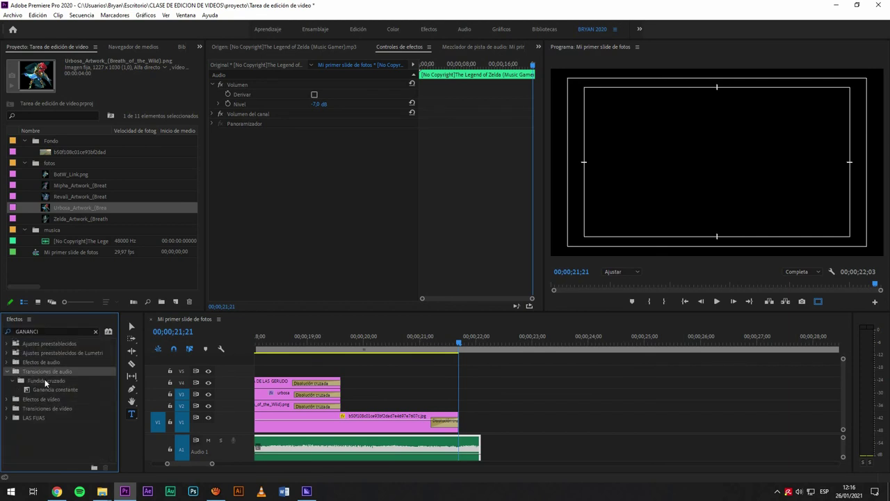
left_click(48, 392)
left_click_drag(92, 390, 405, 451)
left_click(469, 452)
Step: Play the sequence's ending to check the music fade, and play from the start until the Urbosa image and titles are on screen
left_click(399, 341)
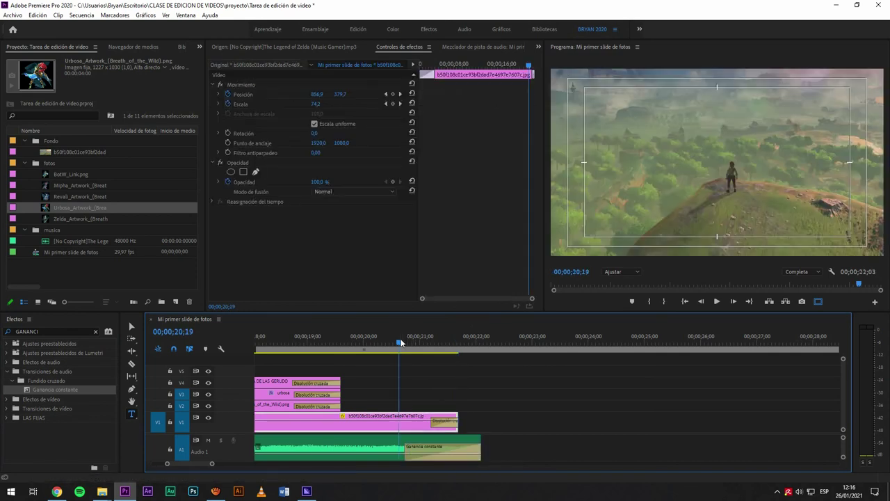
key("space")
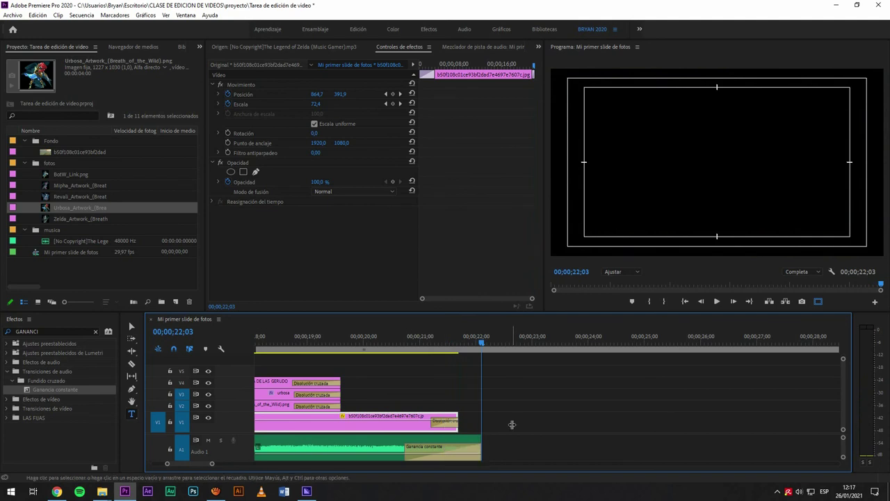
left_click(448, 453)
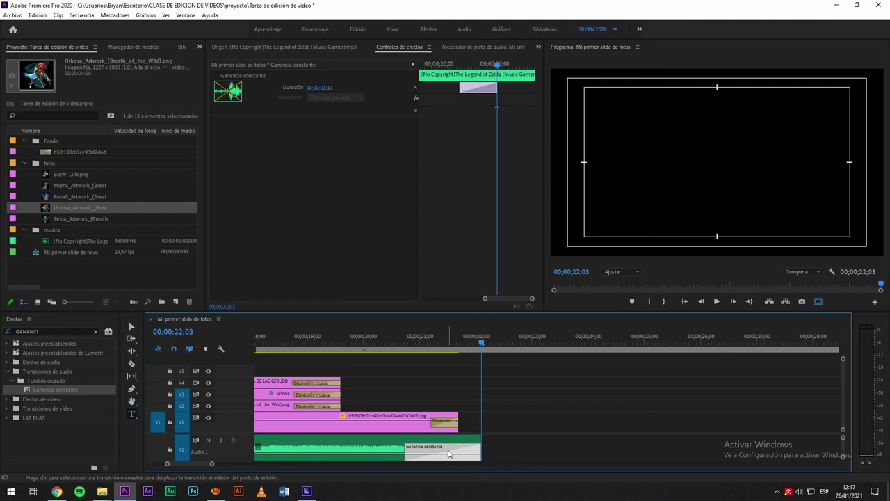
key("minus")
key("minus")
key("minus")
key("minus")
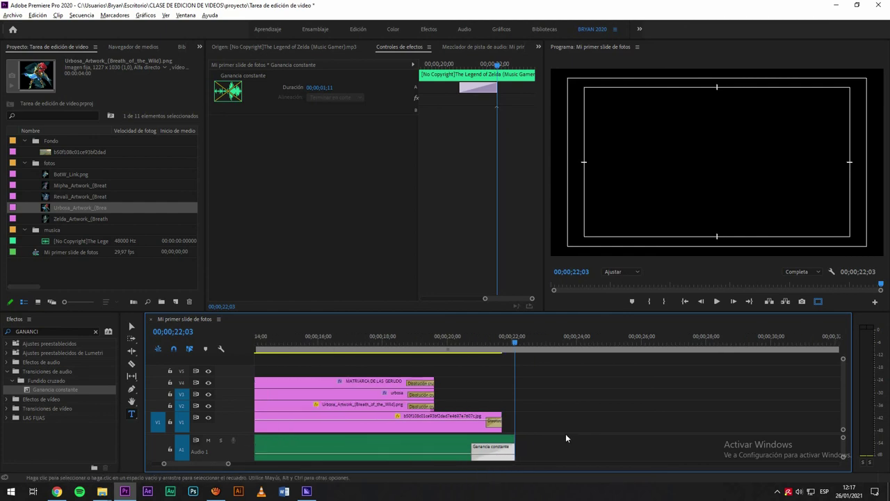
left_click(315, 393)
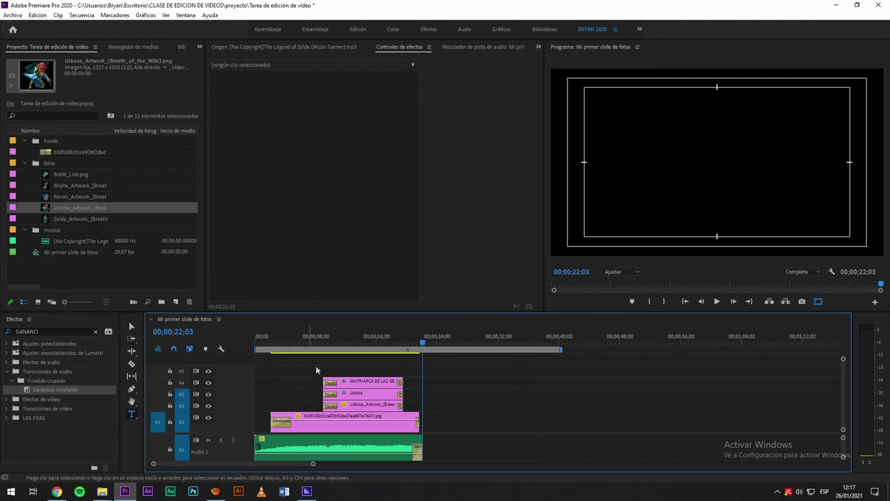
key("space")
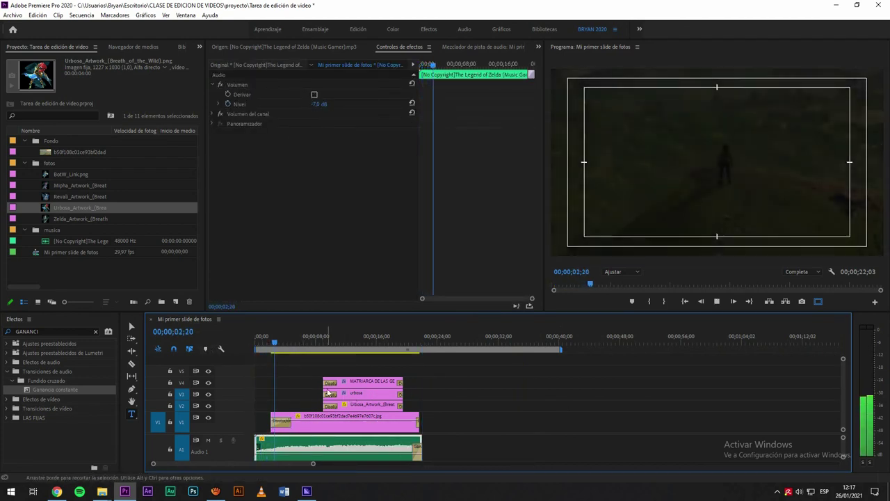
left_click(295, 427)
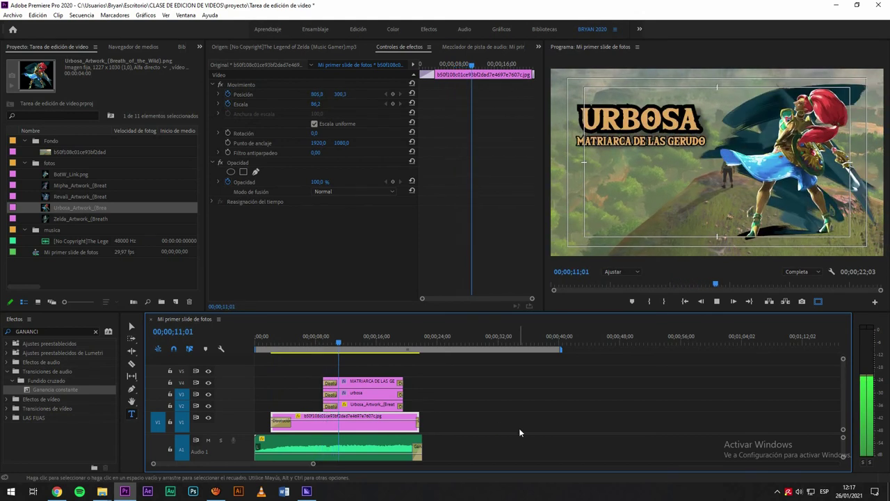
left_click(452, 357)
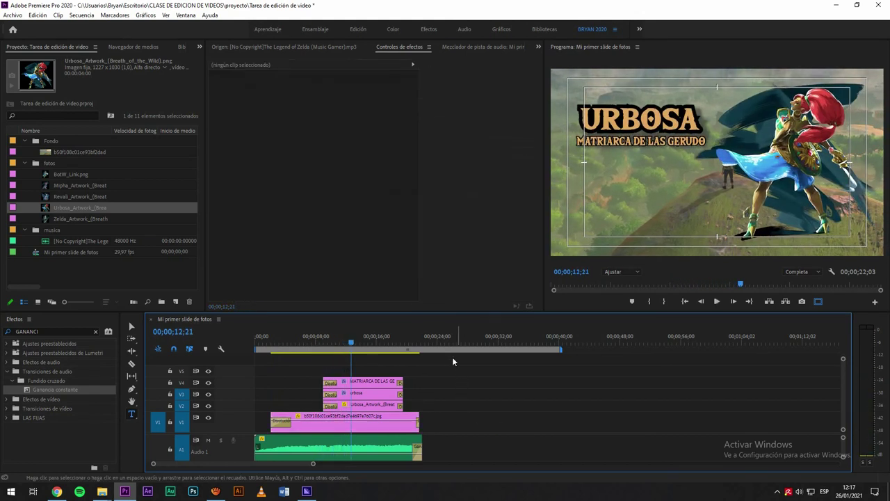
Step: Shorten the sequence's work area so that it ends just after the music clip
left_click(439, 349)
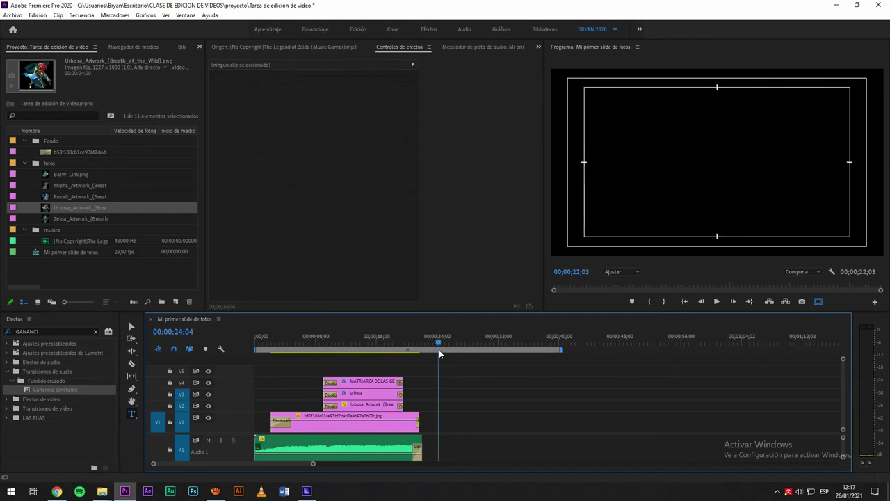
left_click(566, 348)
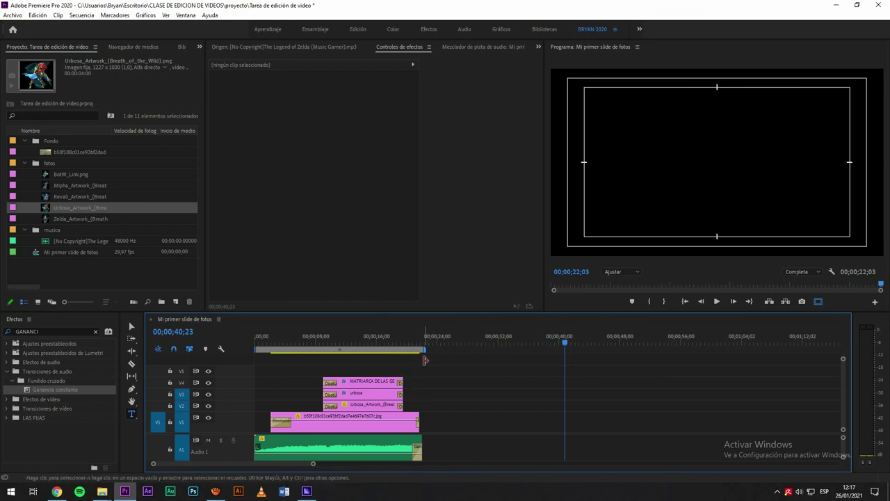
left_click_drag(424, 349, 752, 347)
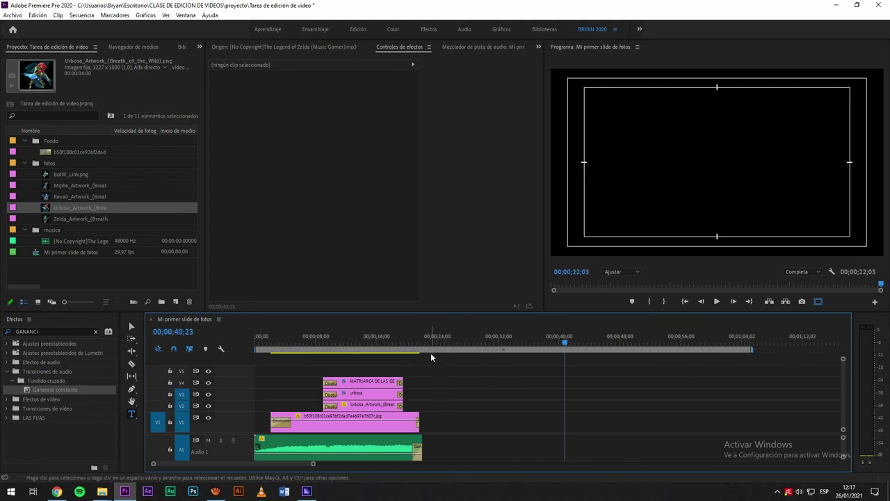
left_click_drag(428, 339, 449, 430)
left_click_drag(750, 351, 584, 352)
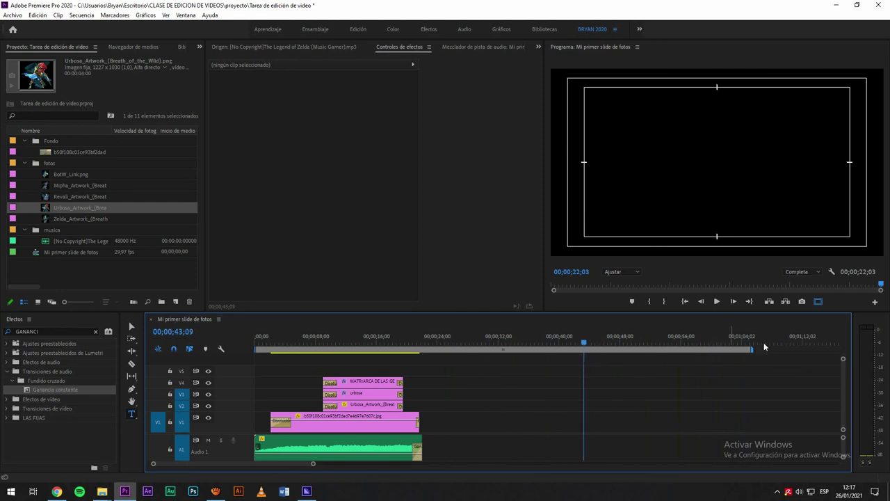
left_click_drag(756, 349, 429, 375)
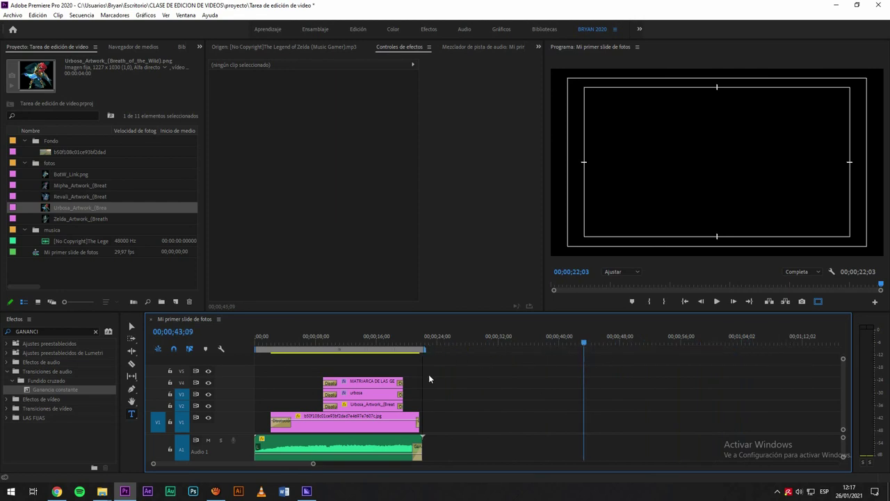
Step: Target track V4 and mark the sequence's In point at 00;00;00;00 and Out point at 00;00;22;11
left_click_drag(334, 338, 242, 345)
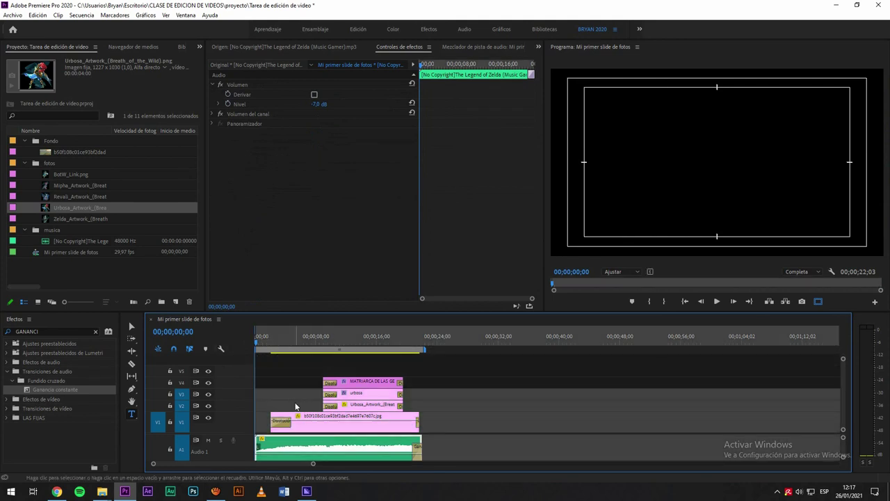
left_click(181, 383)
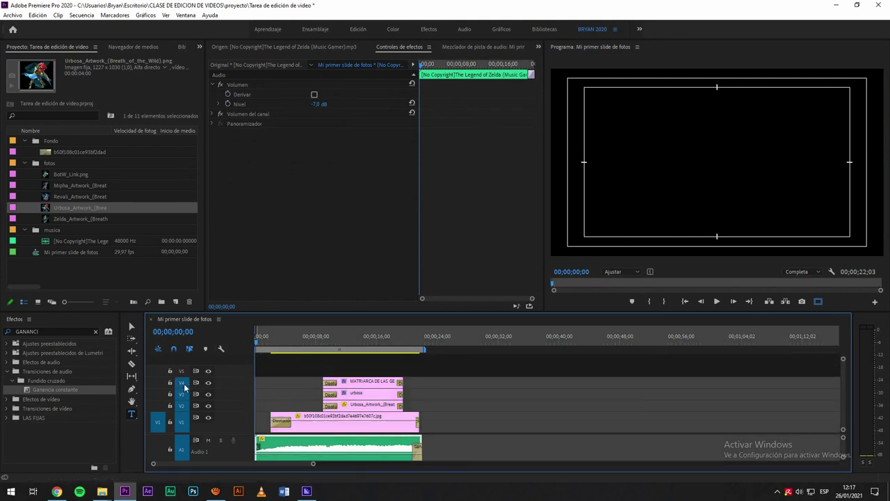
key("space")
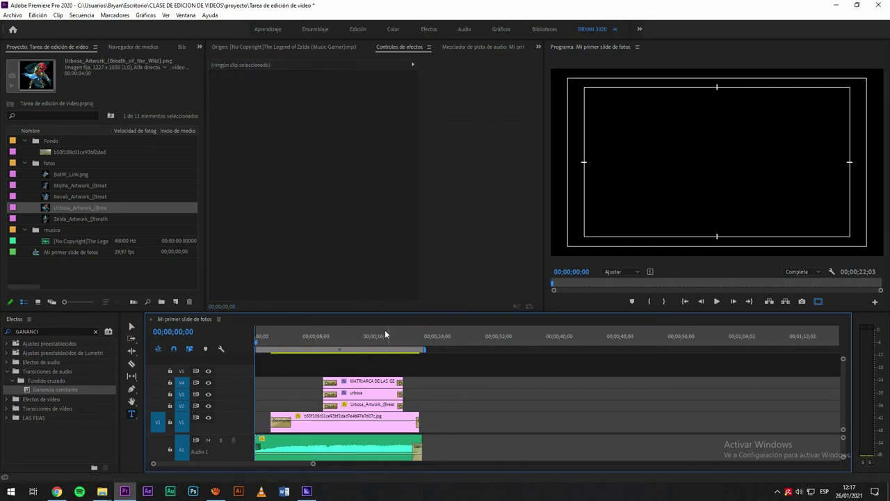
key("space")
key("Home")
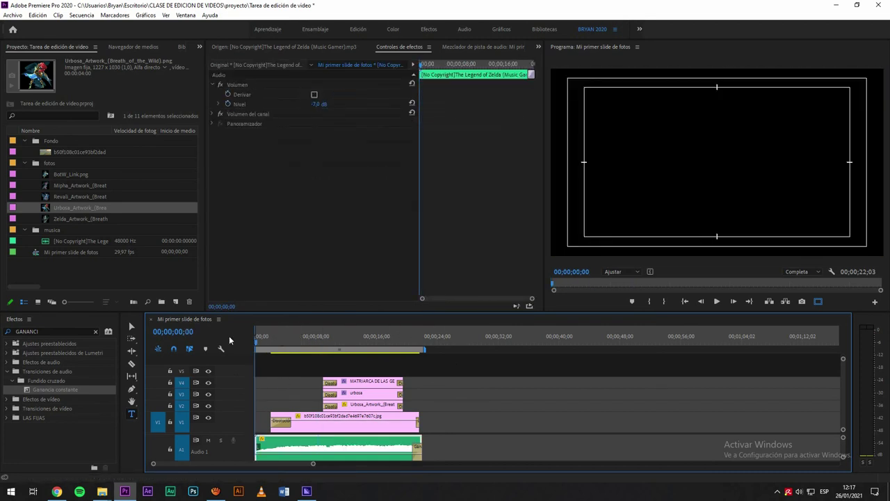
left_click(431, 344)
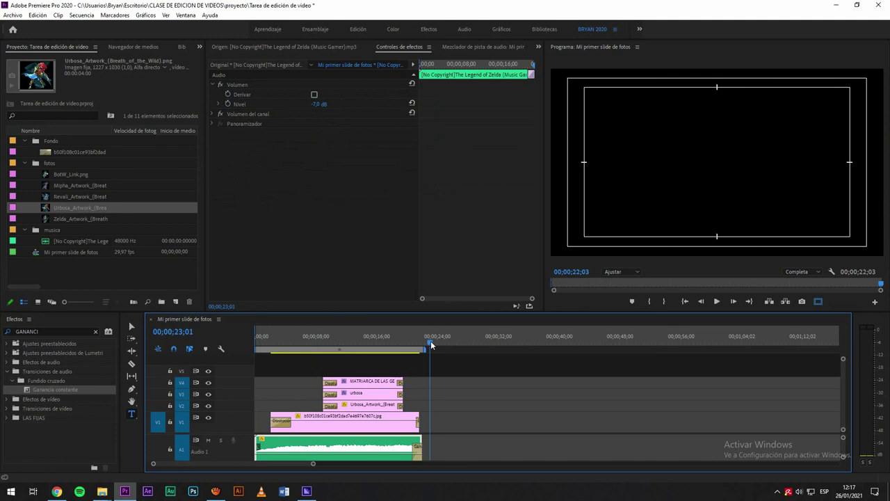
mouse_move(431, 343)
left_mouse_down()
mouse_move(417, 344)
mouse_move(427, 343)
left_mouse_up()
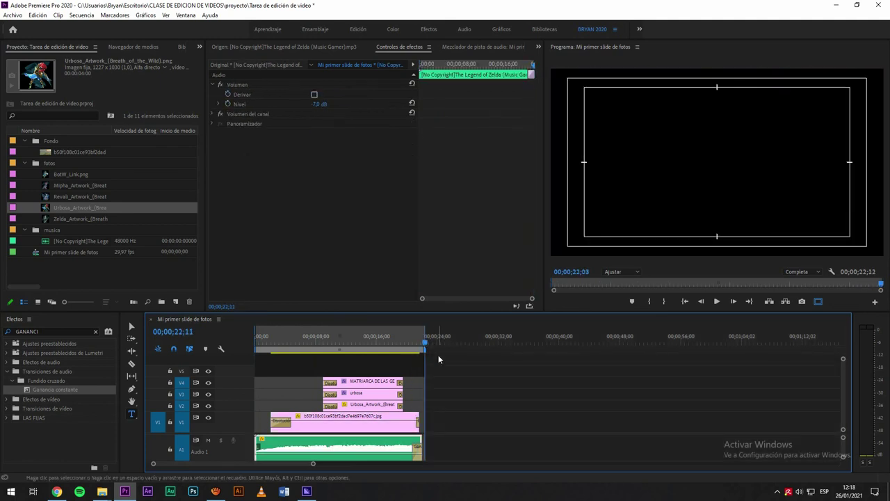
Step: Open the sequence's export settings, set the source range to Entrada/salida de secuencia and keep H.264 as the format
left_click(369, 341)
left_click_drag(335, 341, 299, 358)
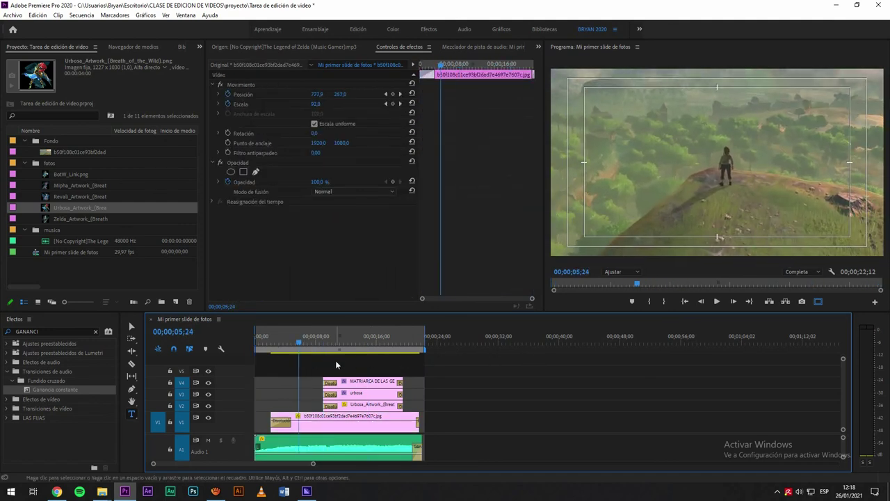
left_click(336, 361)
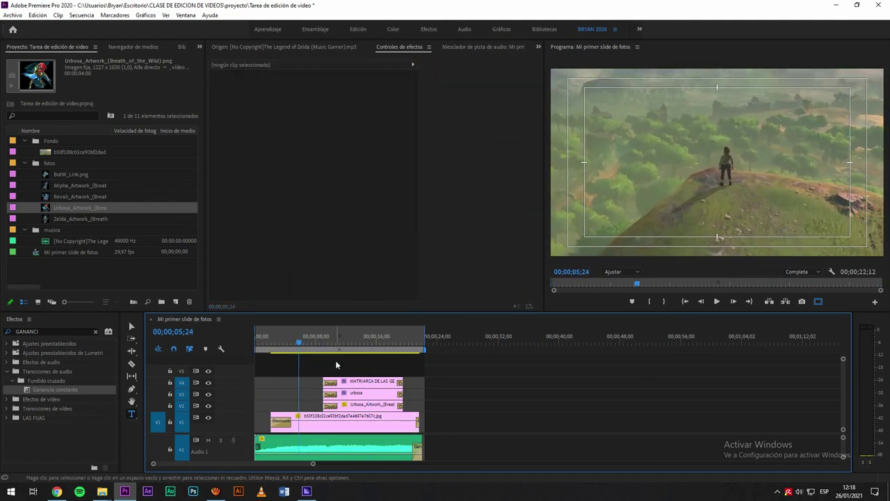
key("ctrl+m")
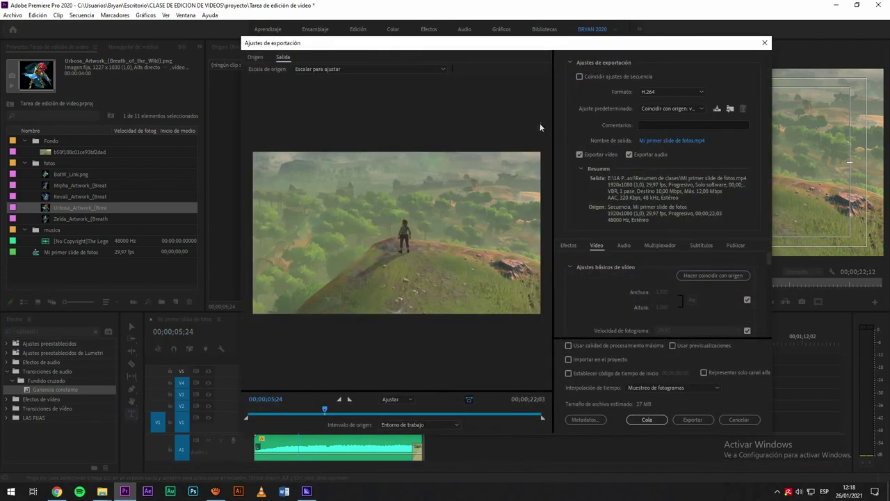
left_click_drag(430, 48, 355, 32)
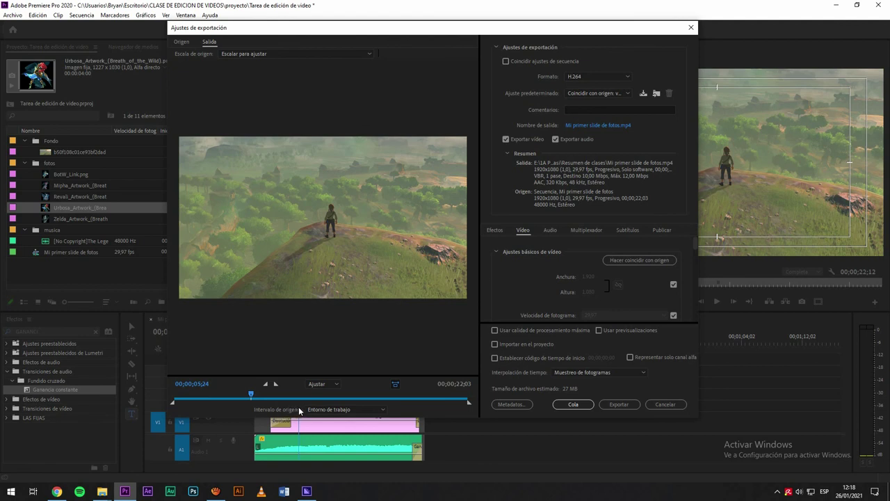
left_click(332, 412)
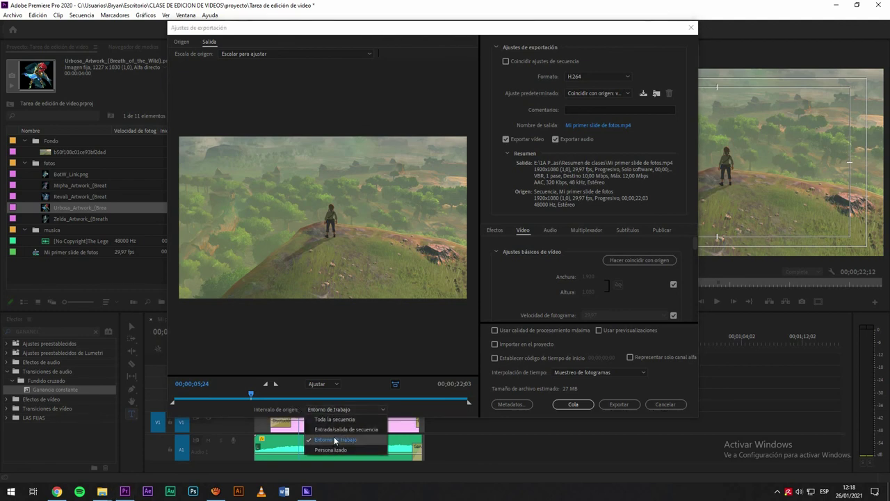
left_click(334, 431)
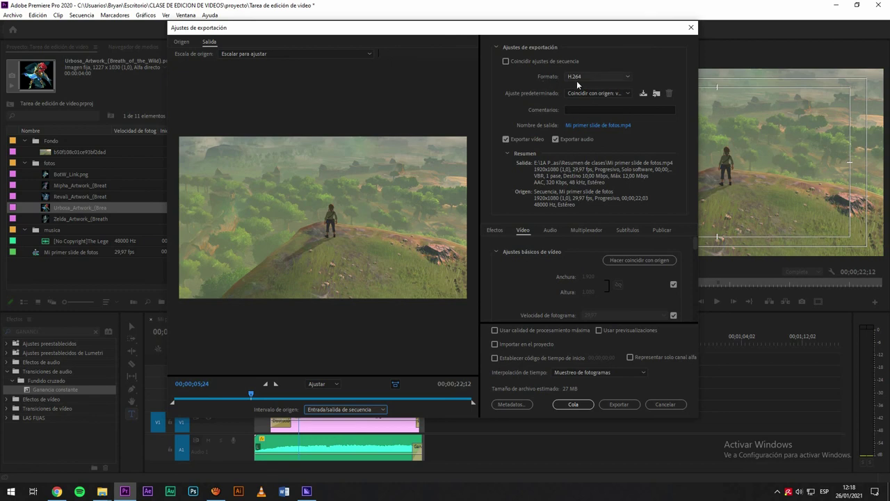
left_click(625, 76)
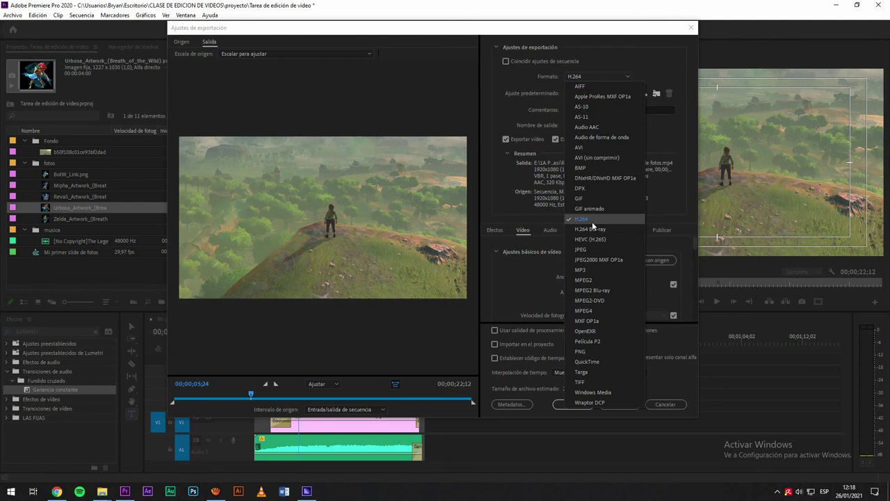
left_click(599, 77)
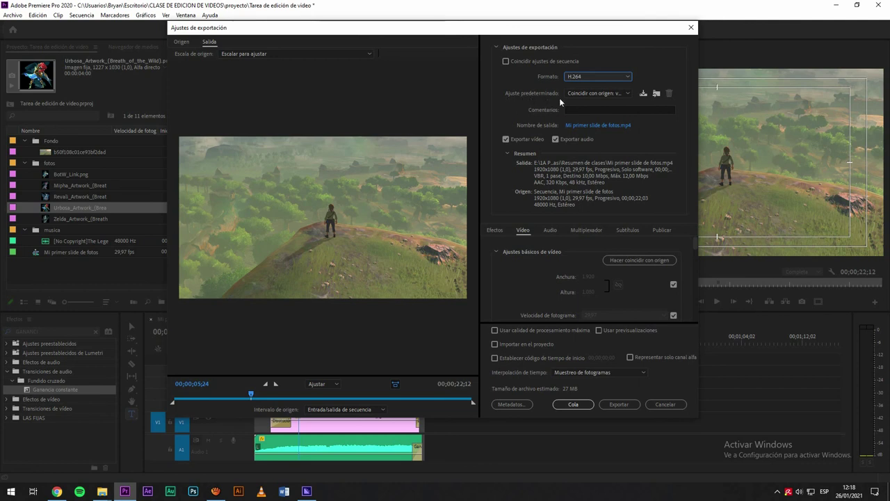
Step: Compare the export presets High Quality 1080p HD, YouTube 1080p Full HD and Coincidir con origen: velocidad de bits alta by estimated file size
left_click(589, 94)
scroll(623, 314, "down", 2)
scroll(620, 347, "up", 3)
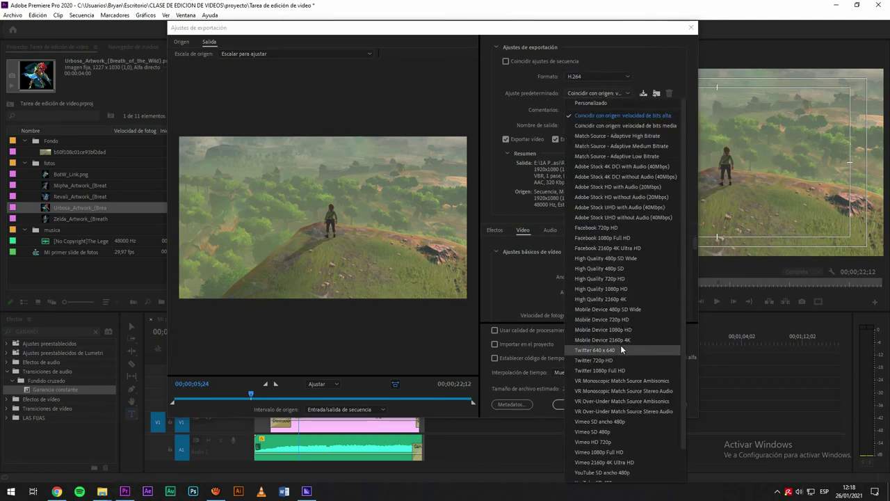
scroll(621, 345, "down", 2)
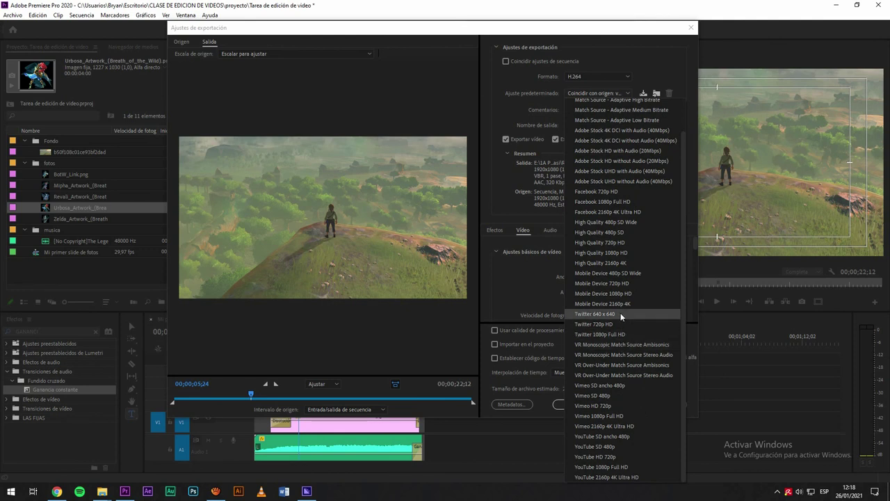
left_click(626, 252)
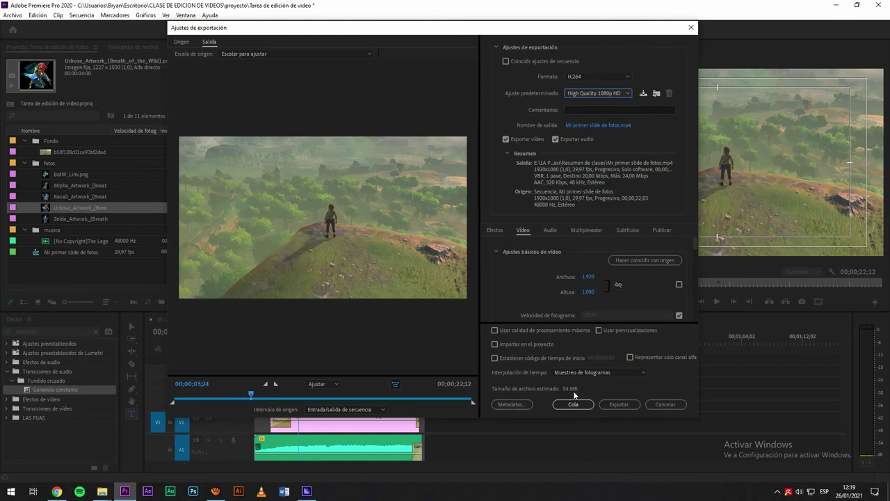
left_click(590, 95)
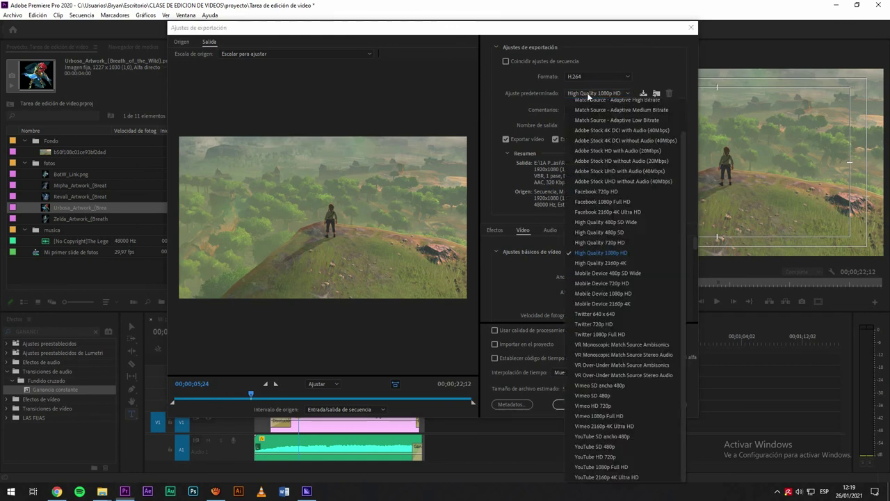
left_click(601, 469)
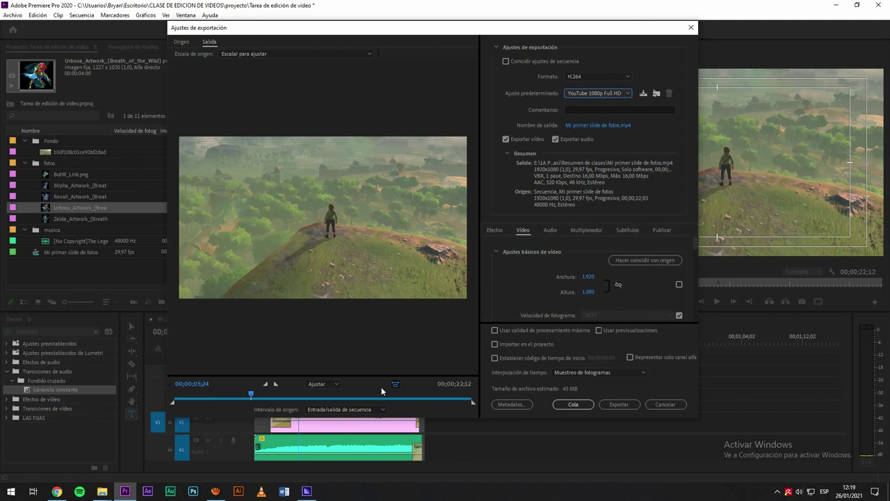
left_click(599, 97)
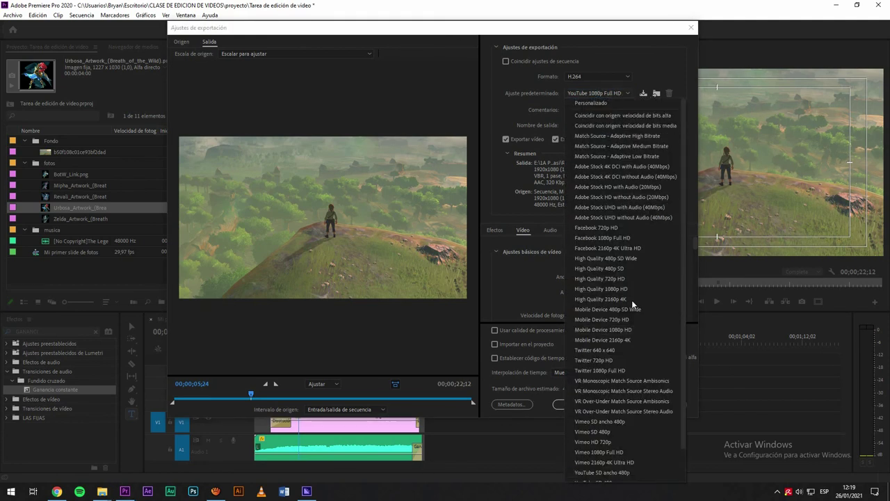
left_click(623, 118)
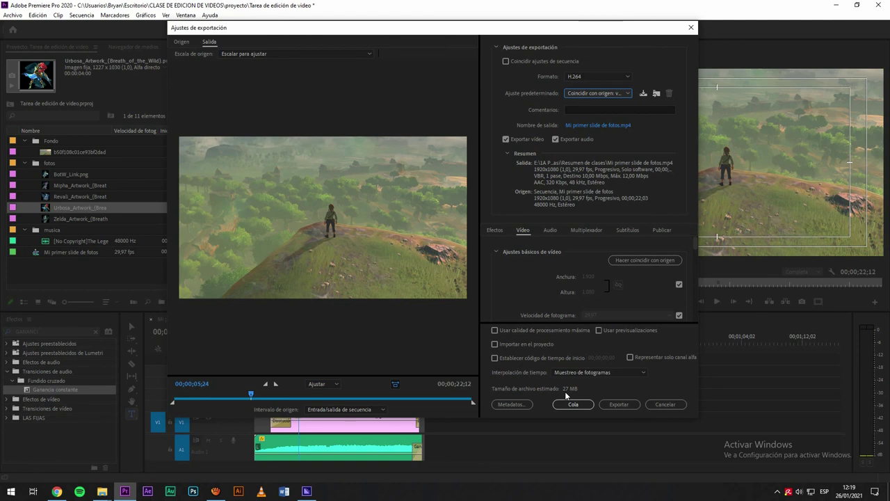
Step: Set the export preset to YouTube 1080p Full HD
left_click(597, 94)
scroll(621, 351, "down", 1)
scroll(620, 351, "up", 1)
scroll(621, 351, "down", 1)
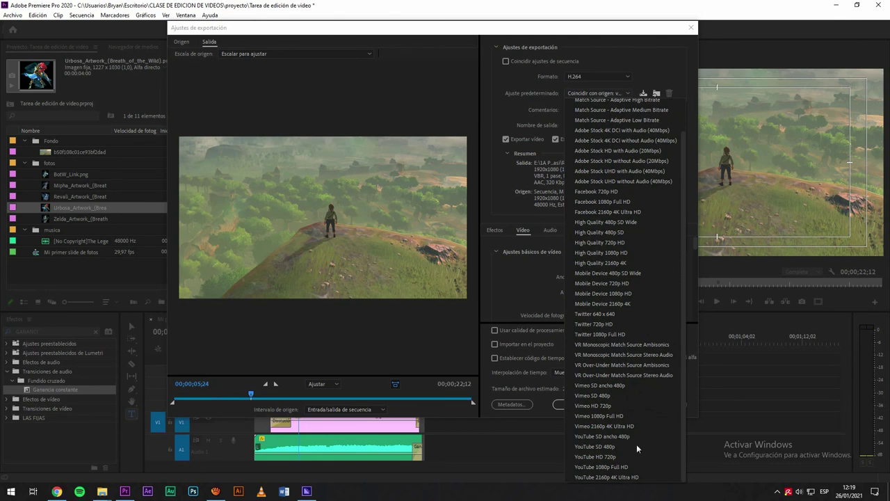
left_click(604, 467)
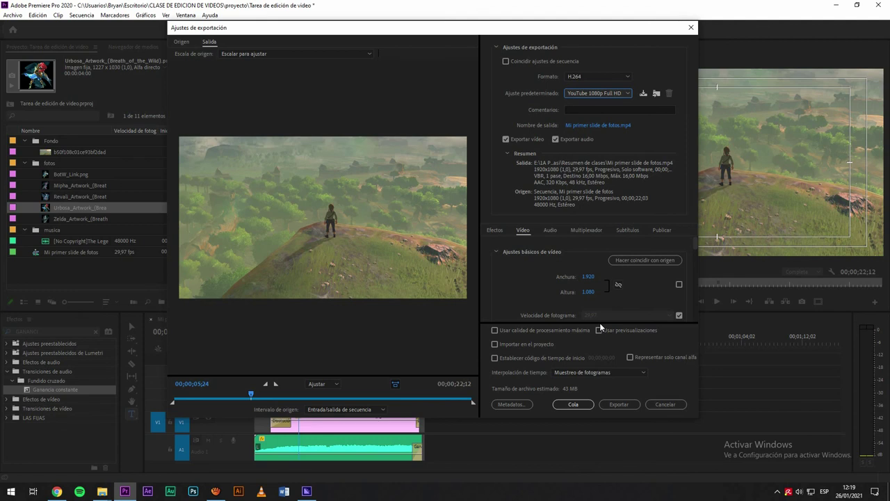
Step: Set the output location to Exportados inside the desktop folder CLASE DE EDICION DE VIDEOS, keep the name Mi primer slide de fotos, and export the video
left_click(599, 126)
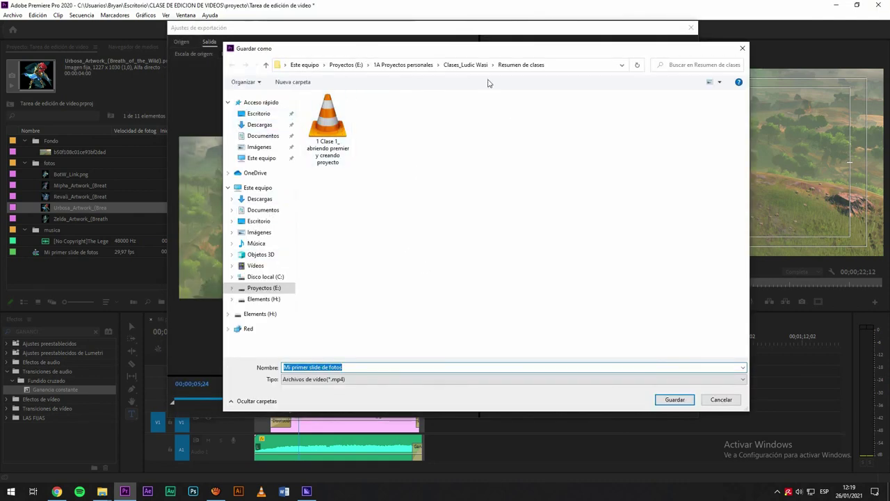
left_click(259, 113)
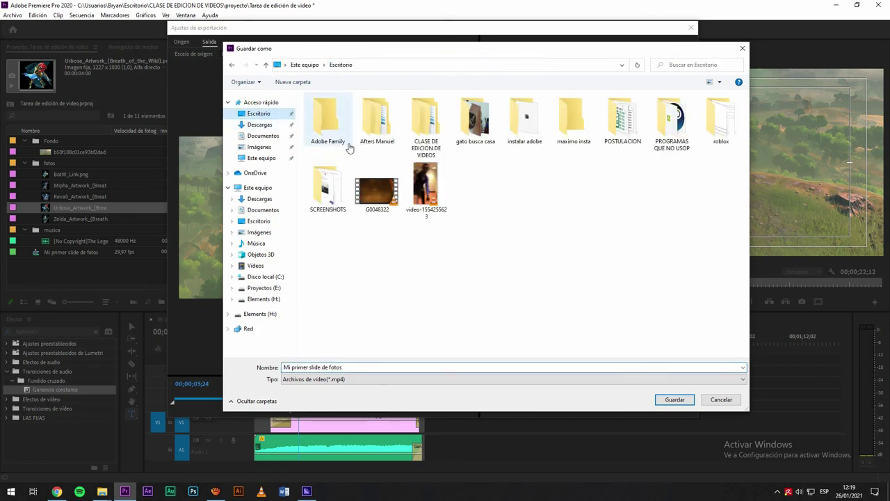
double_click(422, 124)
double_click(327, 109)
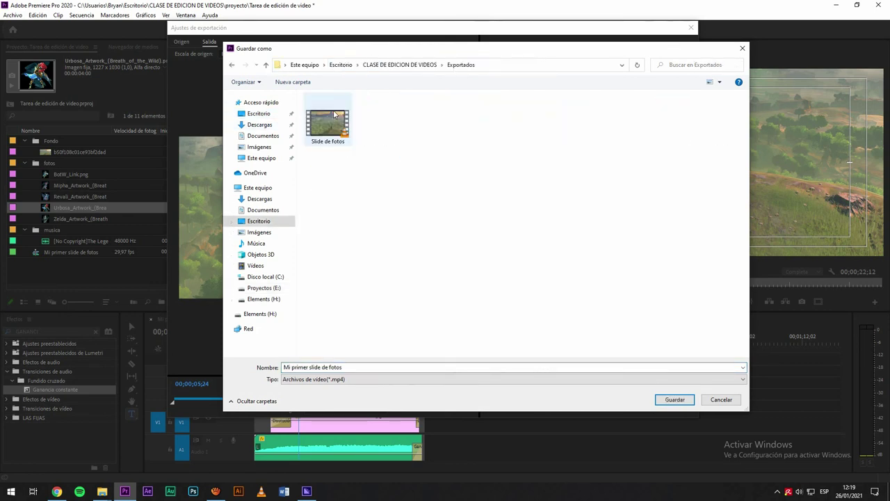
left_click(380, 367)
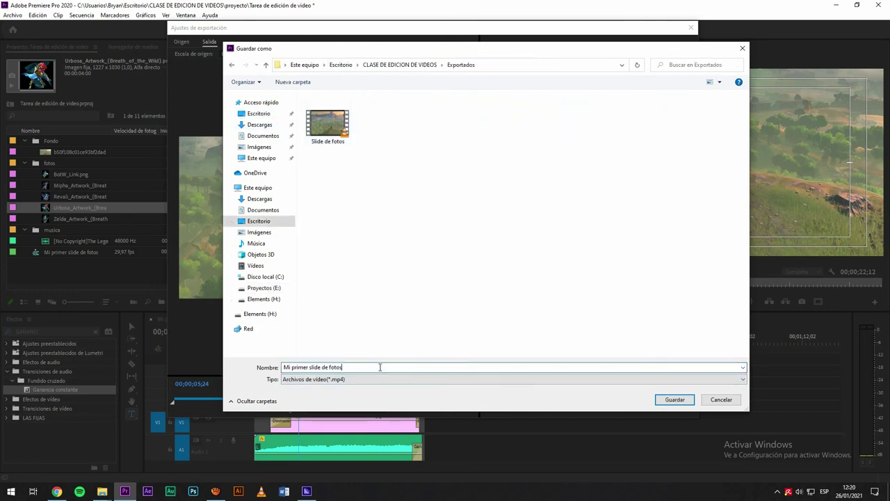
left_click(675, 400)
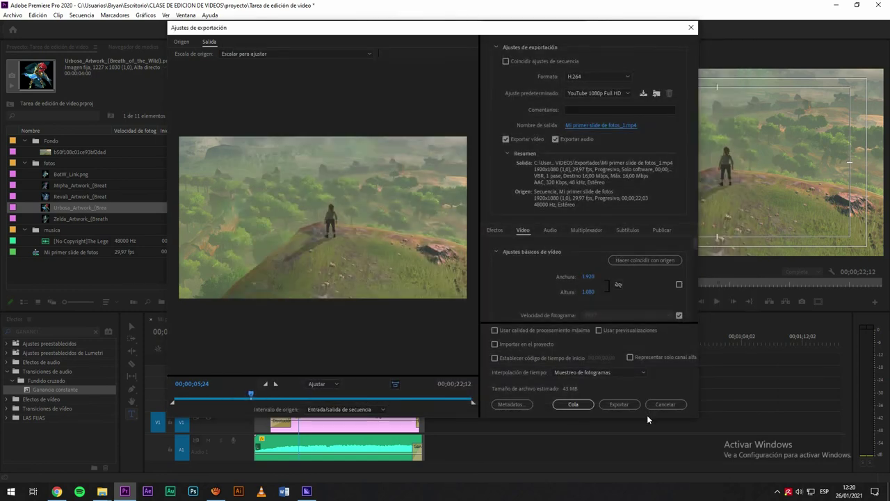
left_click(618, 404)
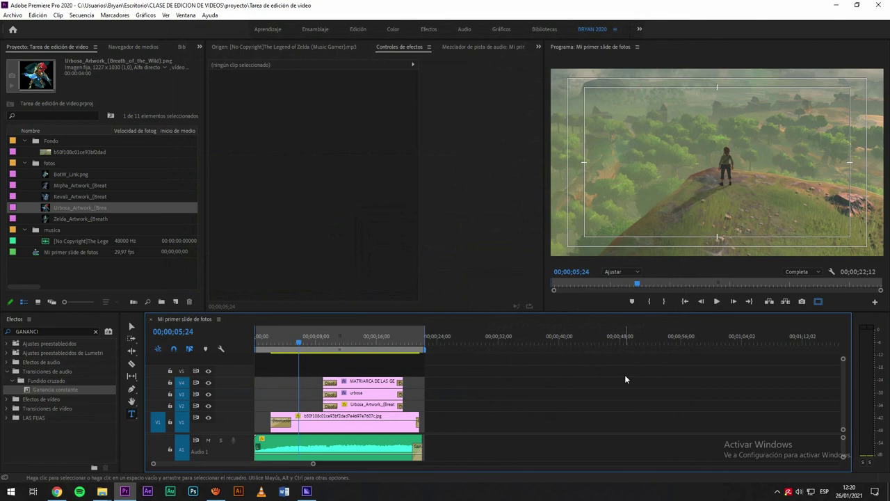
Step: Scrub the sequence to 00;00;17;15 and inspect the Urbosa titles, music clip and background clip
left_click_drag(303, 351, 387, 355)
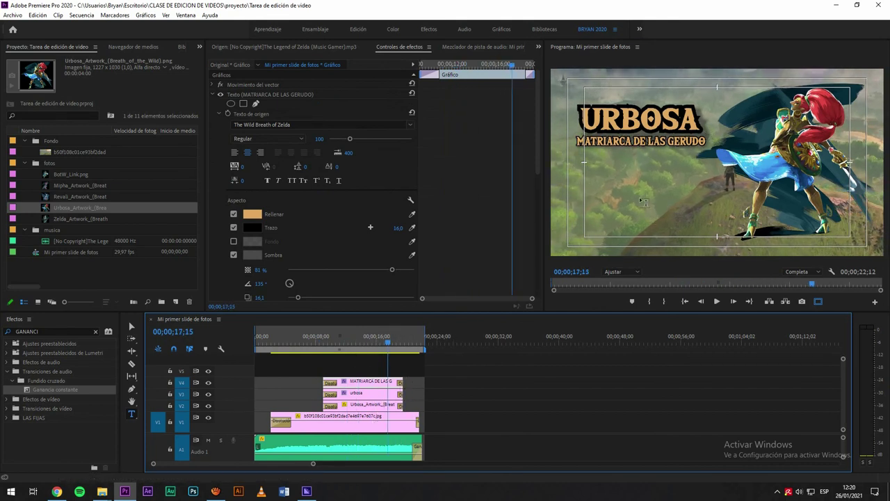
left_click(349, 445)
left_click(349, 427)
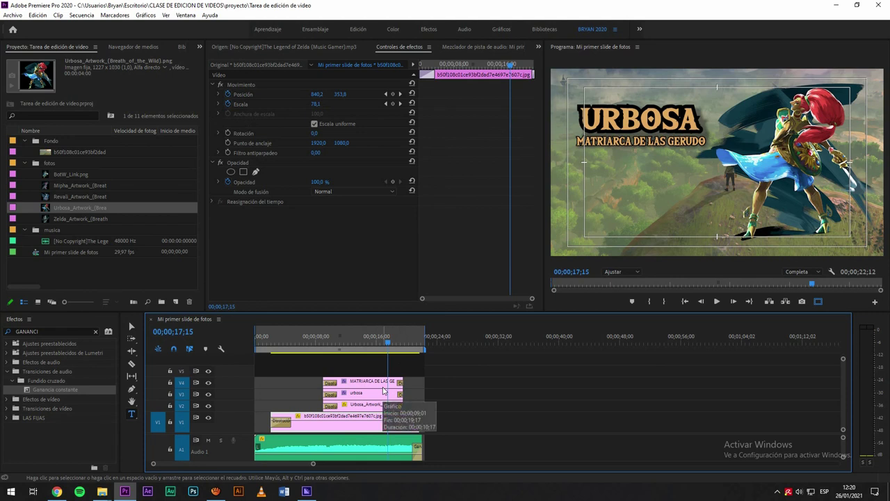
left_click(474, 402)
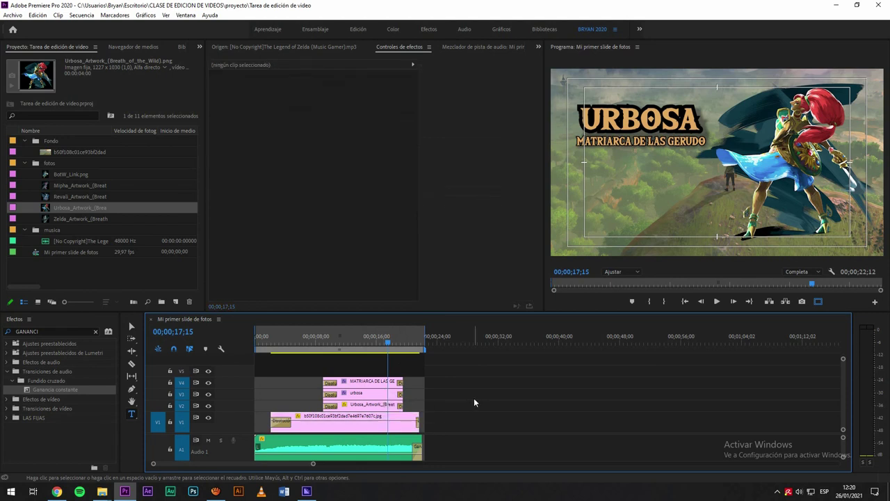
Step: Minimize Premiere Pro, close the Recursos window and open the Exportados folder inside CLASE DE EDICION DE VIDEOS from the desktop
left_click(837, 5)
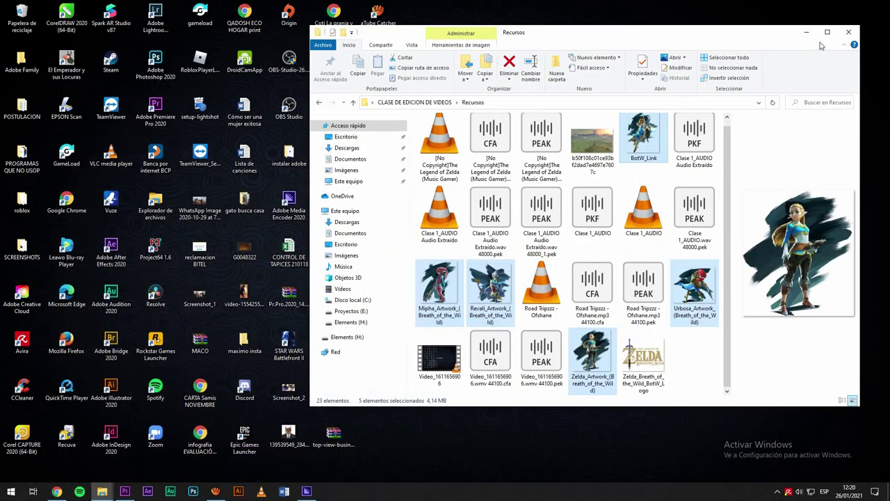
left_click(849, 32)
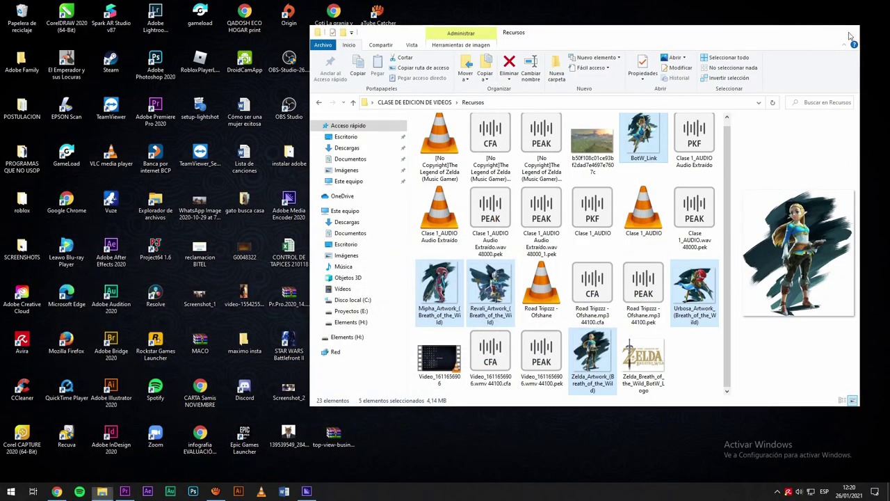
double_click(348, 204)
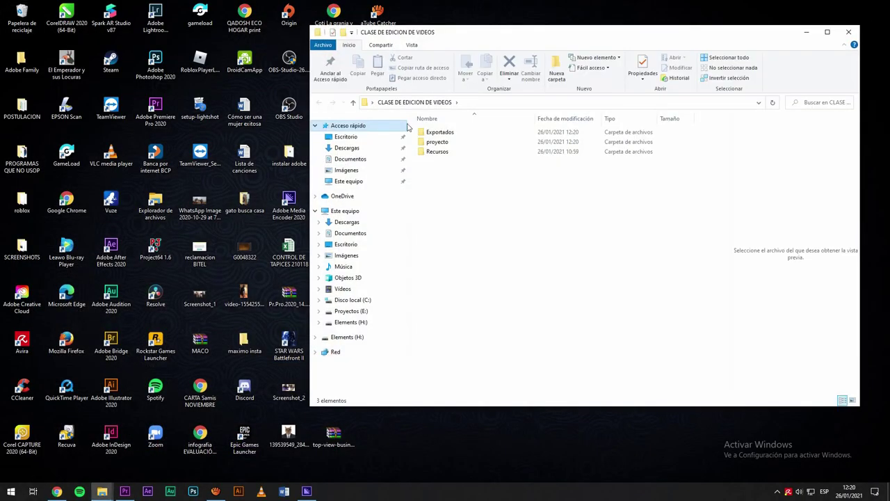
left_click(439, 135)
double_click(439, 134)
left_click(439, 150)
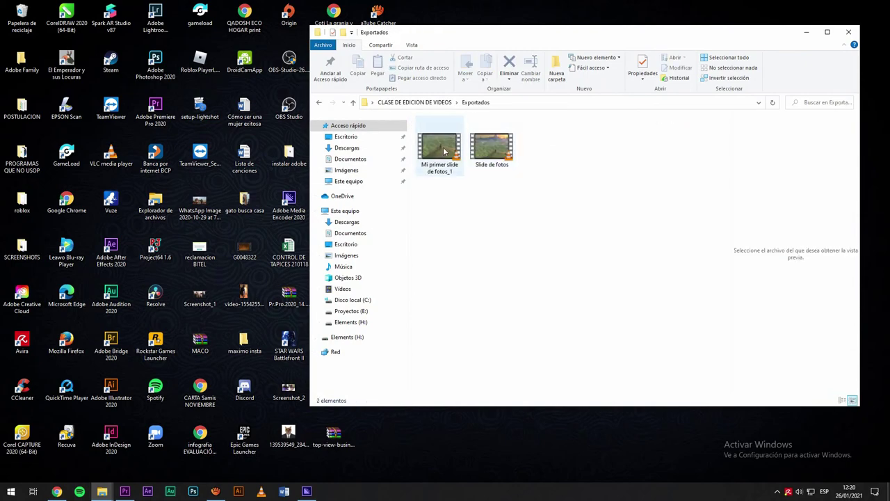
Step: Play the exported video Mi primer slide de fotos_1 in VLC, close the player and minimize the Exportados window
double_click(439, 151)
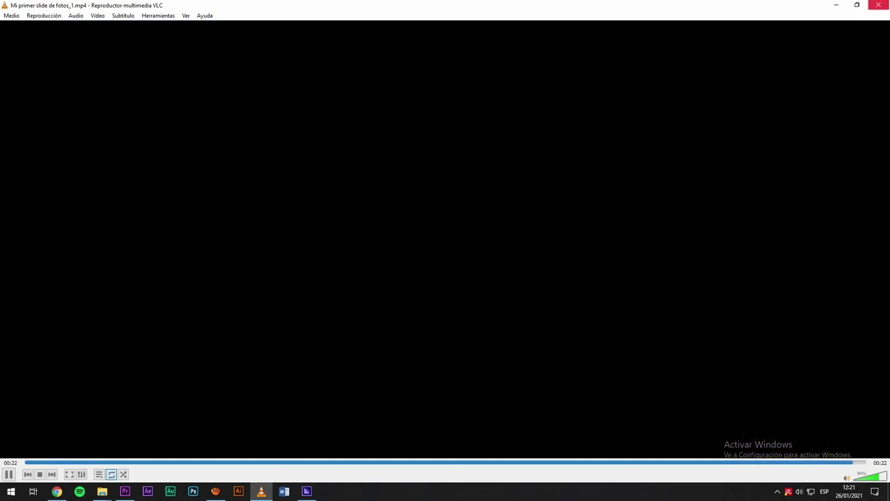
left_click(879, 4)
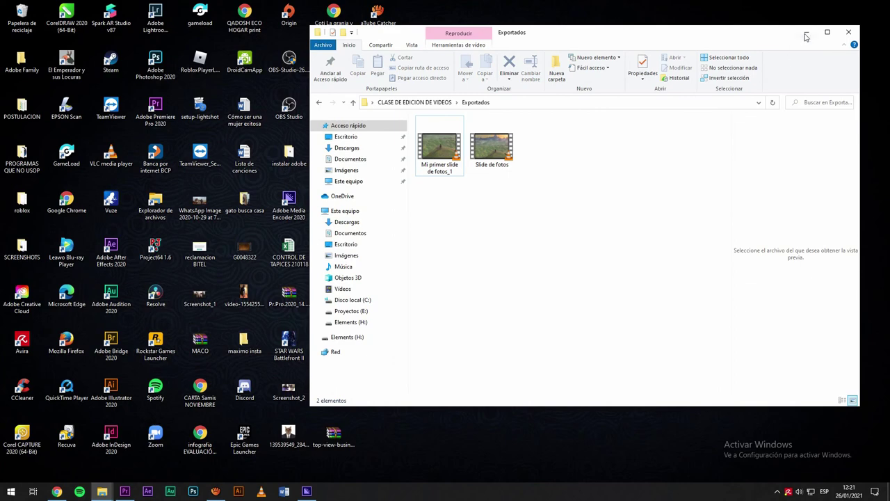
left_click(806, 33)
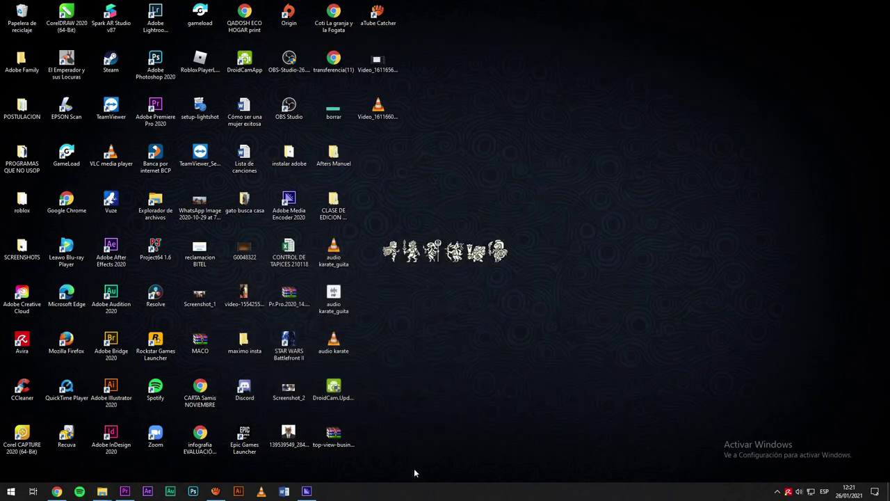
Step: Switch to Chrome and review the Dirpy download page and YouTube Studio's Biblioteca de audio as music sources
left_click(57, 491)
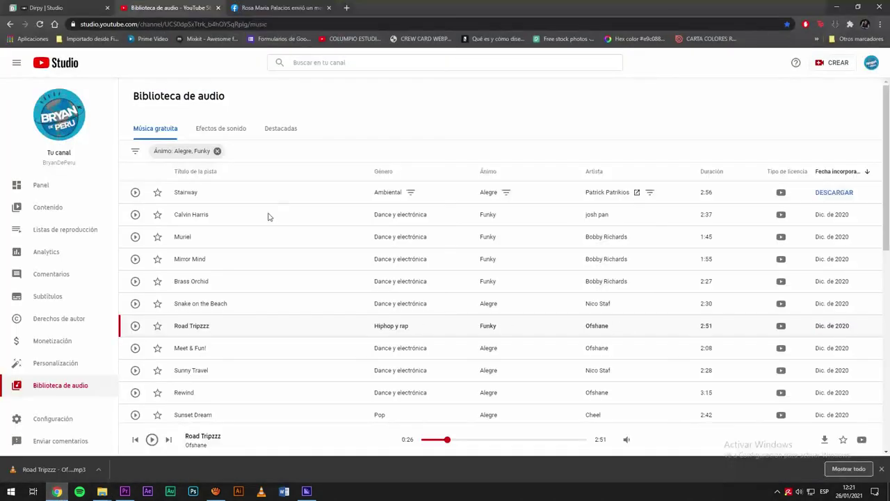
left_click(45, 8)
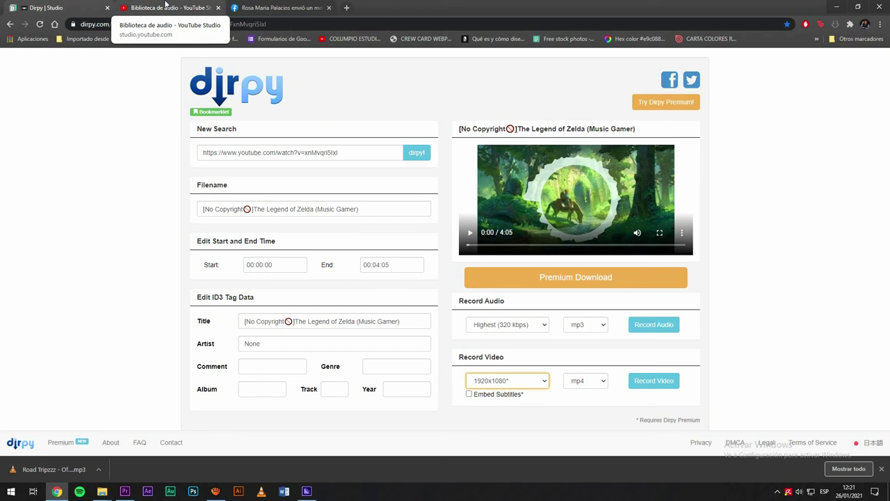
left_click(165, 6)
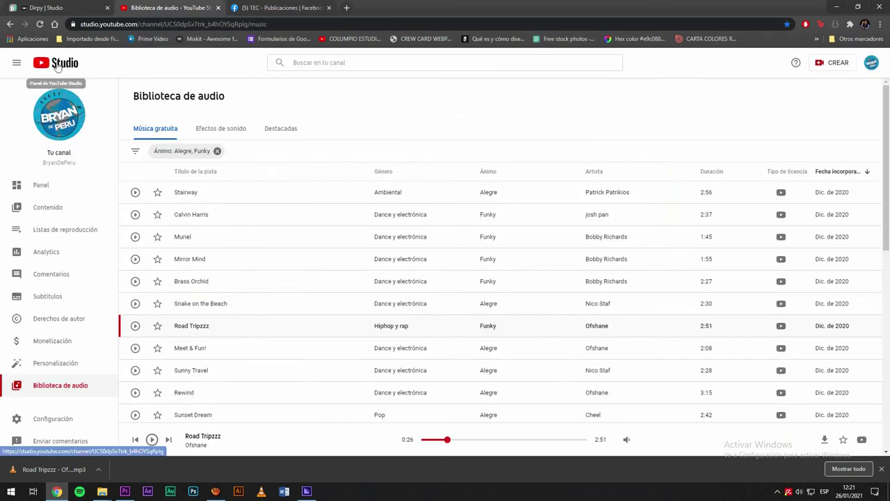
left_click_drag(148, 98, 206, 96)
left_click(267, 108)
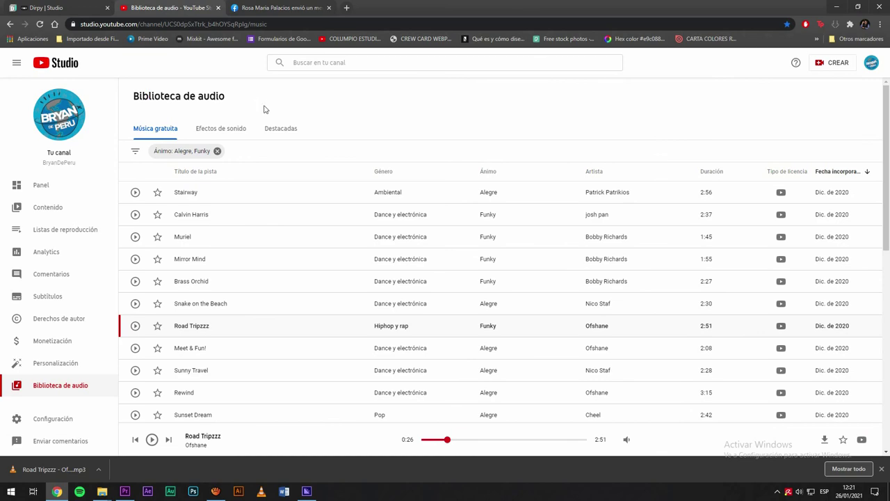
Step: Clear the Alegre, Funky mood filter from the audio library, browse the free music tracks, and minimize the browser
left_click(218, 151)
scroll(258, 237, "down", 5)
scroll(261, 230, "up", 1)
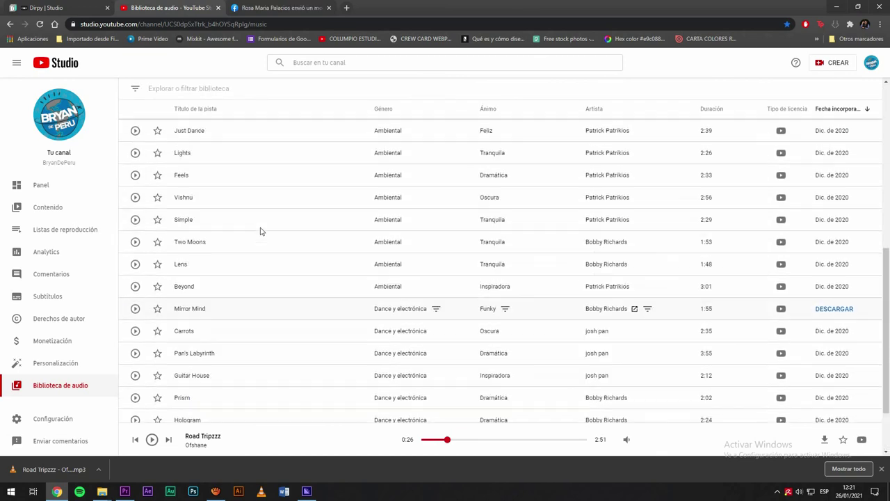
scroll(261, 231, "up", 4)
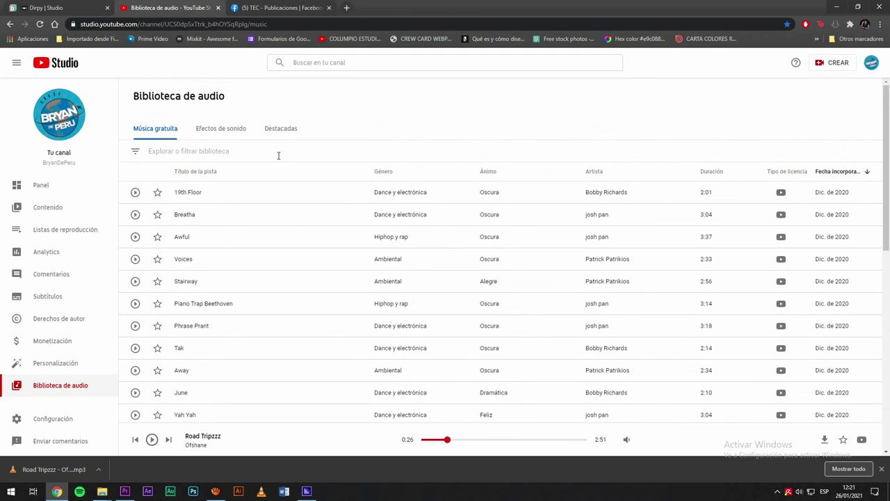
scroll(289, 195, "down", 5)
scroll(322, 271, "up", 4)
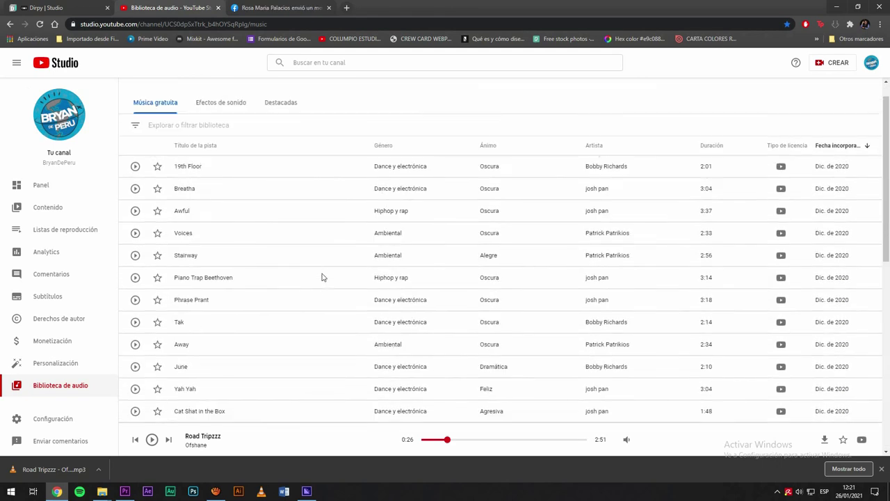
scroll(322, 277, "up", 1)
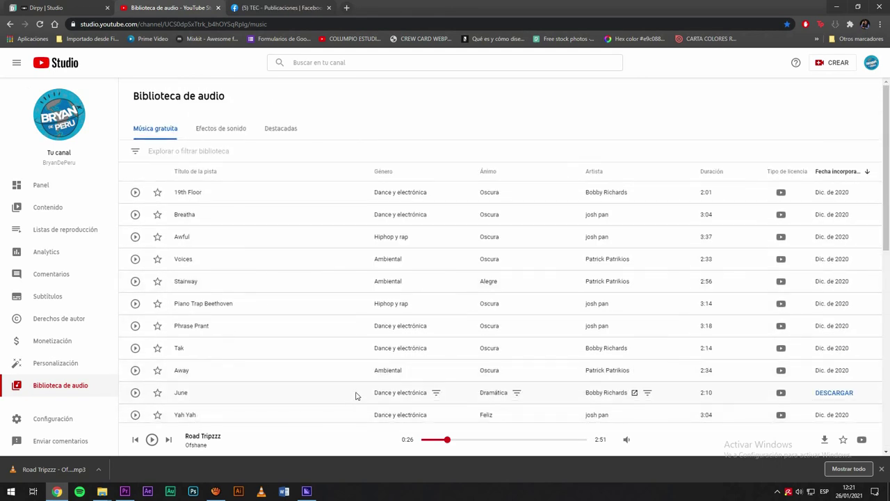
left_click(839, 9)
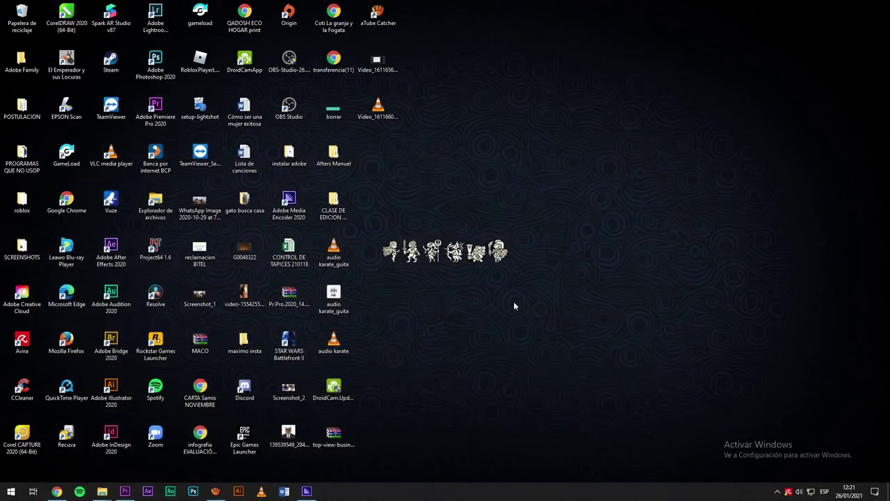